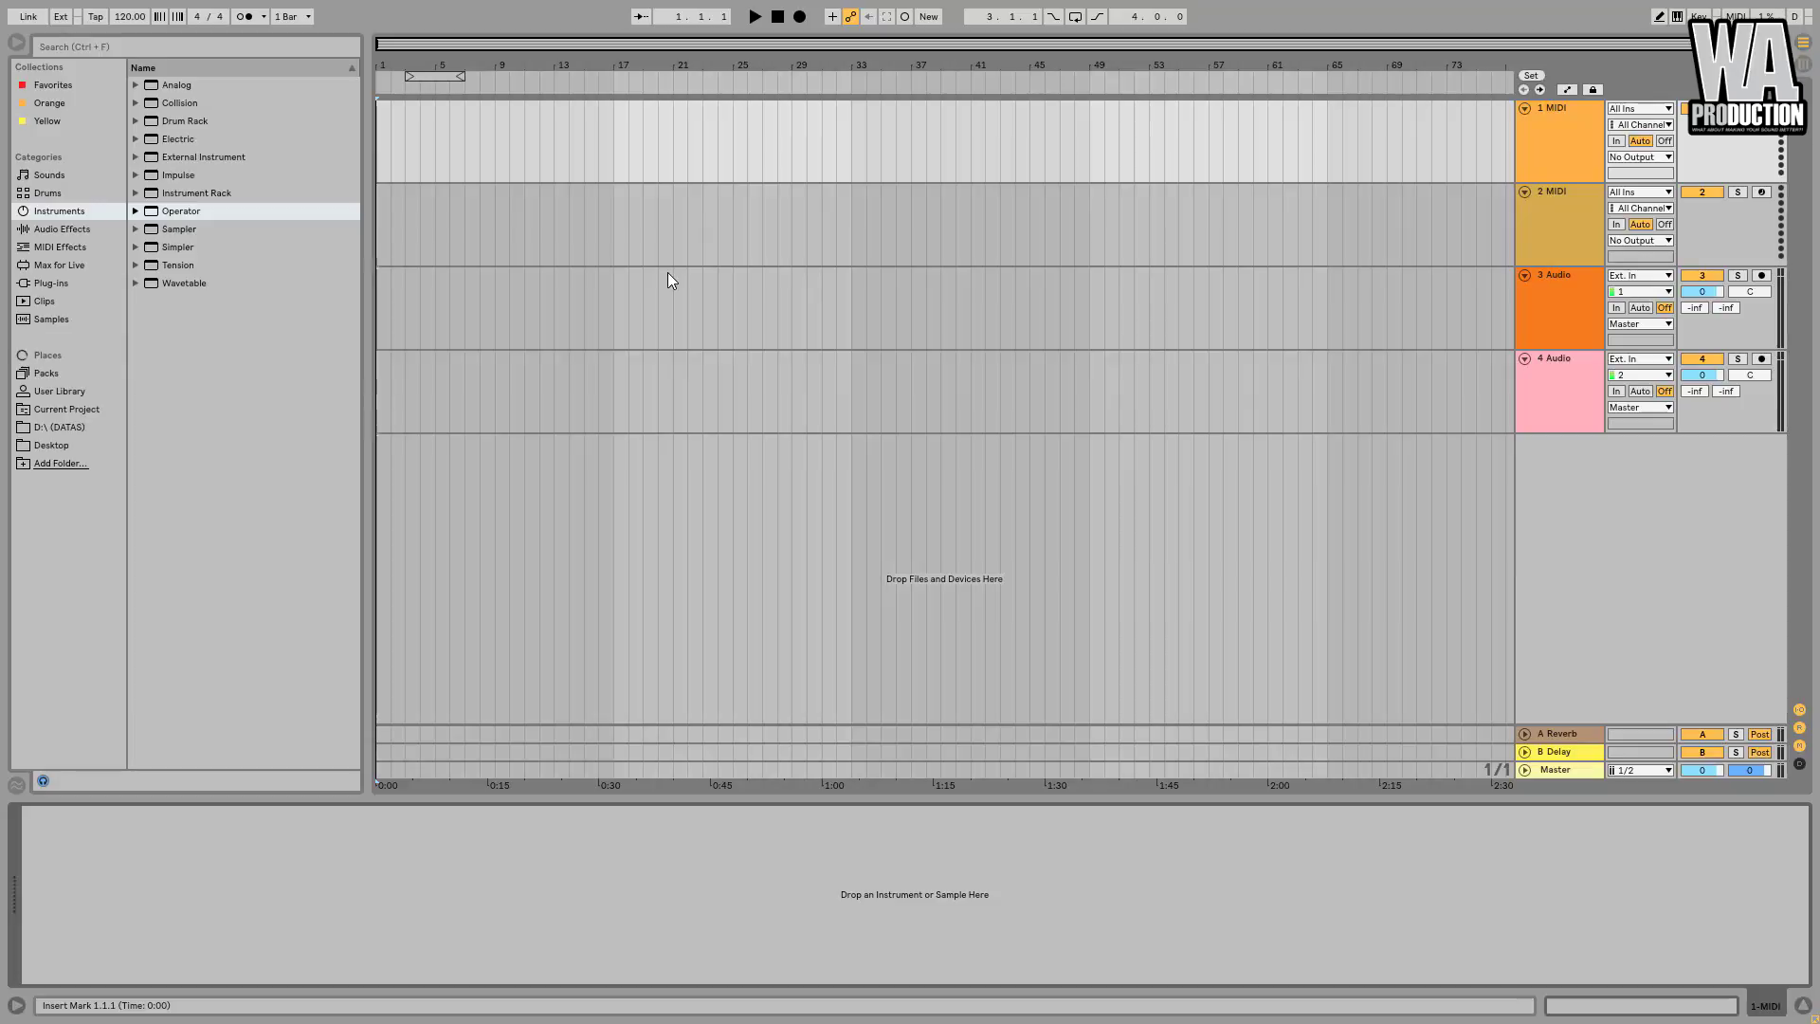
Show automation in the arrangement and load the Operator instrument onto the first MIDI track.
{"action": "left_click", "coordinate": [1571, 89]}
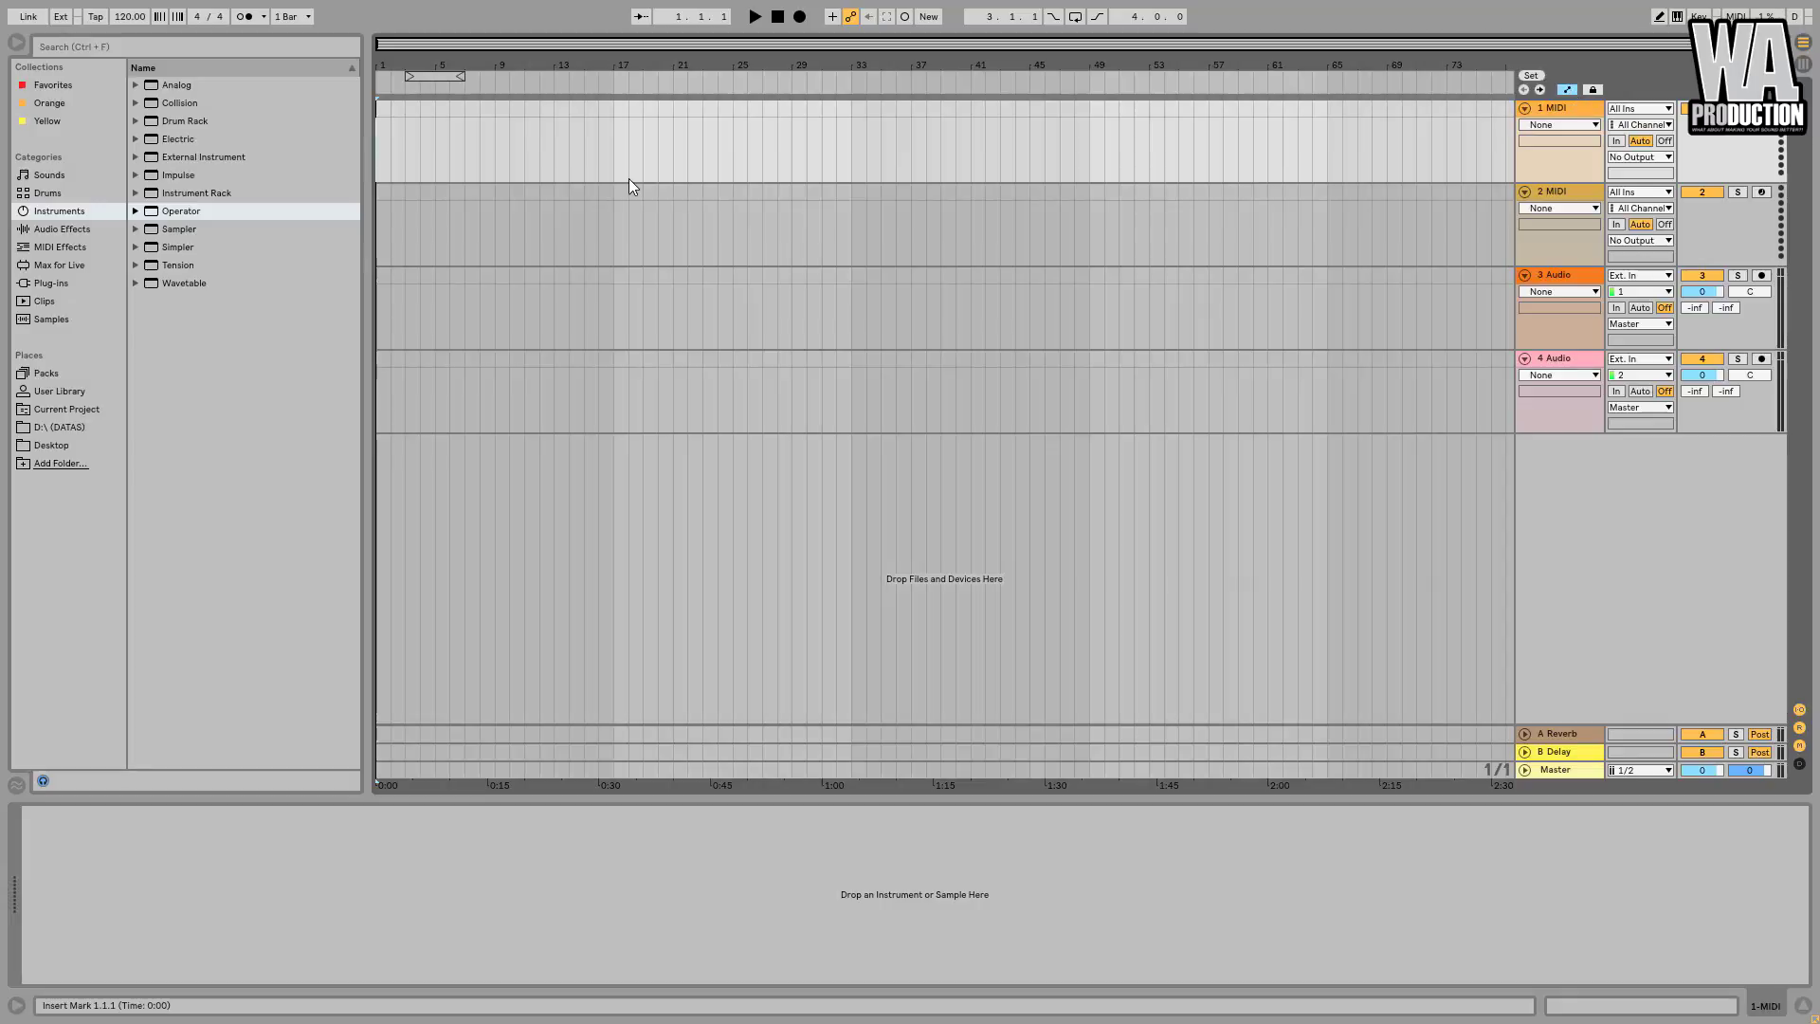
{"action": "left_click_drag", "start_coordinate": [180, 210], "coordinate": [461, 138]}
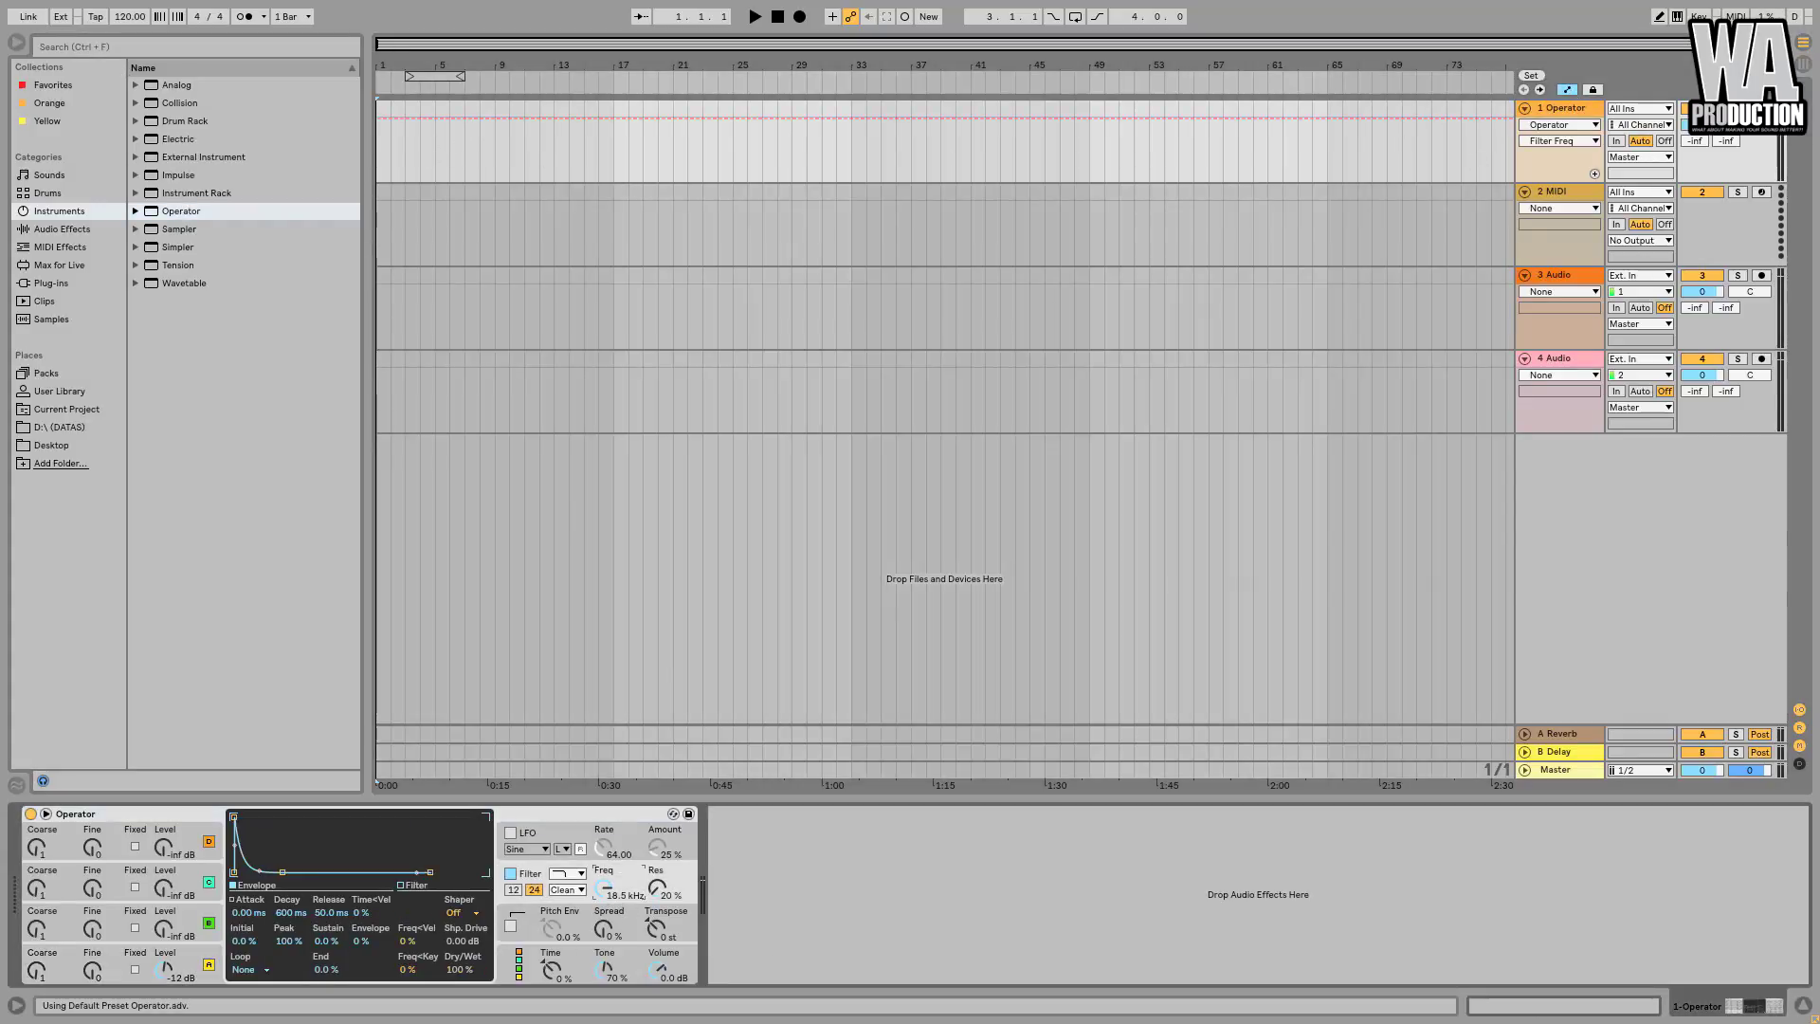
Add a separate automation lane for Operator's Filter Freq and draw a zigzag curve of breakpoints through about bar 10.
{"action": "left_click", "coordinate": [1595, 174]}
{"action": "left_click_drag", "start_coordinate": [391, 62], "coordinate": [391, 99]}
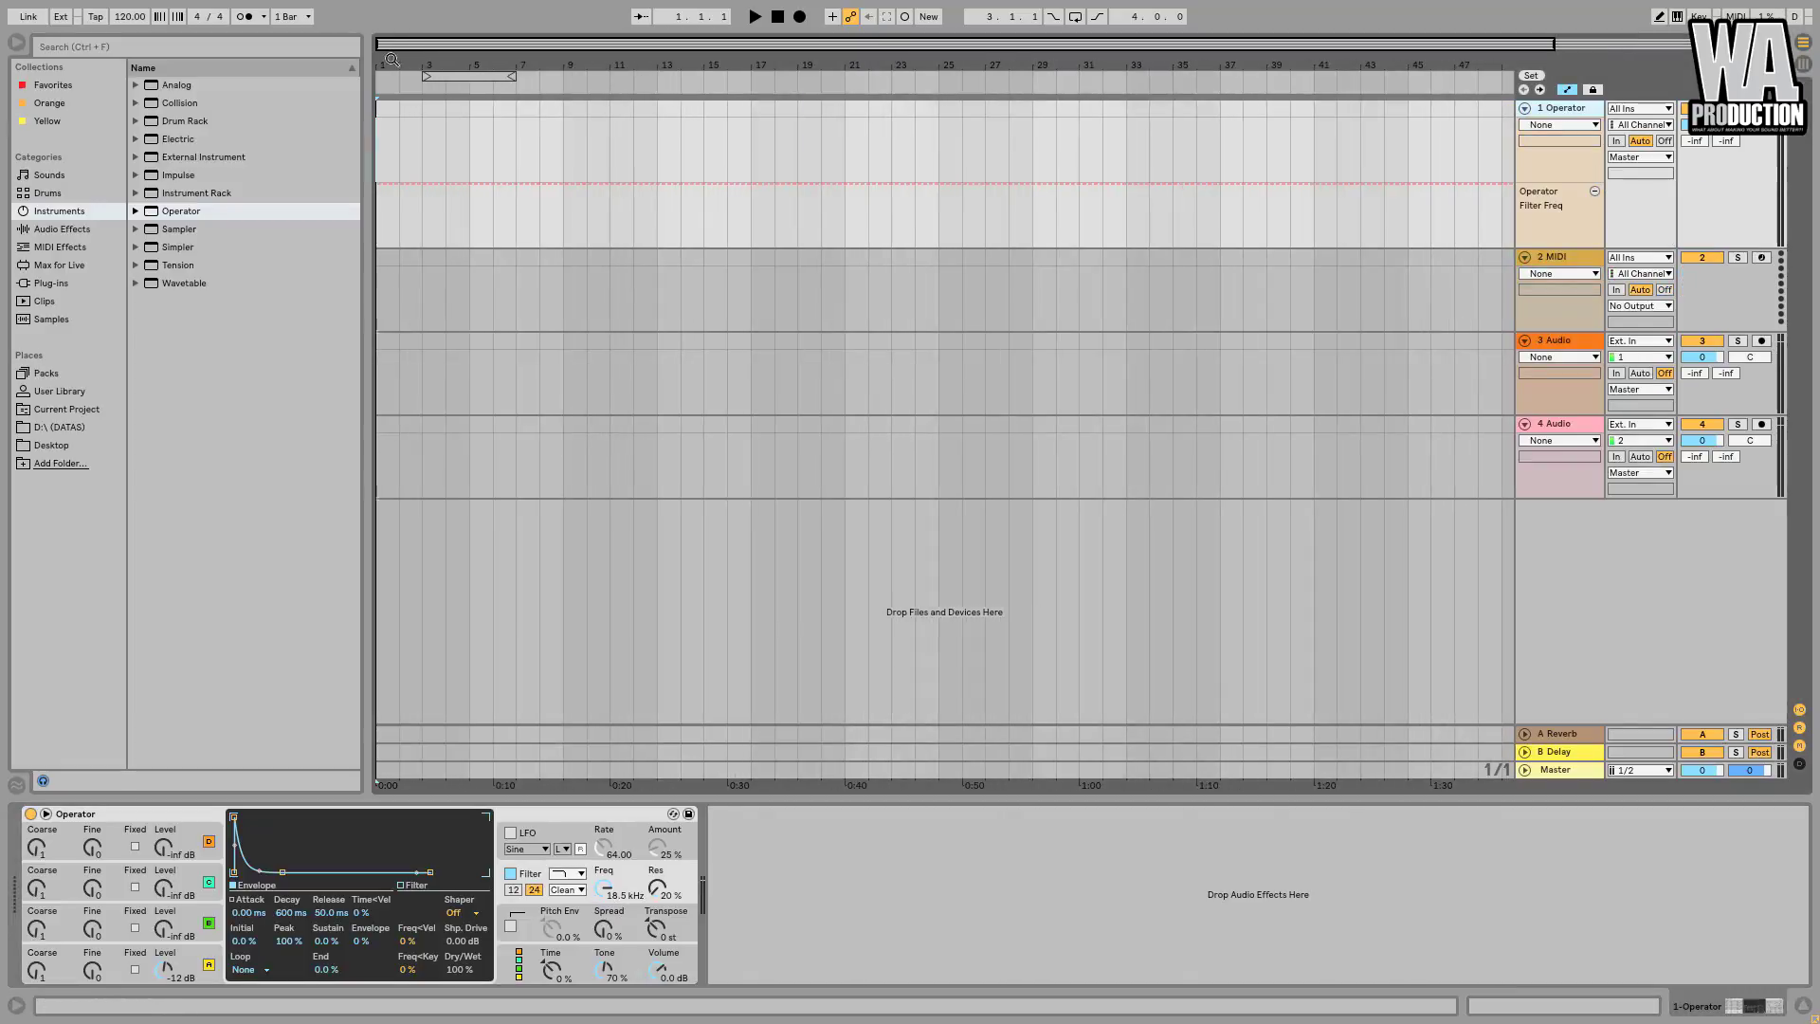
{"action": "left_click", "coordinate": [390, 184]}
{"action": "left_click_drag", "start_coordinate": [421, 185], "coordinate": [539, 184]}
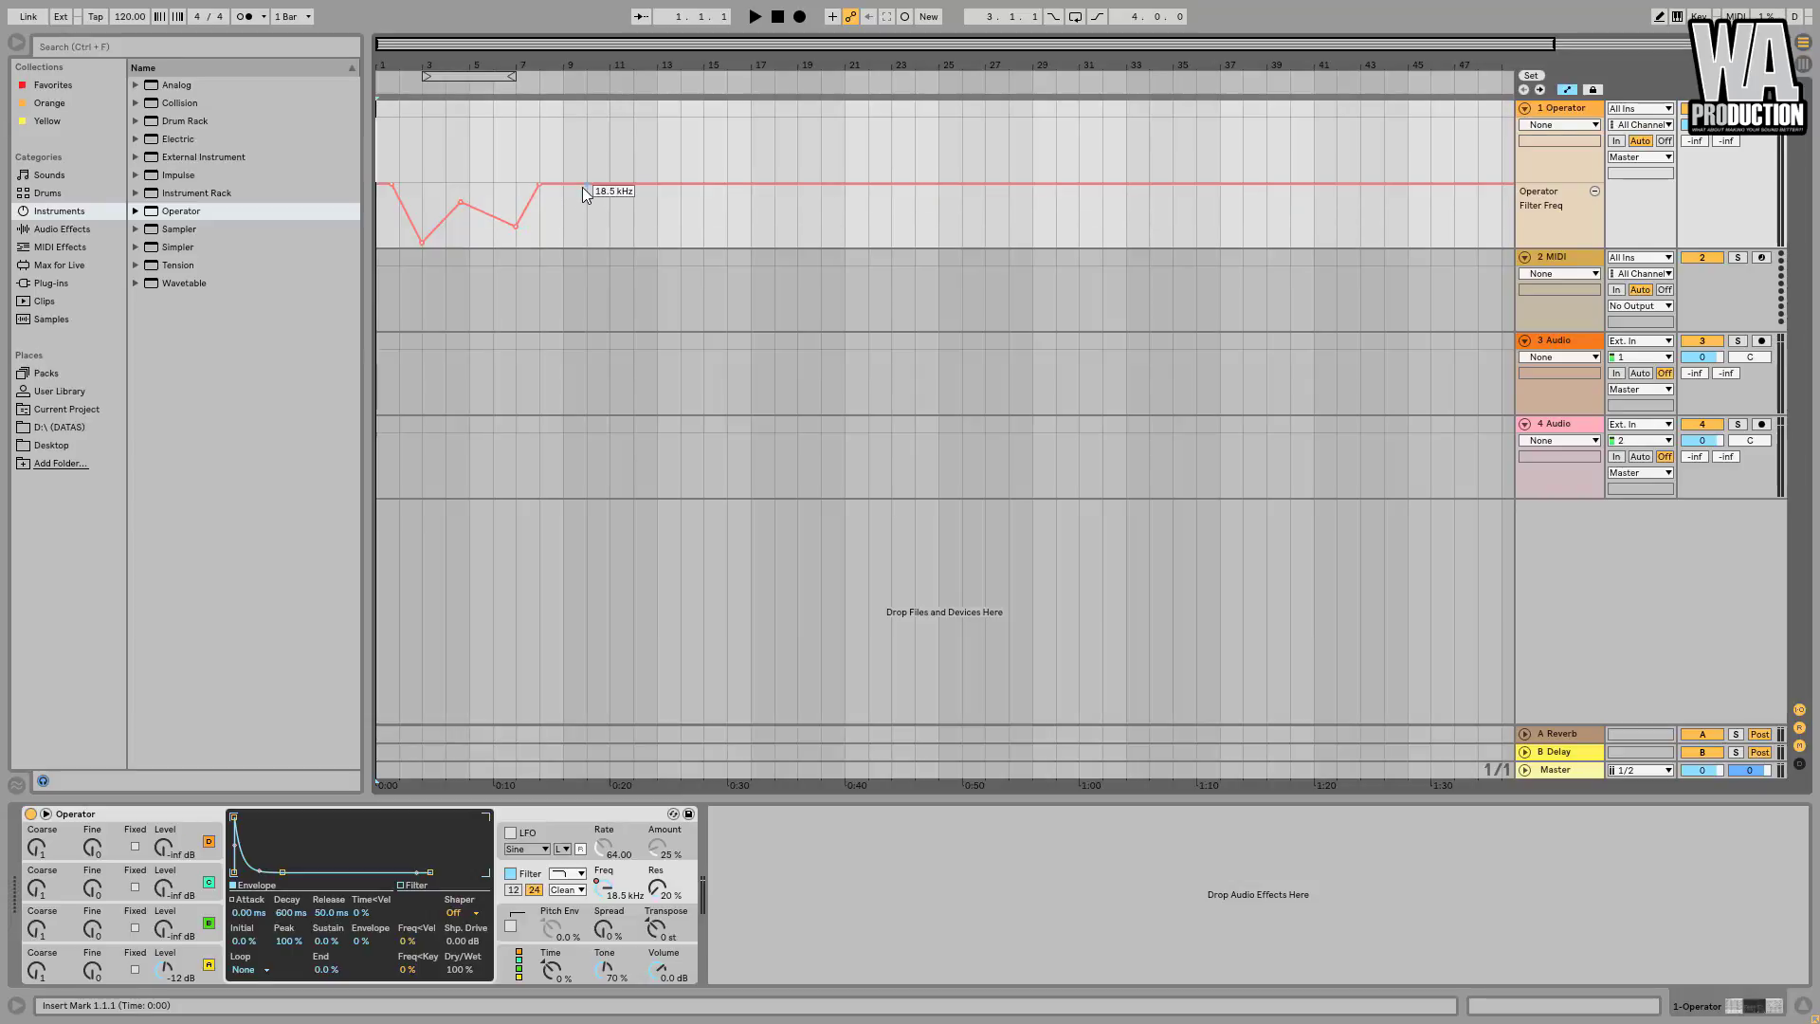
{"action": "left_click", "coordinate": [586, 227]}
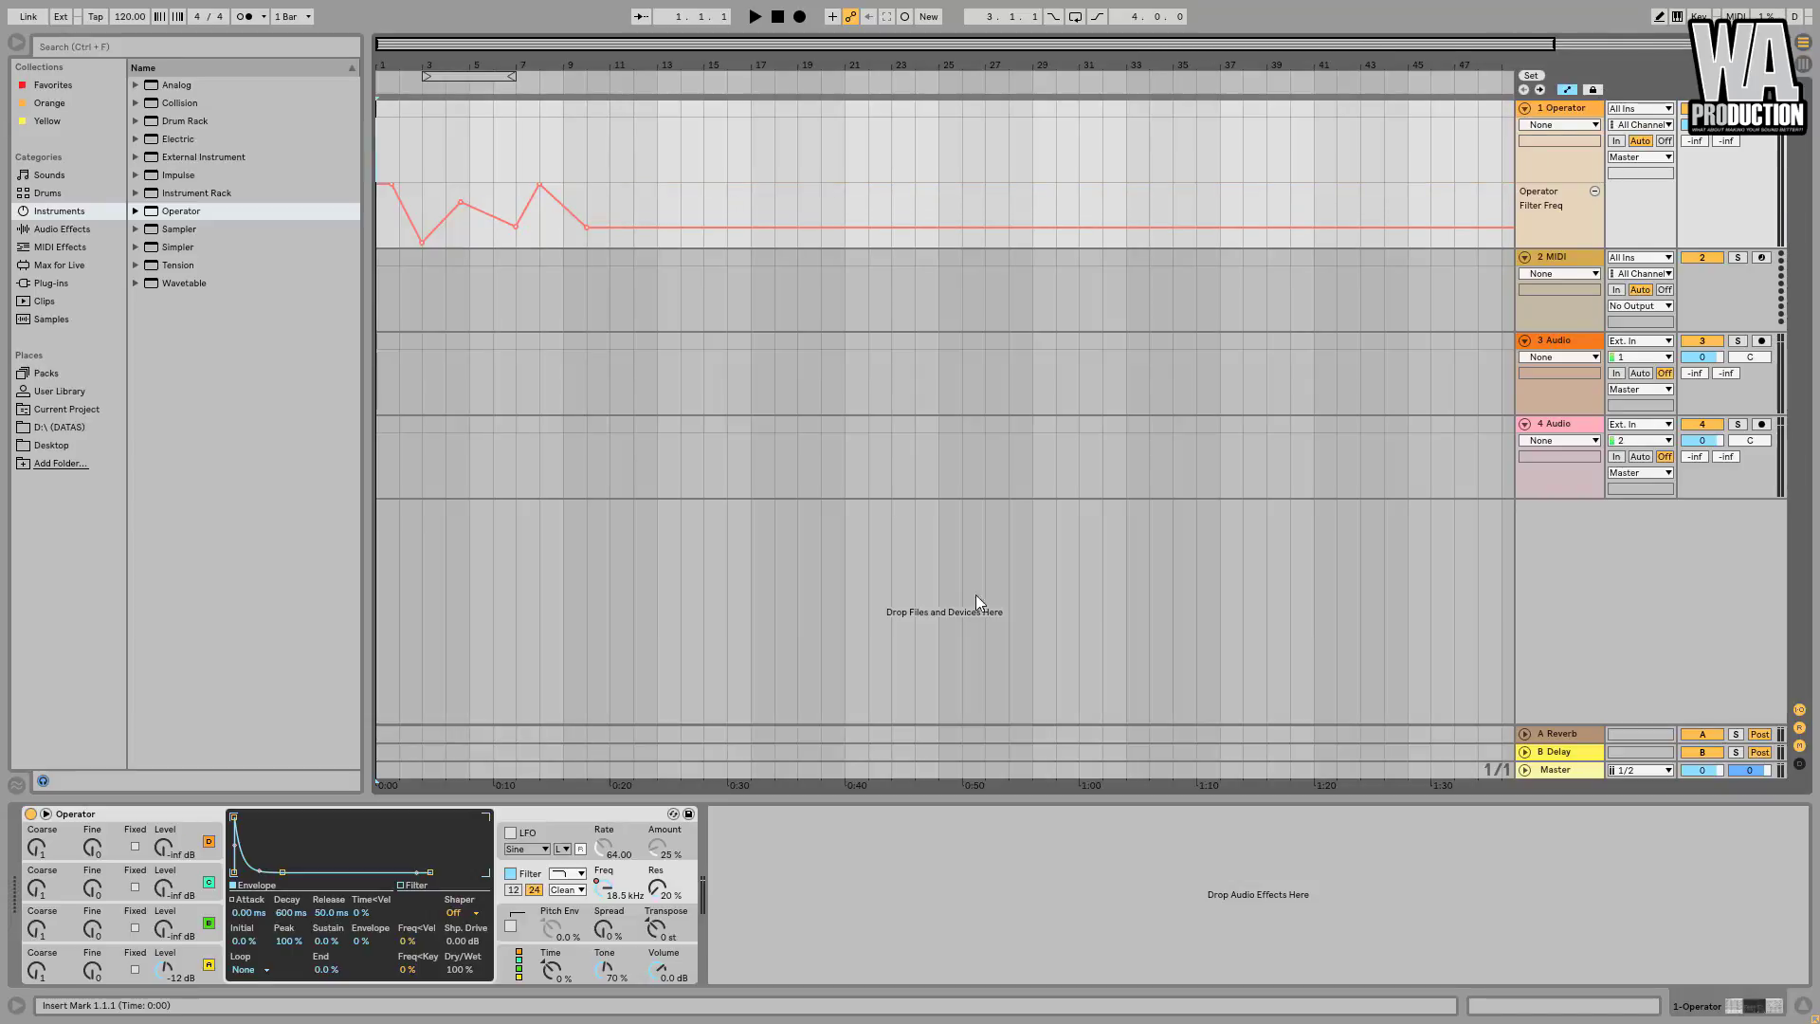
MIDI-map Operator's filter frequency to the hardware controller's CC 59.
{"action": "left_click", "coordinate": [607, 882]}
{"action": "left_click", "coordinate": [1735, 16]}
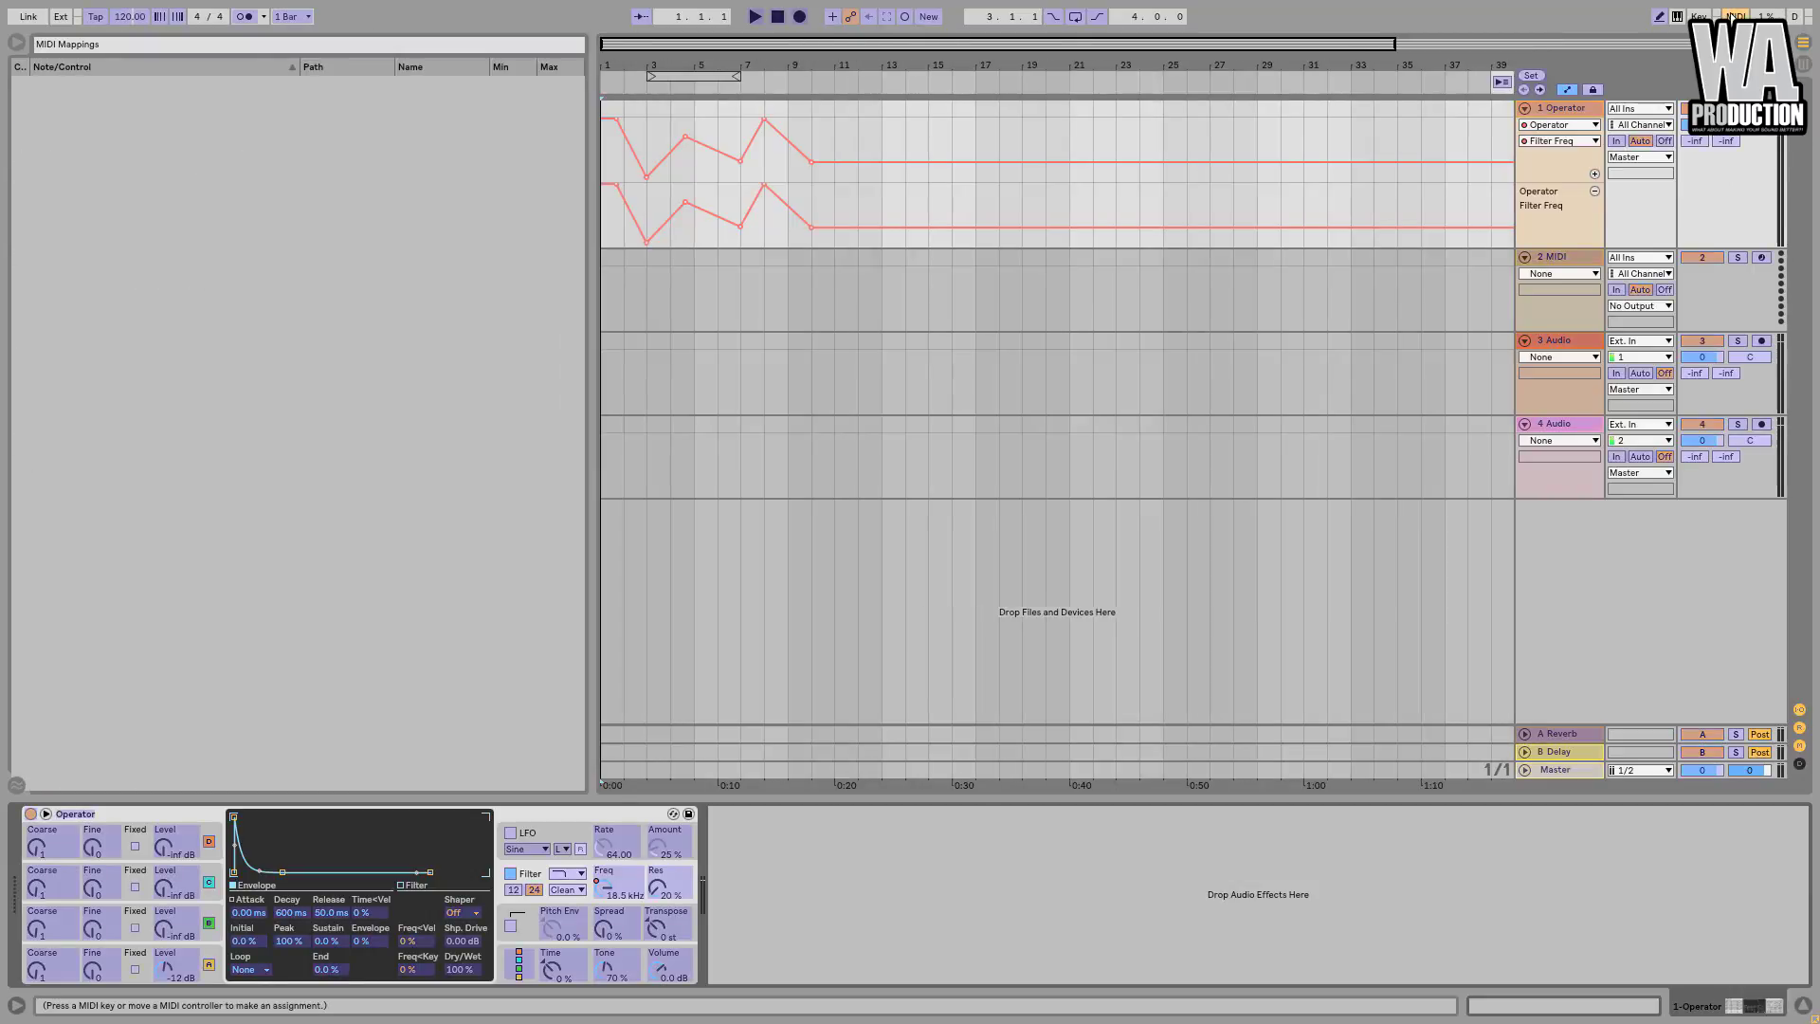
{"action": "left_click", "coordinate": [607, 888]}
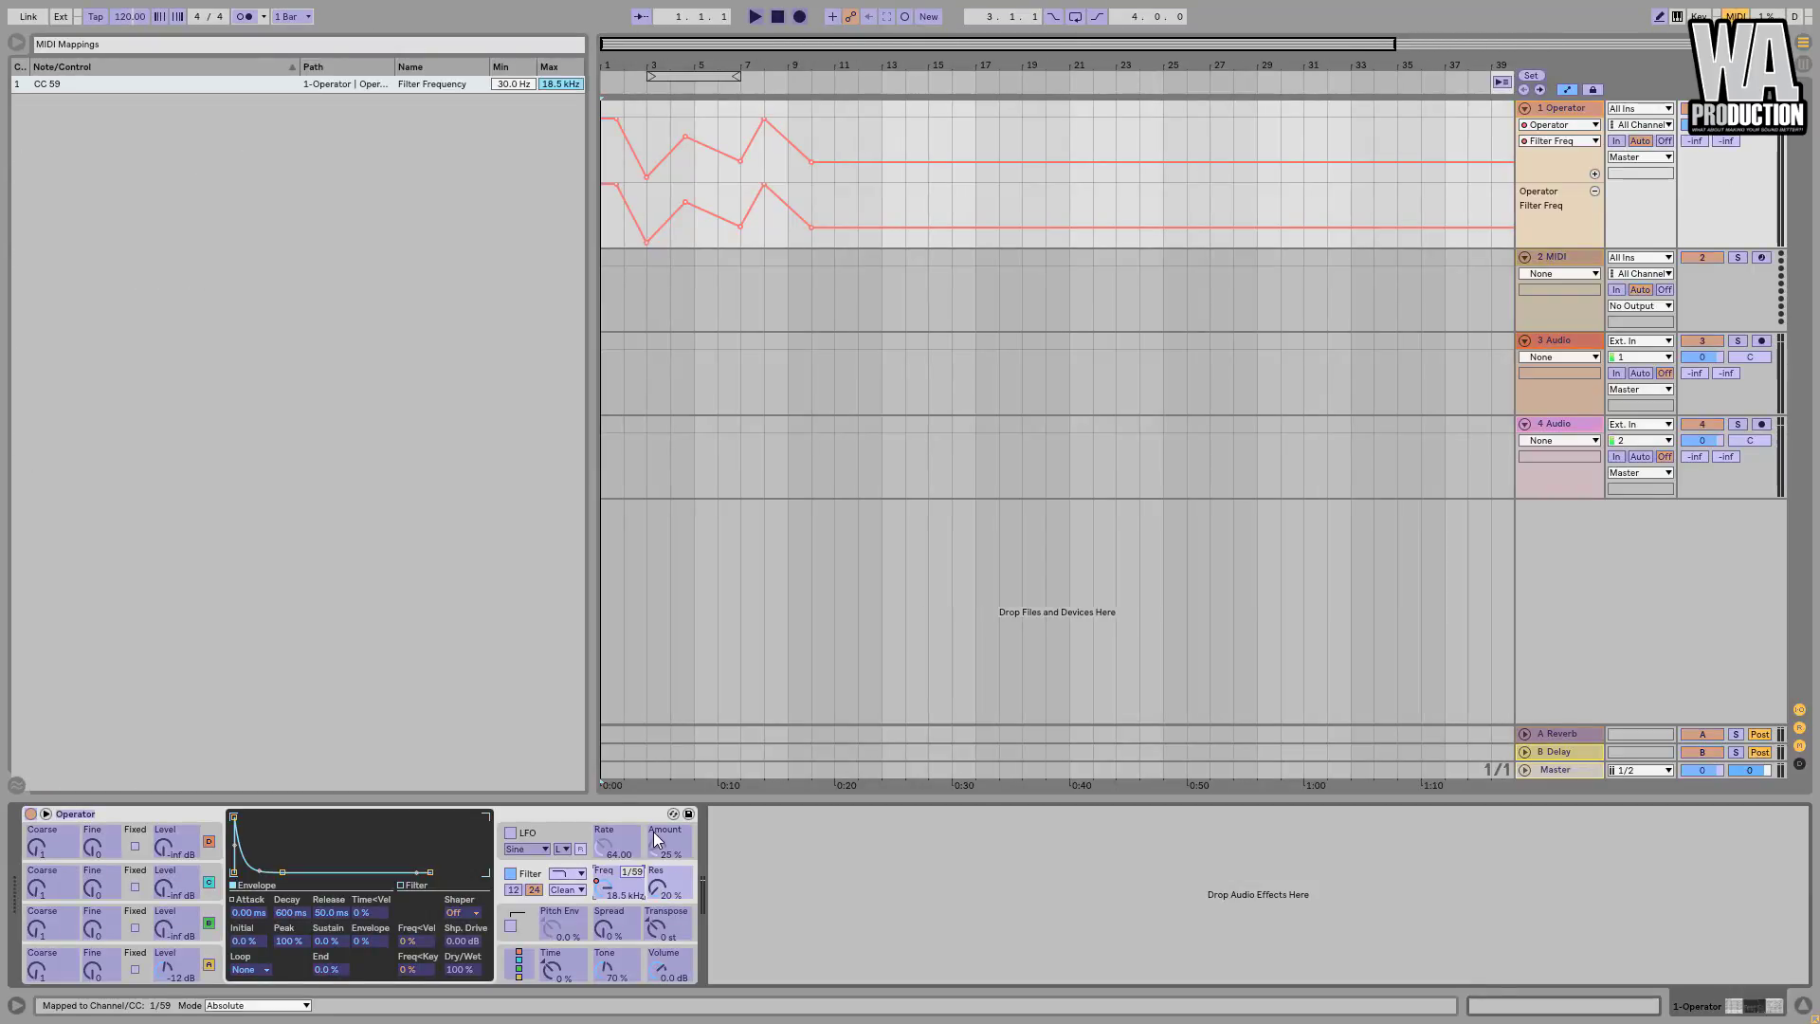
{"action": "left_click", "coordinate": [1735, 16]}
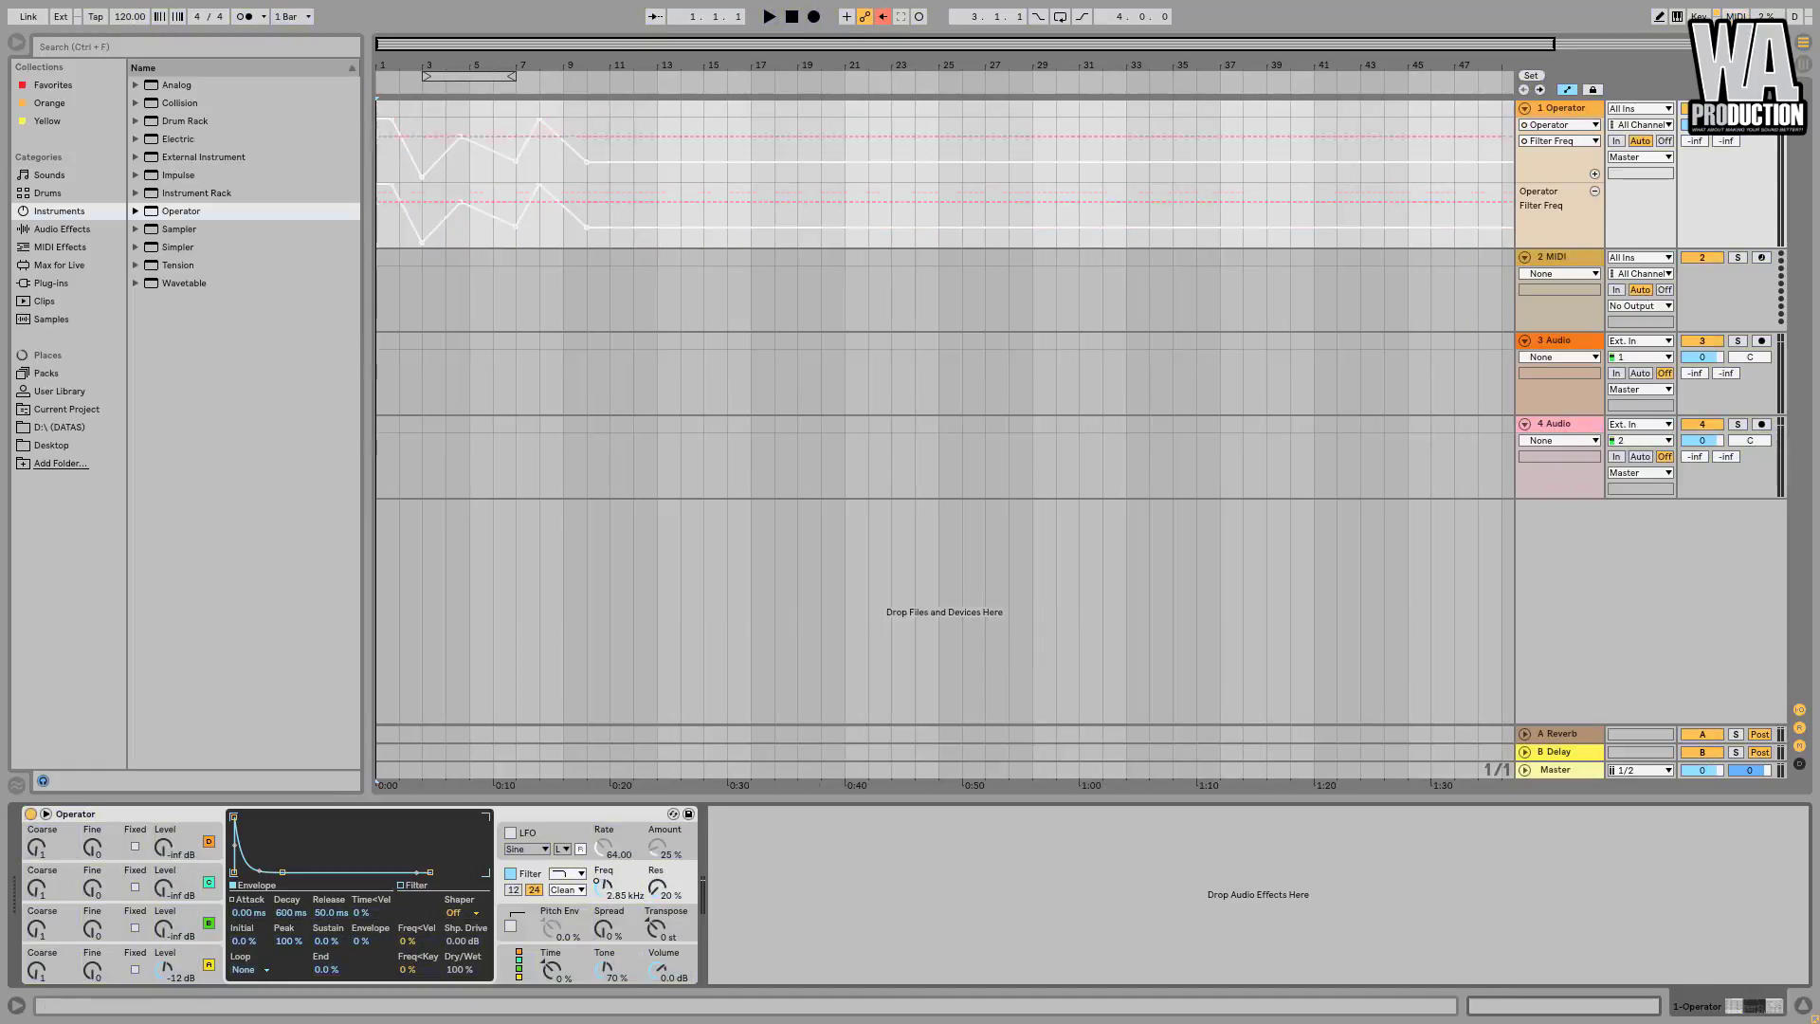
Record a short take of notes and live filter frequency movements on the Operator track from bar 1 to just past bar 3.
{"action": "left_click", "coordinate": [813, 17]}
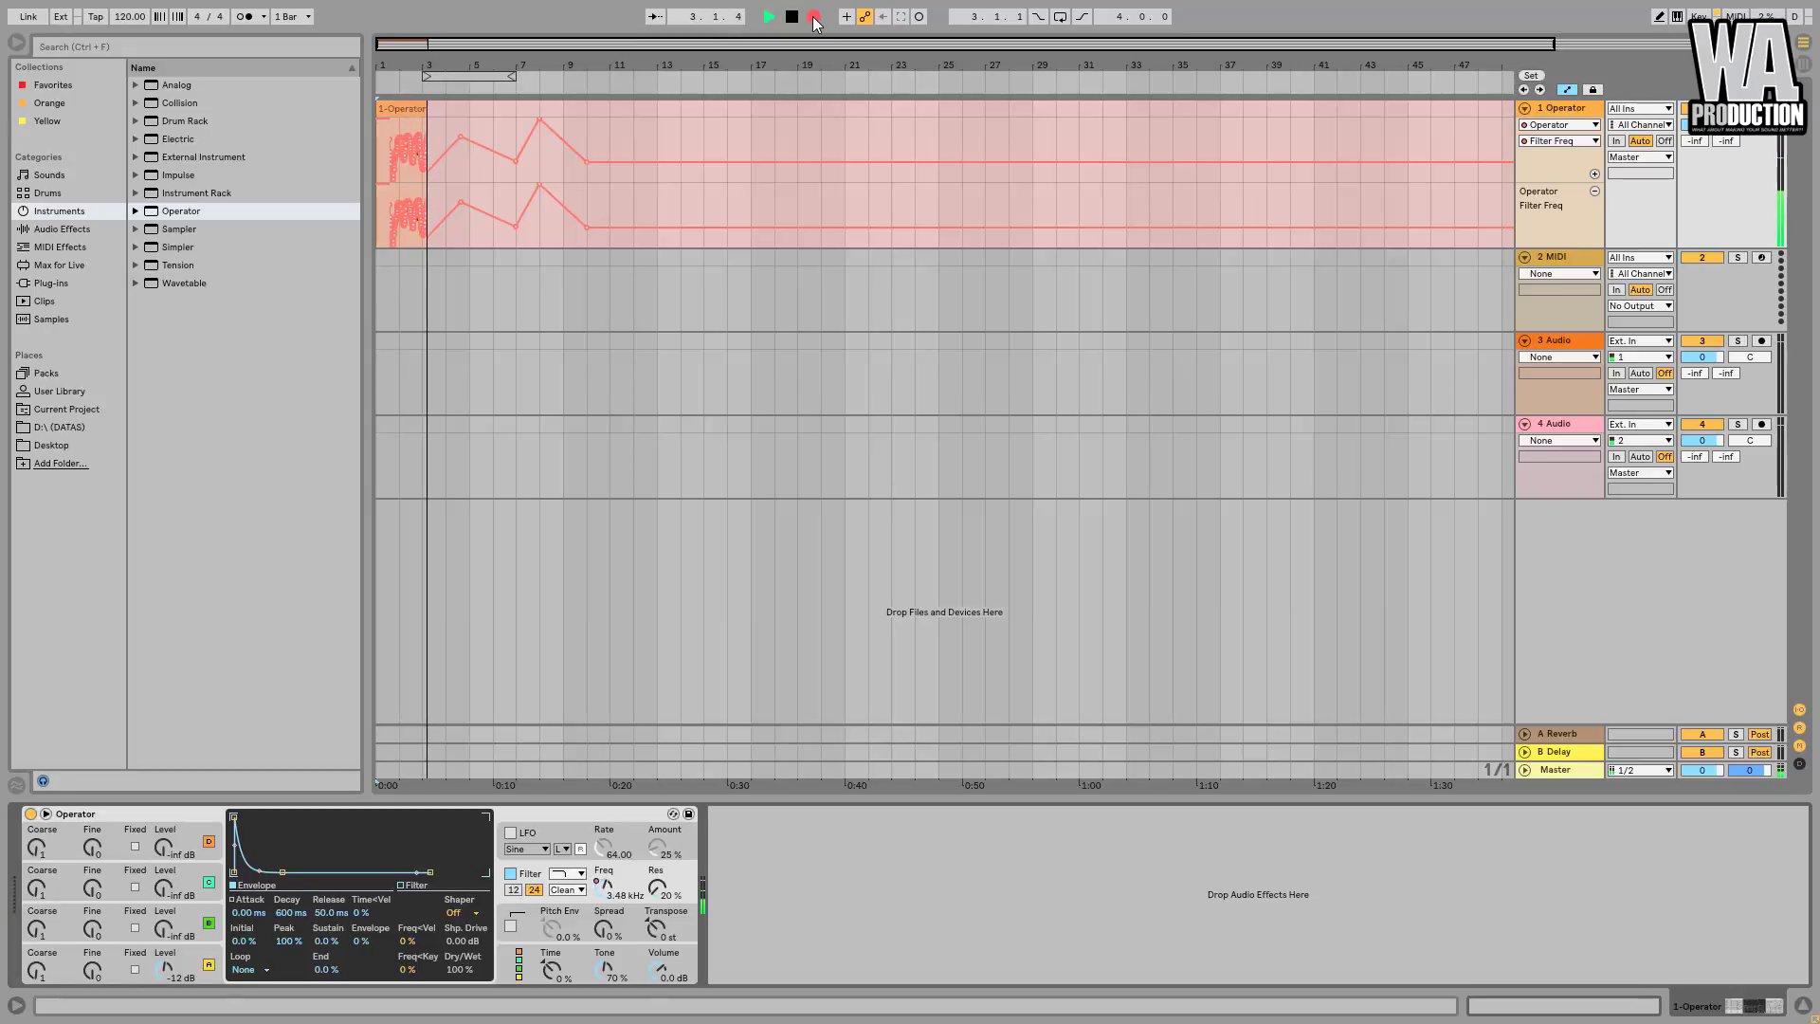
{"action": "key", "text": "space"}
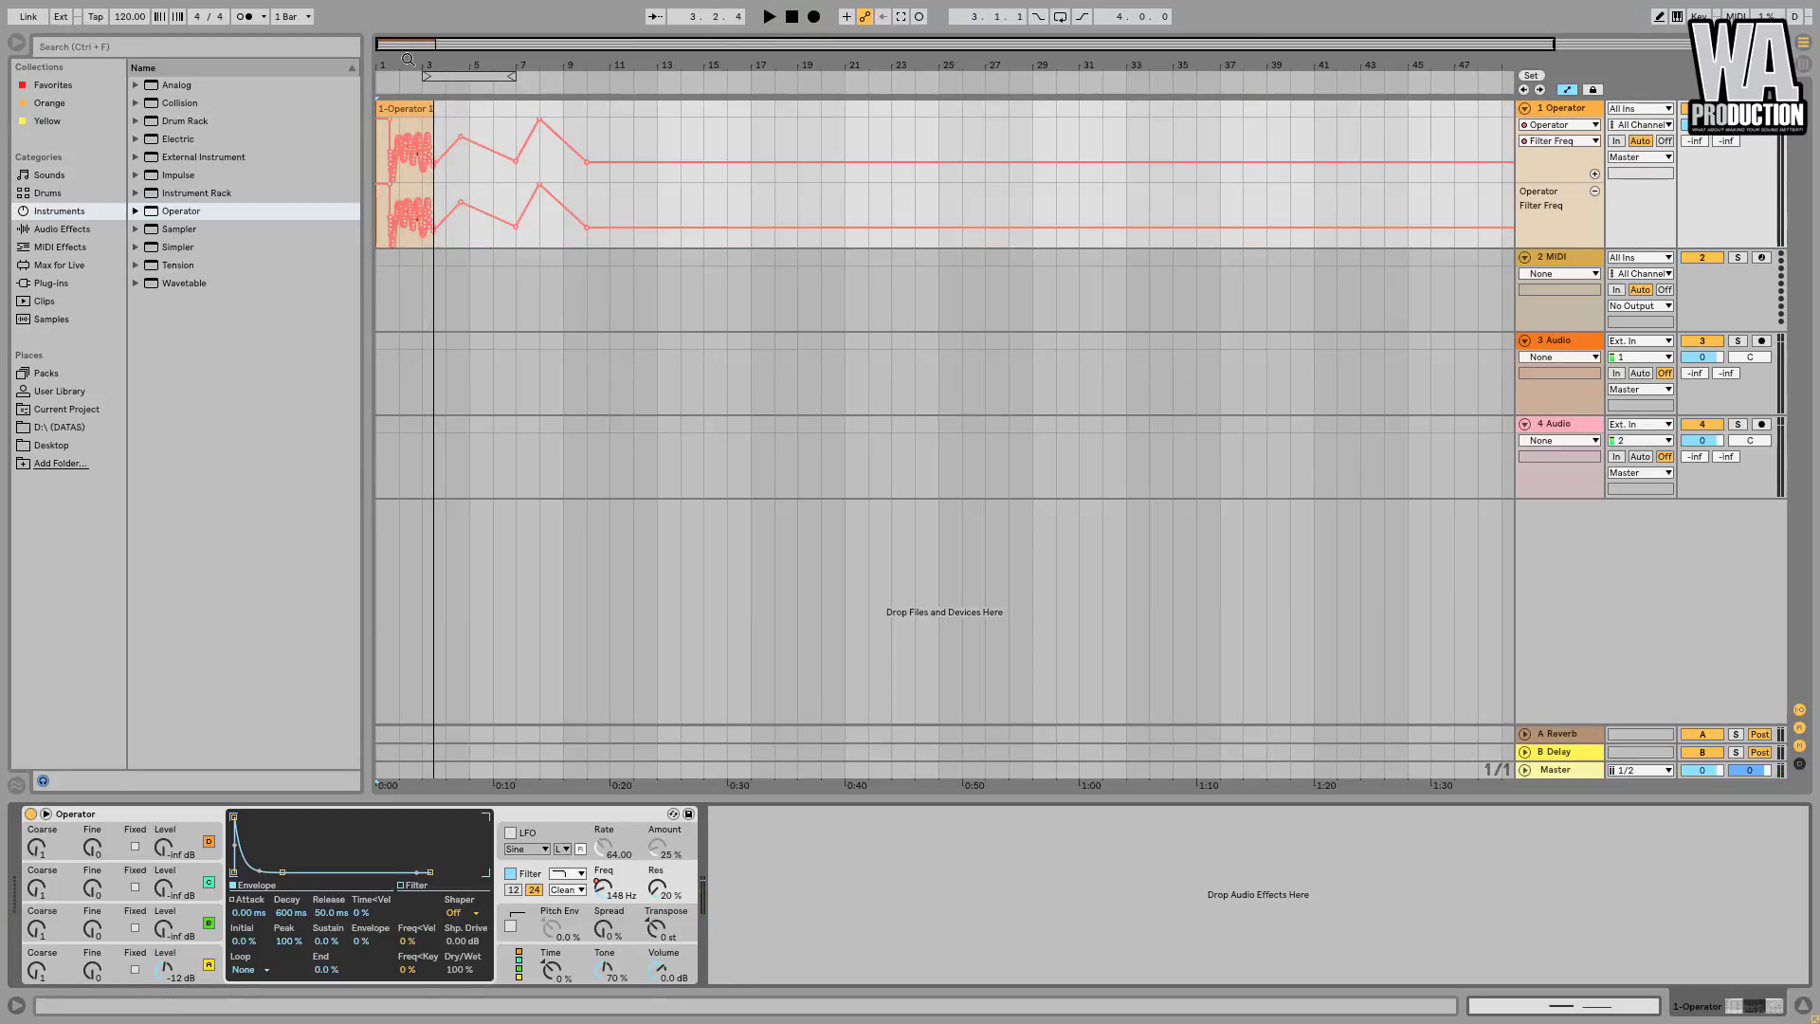
{"action": "left_click_drag", "start_coordinate": [389, 64], "coordinate": [388, 162]}
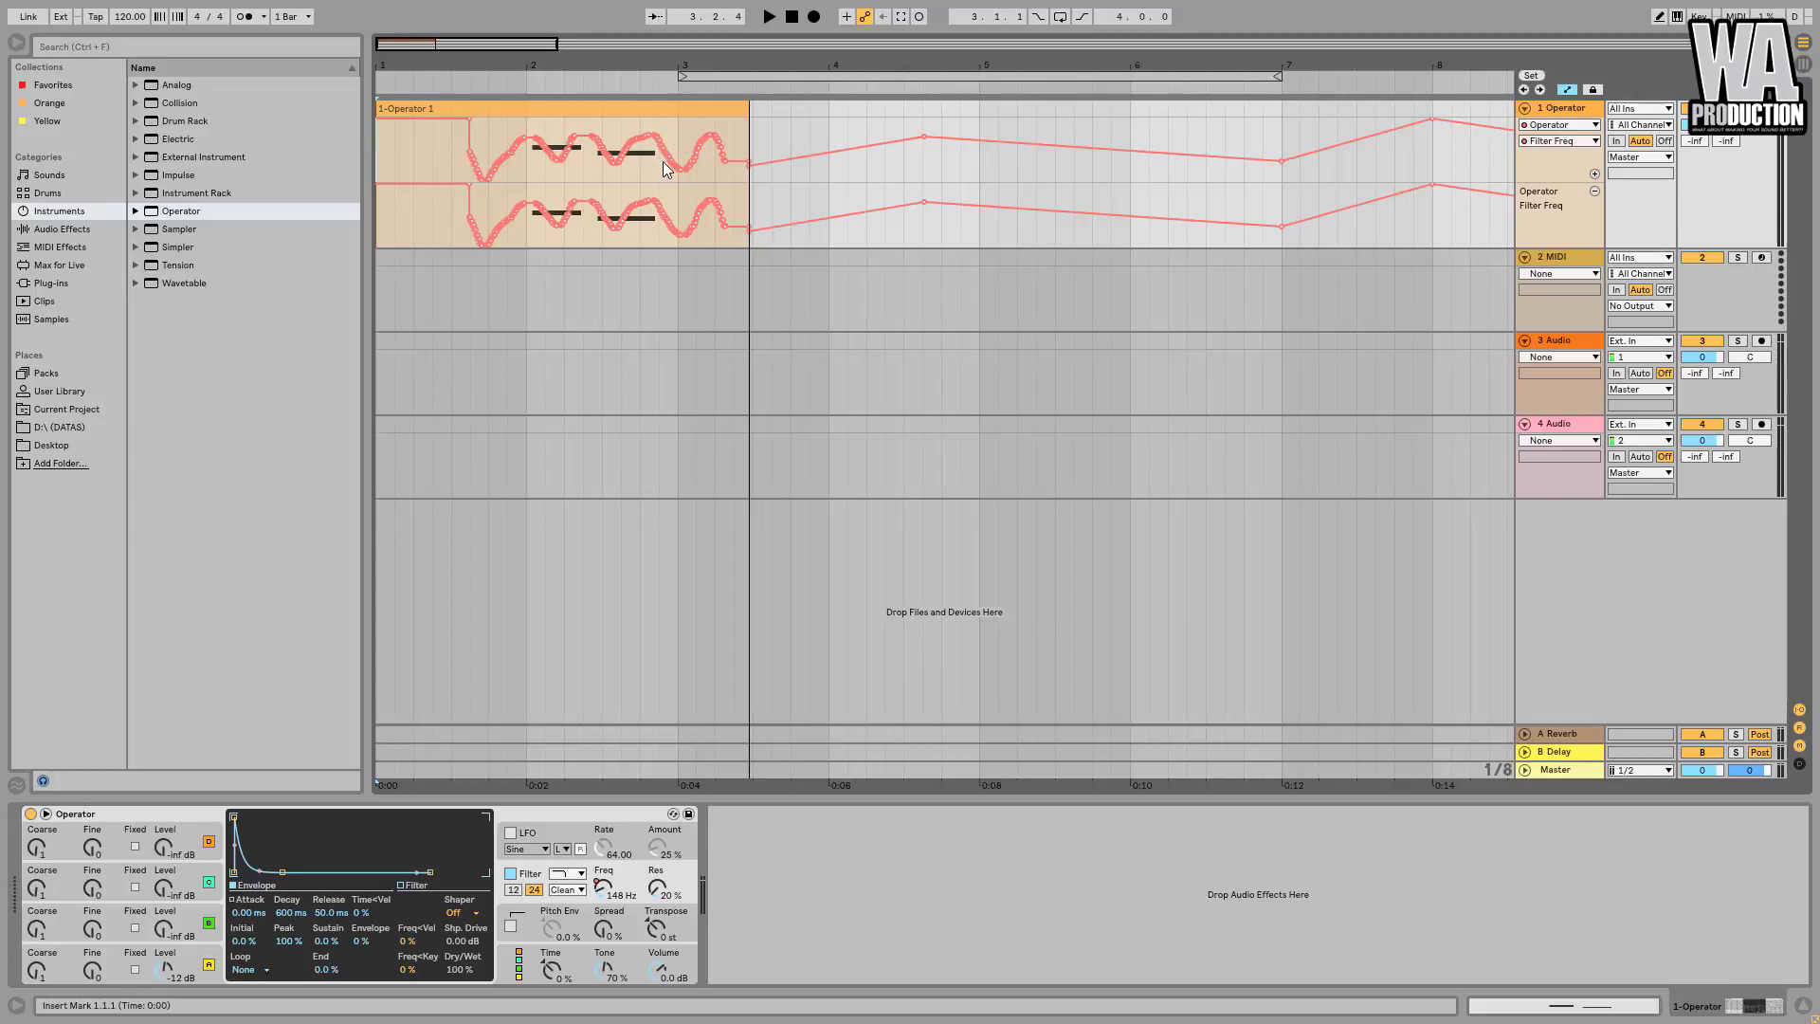
Remove the extra automation lane and delete the filter frequency automation from the Operator track.
{"action": "left_click", "coordinate": [1596, 195]}
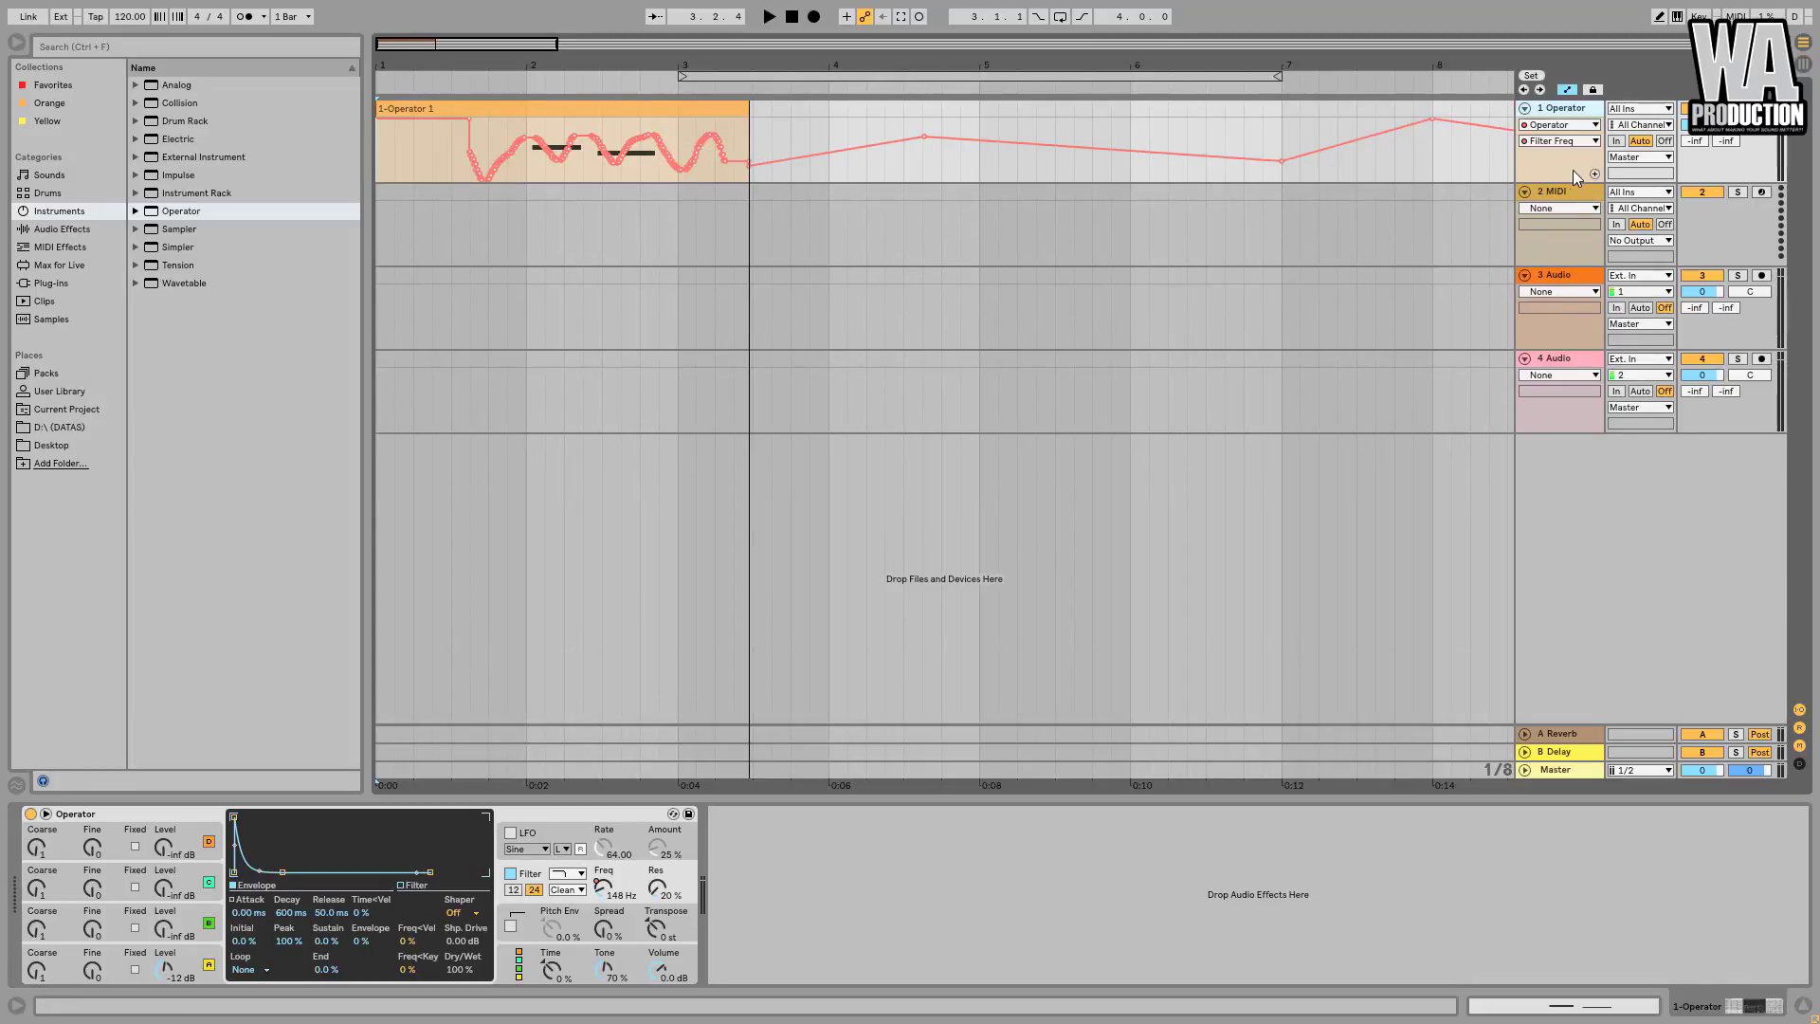
{"action": "right_click", "coordinate": [610, 896]}
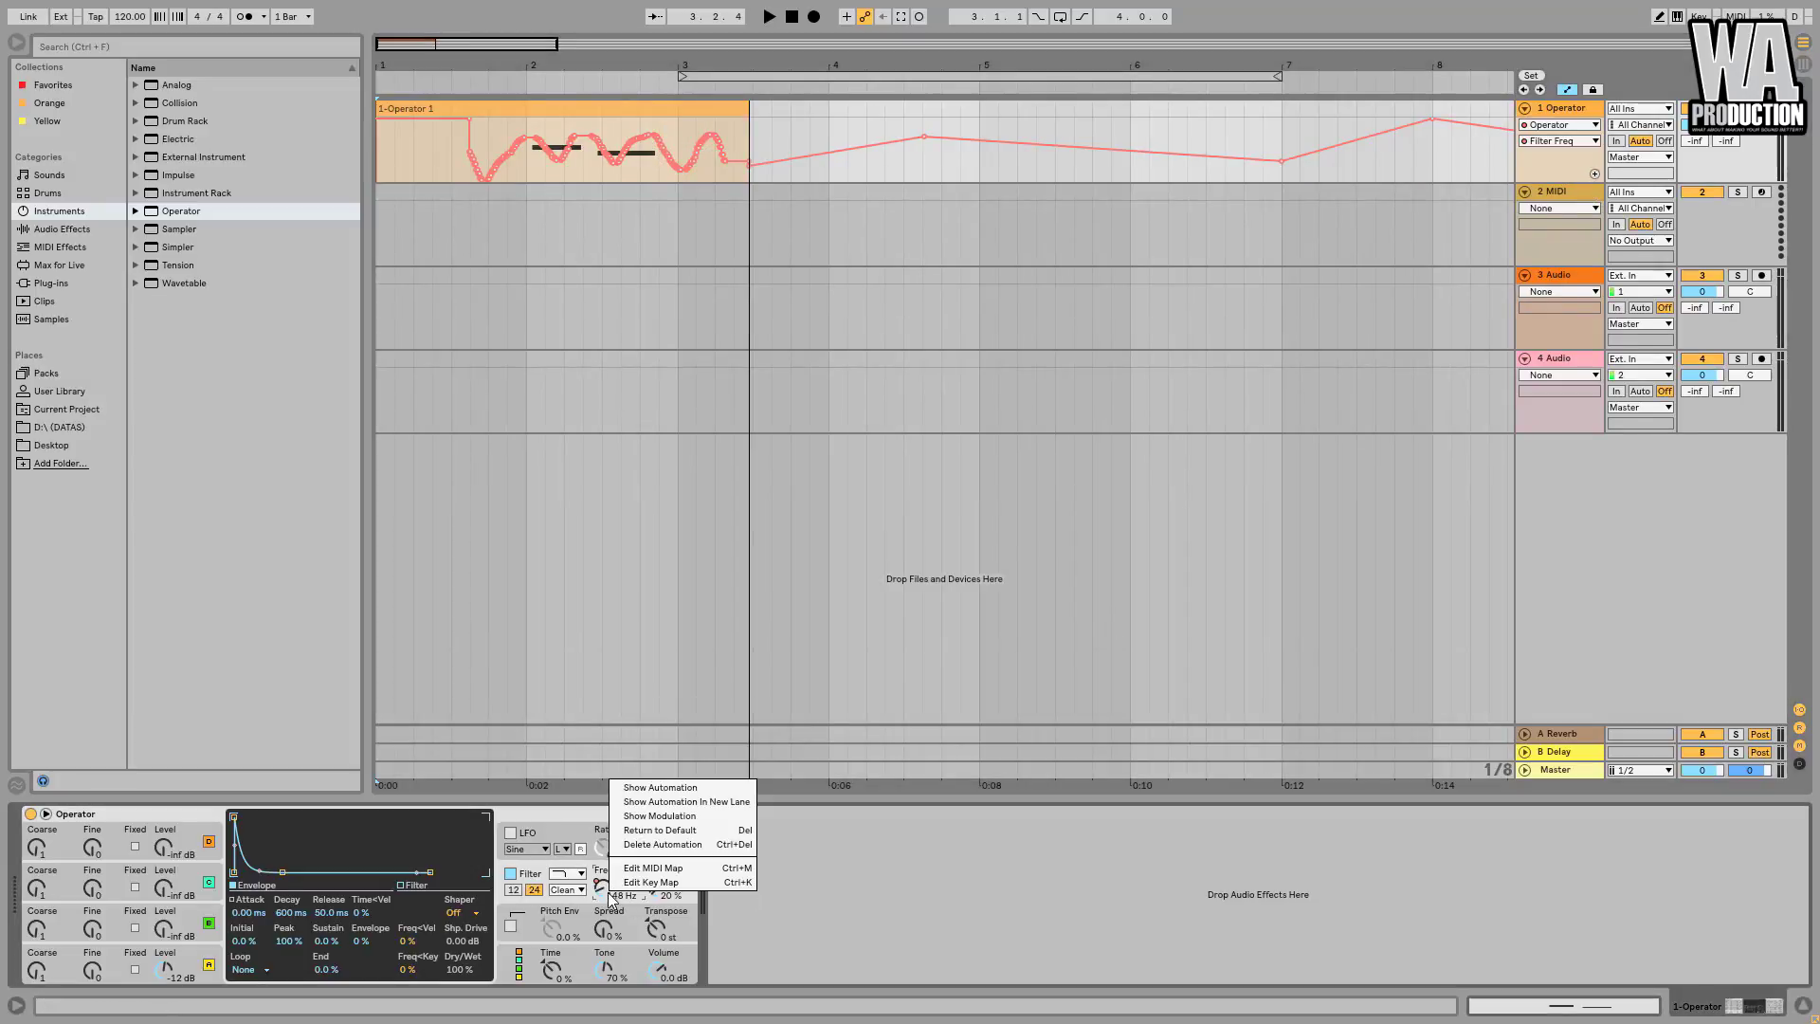
{"action": "left_click", "coordinate": [661, 845]}
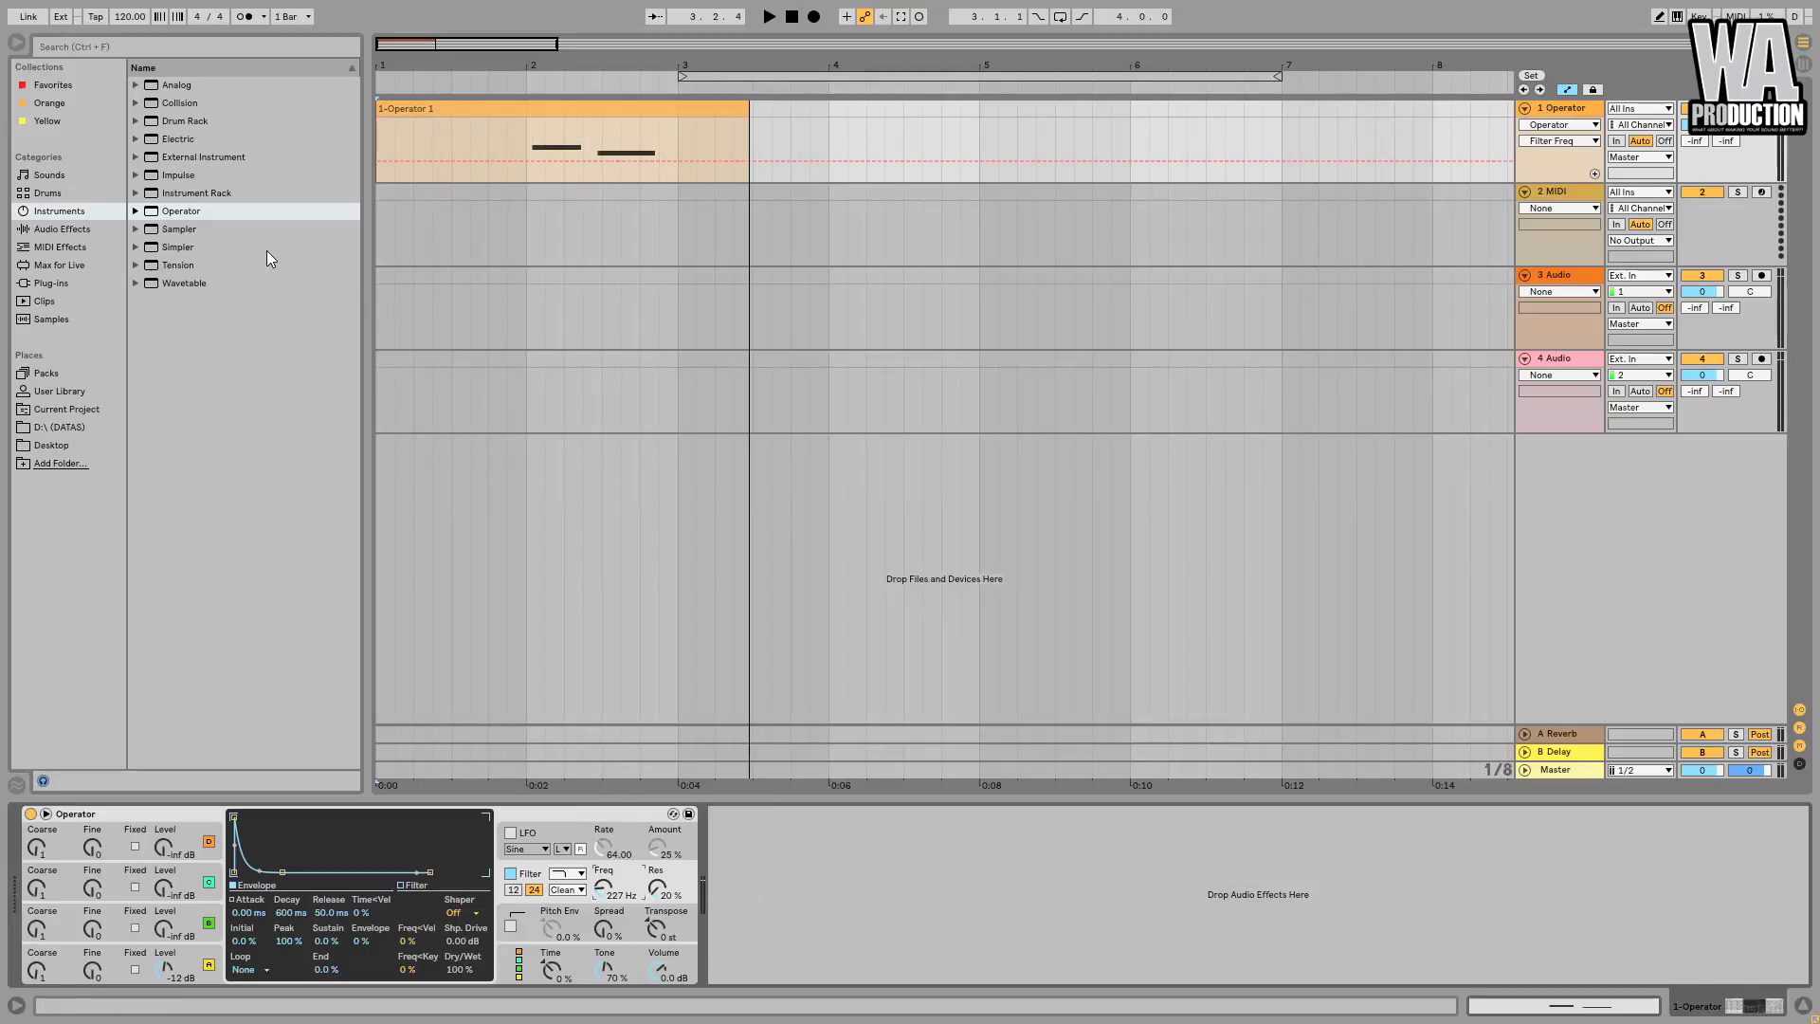
Insert the Max for Live device LFO MIDI in front of Operator.
{"action": "left_click", "coordinate": [43, 248]}
{"action": "left_click", "coordinate": [45, 265]}
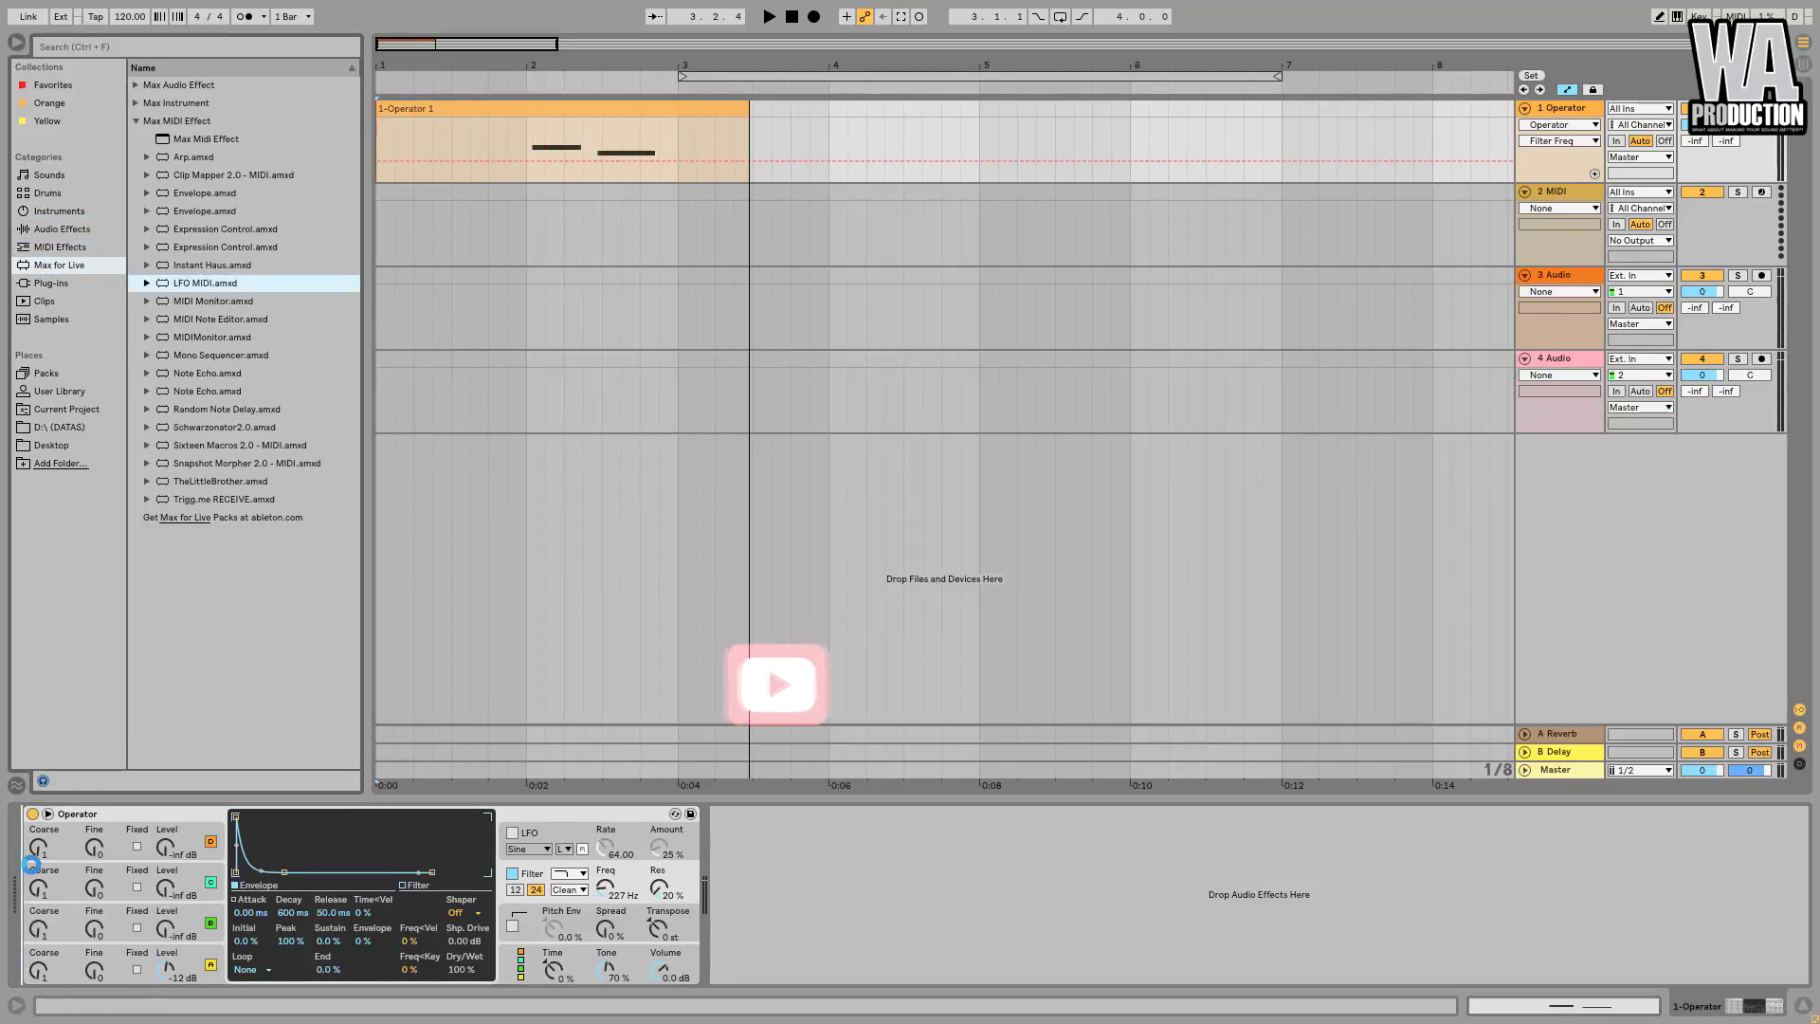
{"action": "left_click_drag", "start_coordinate": [32, 864], "coordinate": [33, 863]}
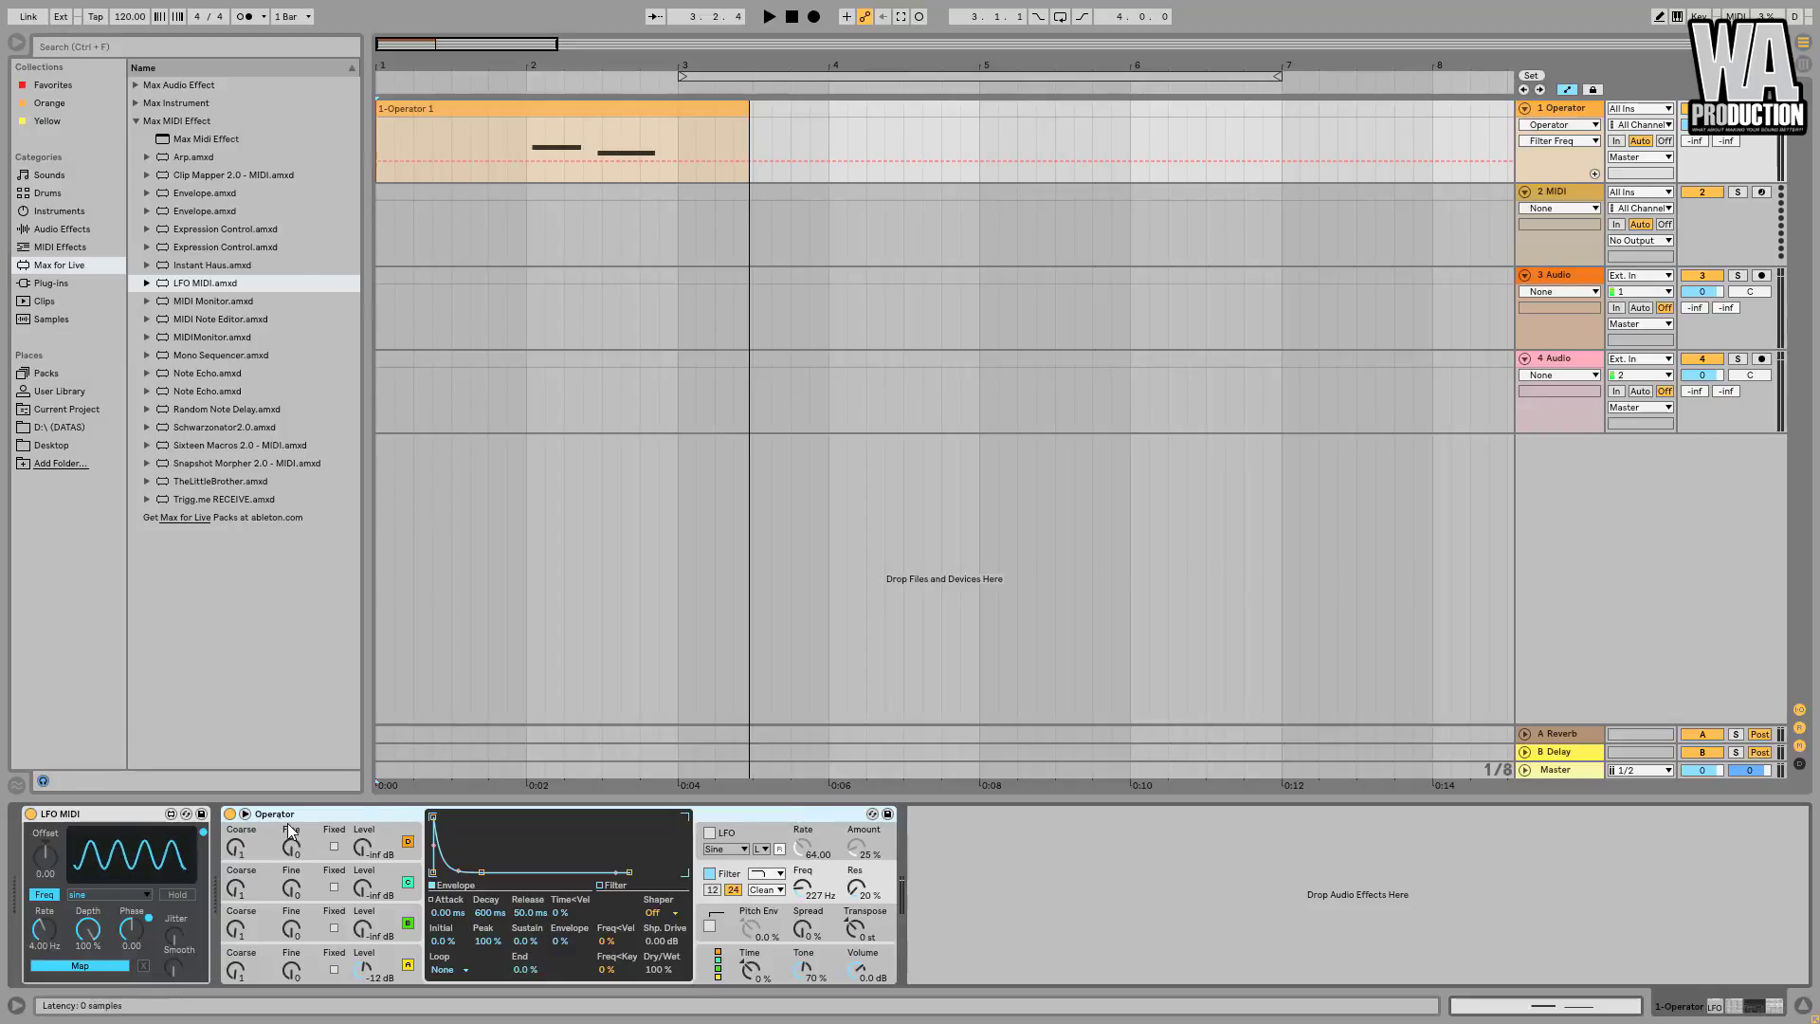
Map the LFO MIDI device to Operator's filter frequency.
{"action": "left_click", "coordinate": [107, 815]}
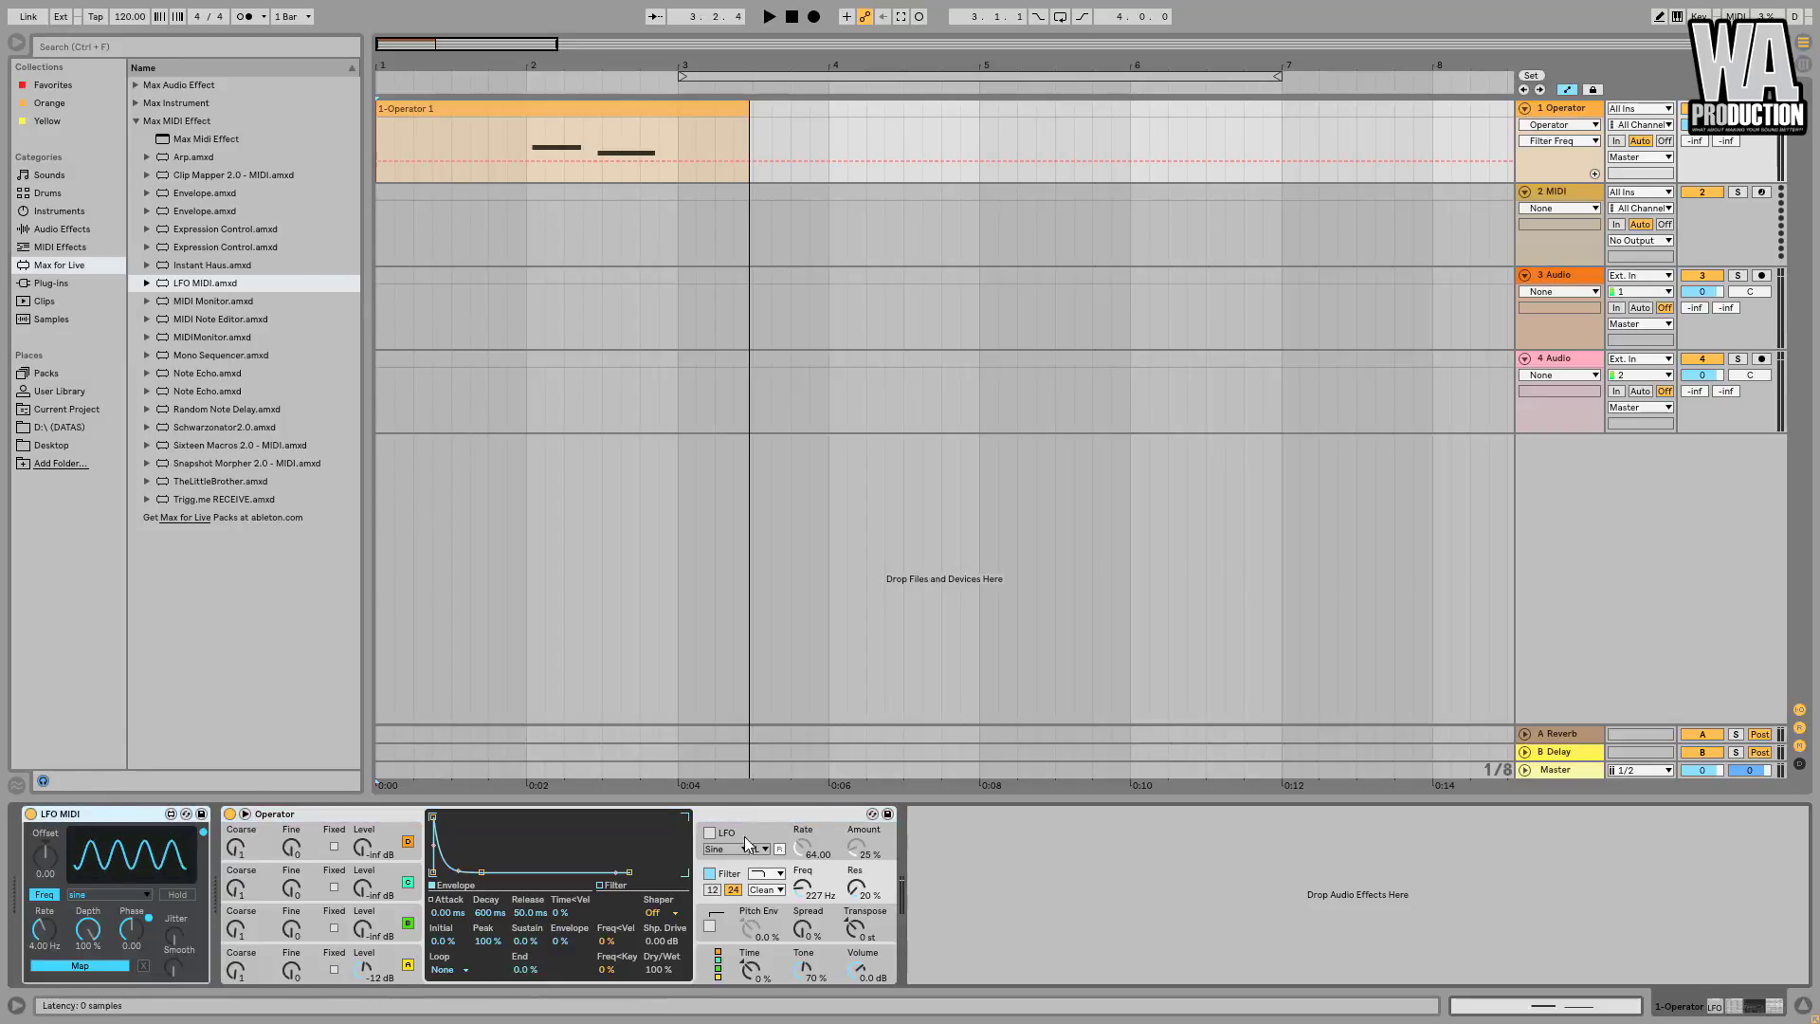
{"action": "left_click", "coordinate": [104, 965]}
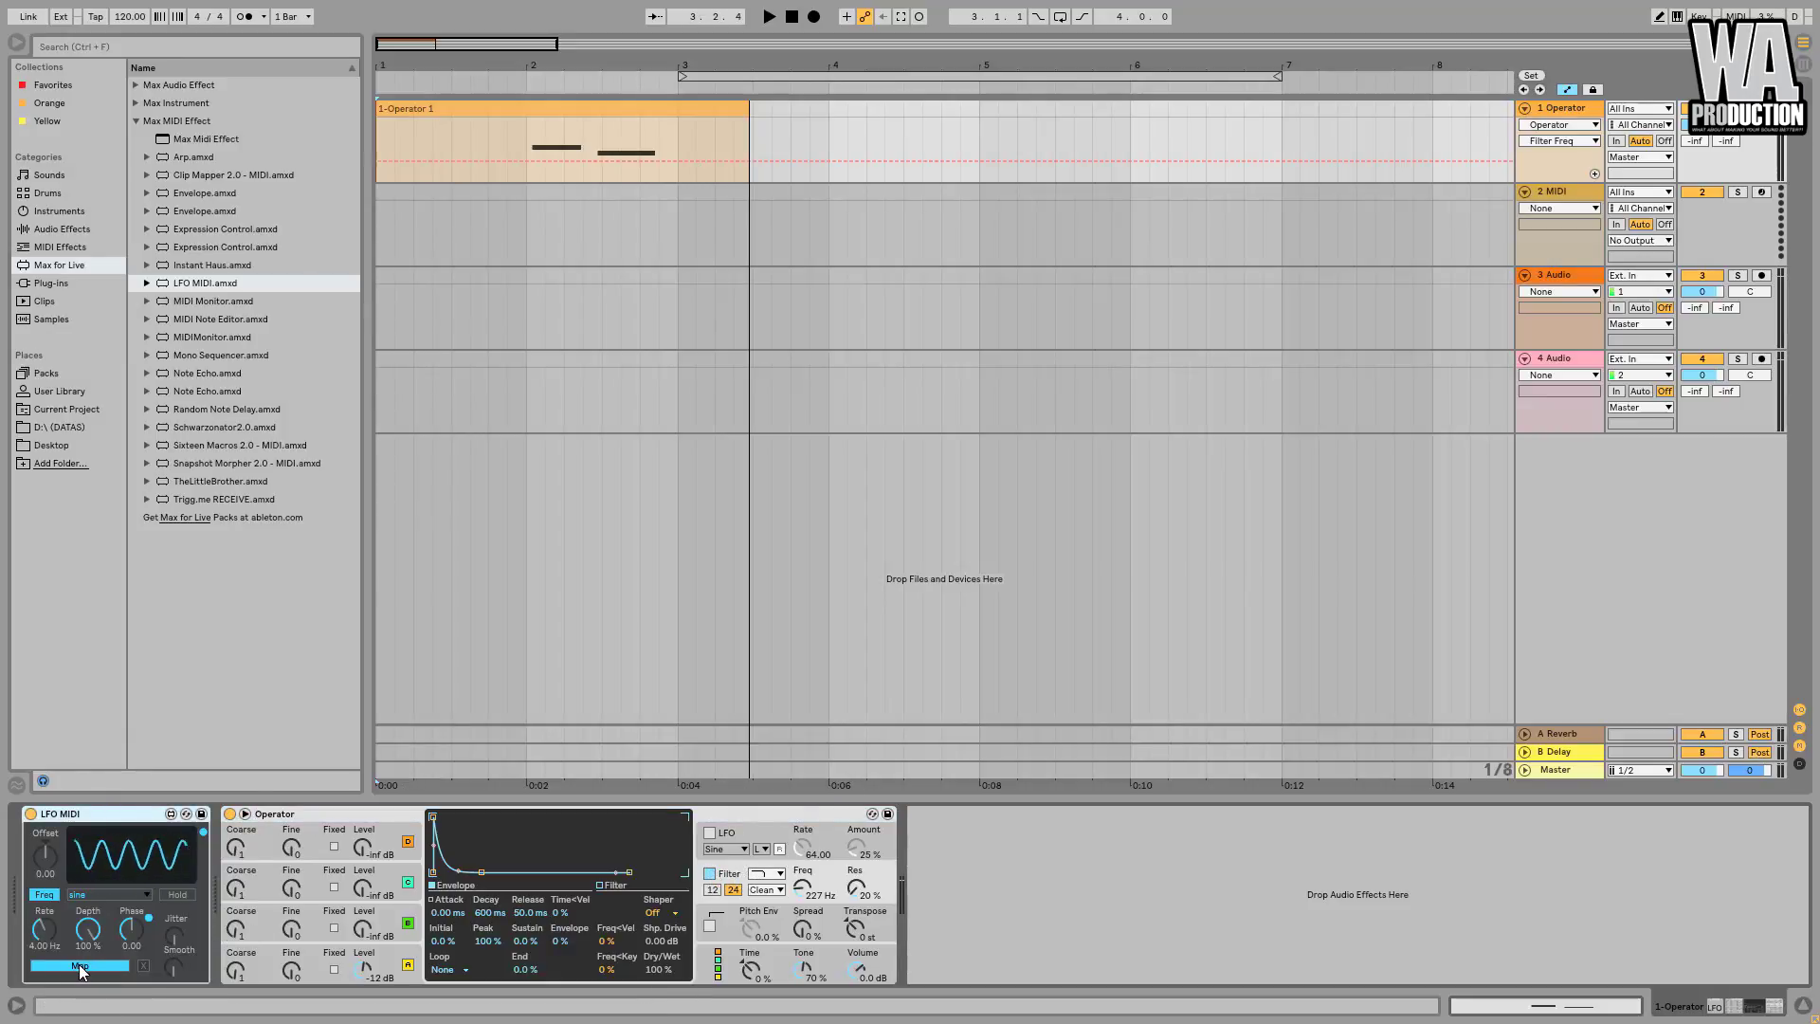
{"action": "left_click", "coordinate": [808, 889]}
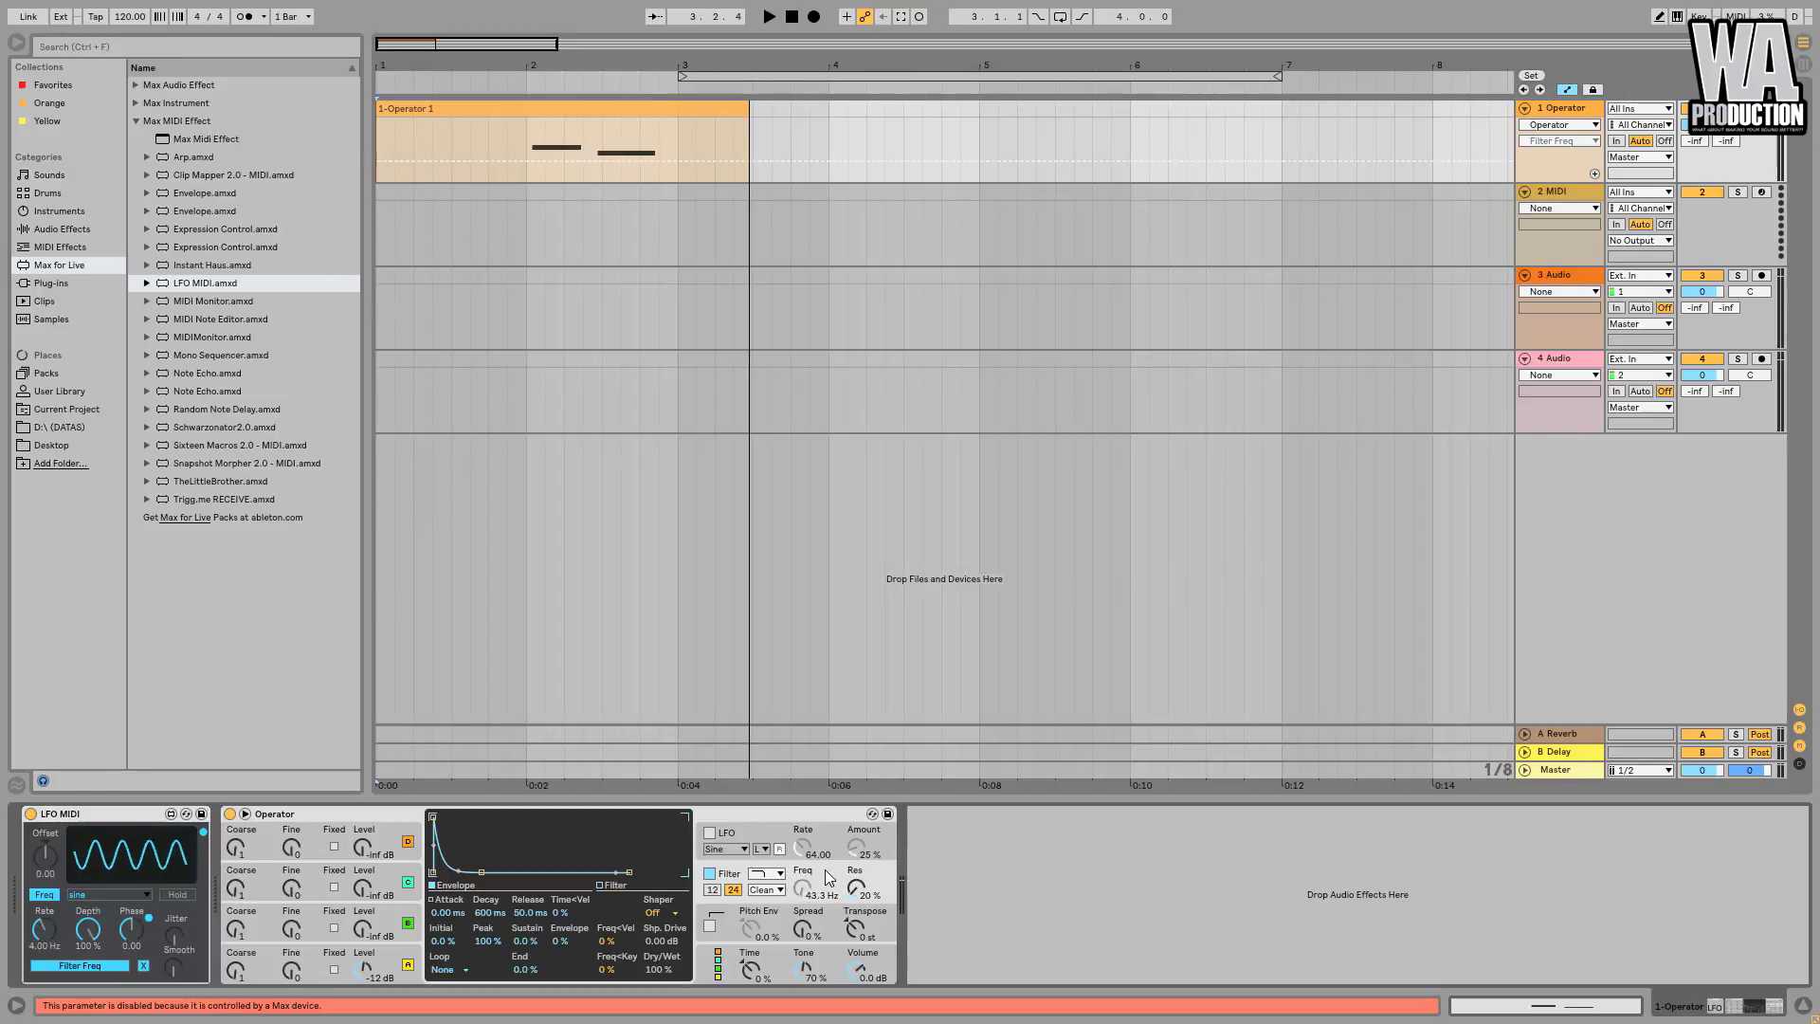
Reduce the LFO's depth, set its offset to -0.33 and slow its rate to 2.17 Hz.
{"action": "left_click_drag", "start_coordinate": [87, 929], "coordinate": [87, 1015]}
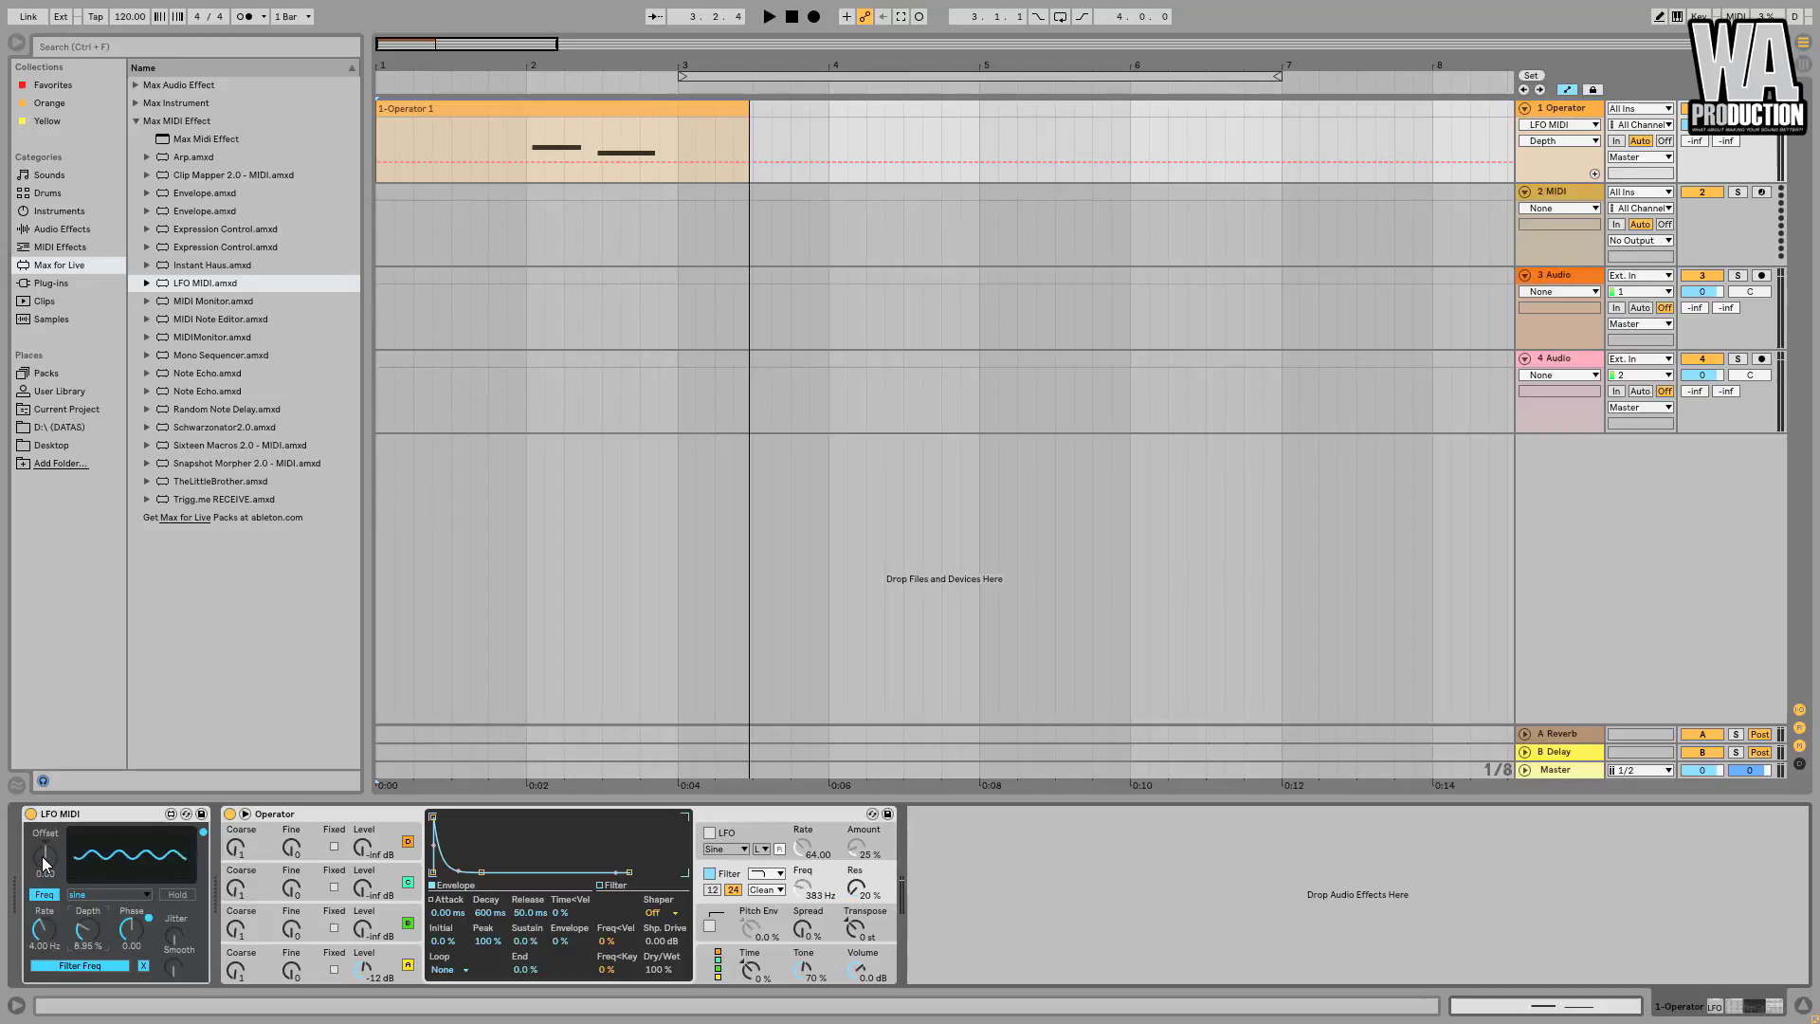
{"action": "left_click_drag", "start_coordinate": [45, 863], "coordinate": [44, 881]}
{"action": "left_click", "coordinate": [799, 901]}
{"action": "left_click", "coordinate": [821, 896]}
{"action": "mouse_move", "coordinate": [45, 929]}
{"action": "left_mouse_down"}
{"action": "mouse_move", "coordinate": [44, 966]}
{"action": "mouse_move", "coordinate": [44, 943]}
{"action": "left_mouse_up"}
Set oscillator A's waveform to Saw D and switch Operator to the two-by-two oscillator algorithm.
{"action": "left_click", "coordinate": [396, 958]}
{"action": "left_click", "coordinate": [612, 912]}
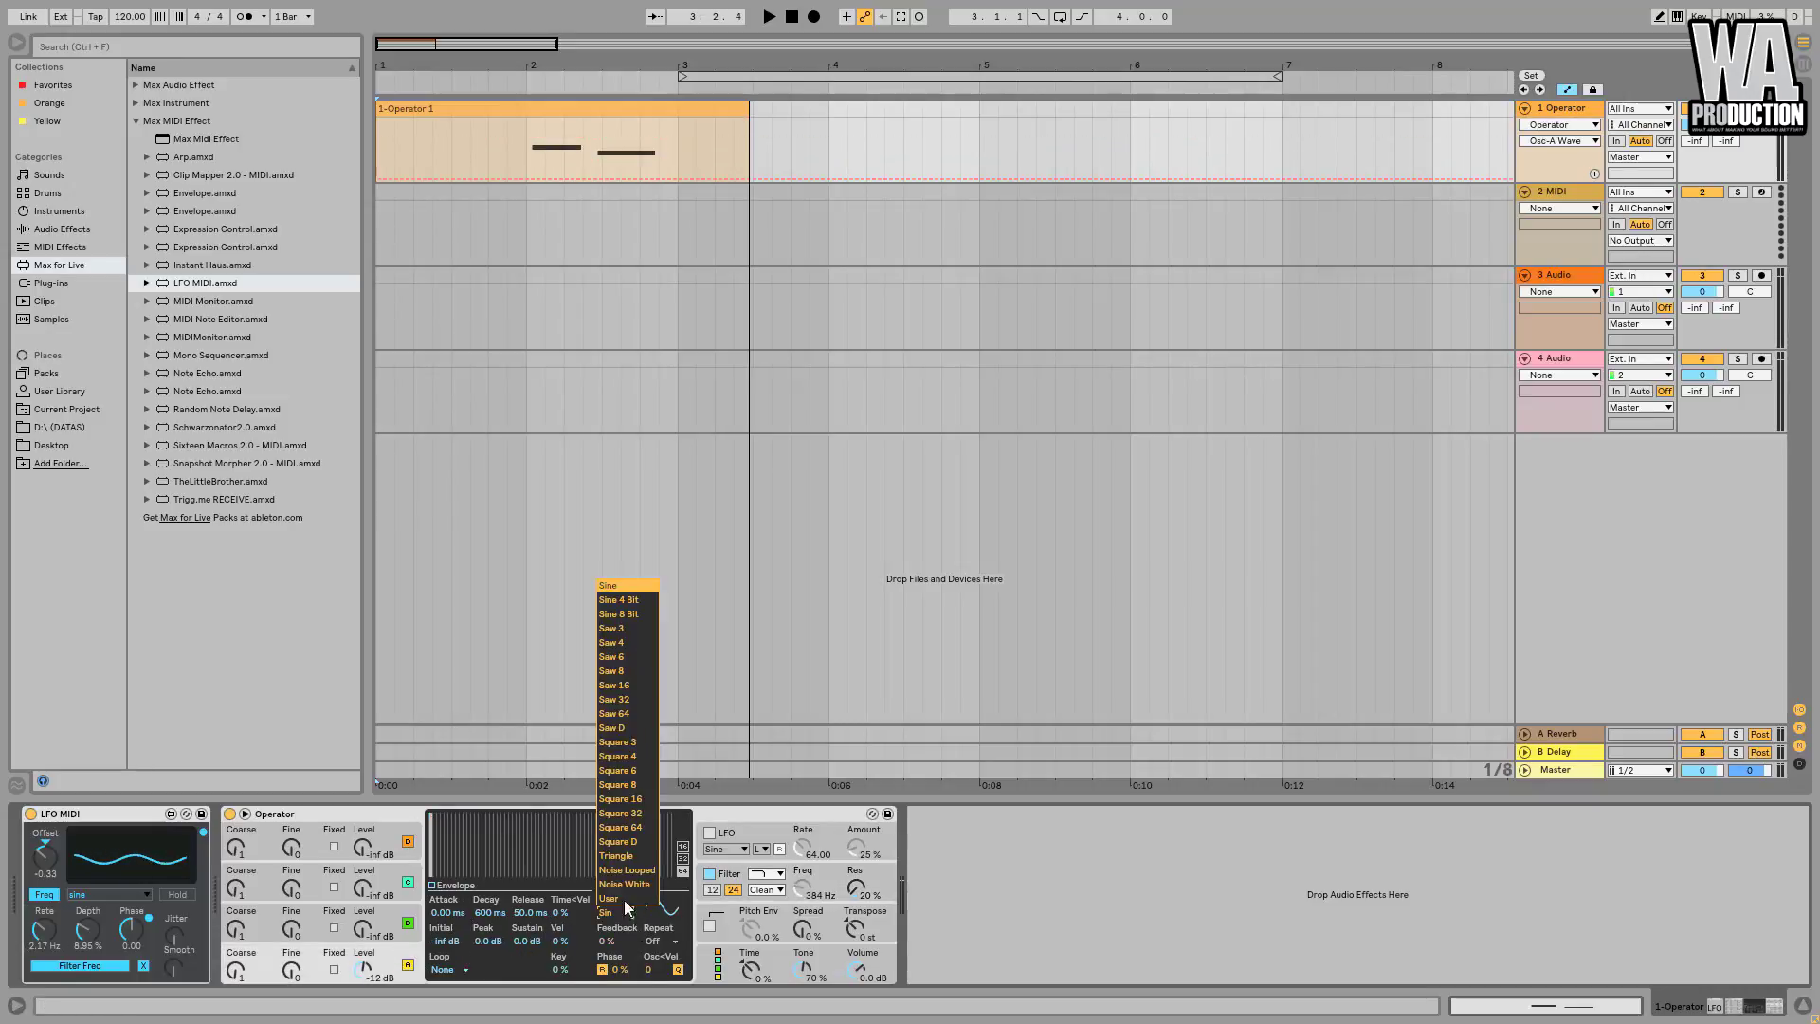
{"action": "left_click", "coordinate": [598, 749]}
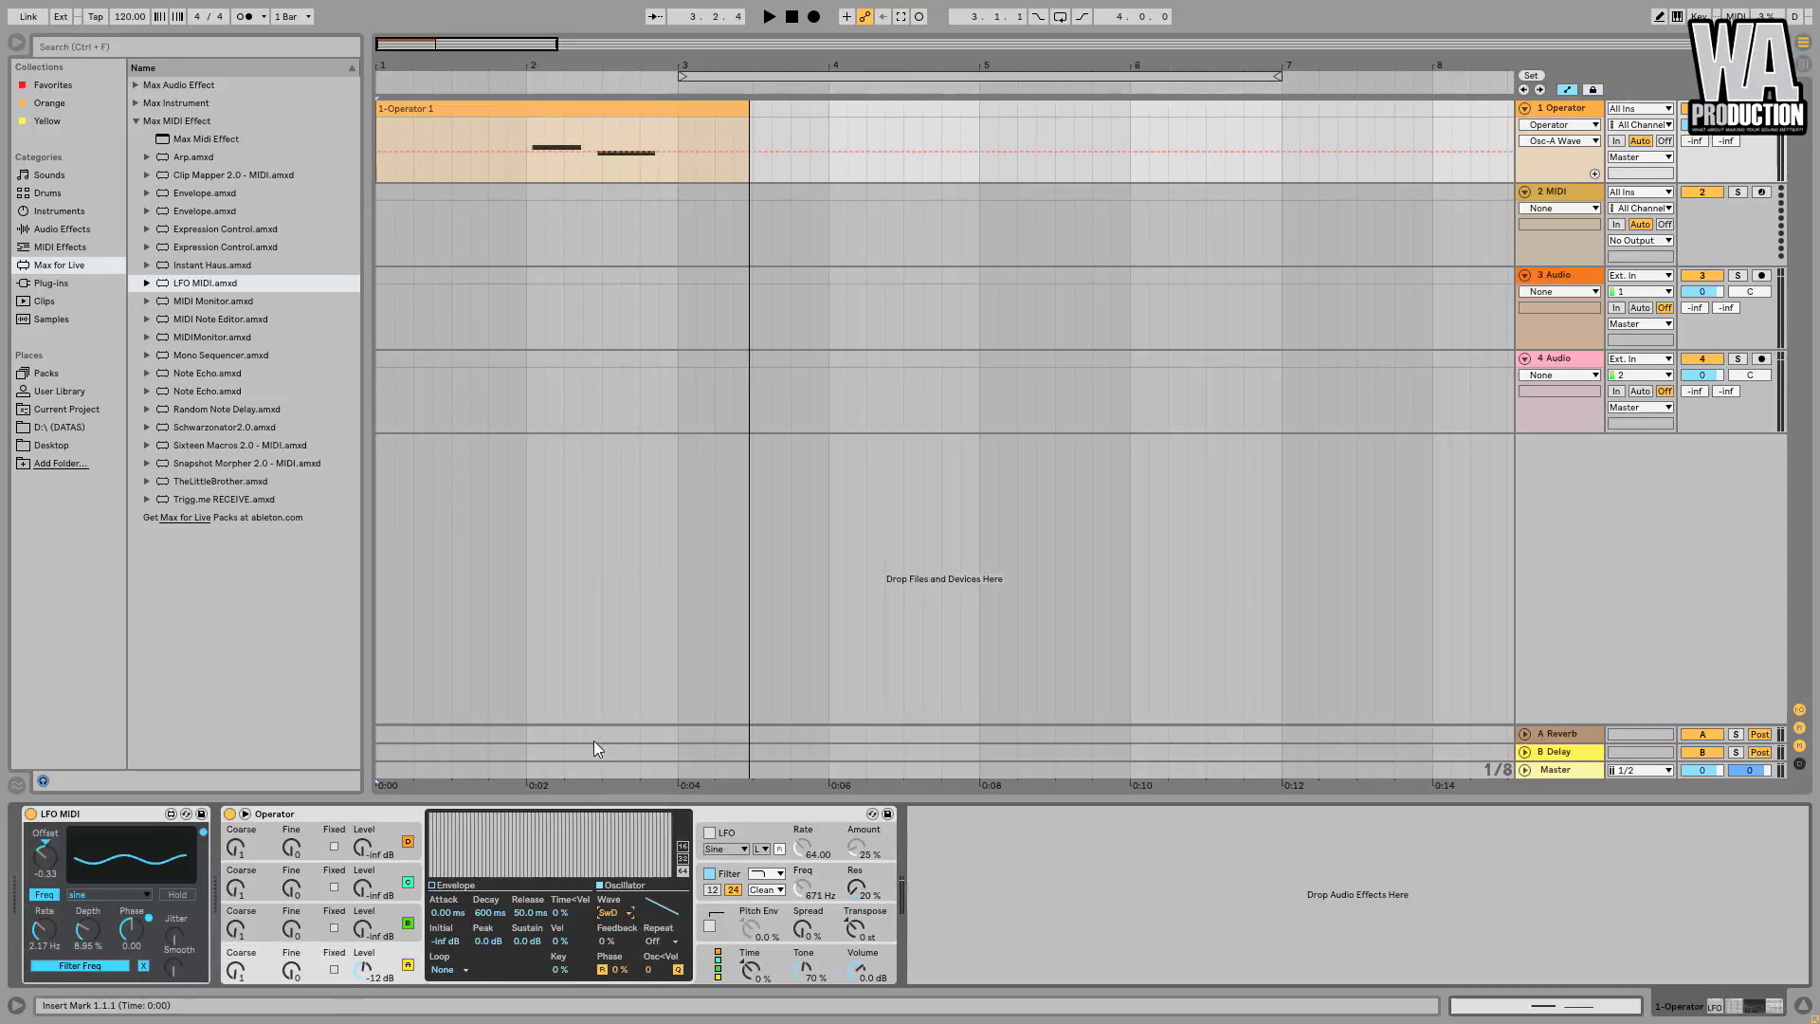
{"action": "left_click", "coordinate": [718, 973]}
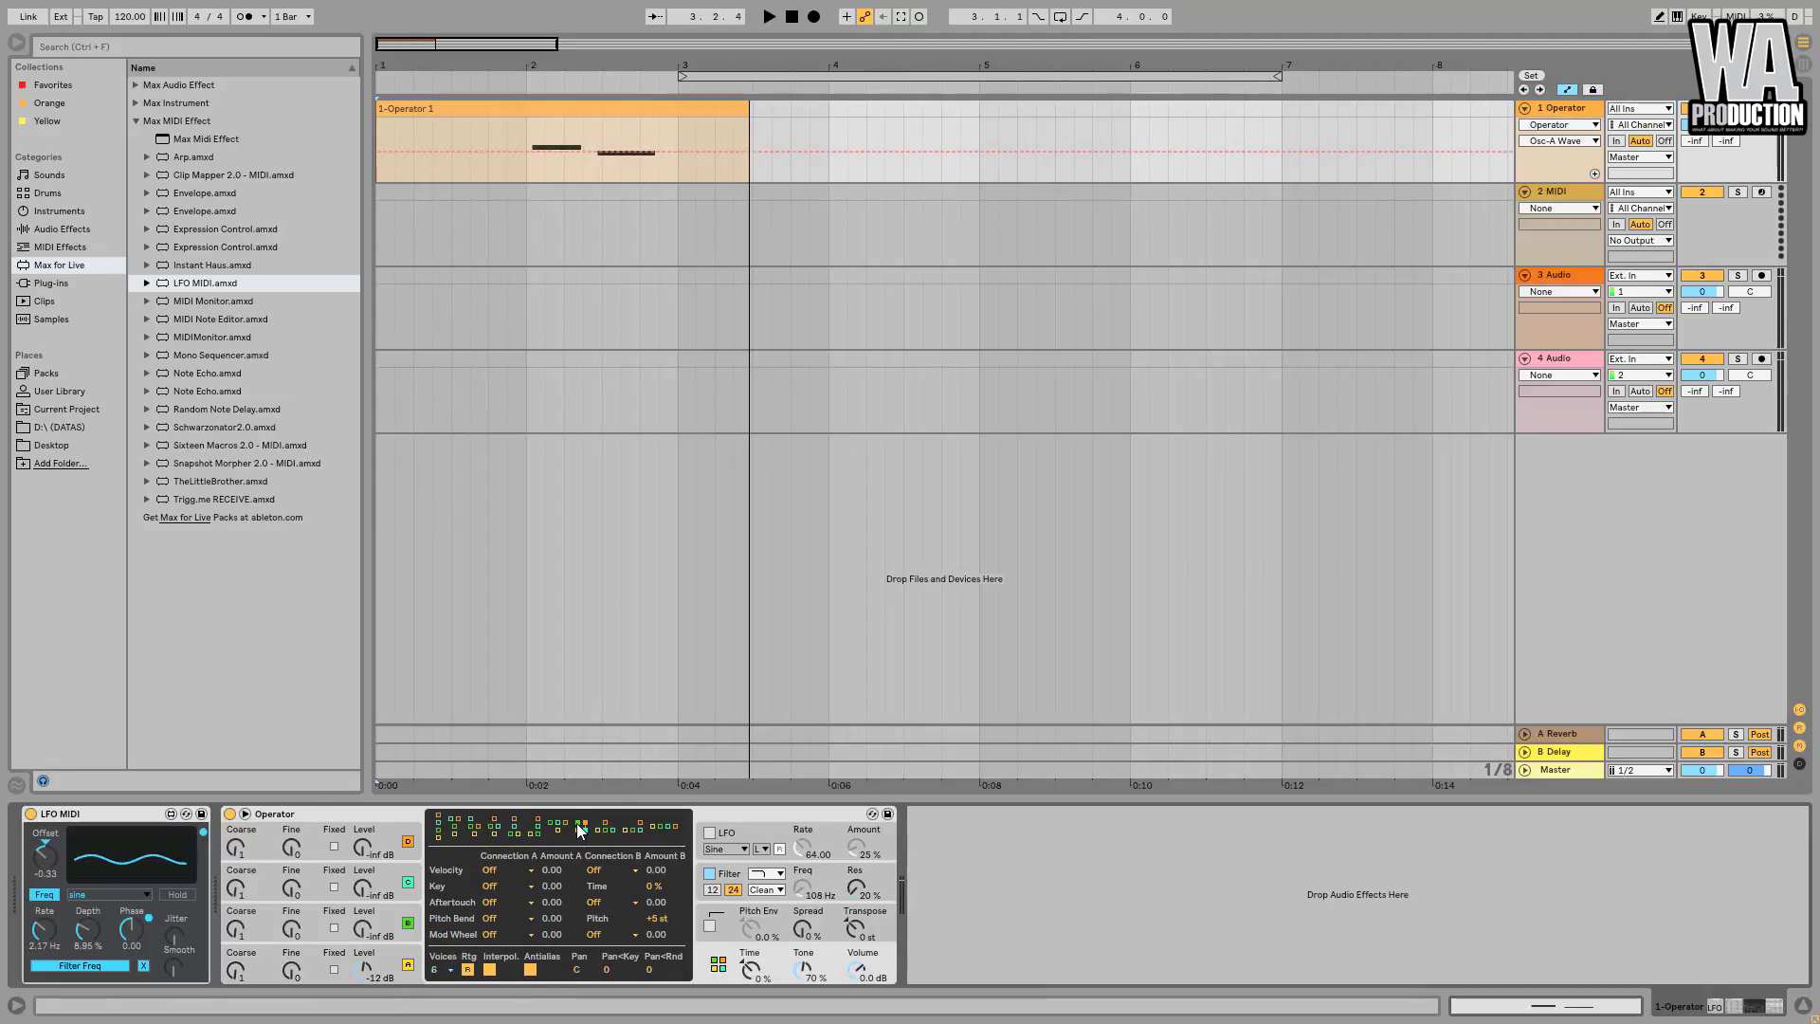
Set oscillator C's waveform to Square D and give oscillator D a saw waveform.
{"action": "left_click", "coordinate": [407, 963]}
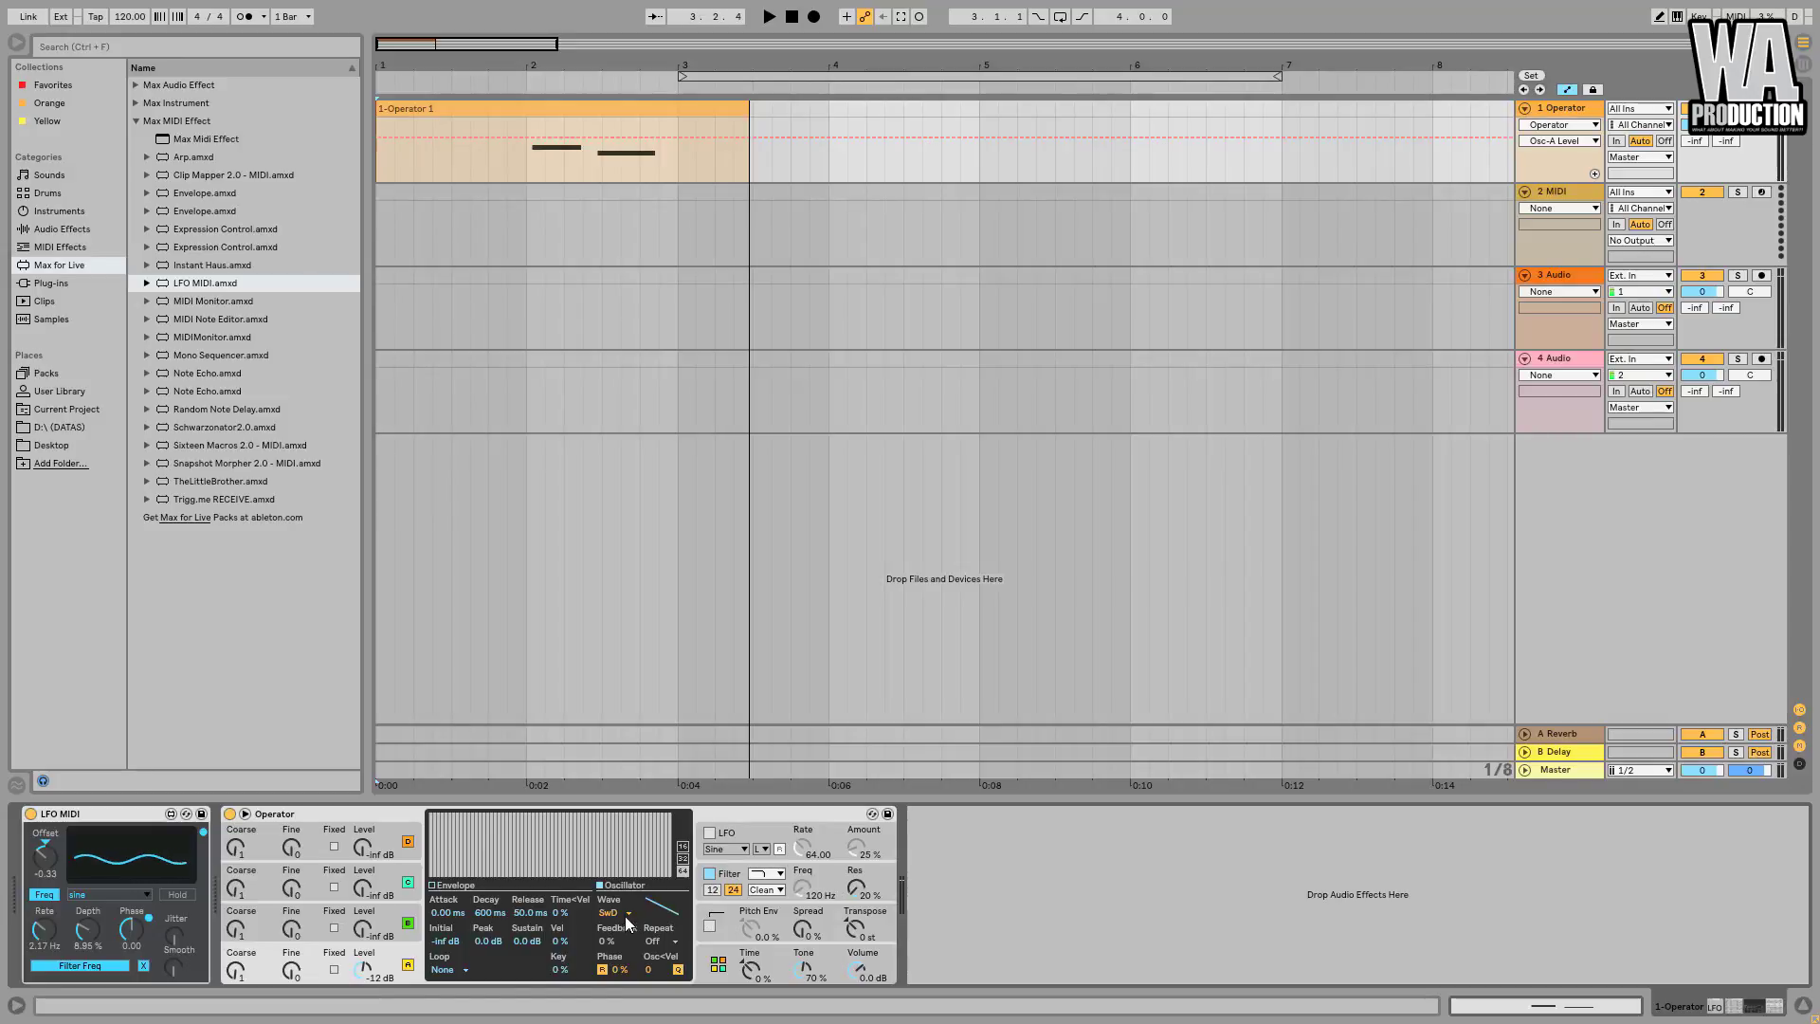
{"action": "left_click", "coordinate": [406, 881]}
{"action": "left_click", "coordinate": [611, 912]}
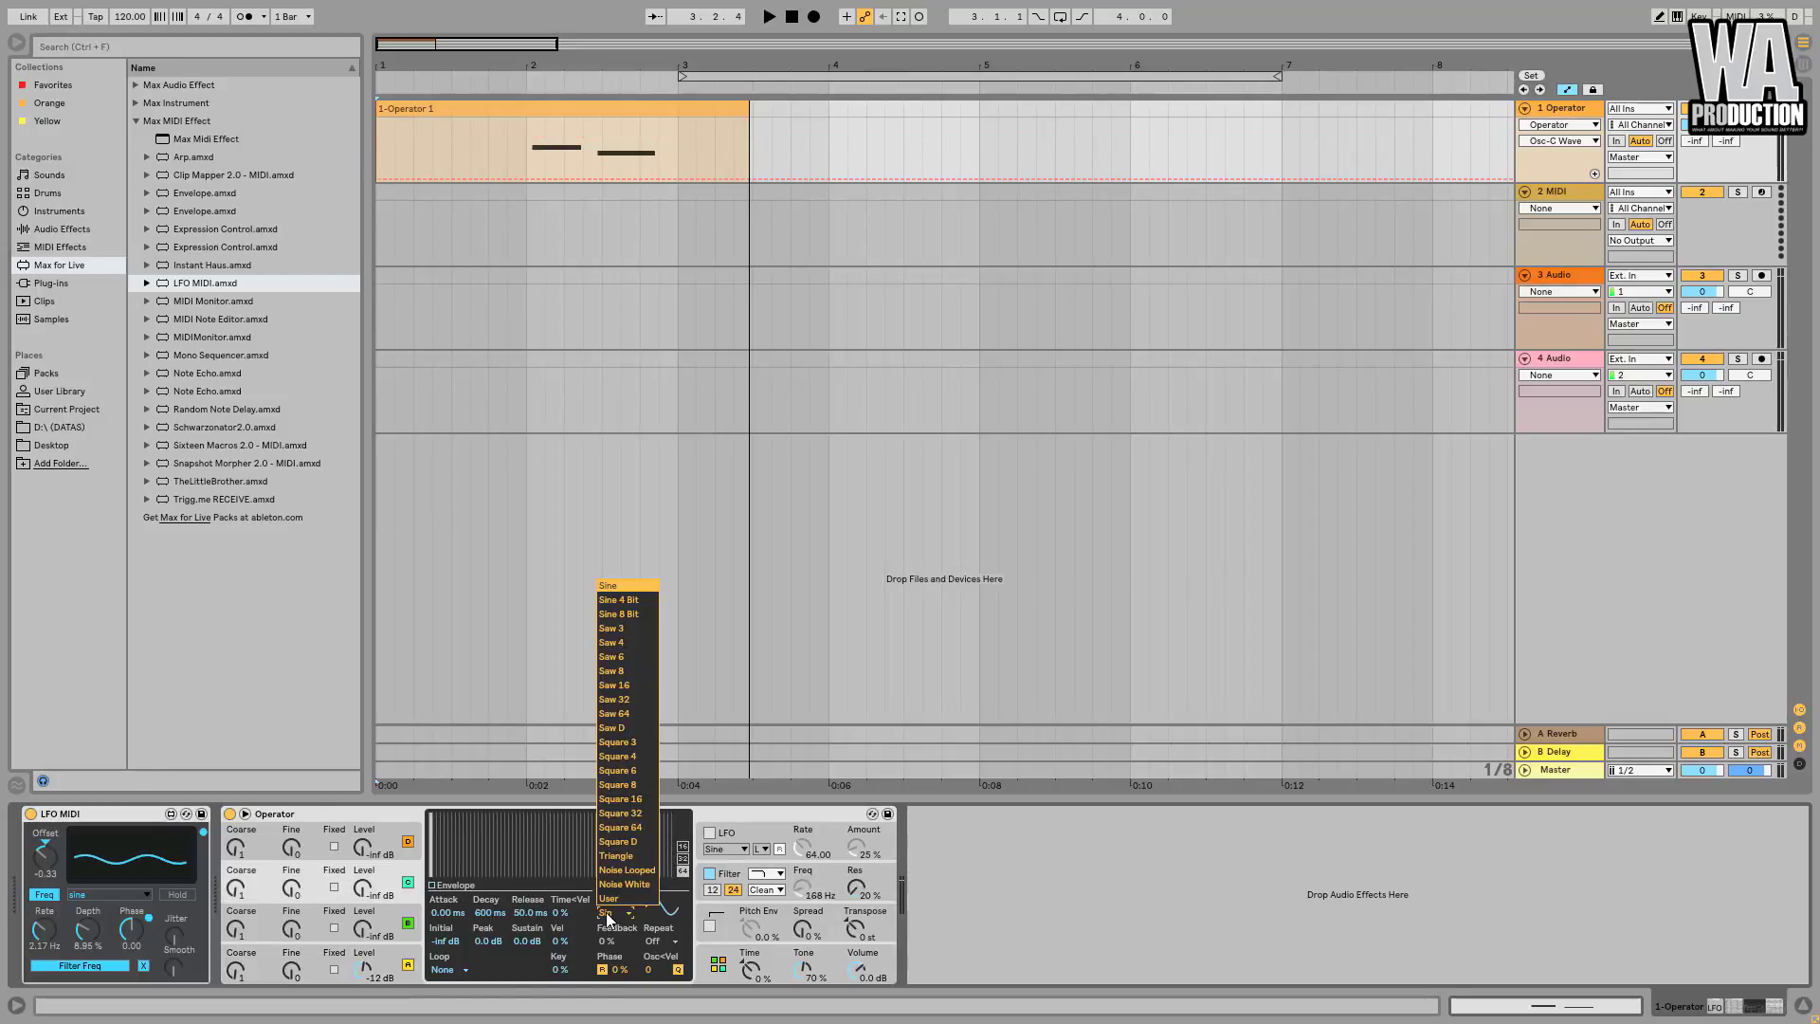
{"action": "left_click", "coordinate": [624, 841]}
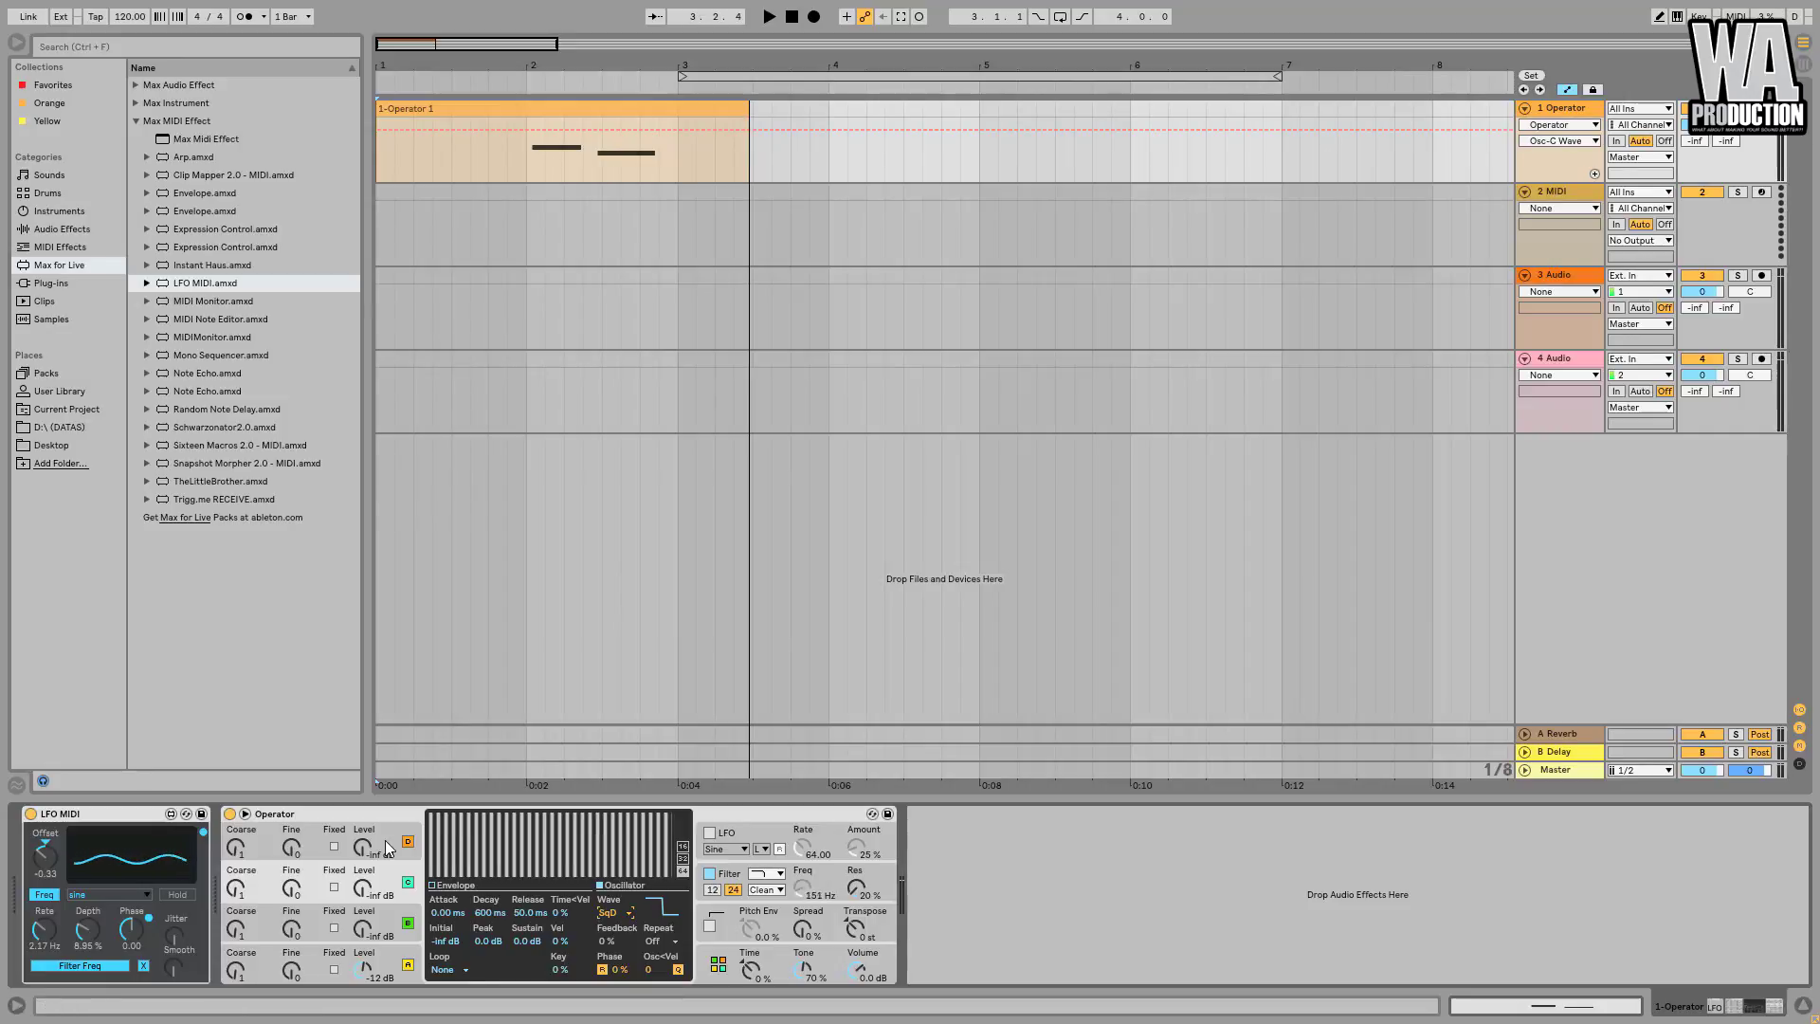
{"action": "left_click", "coordinate": [349, 846]}
{"action": "left_click", "coordinate": [616, 915]}
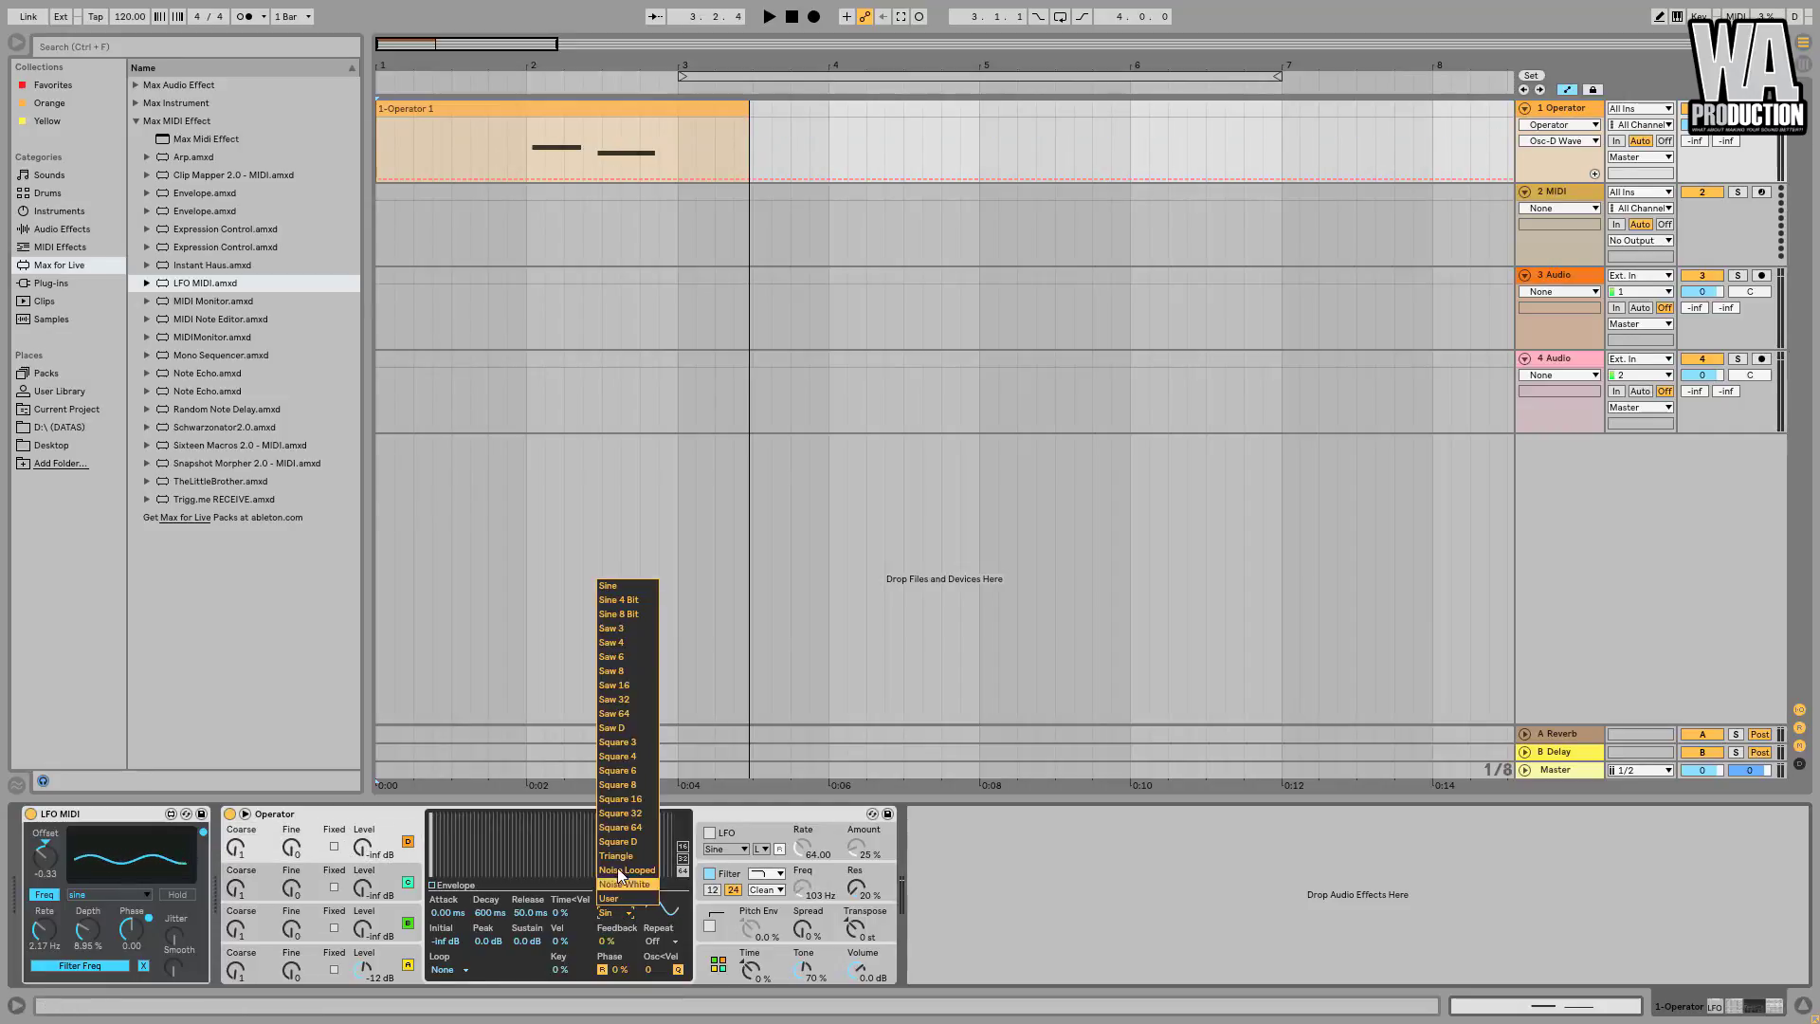
{"action": "left_click", "coordinate": [634, 722]}
Set the oscillator levels to -21 dB for D, -7.6 dB for C and -11 dB for A, and C's Fine tuning to 23.
{"action": "mouse_move", "coordinate": [366, 855]}
{"action": "left_mouse_down"}
{"action": "mouse_move", "coordinate": [366, 835]}
{"action": "mouse_move", "coordinate": [363, 859]}
{"action": "left_mouse_up"}
{"action": "left_click_drag", "start_coordinate": [364, 967], "coordinate": [362, 976]}
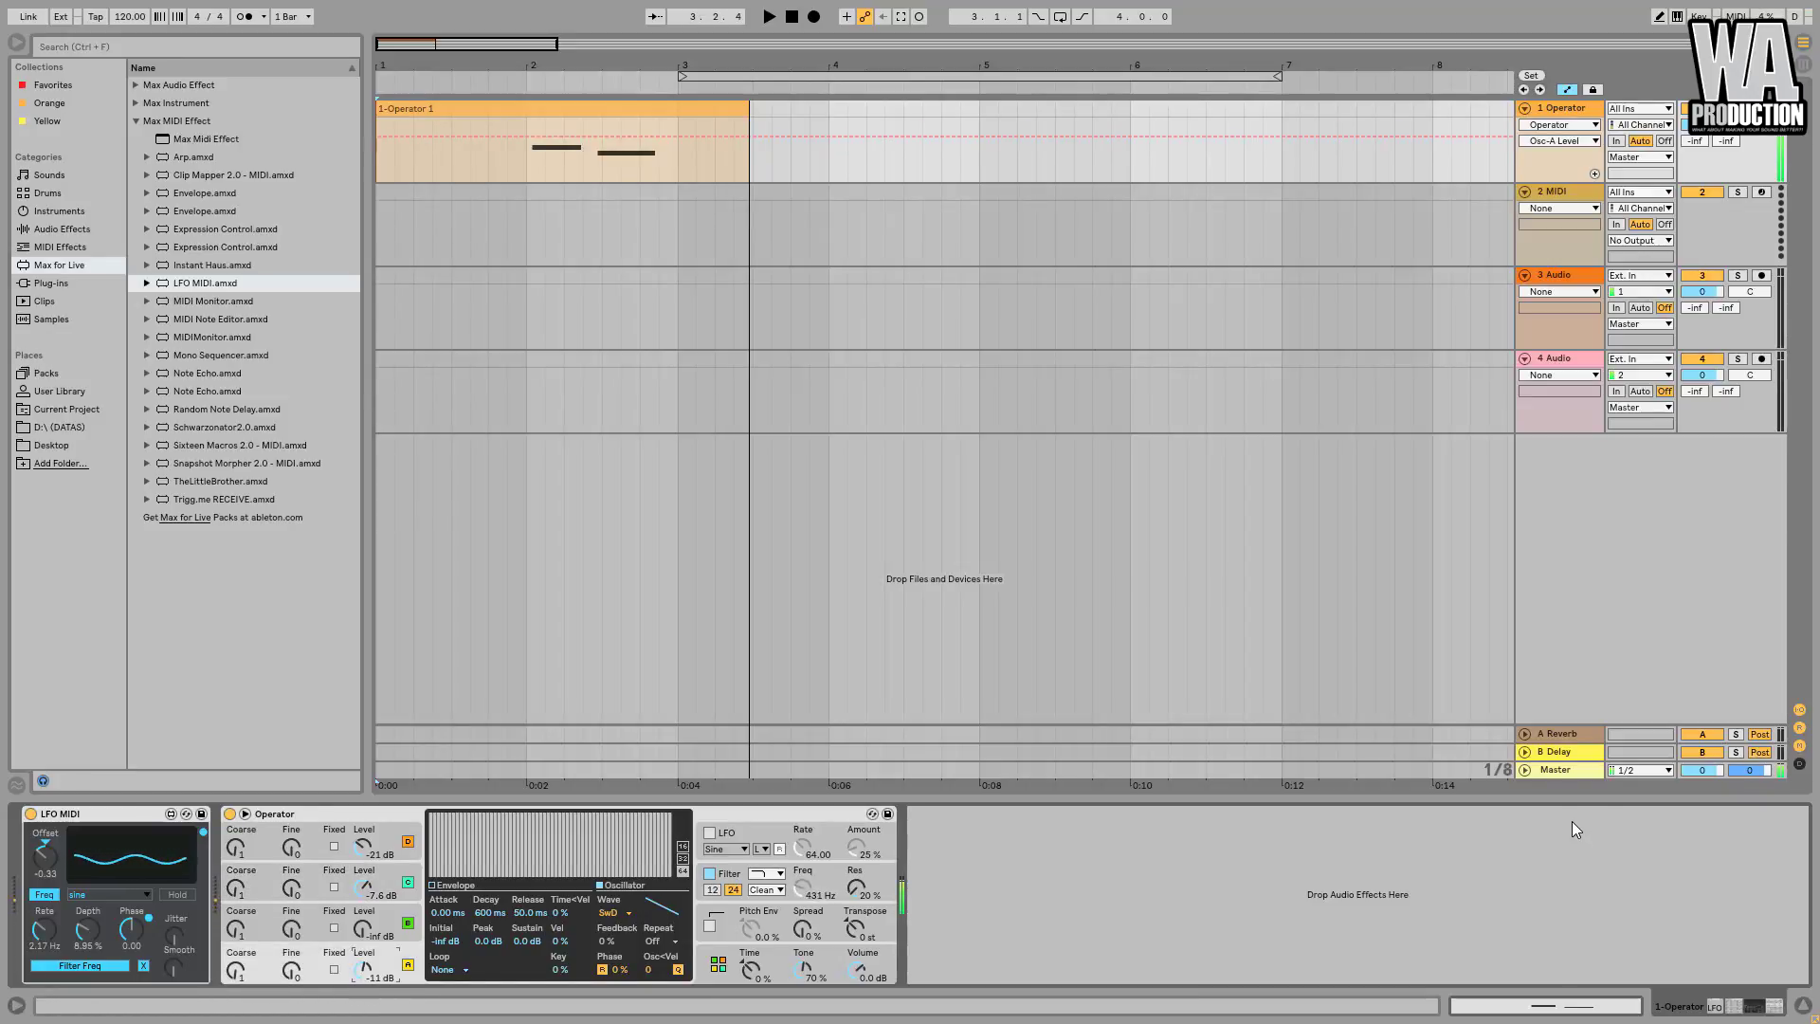
{"action": "left_click", "coordinate": [297, 895]}
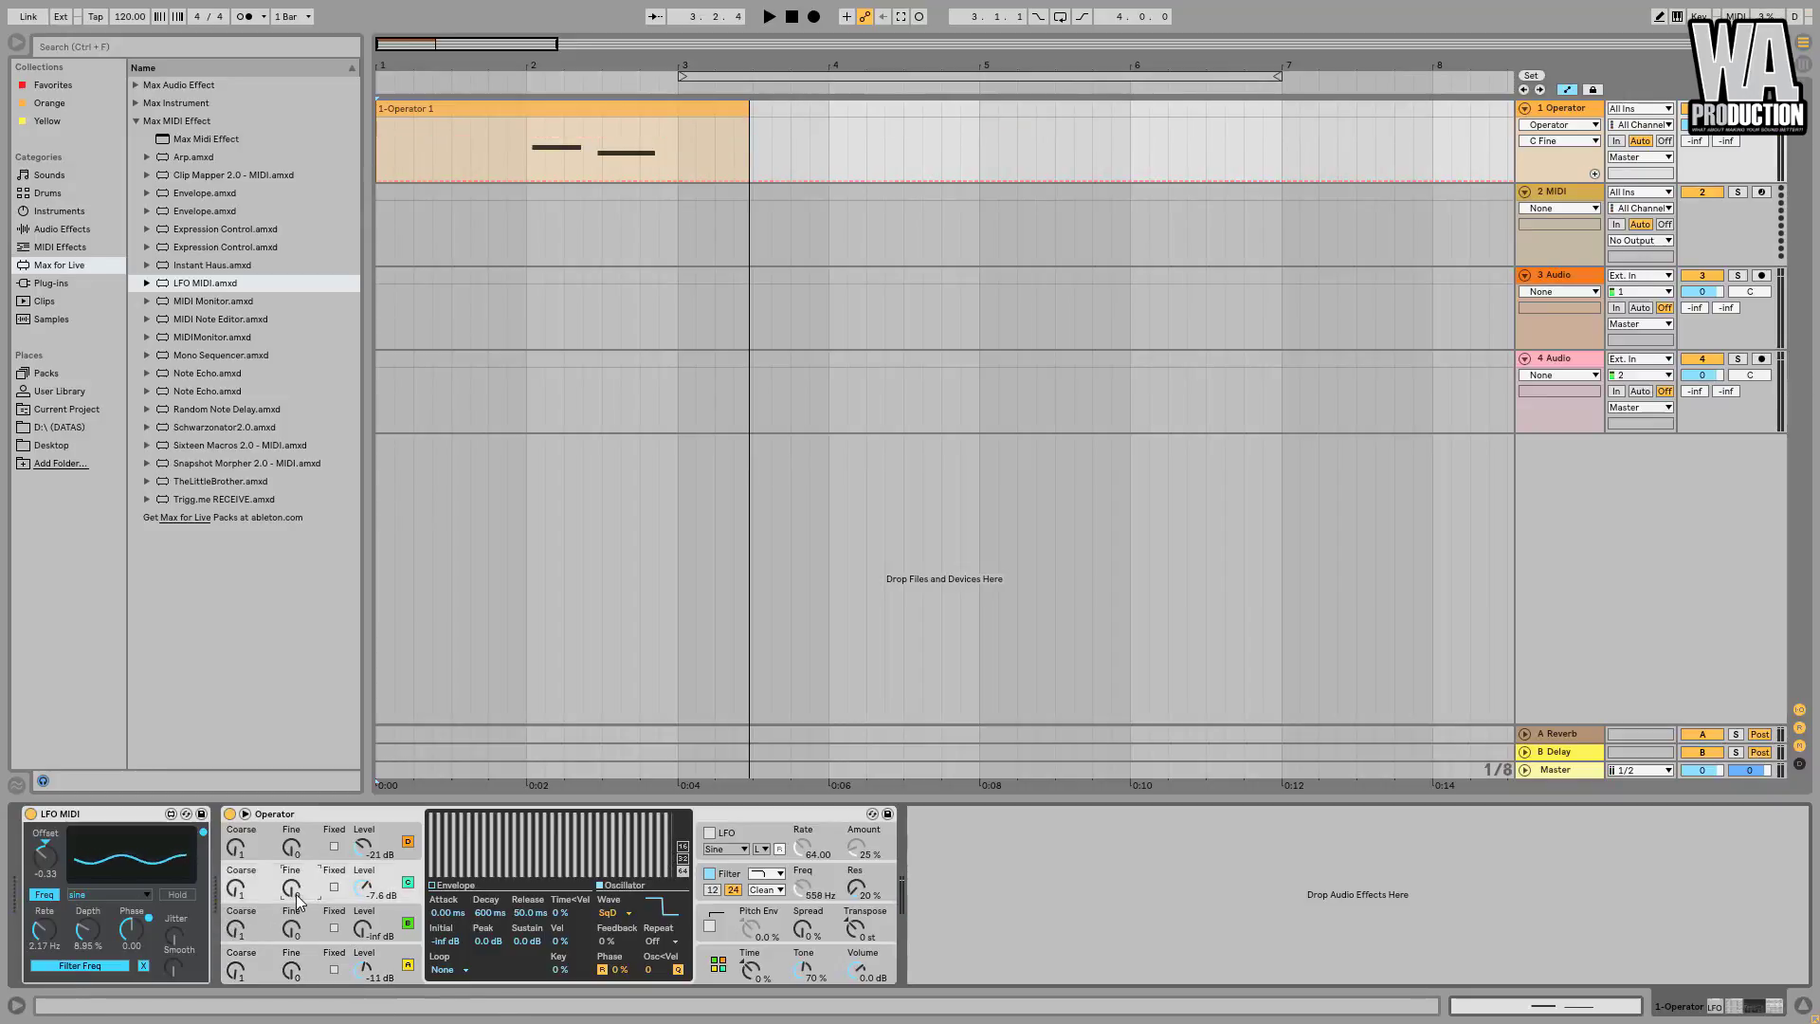
{"action": "left_click_drag", "start_coordinate": [297, 895], "coordinate": [297, 888]}
Set Operator's filter shaper to 4Bit with 12 dB of drive and lower the instrument's volume to -9 dB.
{"action": "left_click", "coordinate": [885, 881]}
{"action": "left_click", "coordinate": [652, 913]}
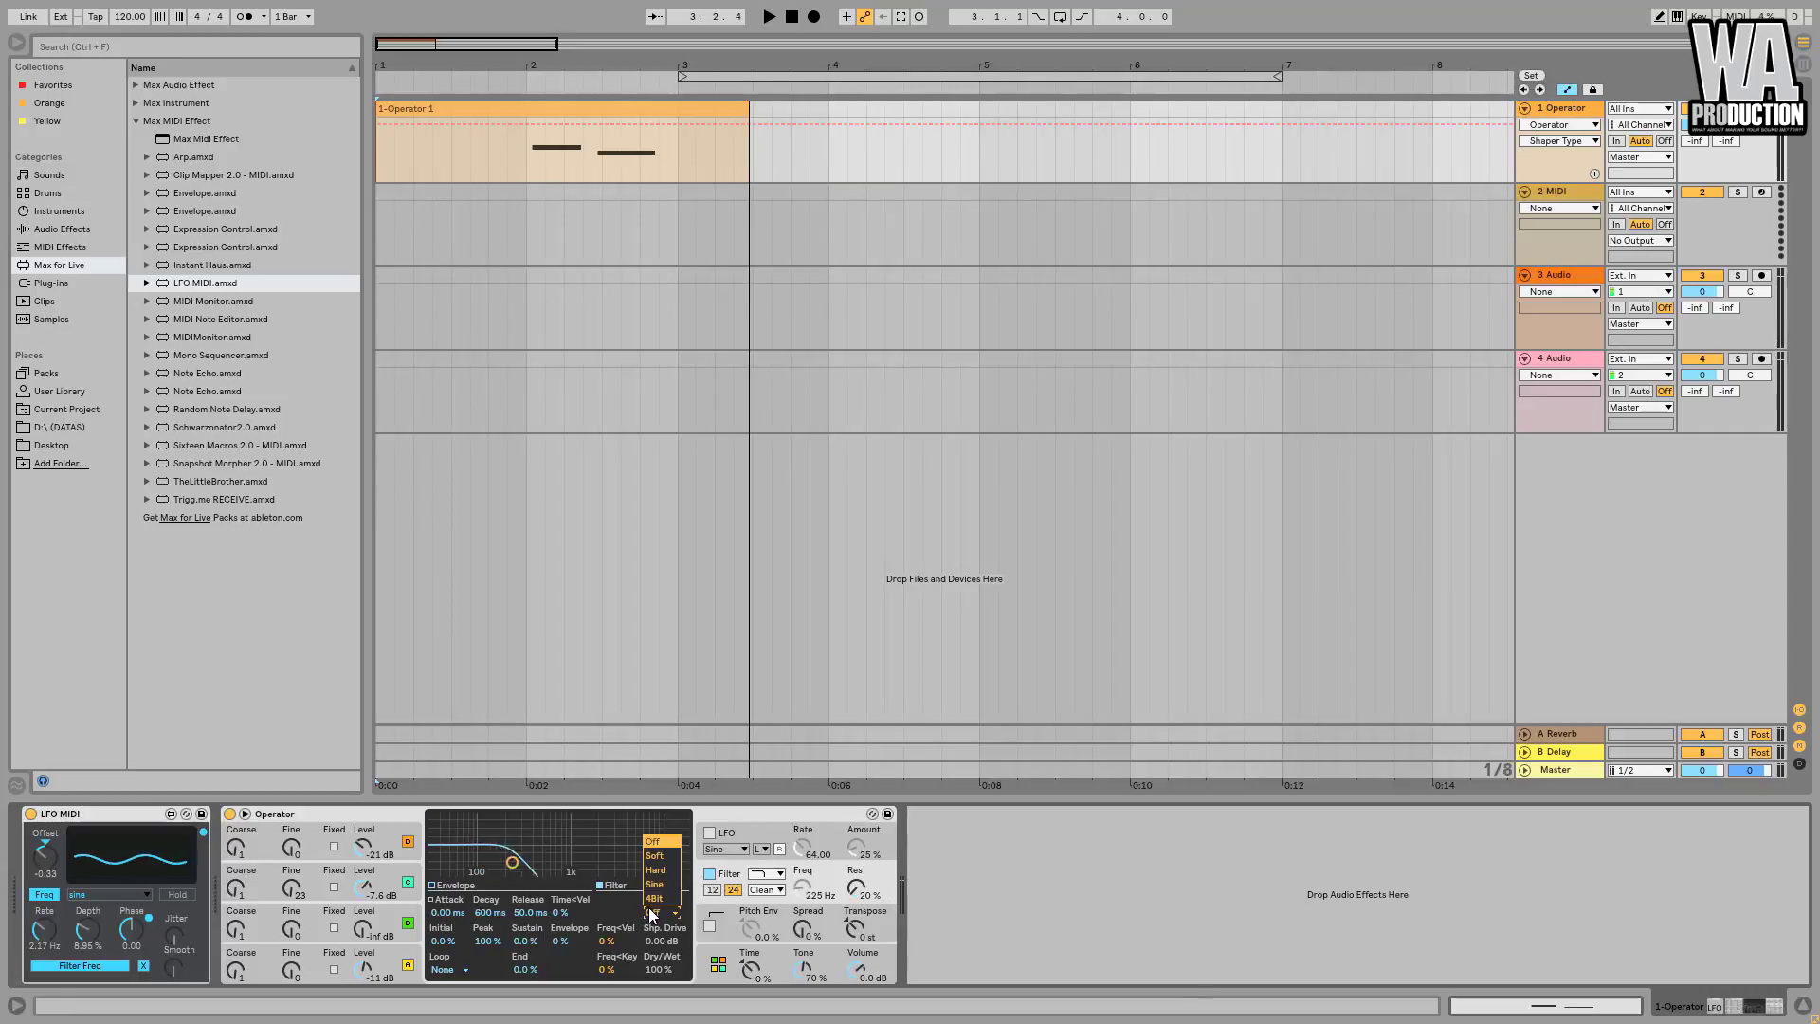
{"action": "left_click", "coordinate": [654, 897]}
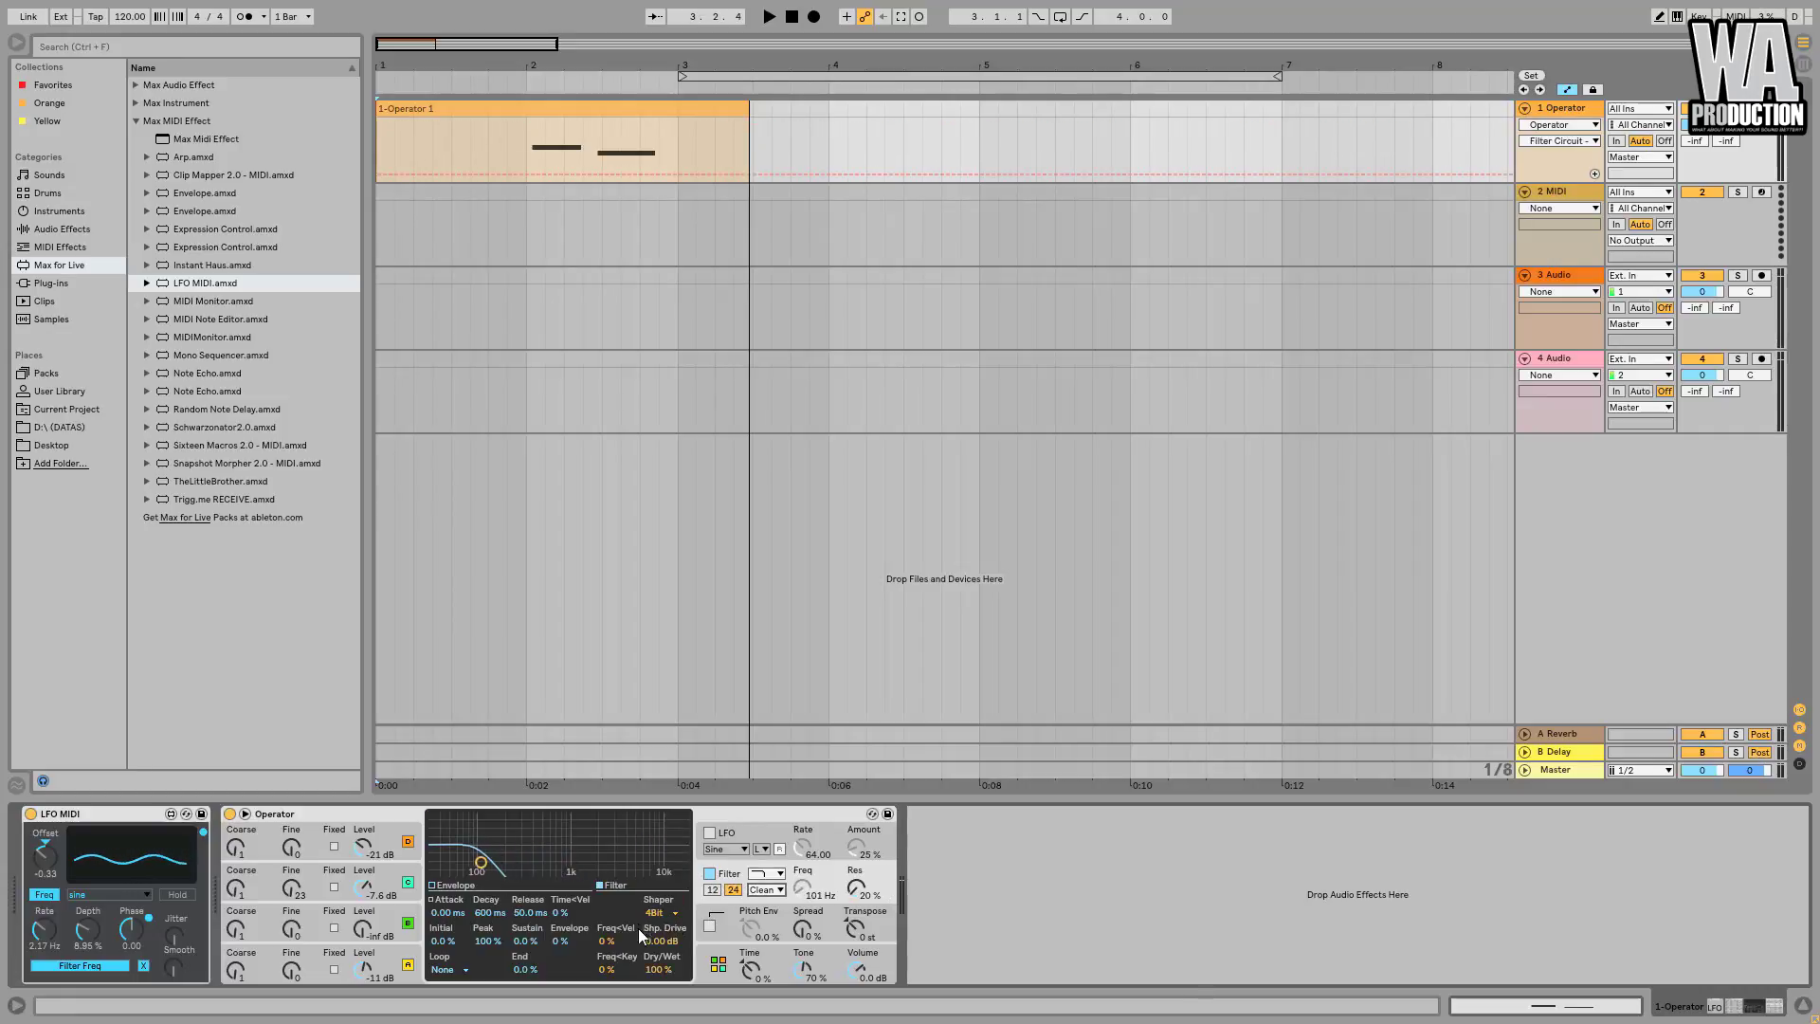
{"action": "left_click_drag", "start_coordinate": [641, 935], "coordinate": [641, 891]}
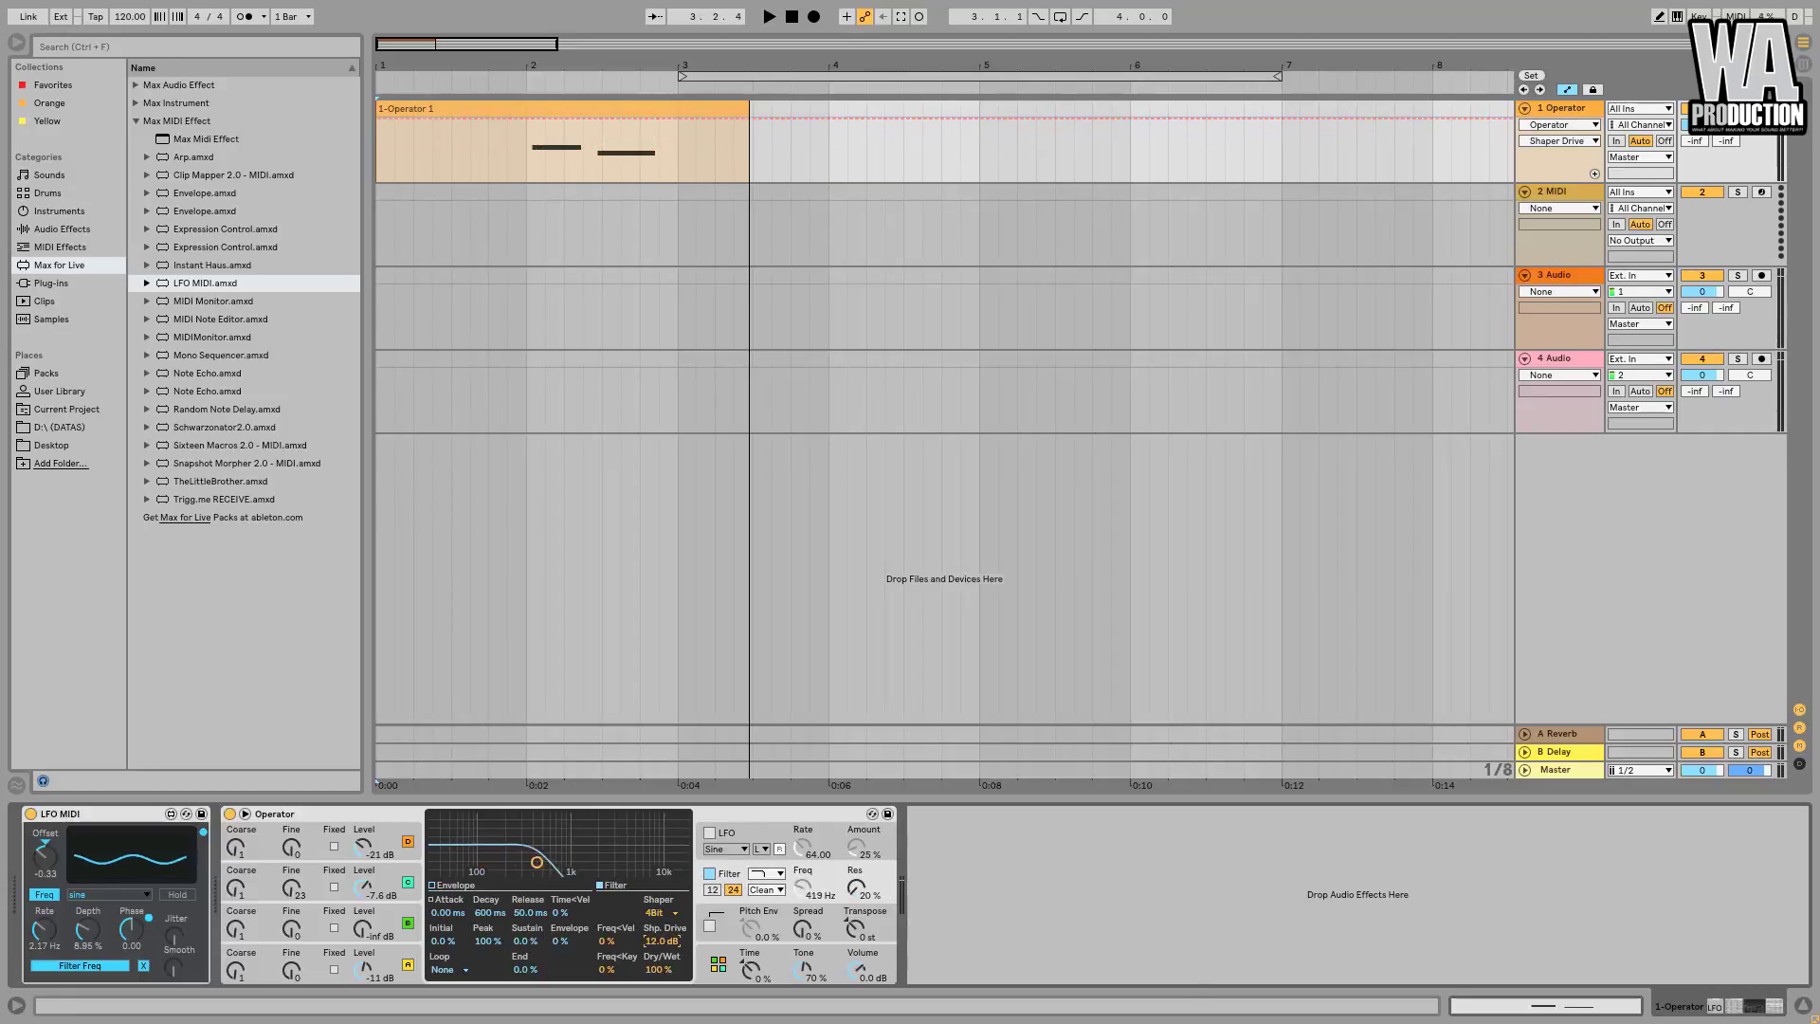
{"action": "left_click_drag", "start_coordinate": [856, 969], "coordinate": [856, 1000]}
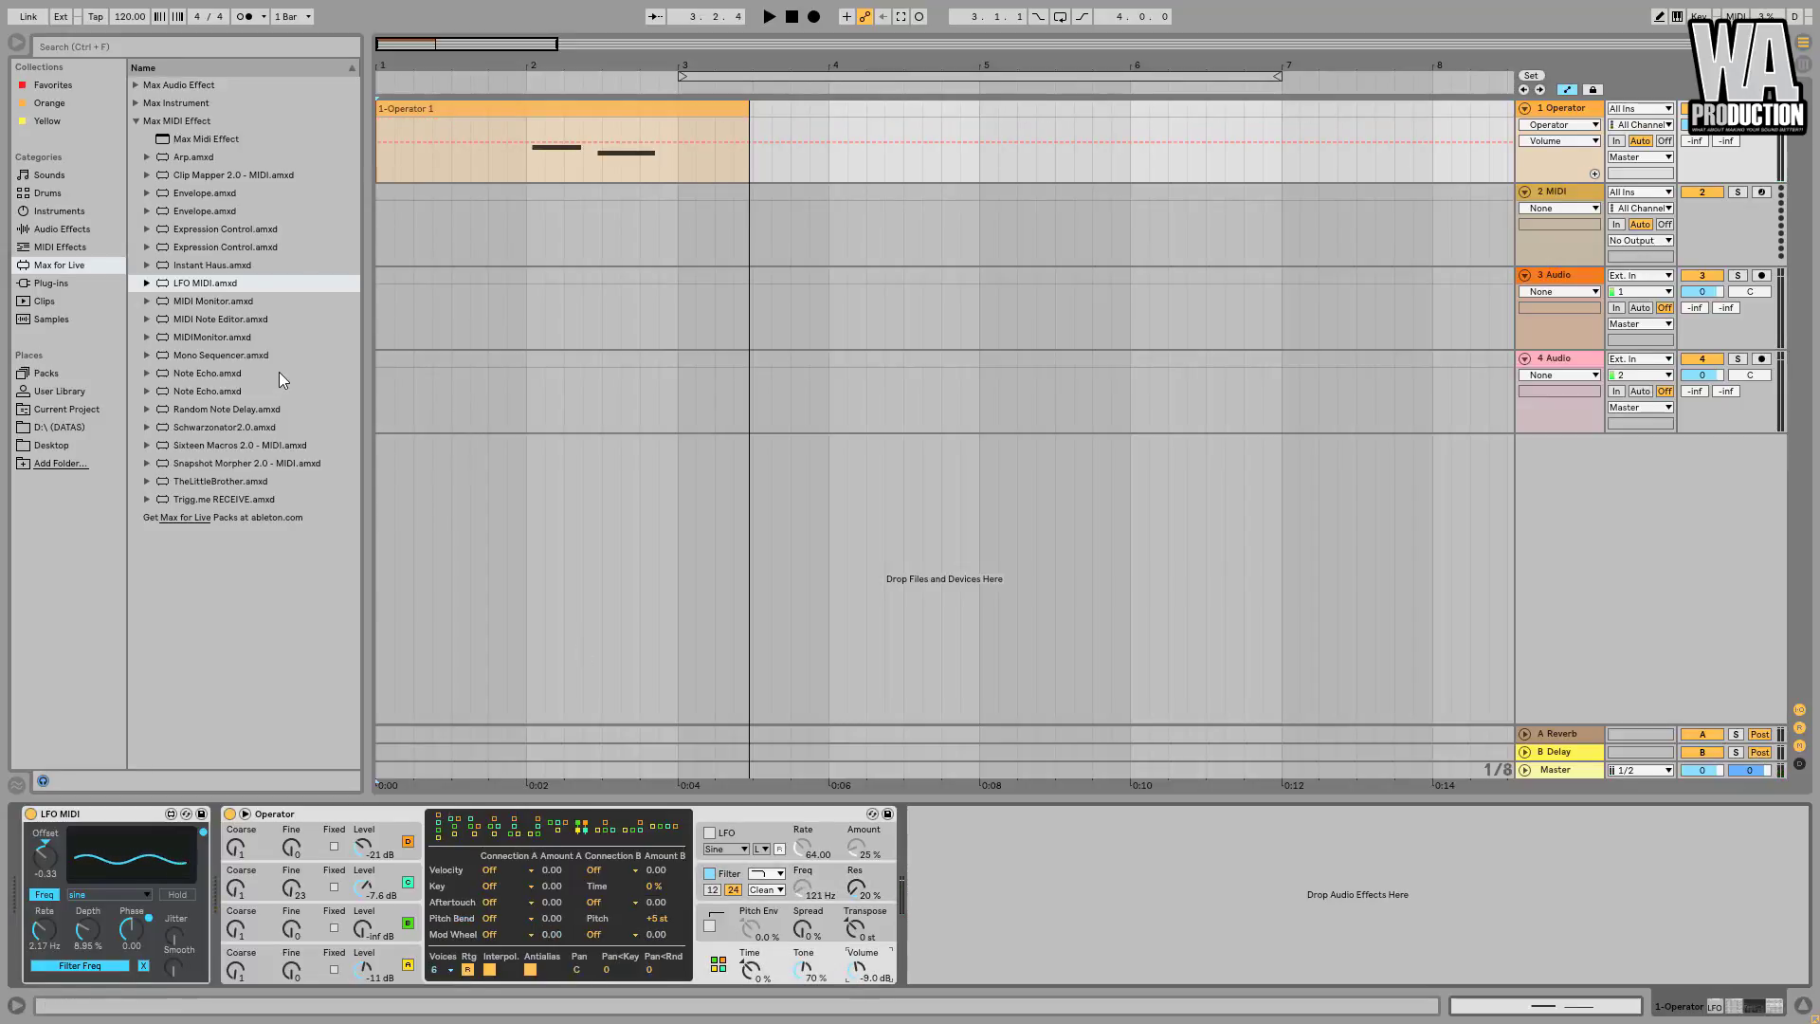
Add the Chorus audio effect after Operator and set its Dry/Wet to 29%.
{"action": "left_click", "coordinate": [75, 231]}
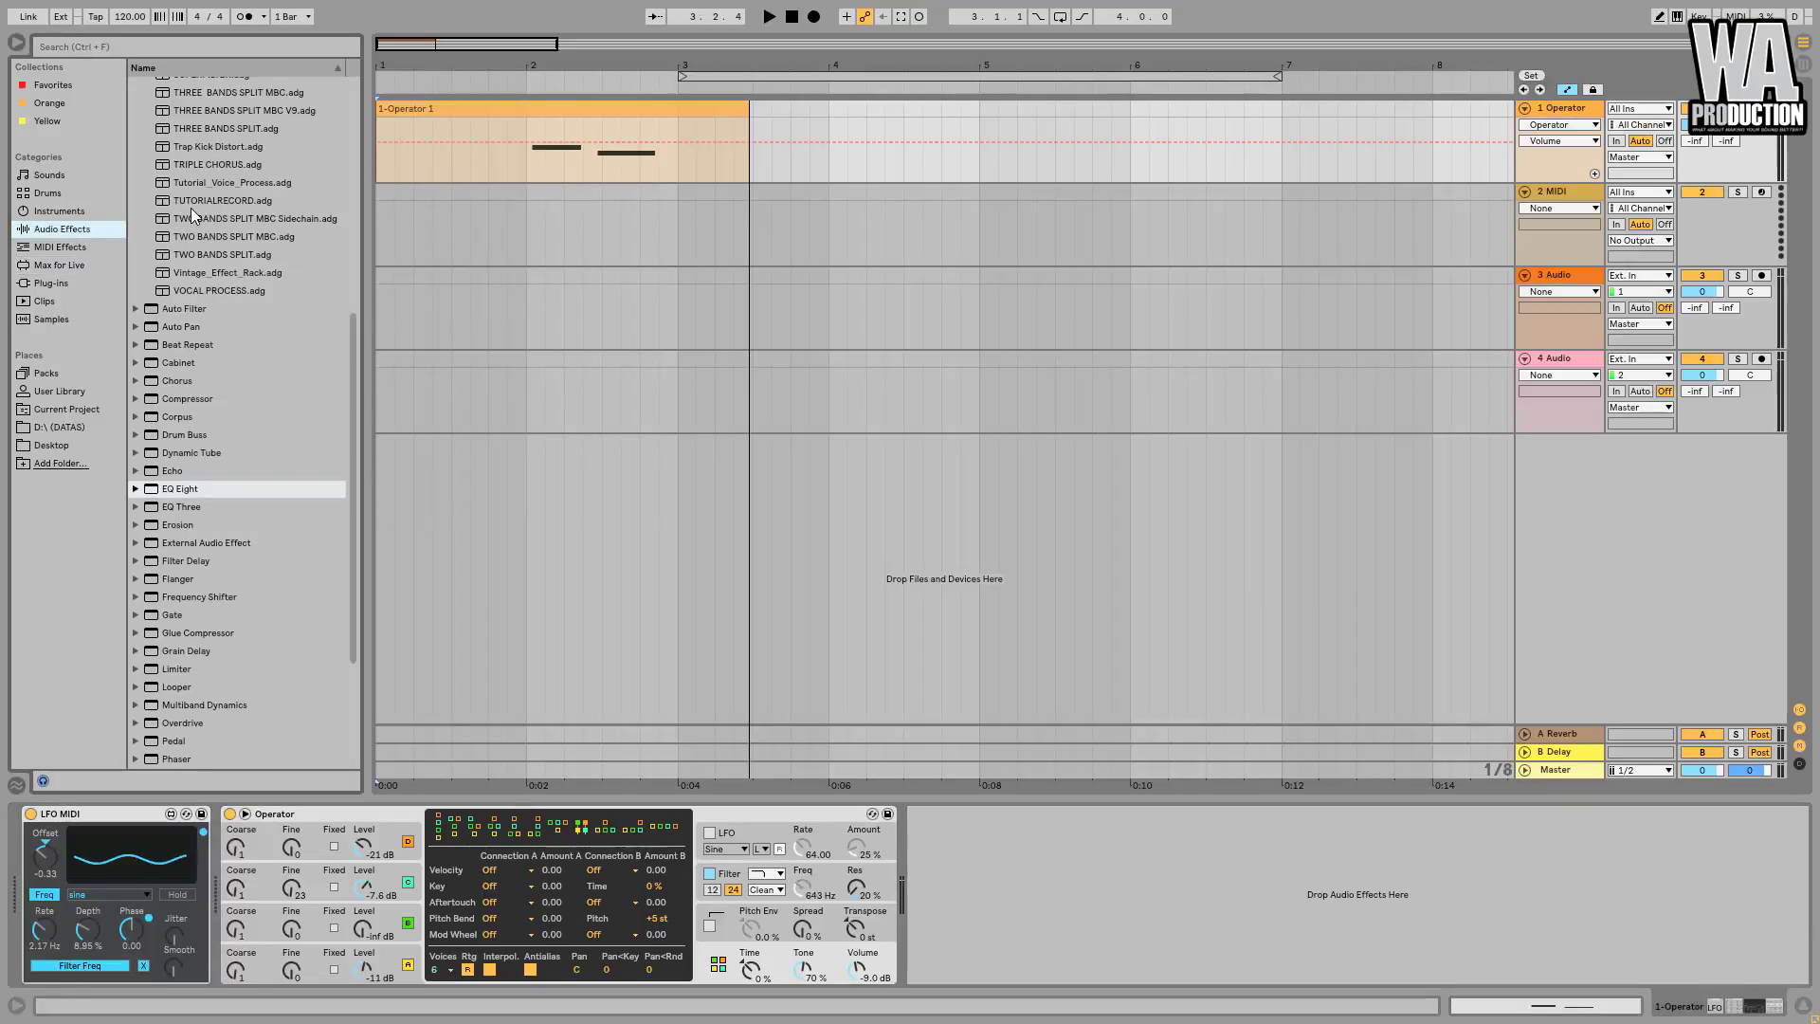
{"action": "scroll", "coordinate": [256, 366], "scroll_direction": "up", "scroll_amount": 1}
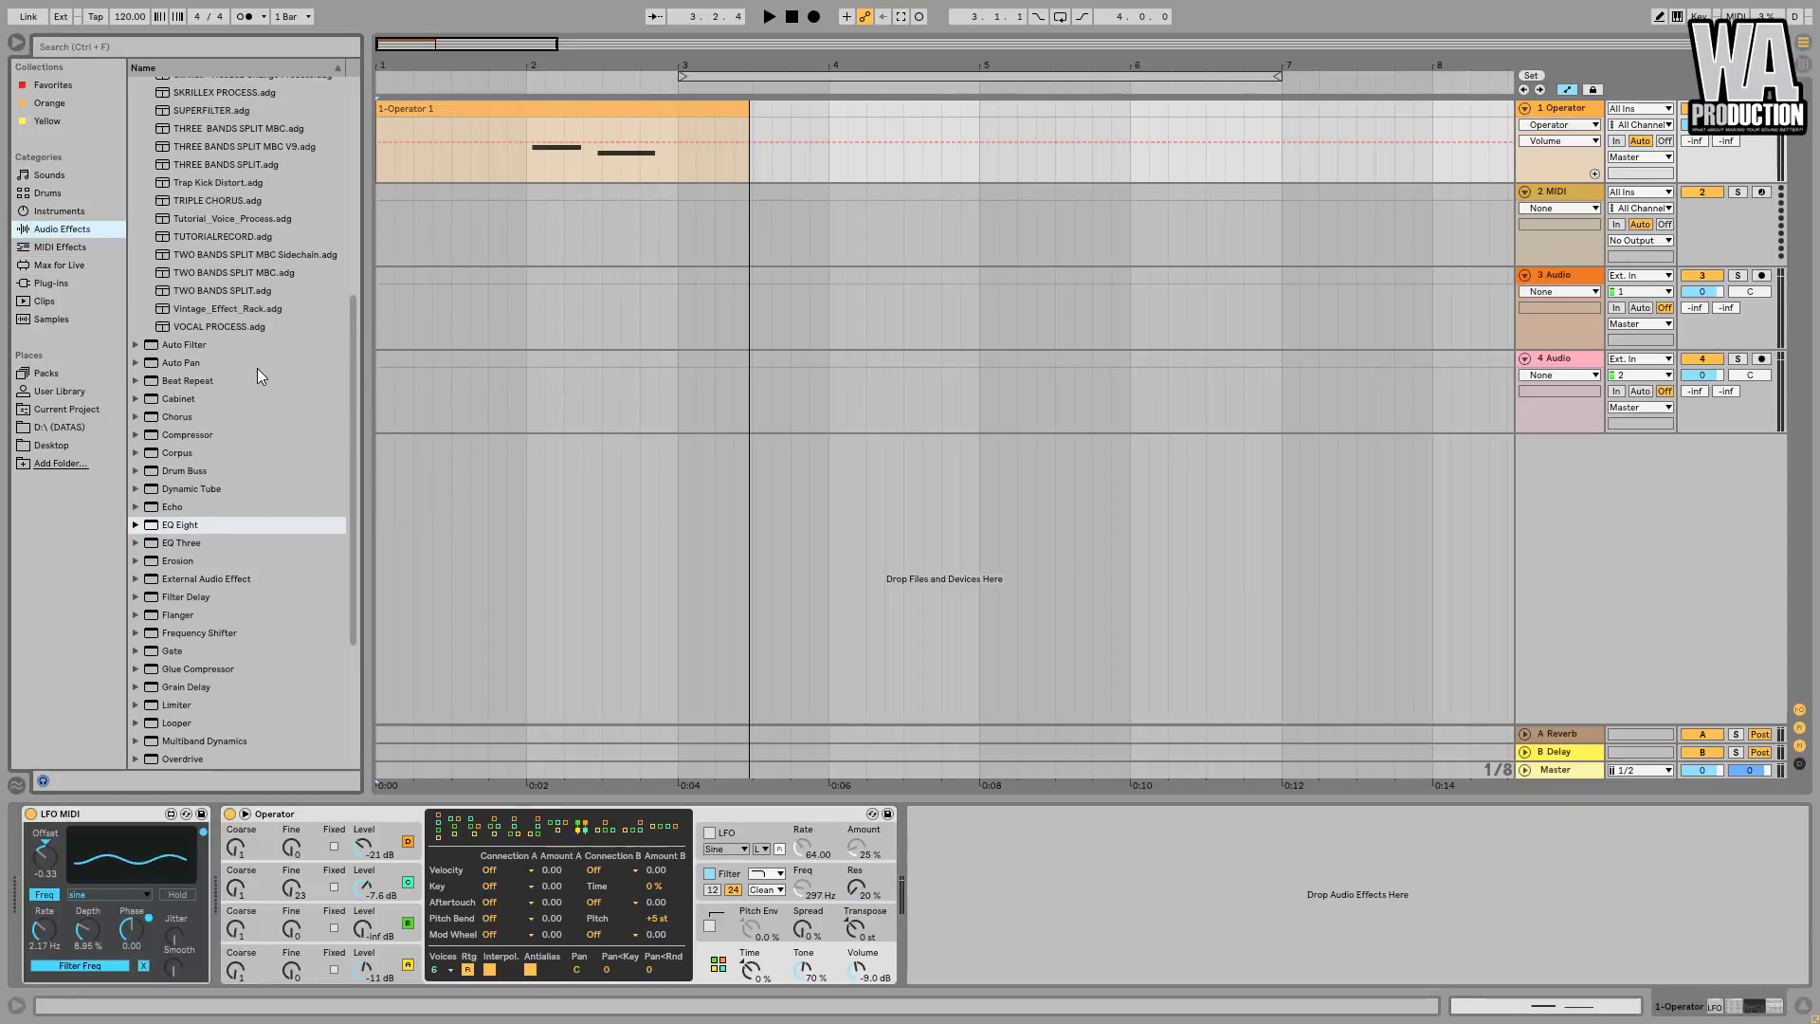
{"action": "left_click", "coordinate": [175, 418]}
{"action": "left_click_drag", "start_coordinate": [937, 825], "coordinate": [1022, 902]}
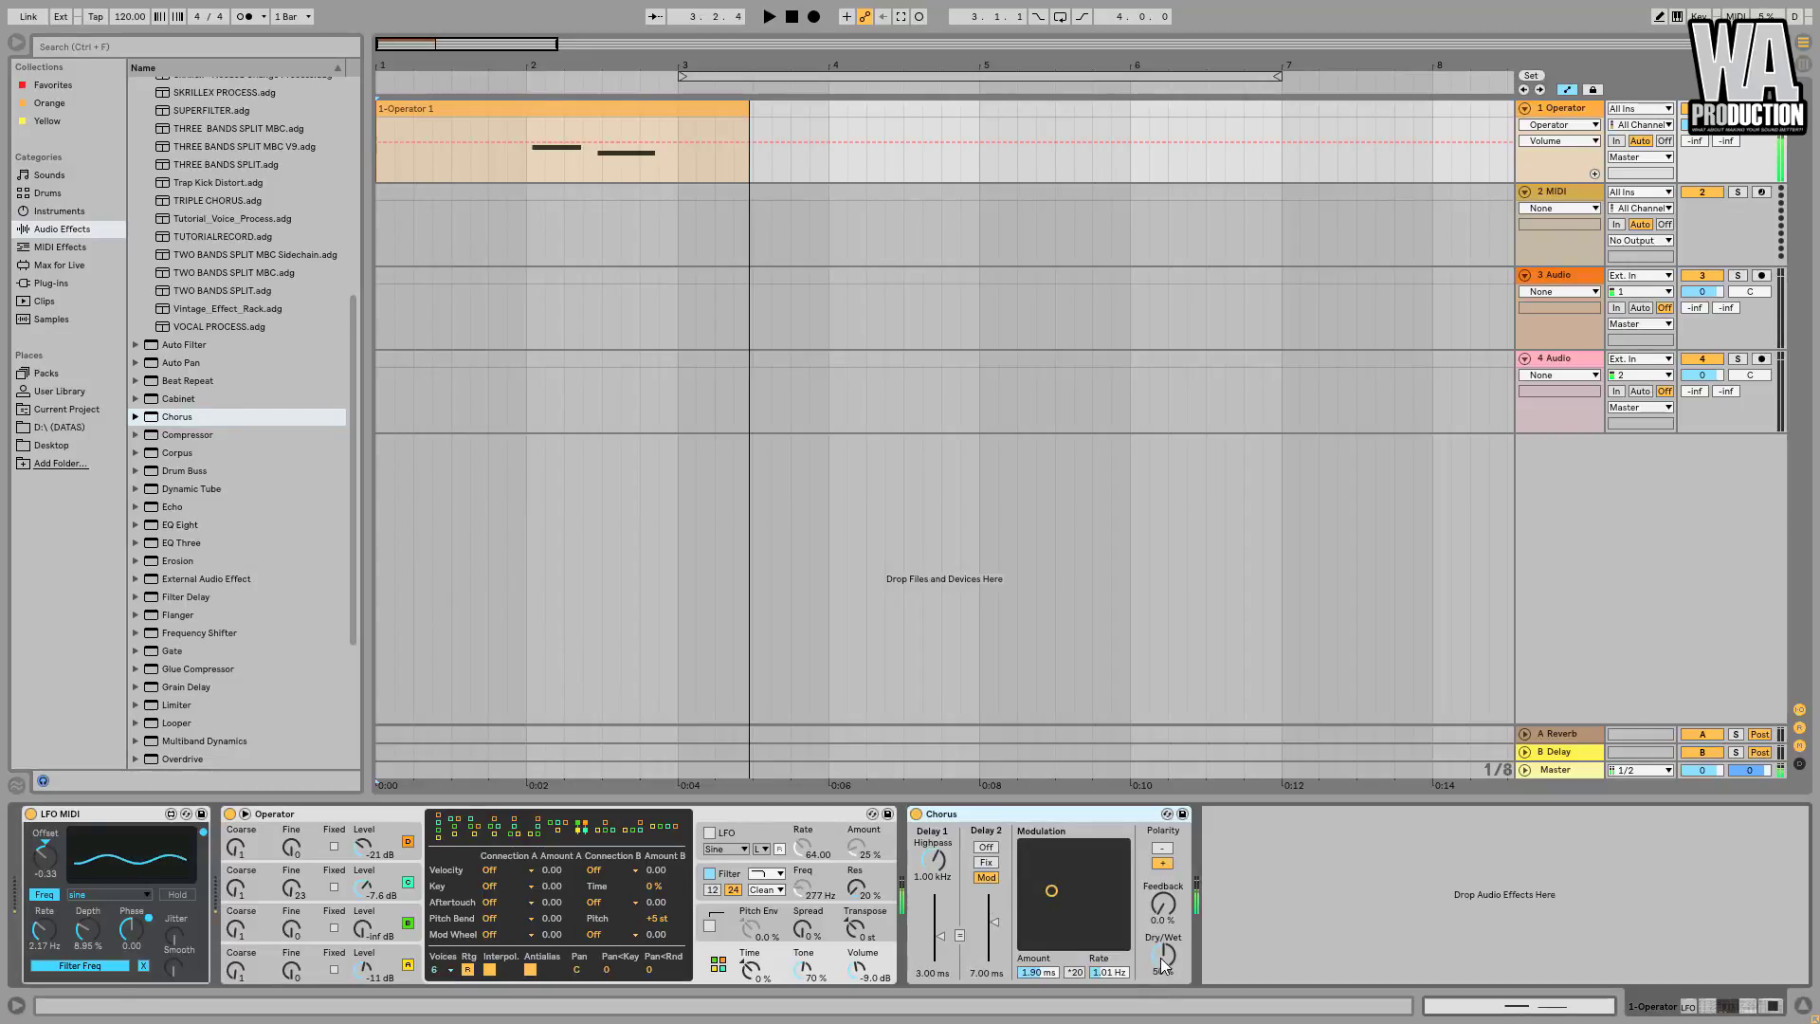
{"action": "left_click_drag", "start_coordinate": [1164, 966], "coordinate": [1164, 997]}
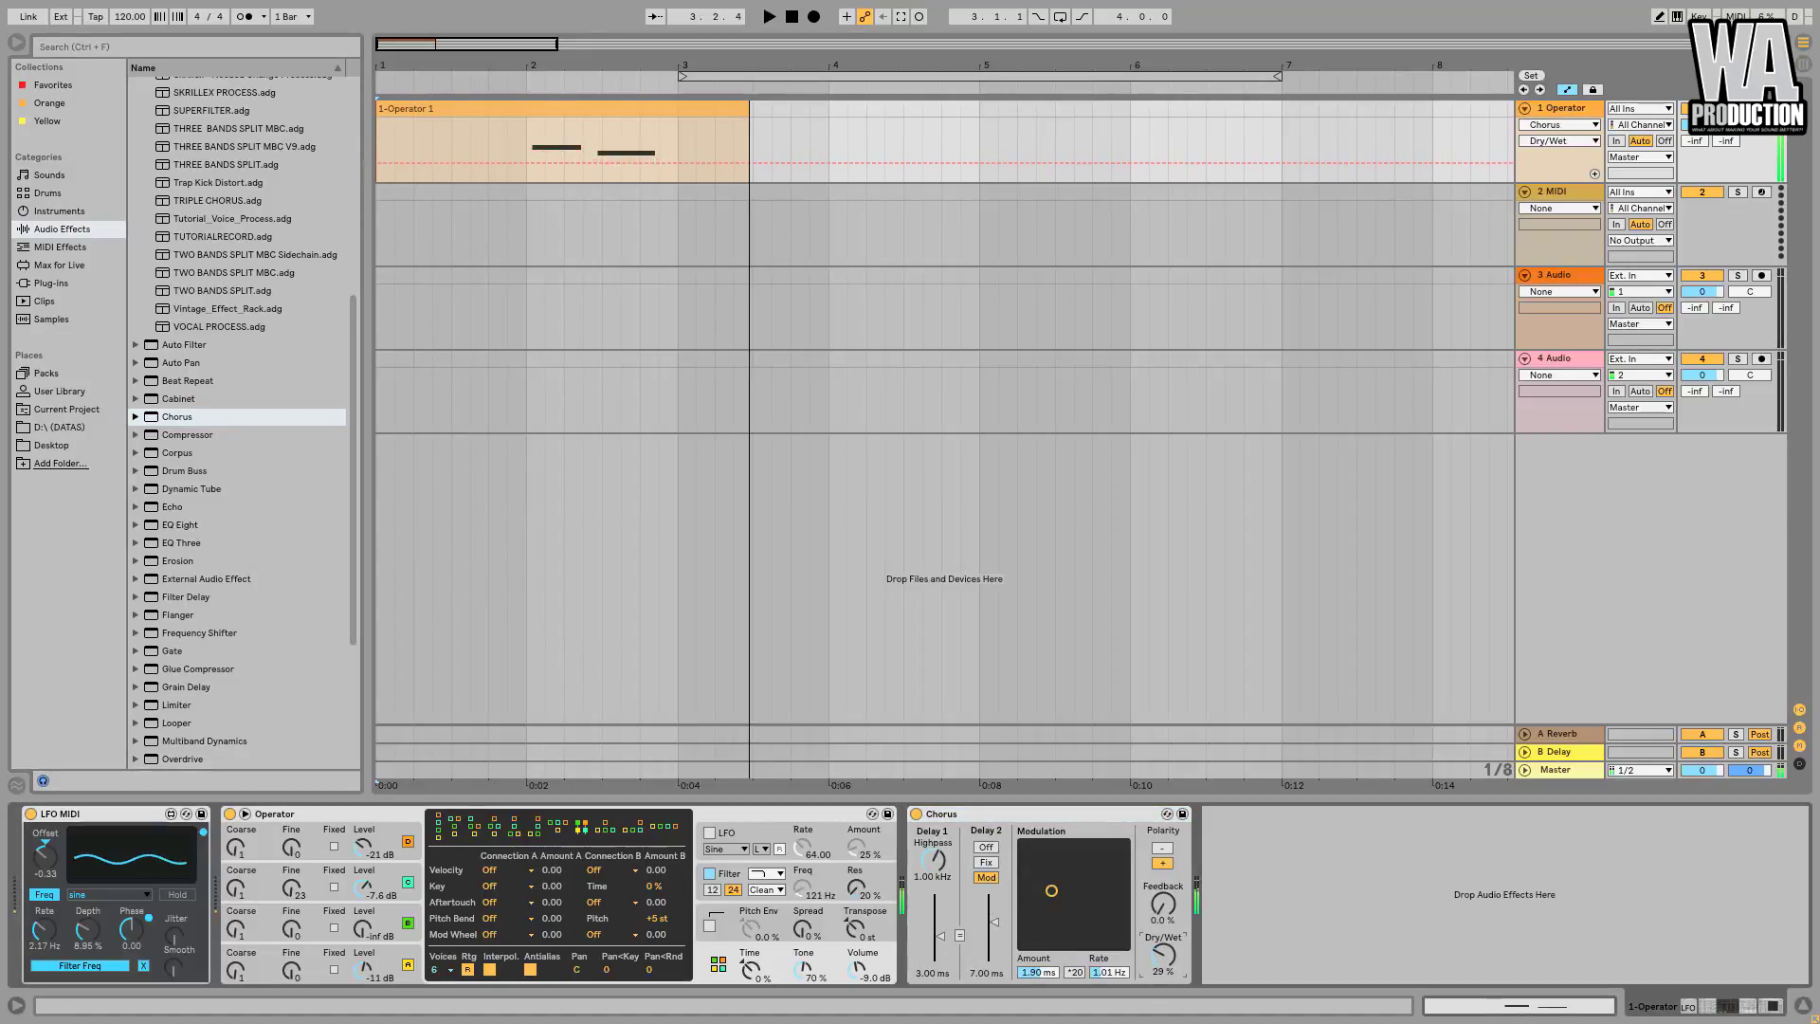
Add a Saturator after the Chorus with 16 dB of drive and its output lowered to -12.3 dB.
{"action": "scroll", "coordinate": [302, 512], "scroll_direction": "down", "scroll_amount": 5}
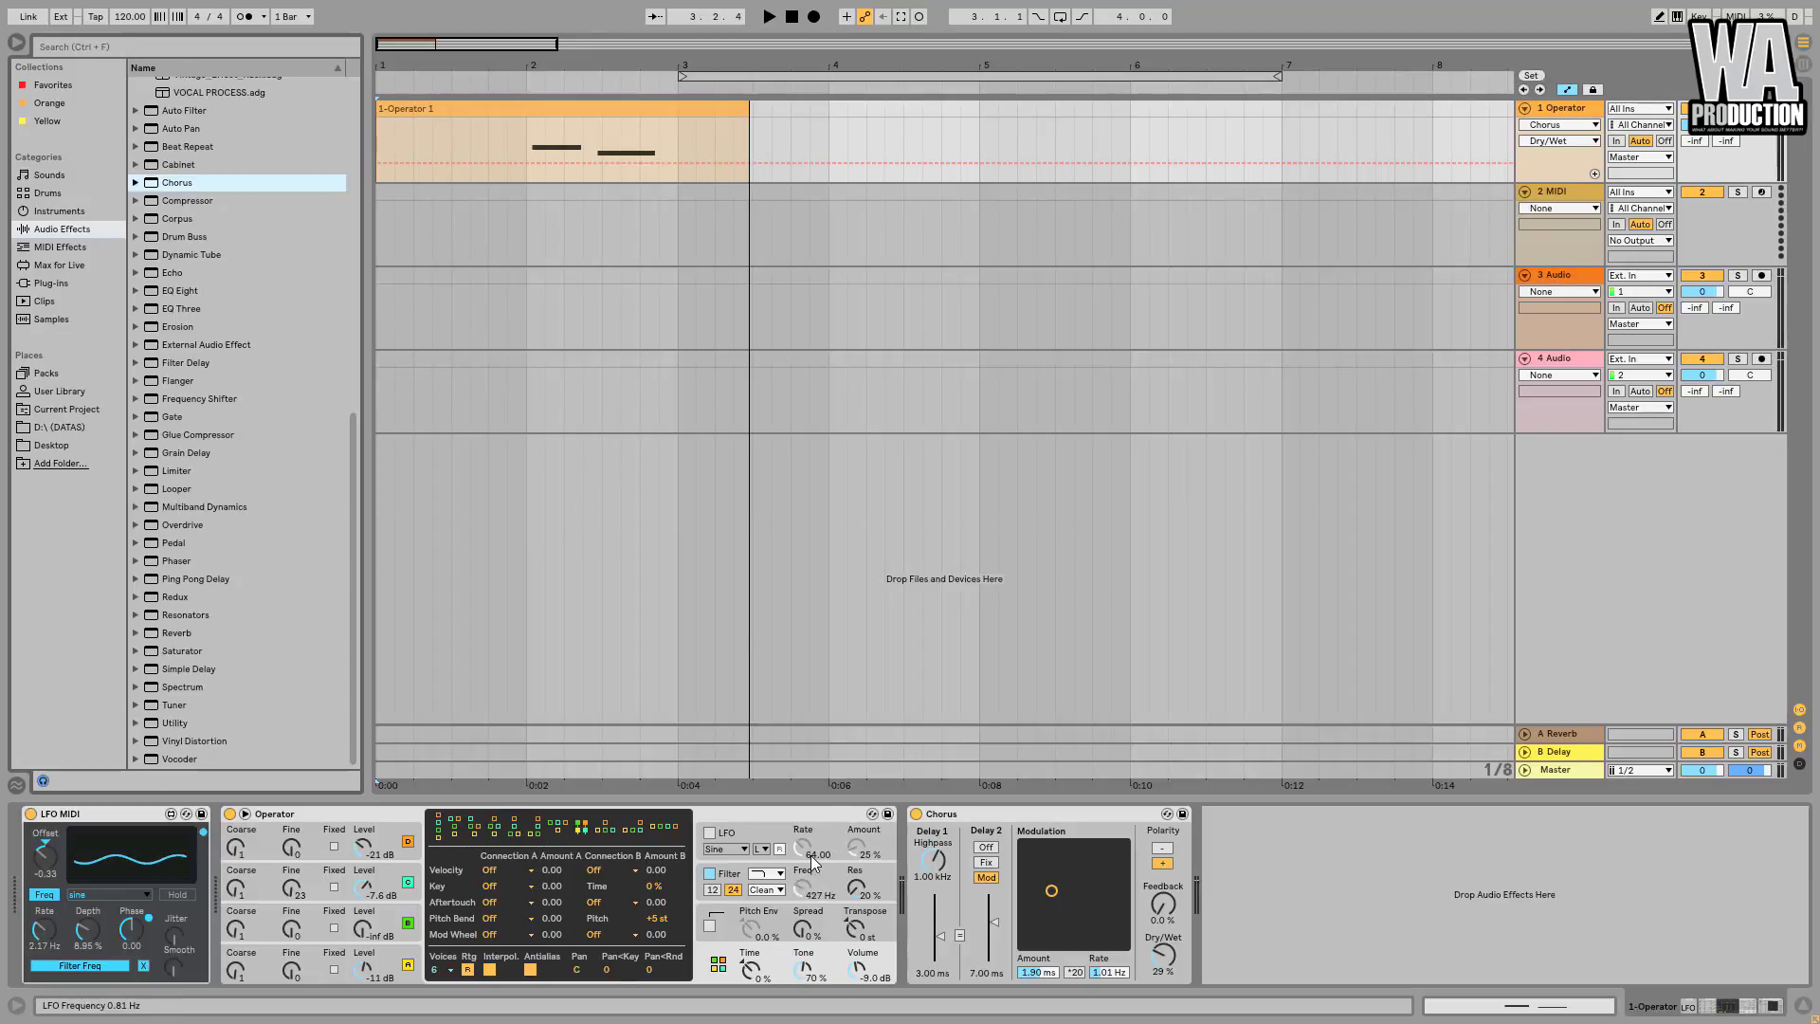
{"action": "left_click_drag", "start_coordinate": [200, 657], "coordinate": [1227, 800]}
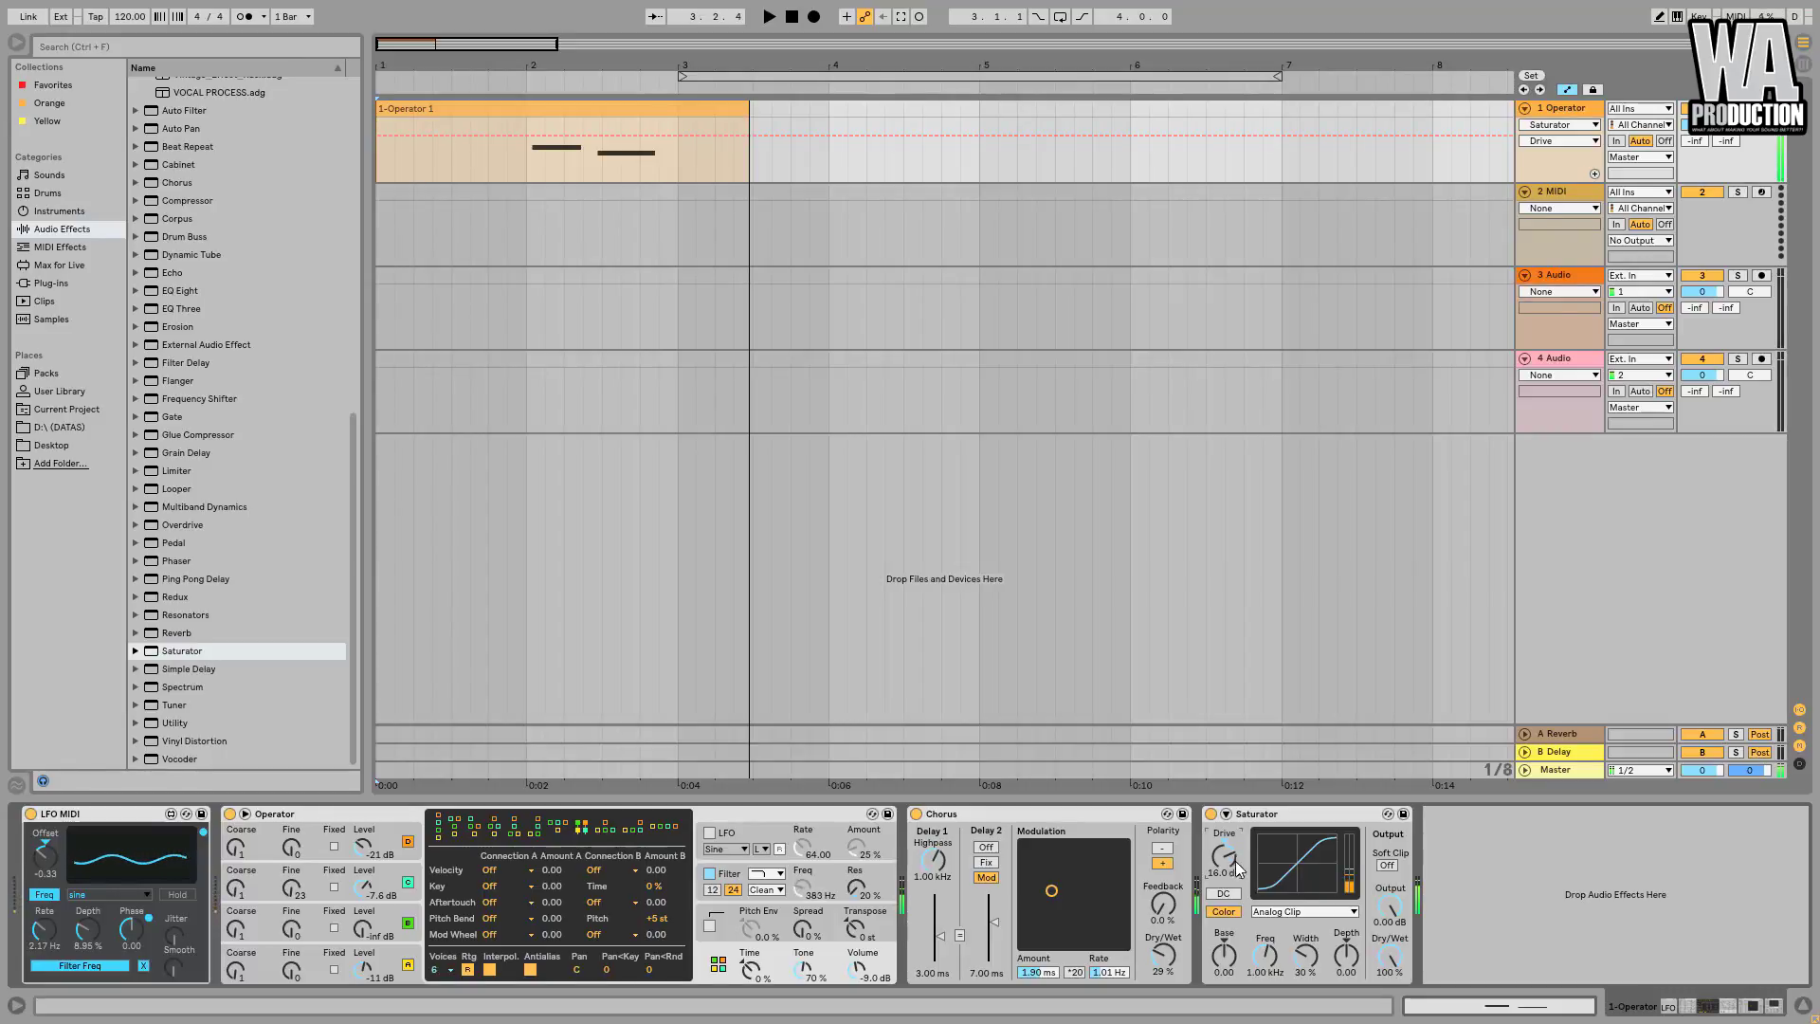
{"action": "left_click_drag", "start_coordinate": [1390, 908], "coordinate": [1390, 940]}
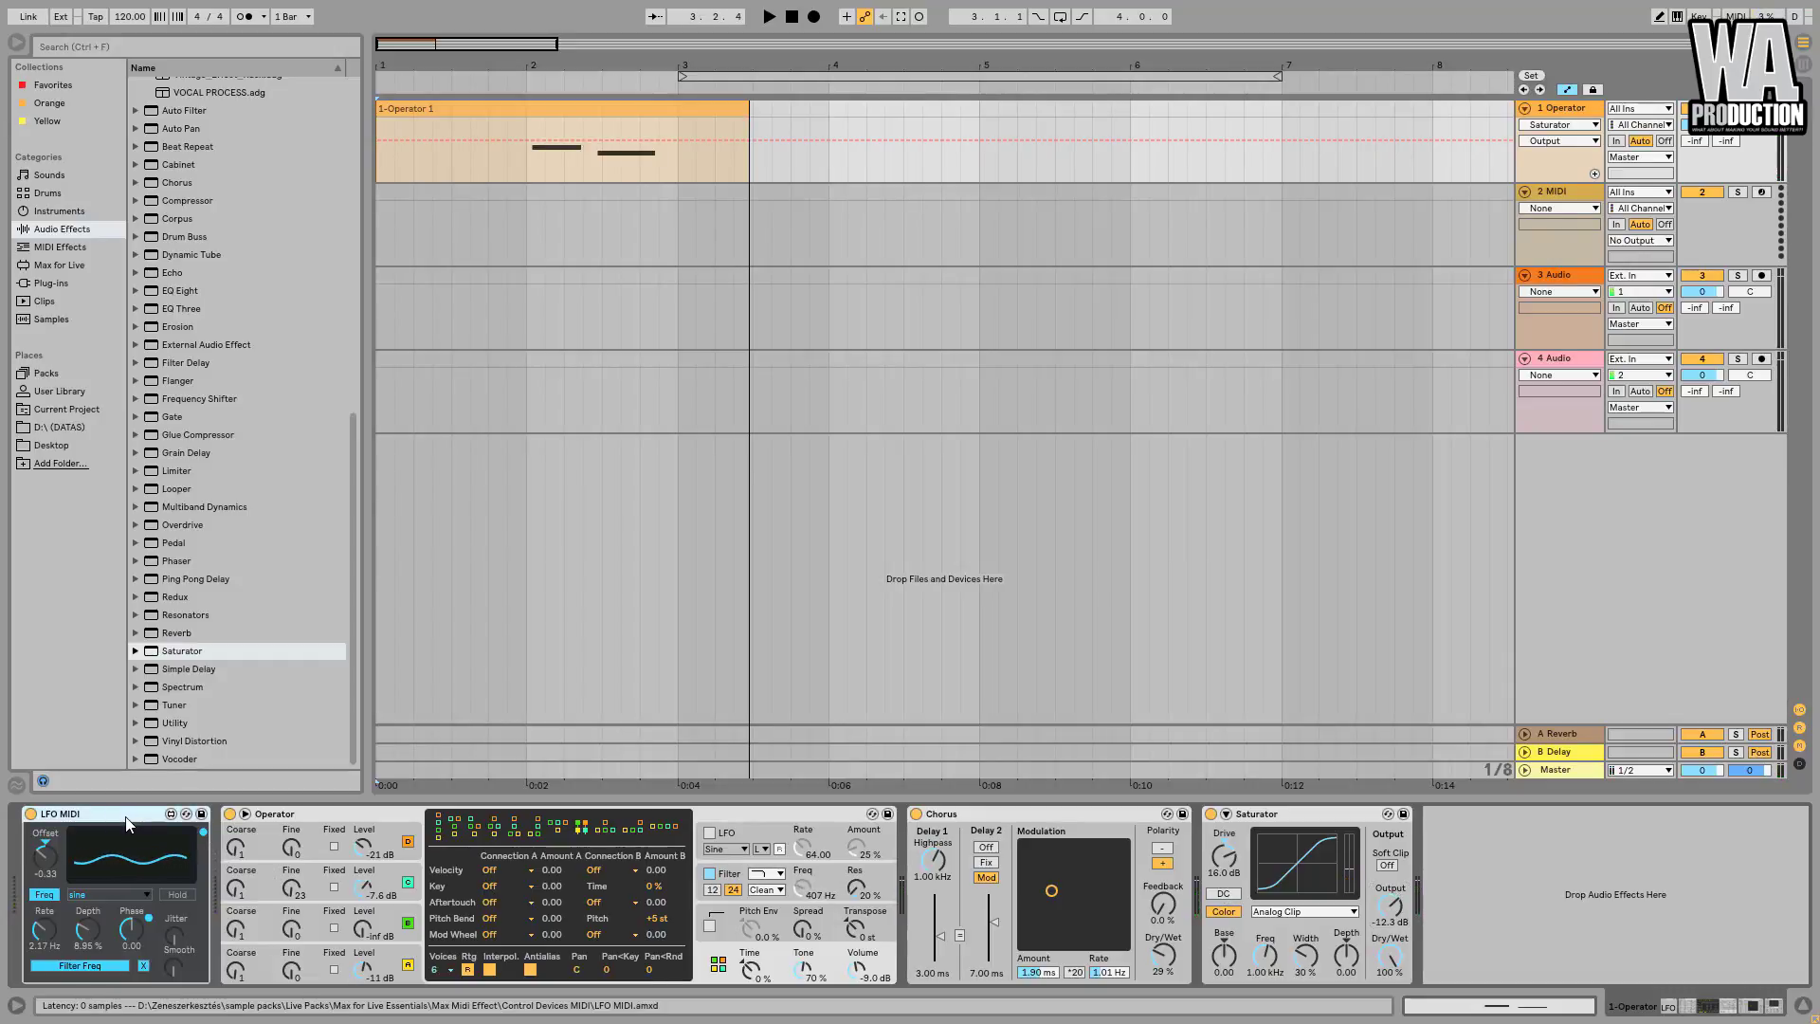
Duplicate the LFO MIDI device and remap the copy from the filter frequency to the Saturator's Drive.
{"action": "key", "text": "ctrl+d"}
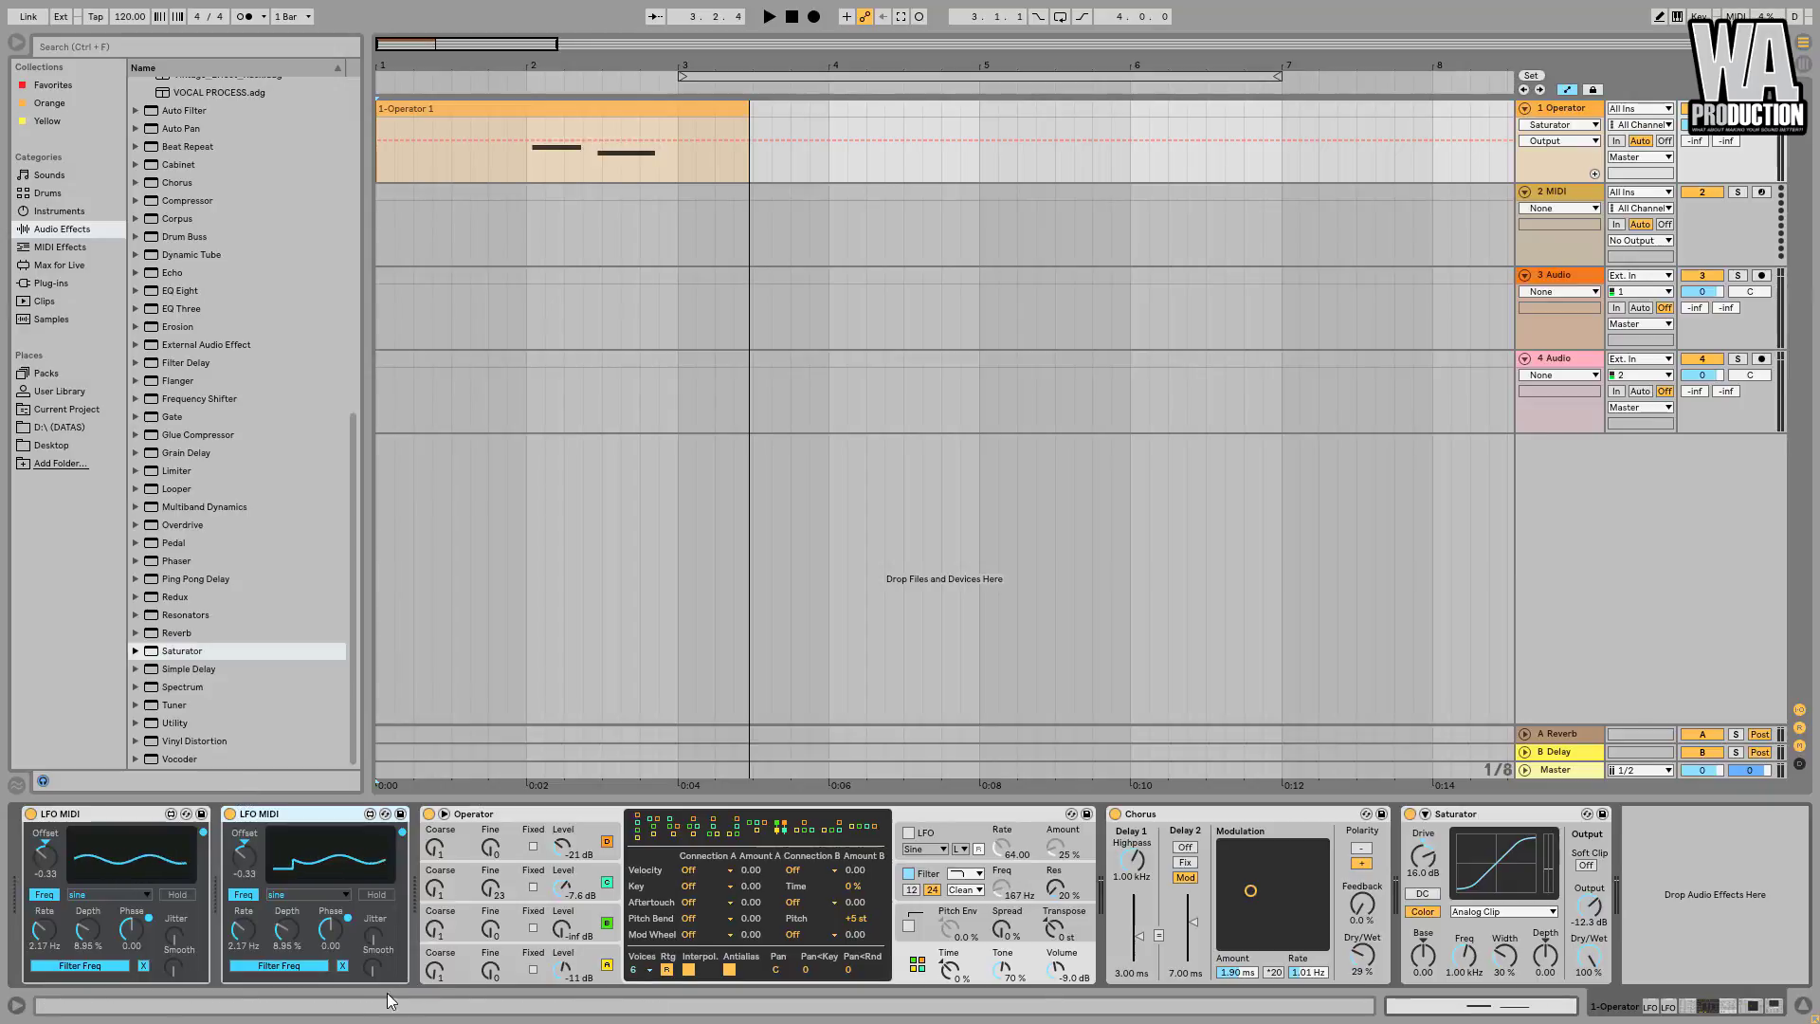
{"action": "left_click", "coordinate": [328, 967]}
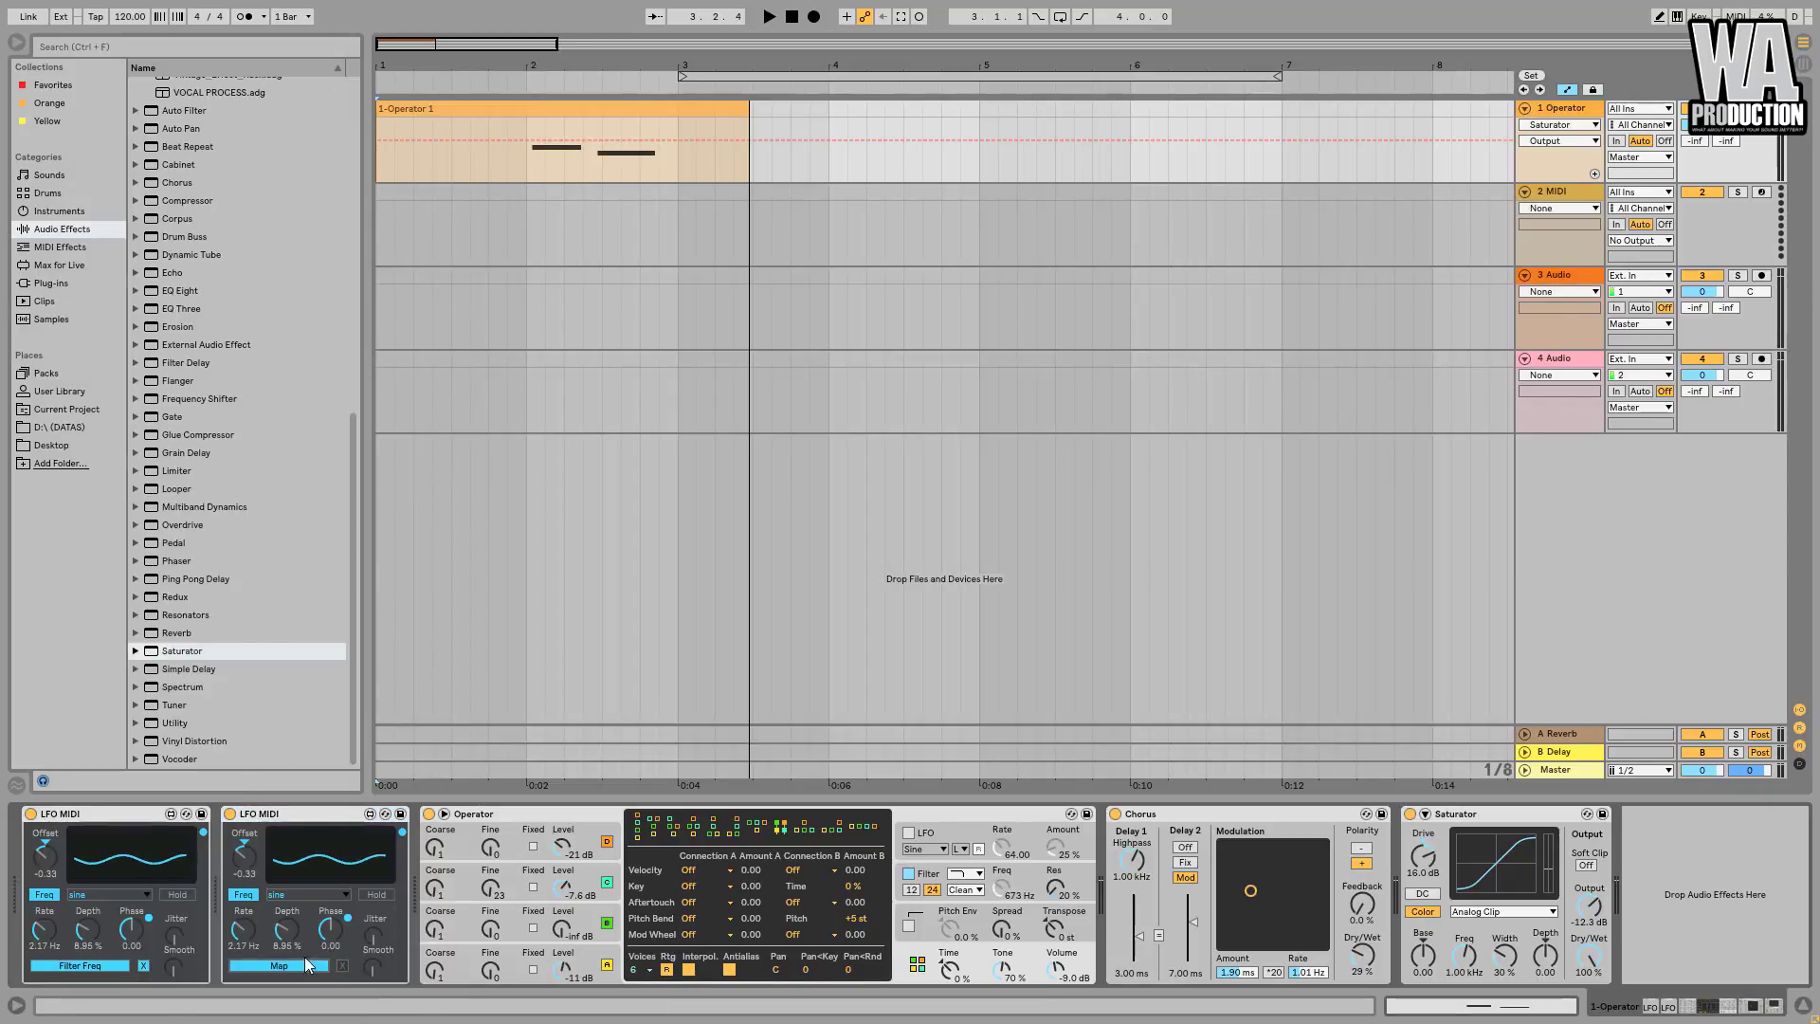
{"action": "left_click", "coordinate": [1423, 859]}
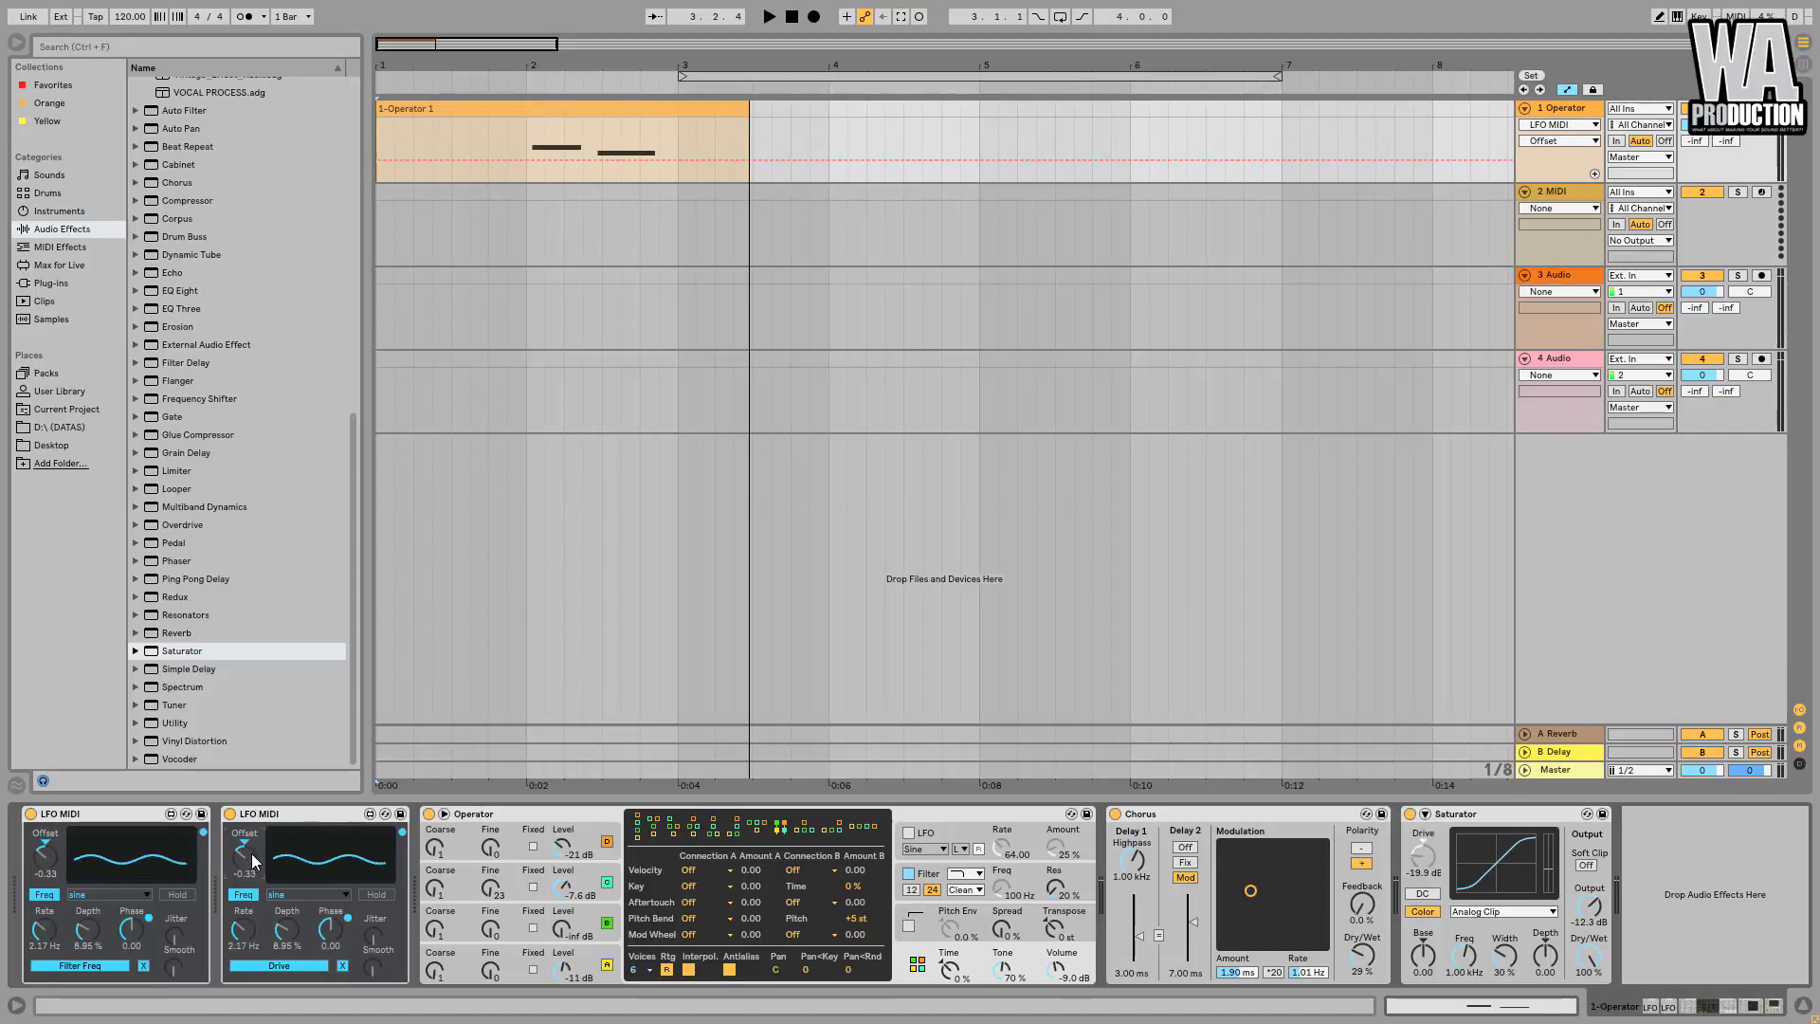
Set the second LFO's offset to 0.43 and depth to 5.21%, and compare the sound with the Saturator bypassed.
{"action": "left_click_drag", "start_coordinate": [245, 858], "coordinate": [245, 801]}
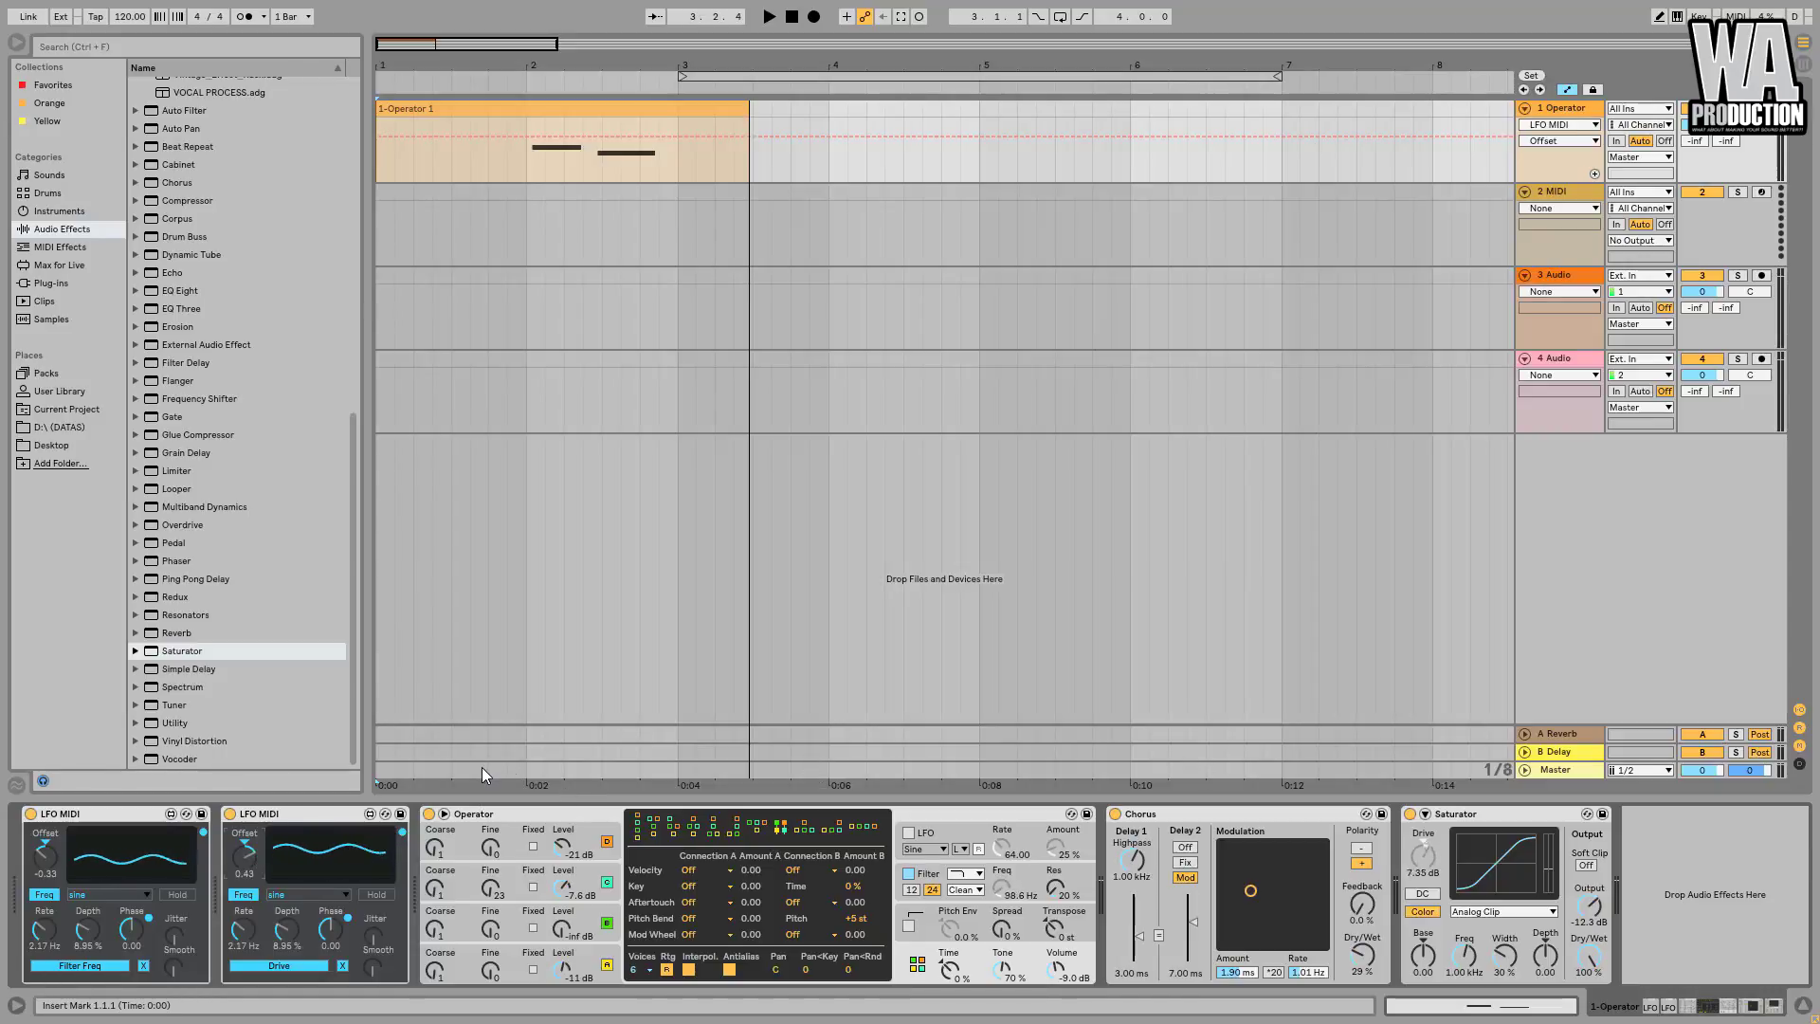
{"action": "left_click_drag", "start_coordinate": [290, 927], "coordinate": [292, 939]}
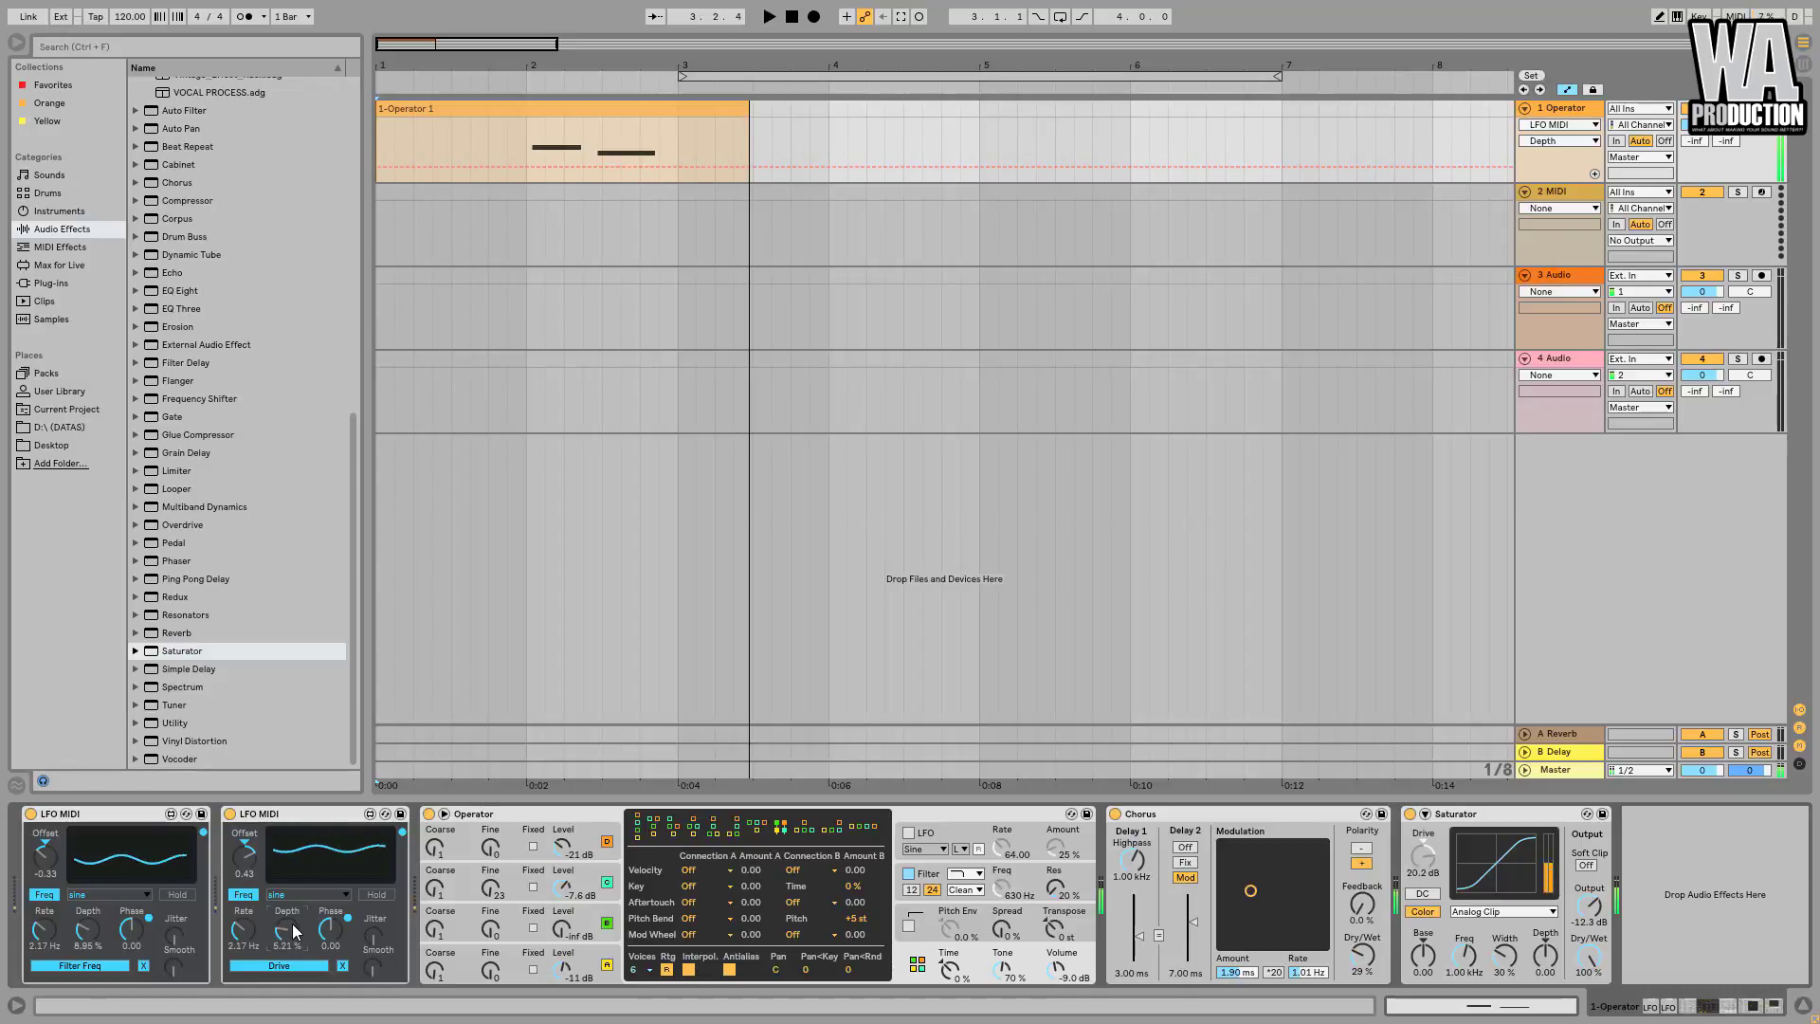
{"action": "left_click", "coordinate": [1410, 814]}
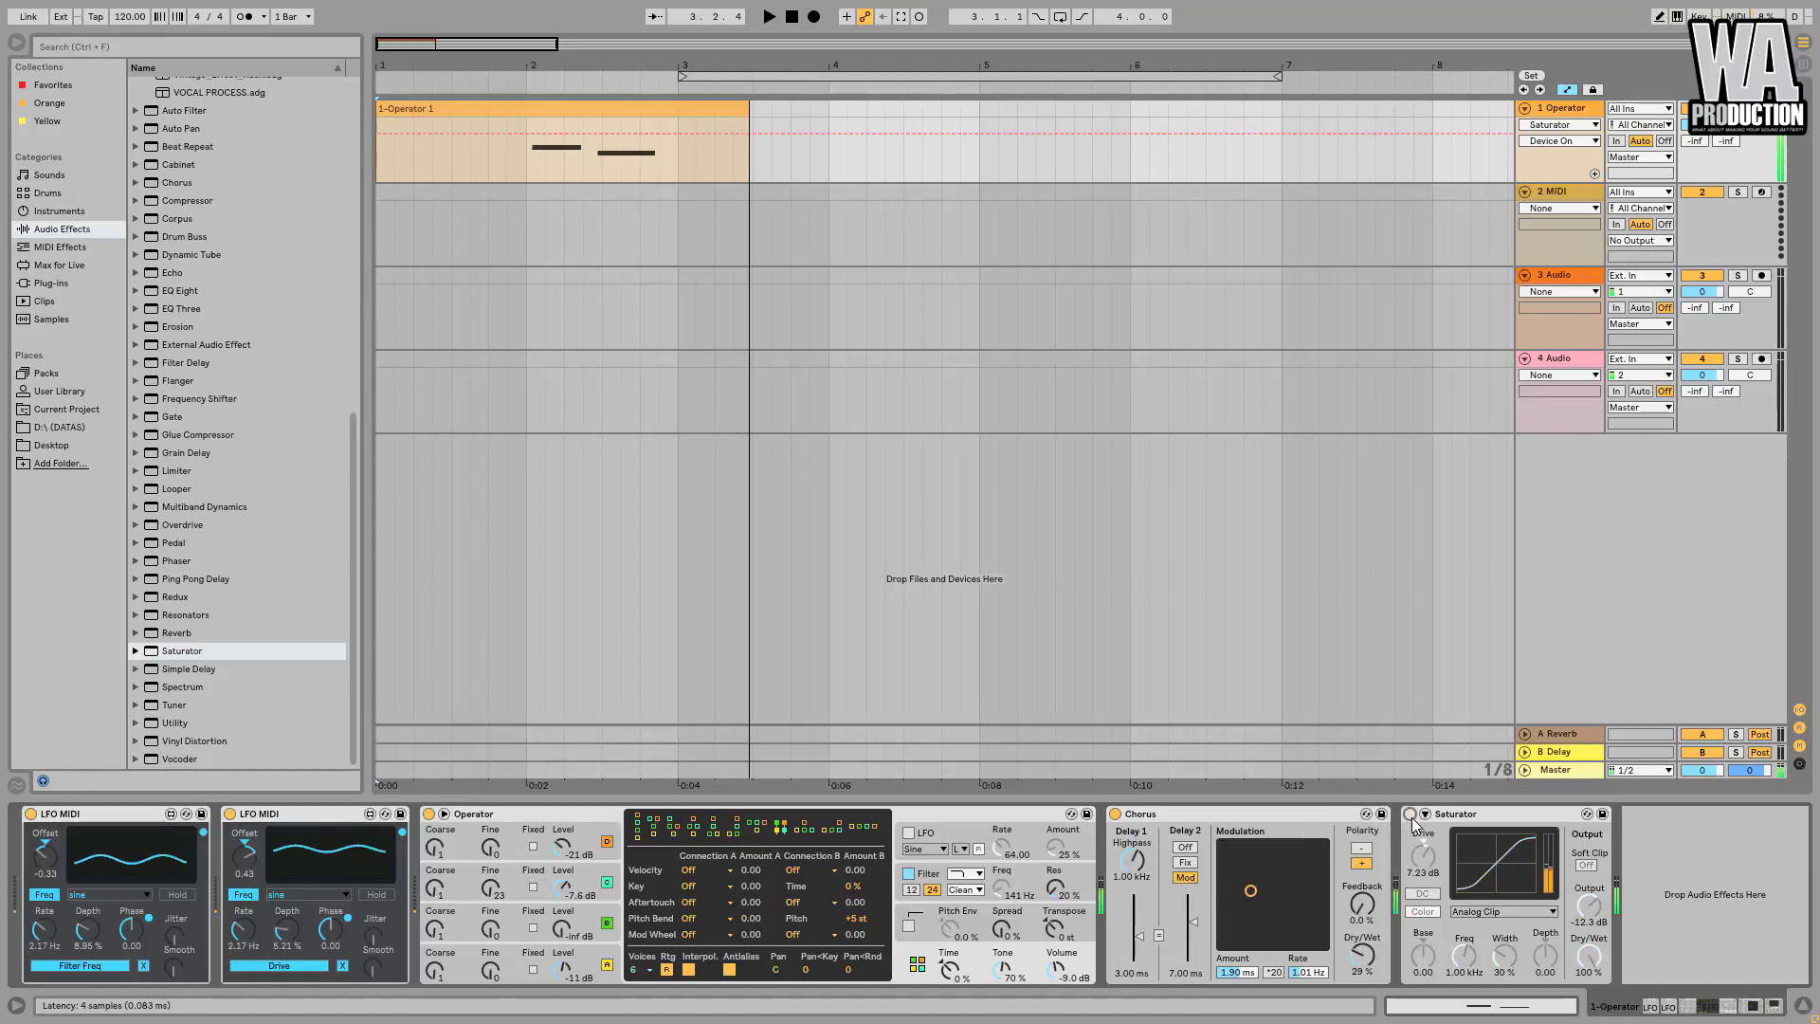
{"action": "left_click", "coordinate": [1411, 814]}
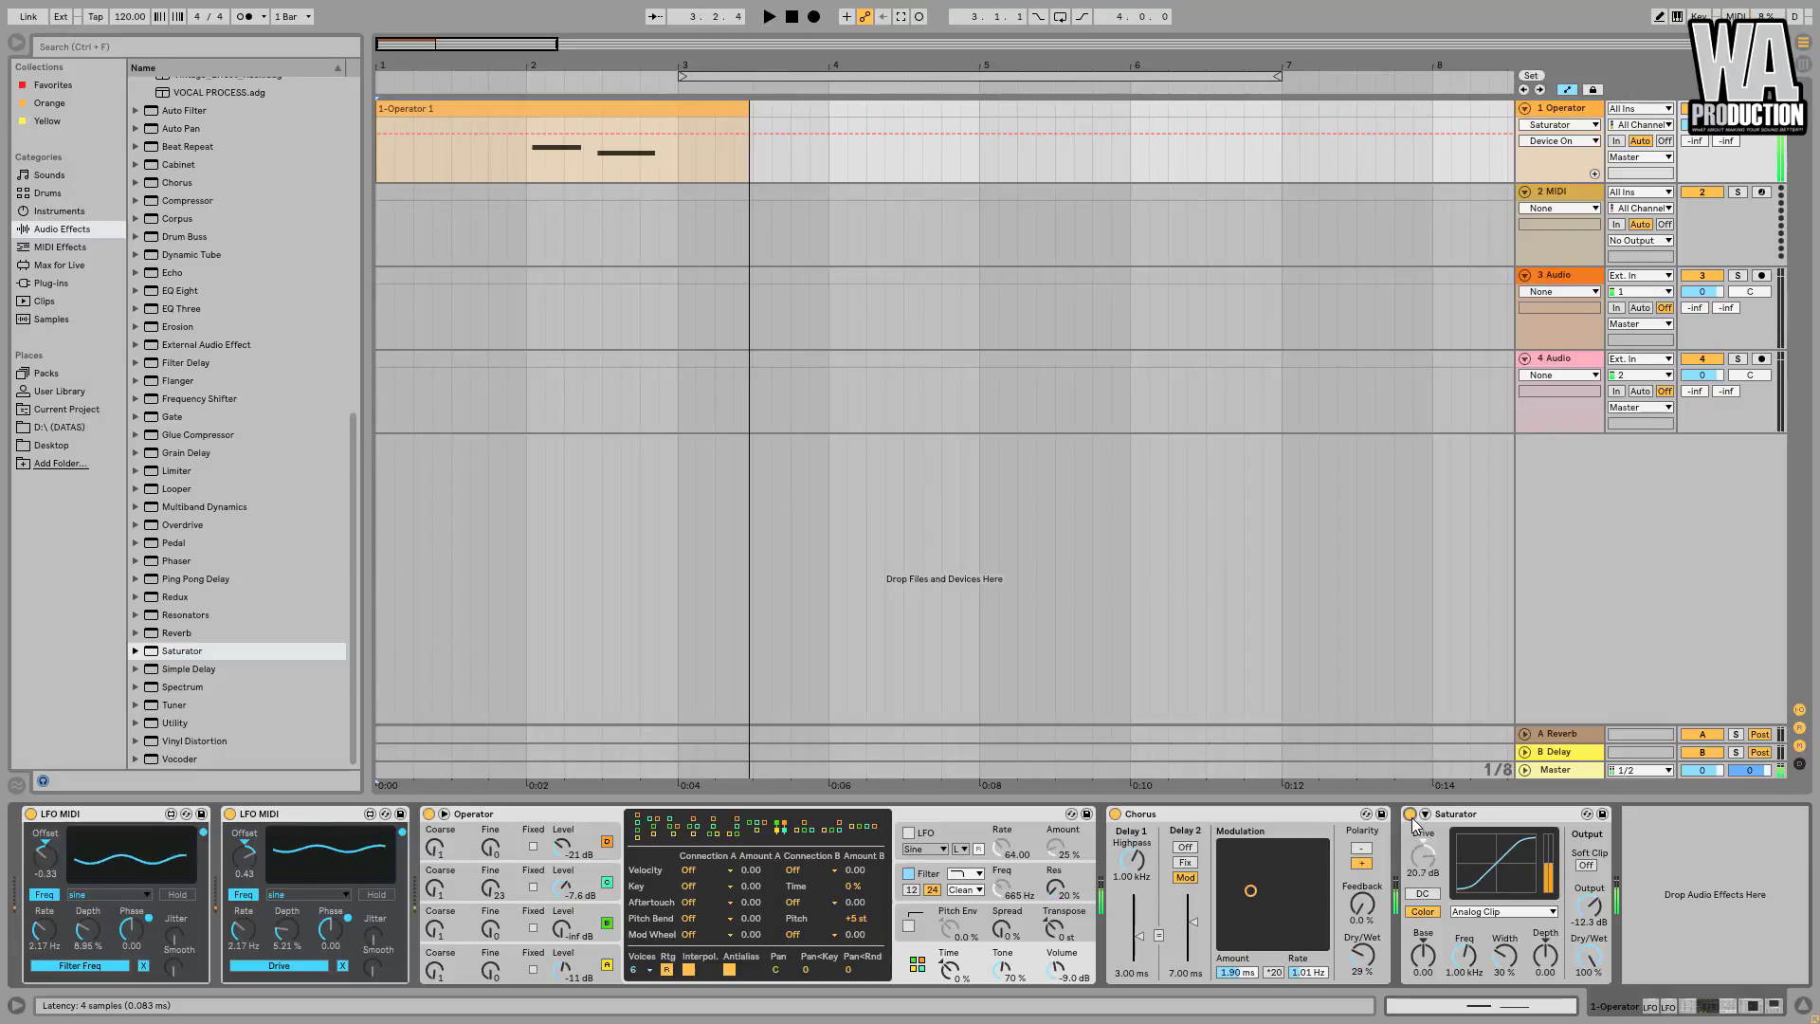
Add a Utility after the Saturator and enable Bass Mono at 150 Hz.
{"action": "left_click_drag", "start_coordinate": [160, 726], "coordinate": [1650, 858]}
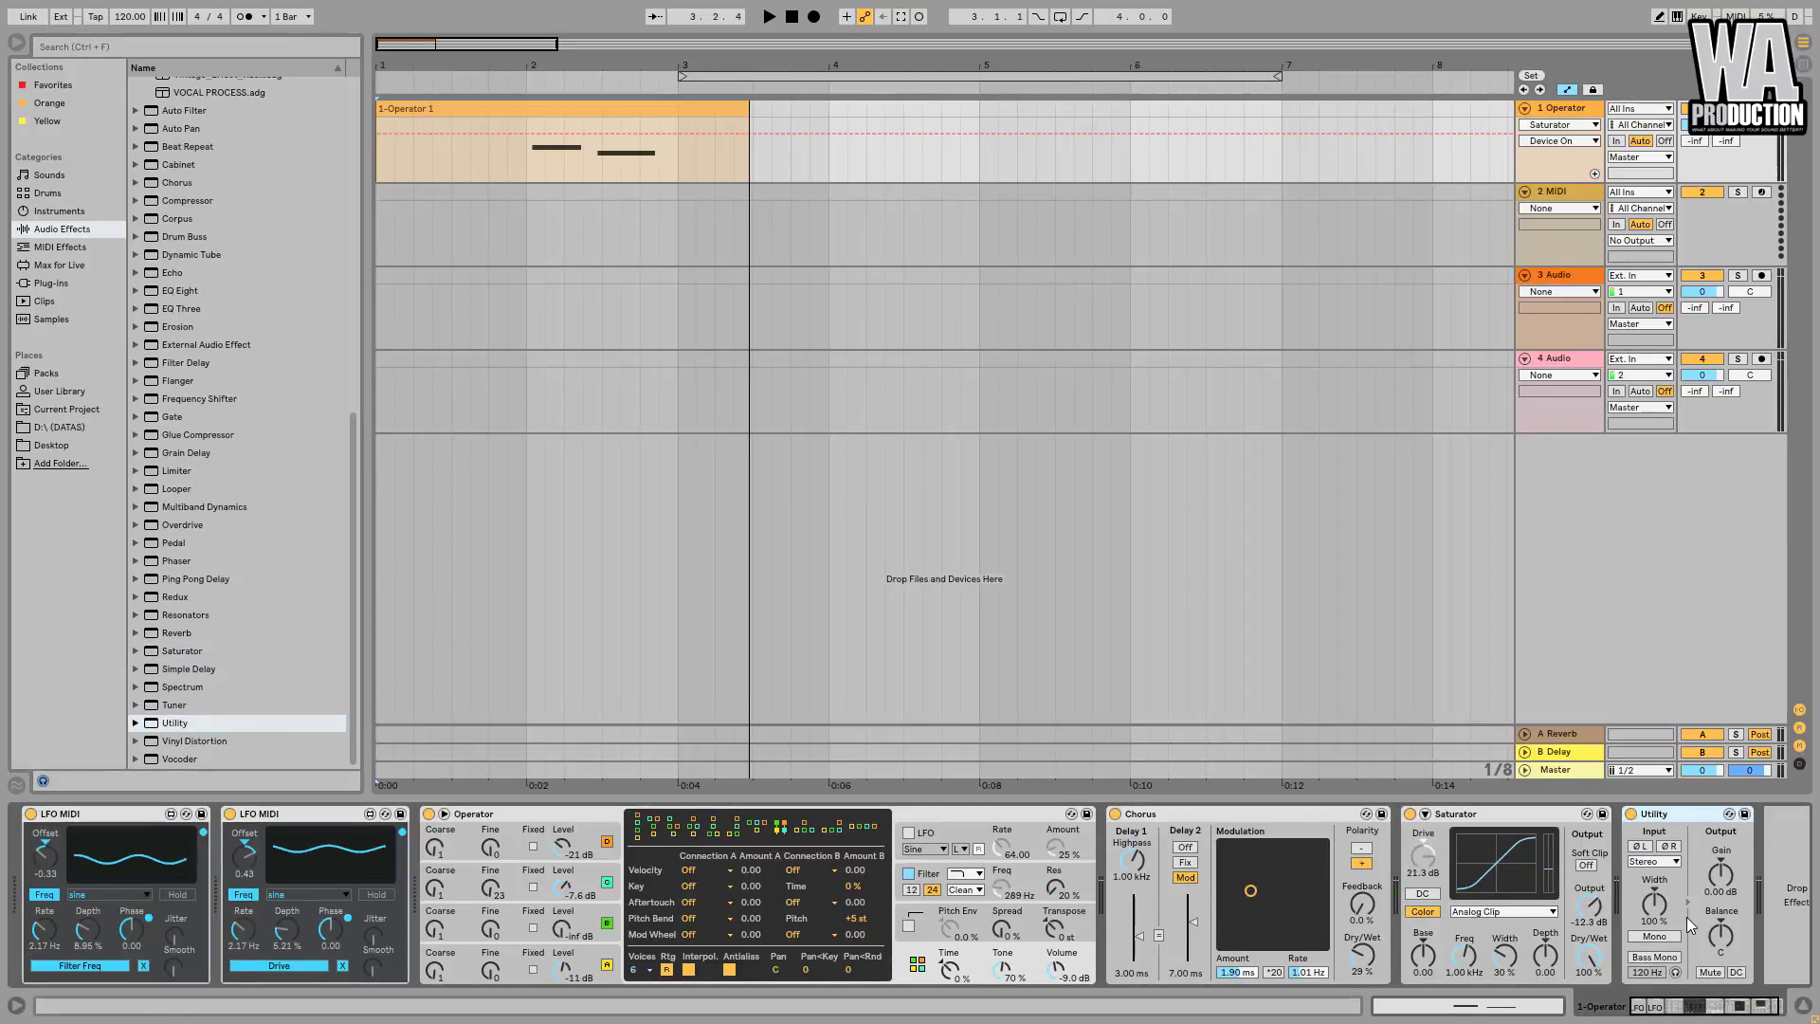
{"action": "left_click", "coordinate": [1656, 957]}
{"action": "left_click", "coordinate": [1647, 972]}
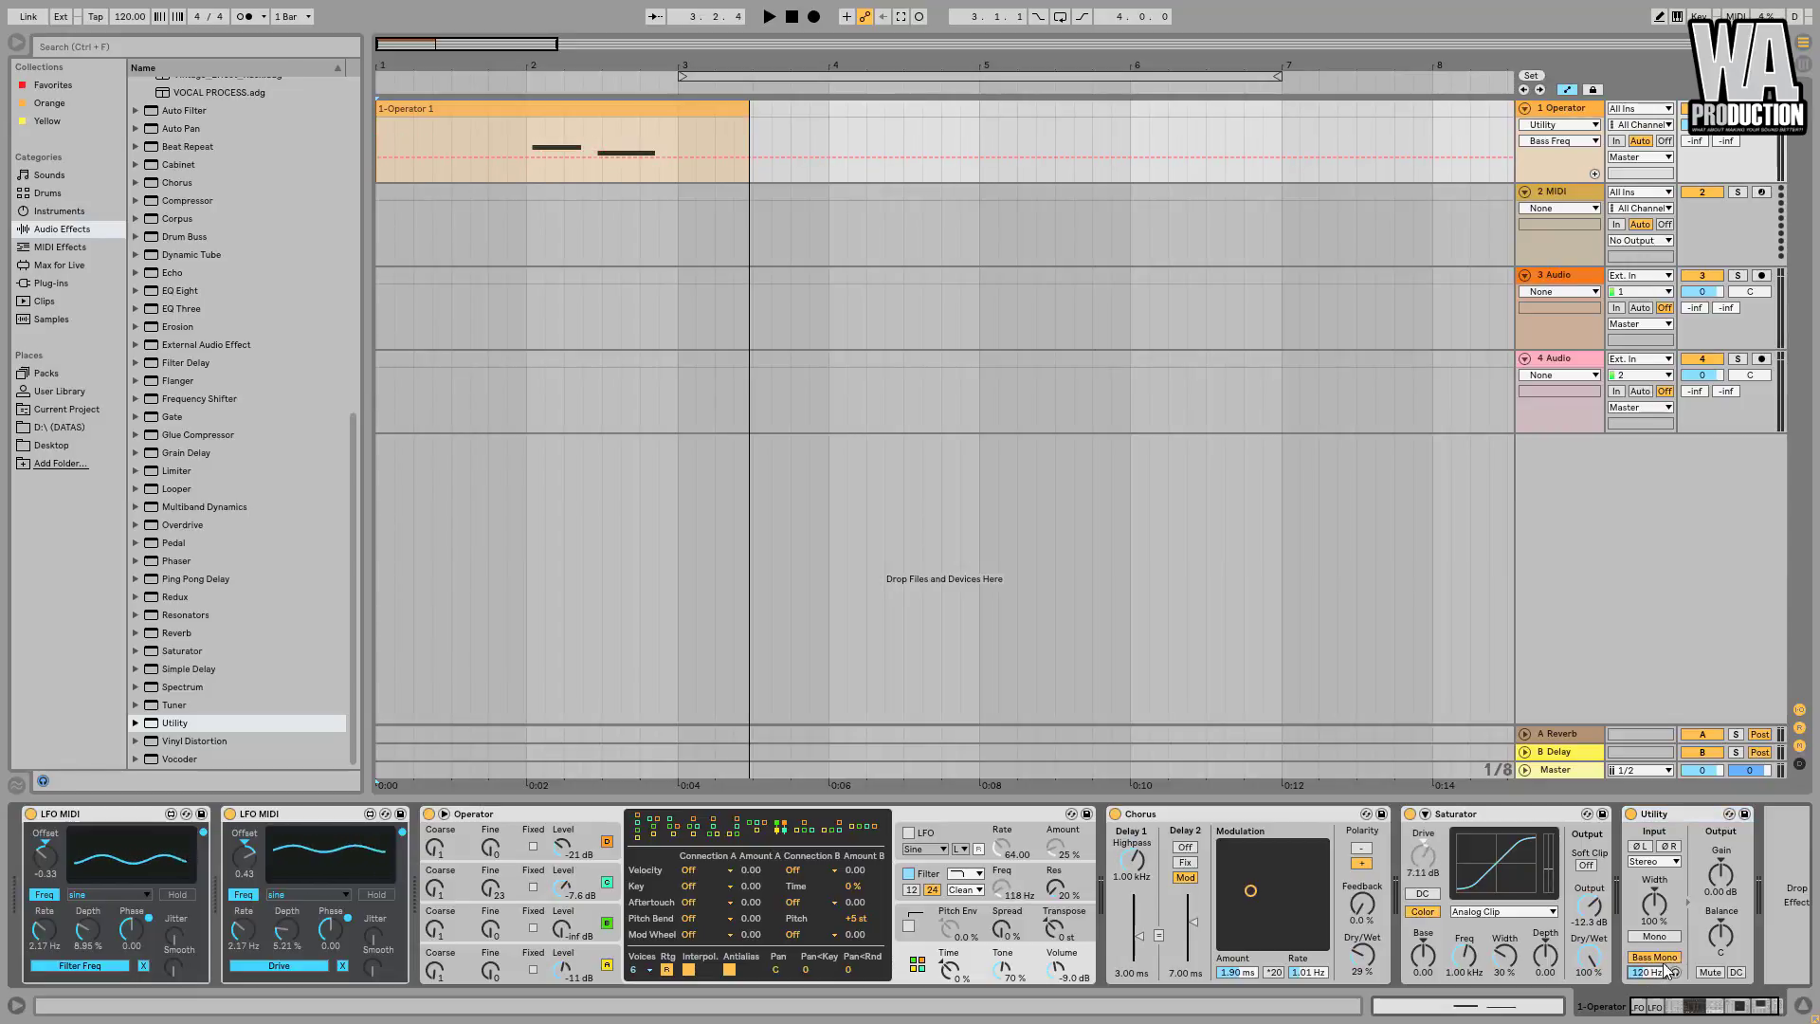
{"action": "type", "text": "15"}
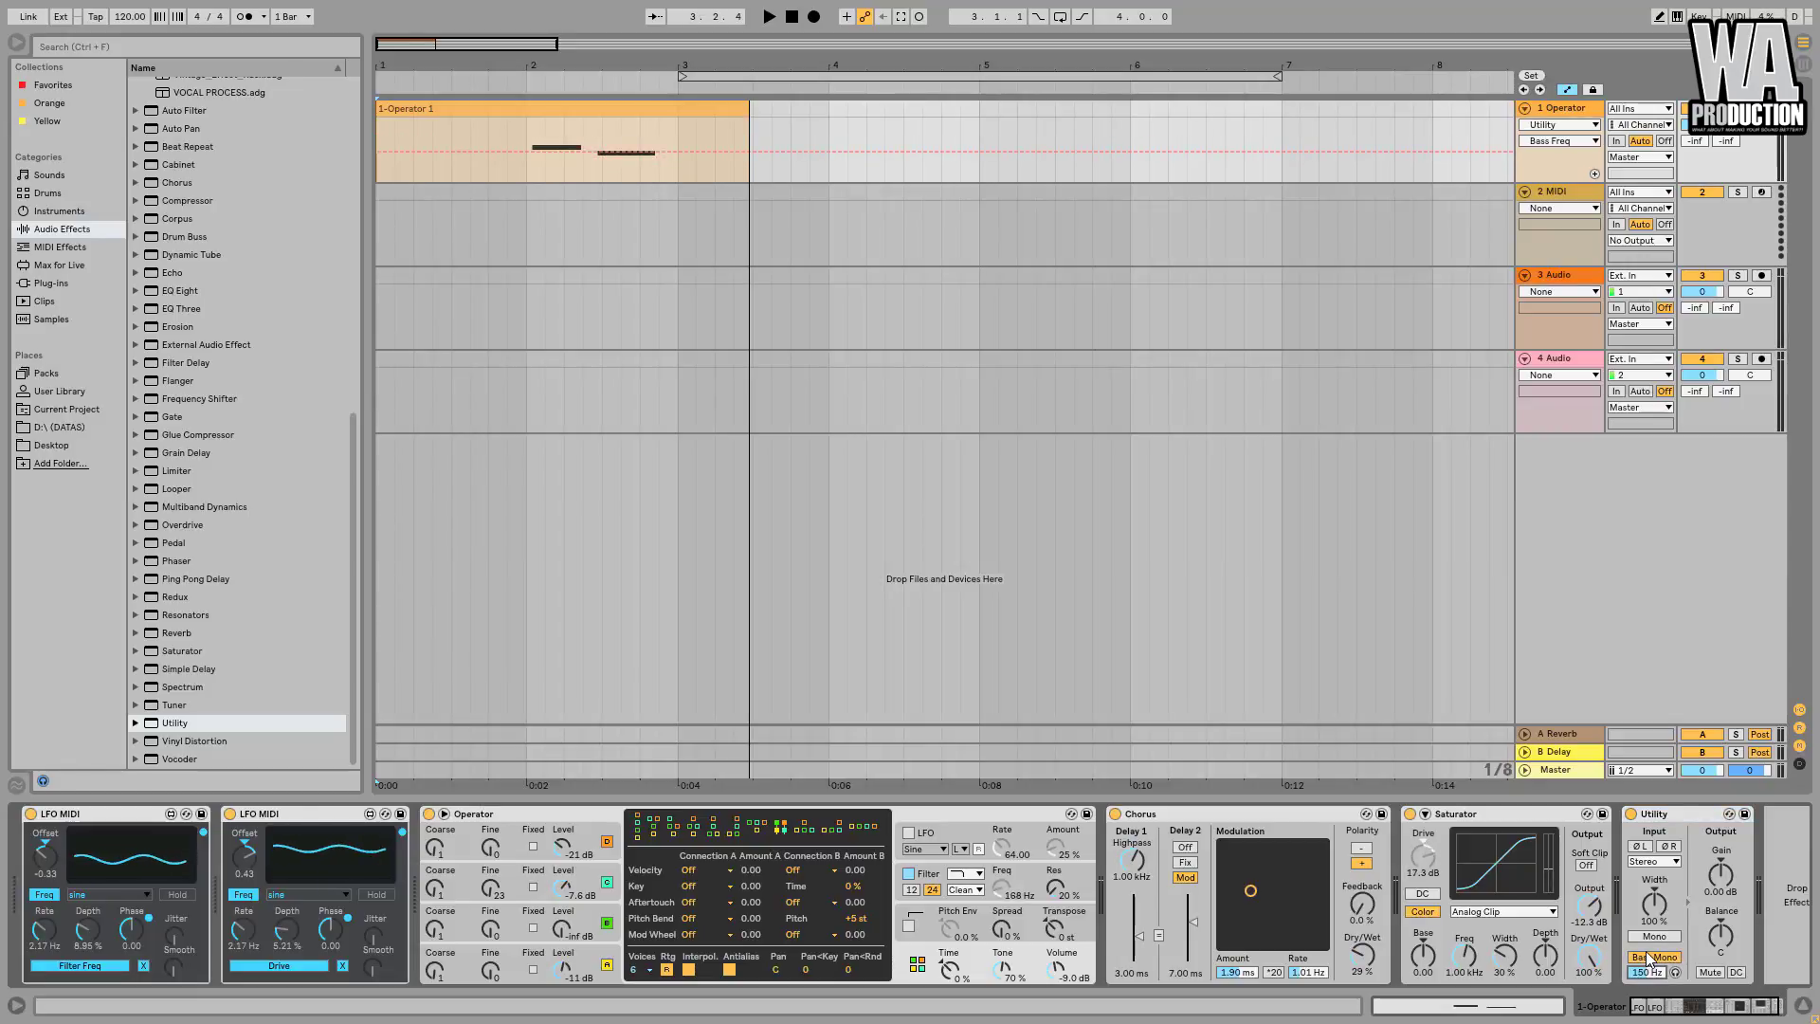
{"action": "type", "text": "0"}
{"action": "key", "text": "Return"}
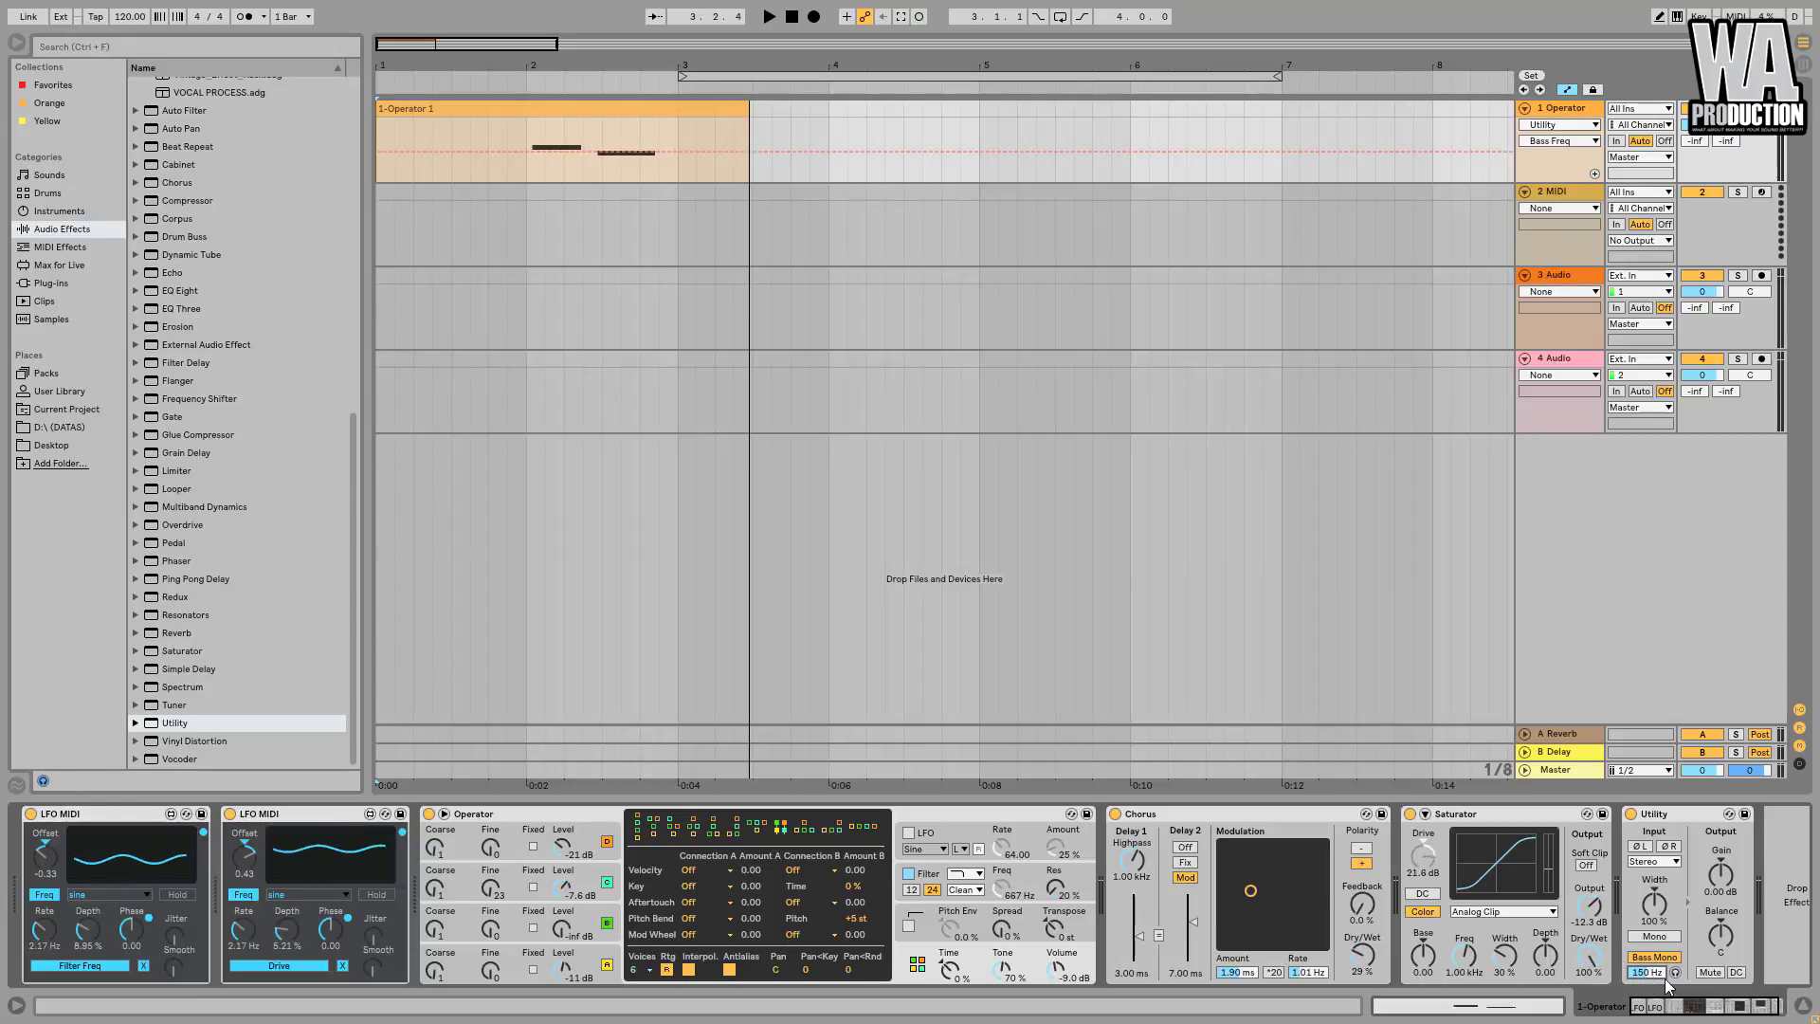
Narrow the Utility's stereo width to 33% and compare the sound with the device bypassed.
{"action": "left_click_drag", "start_coordinate": [1654, 906], "coordinate": [1654, 952]}
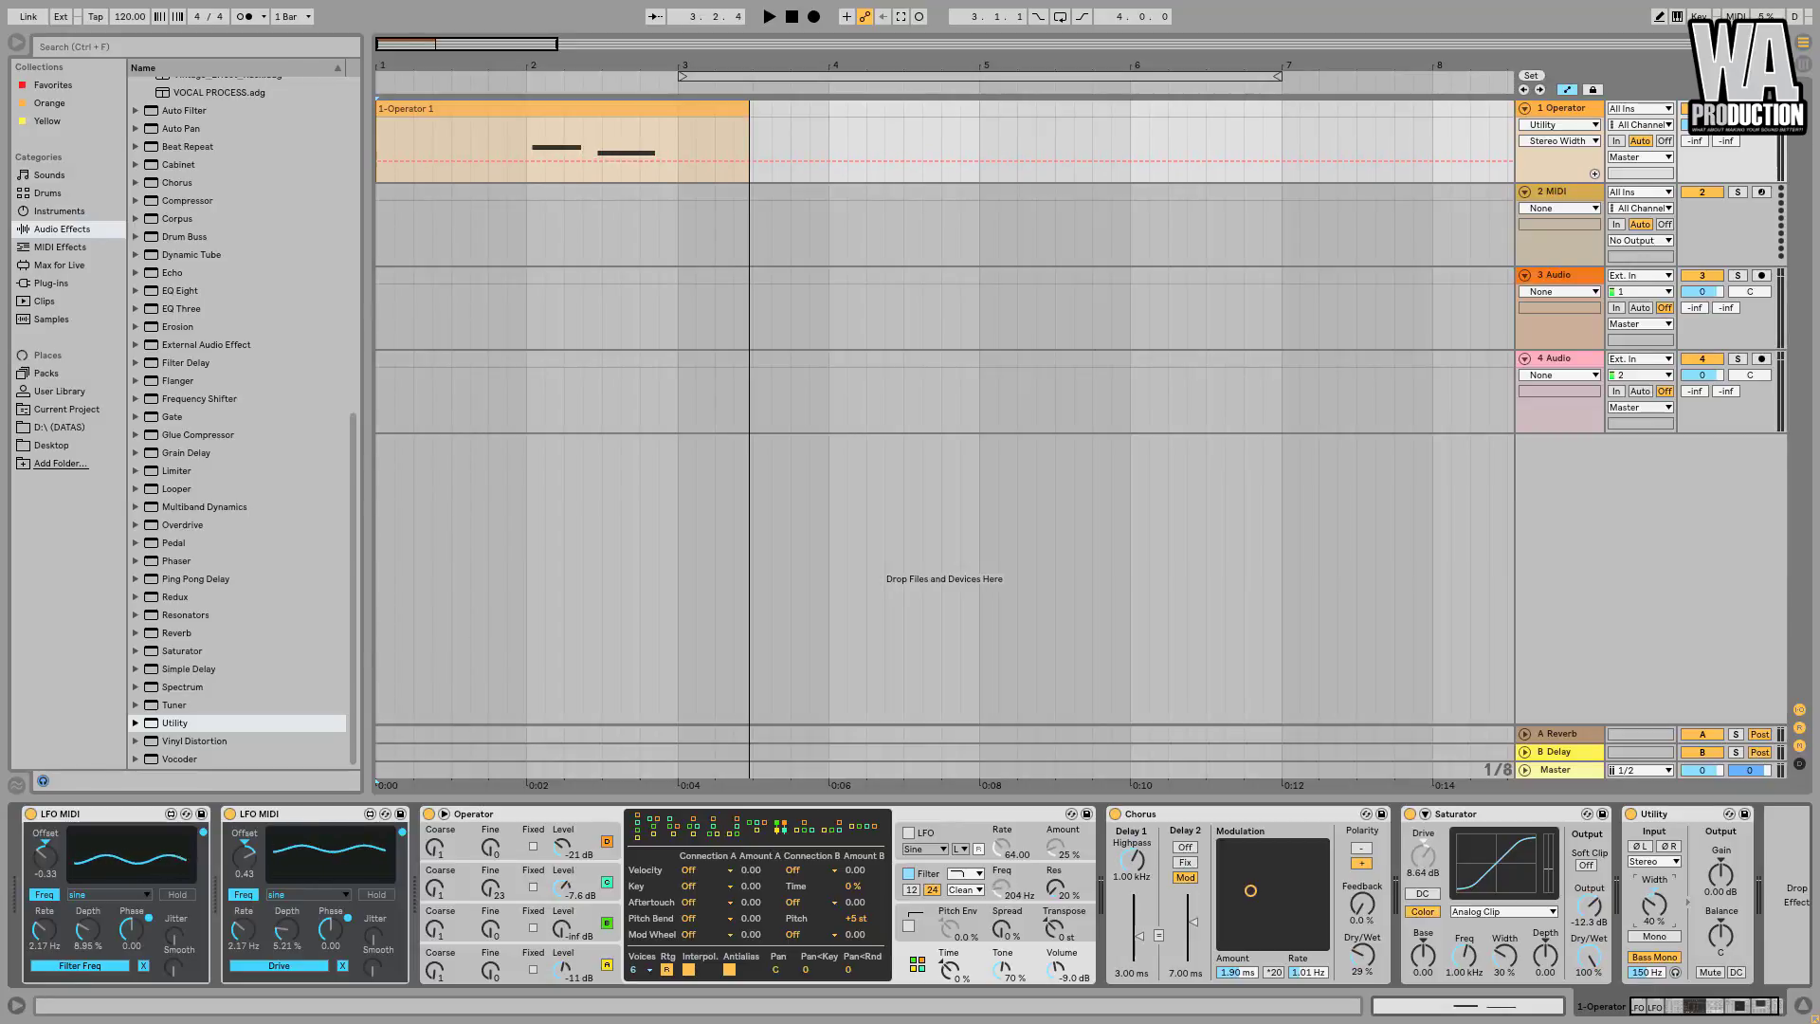
{"action": "left_click_drag", "start_coordinate": [1654, 962], "coordinate": [1647, 901]}
{"action": "left_click", "coordinate": [1631, 813]}
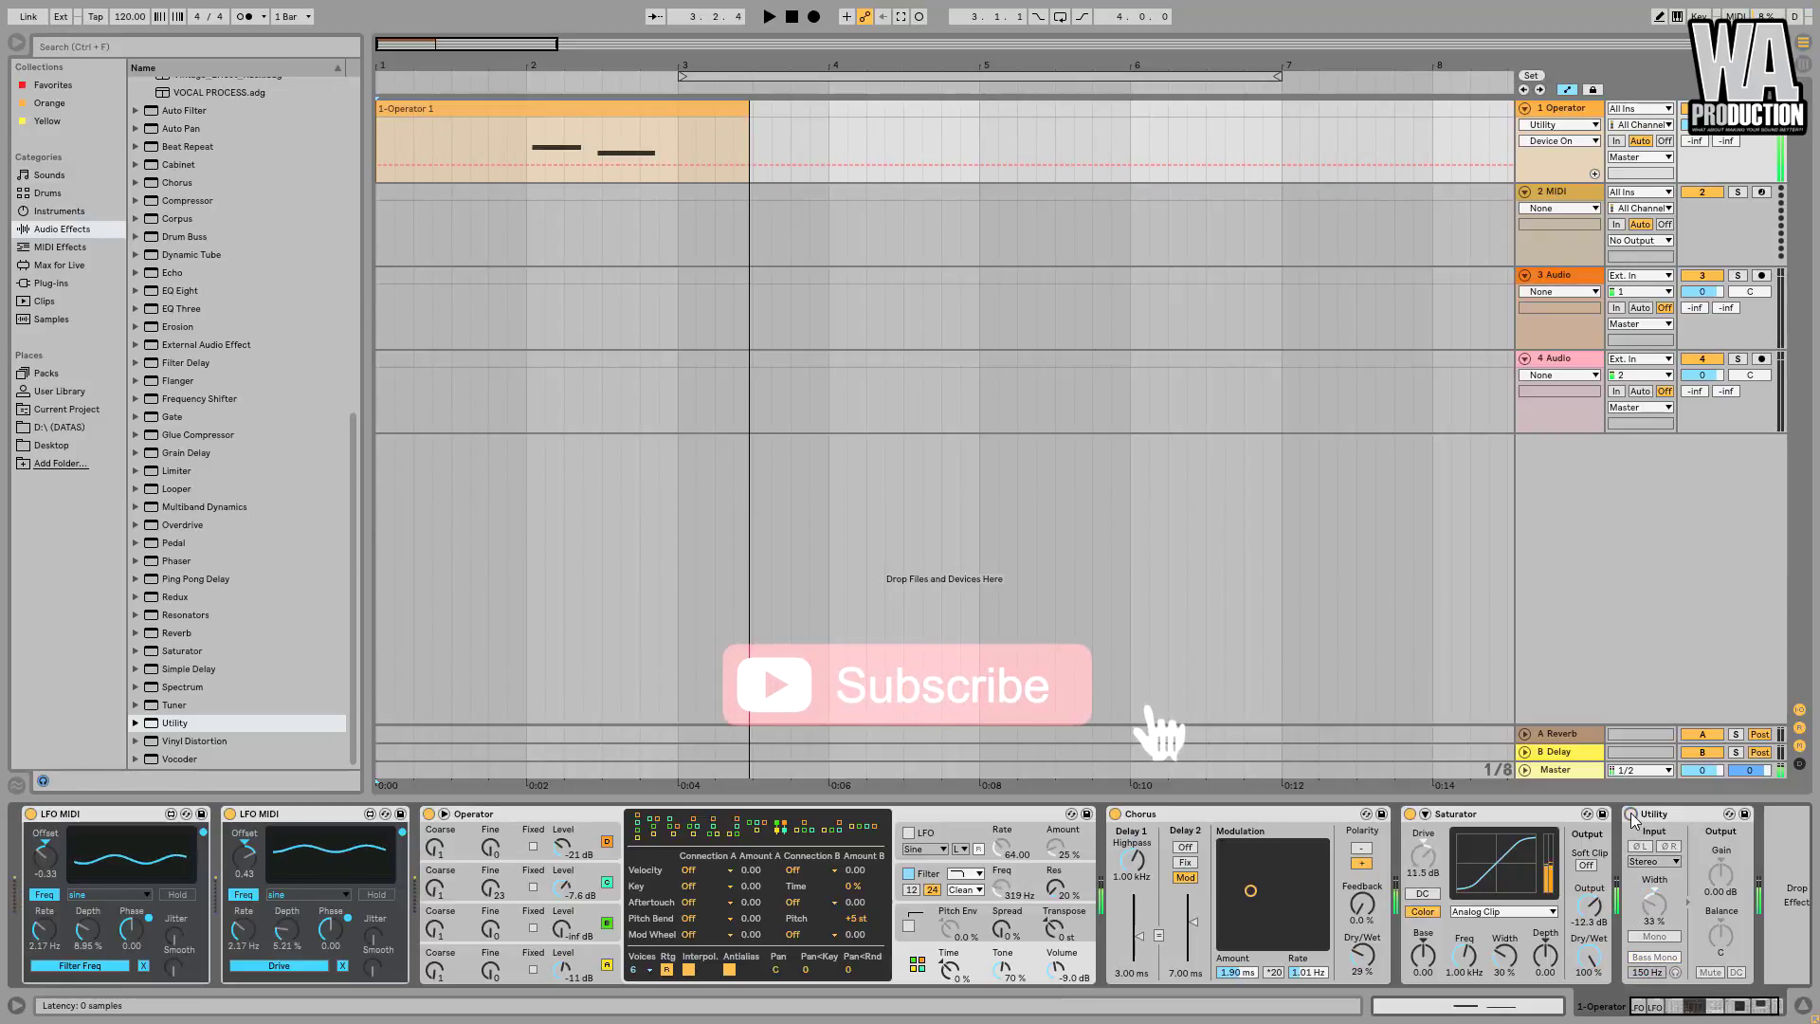
{"action": "left_click", "coordinate": [1631, 813]}
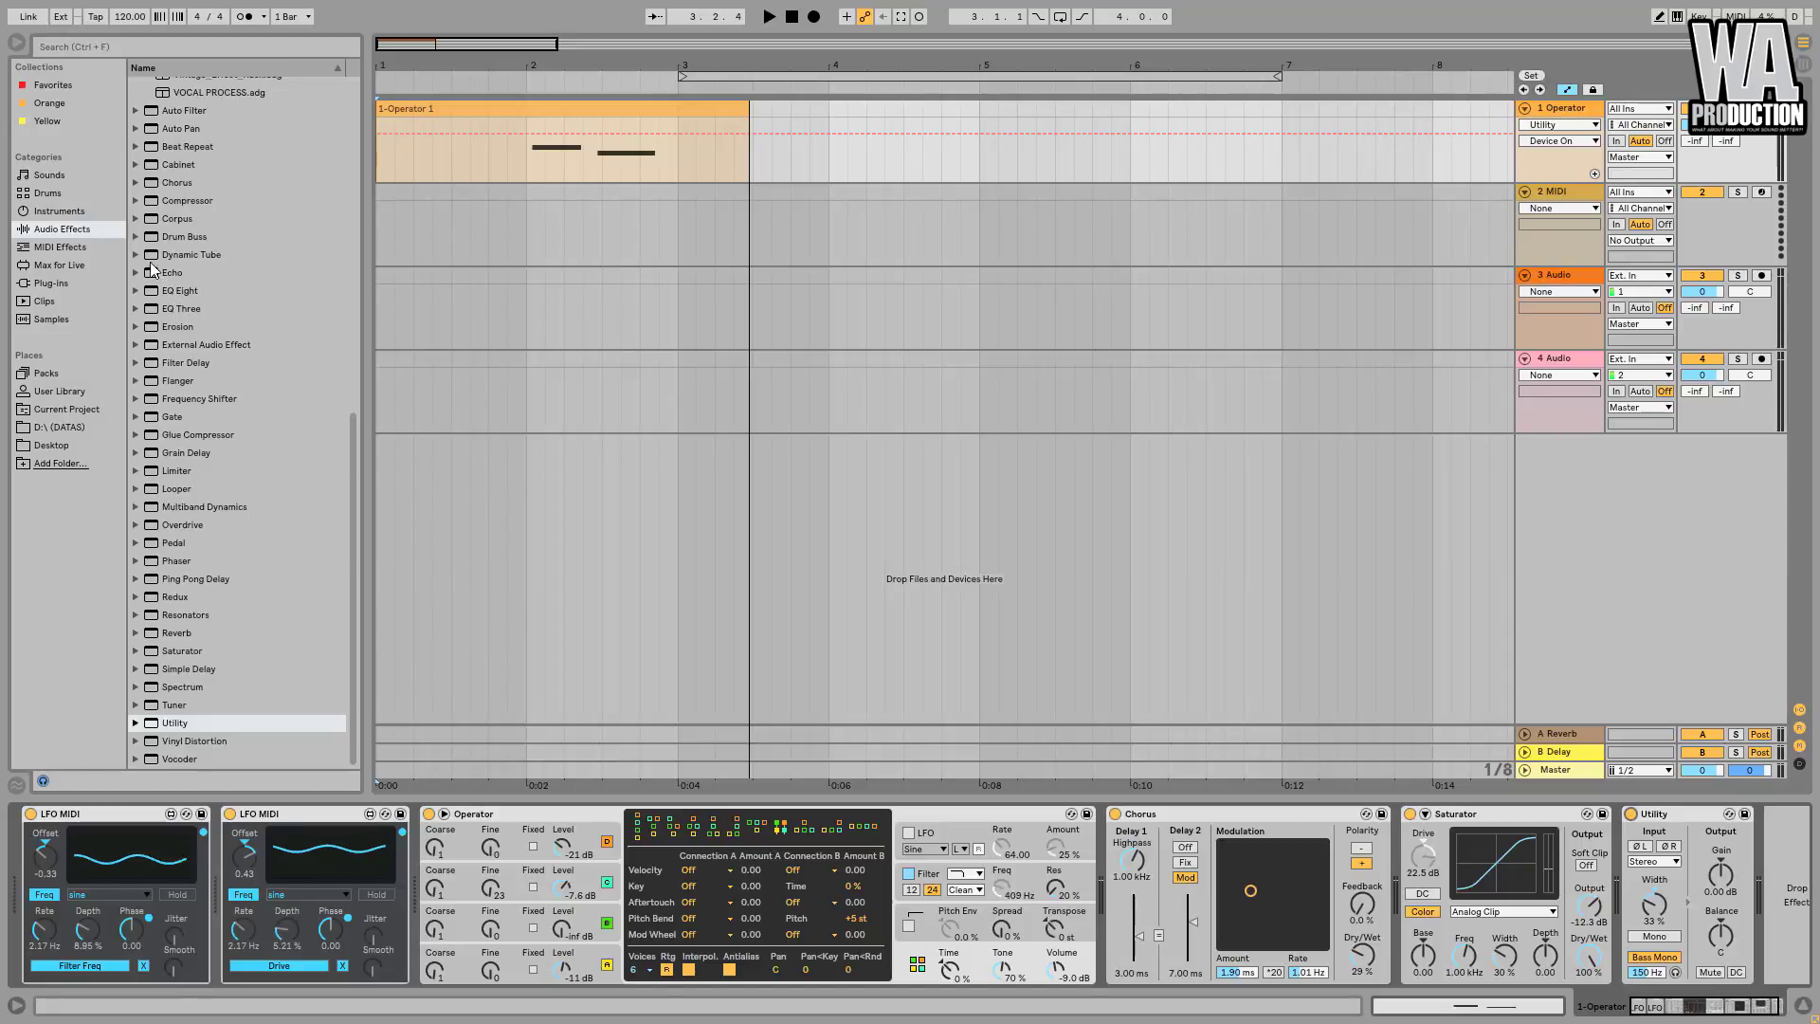
Add the Dynamic Tube preset Broken Tube after the Utility and compare the sound with it switched off and on.
{"action": "left_click", "coordinate": [134, 255]}
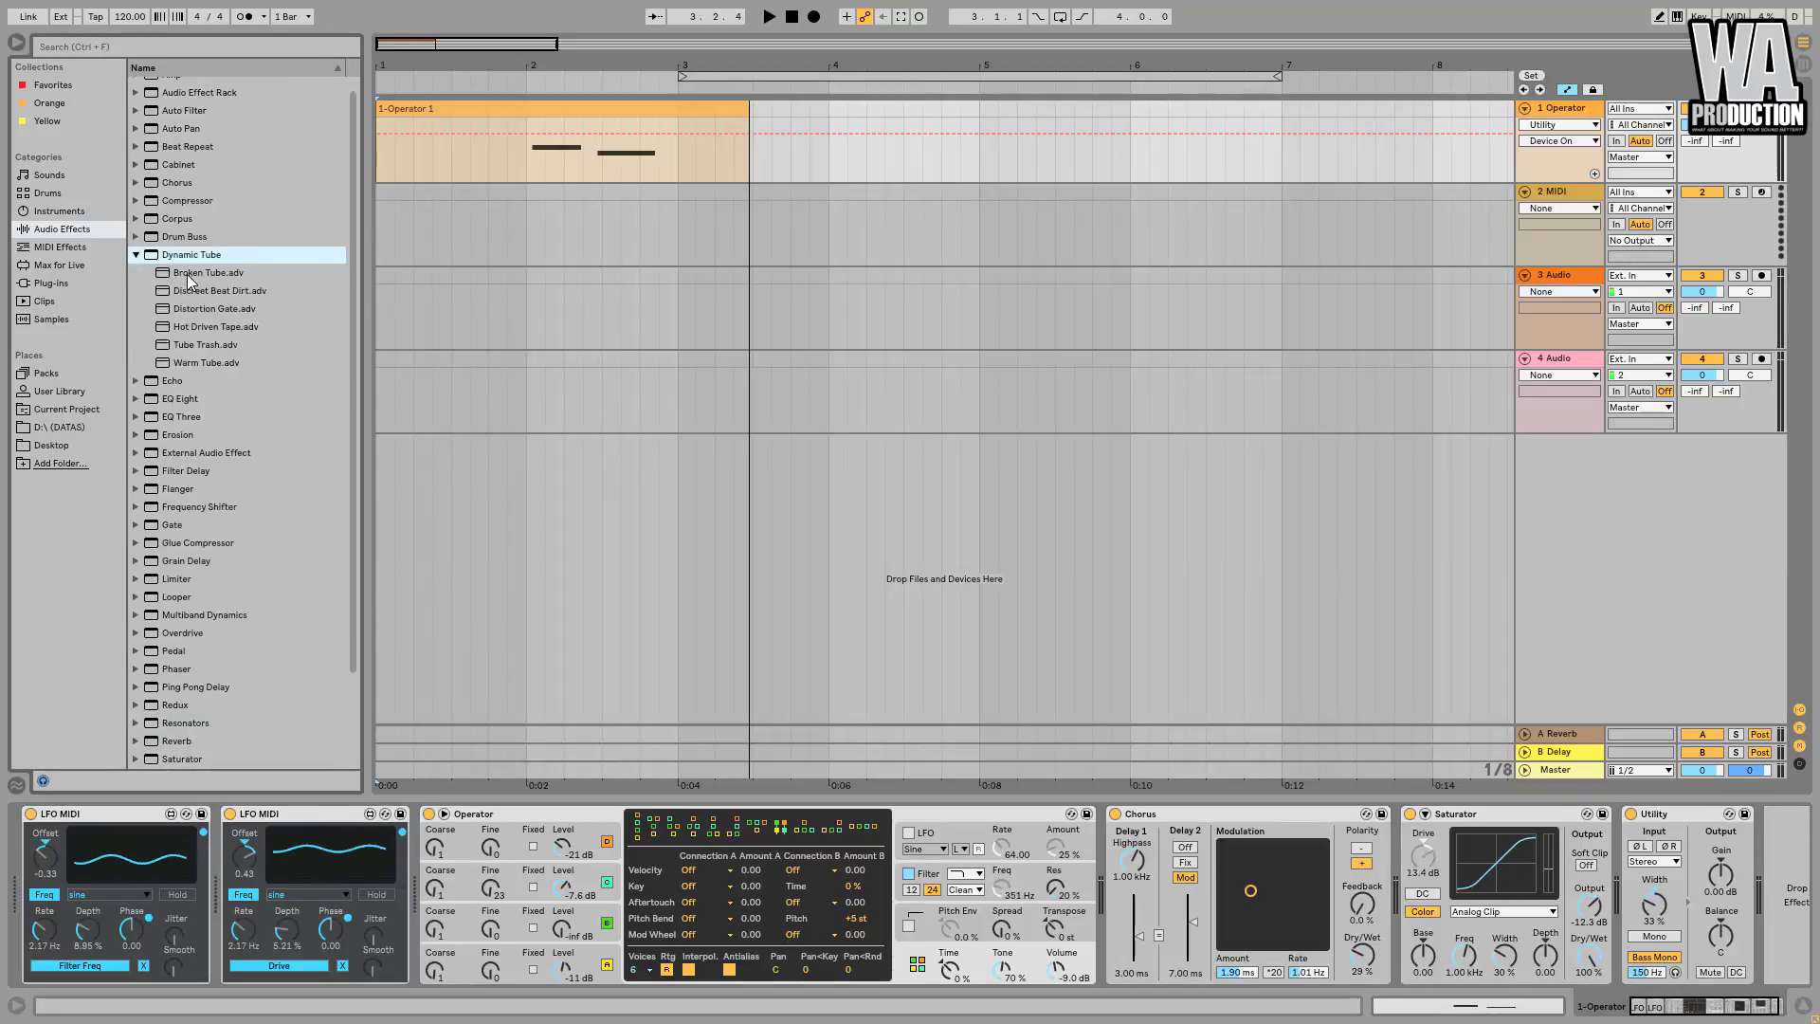
{"action": "left_click", "coordinate": [186, 275]}
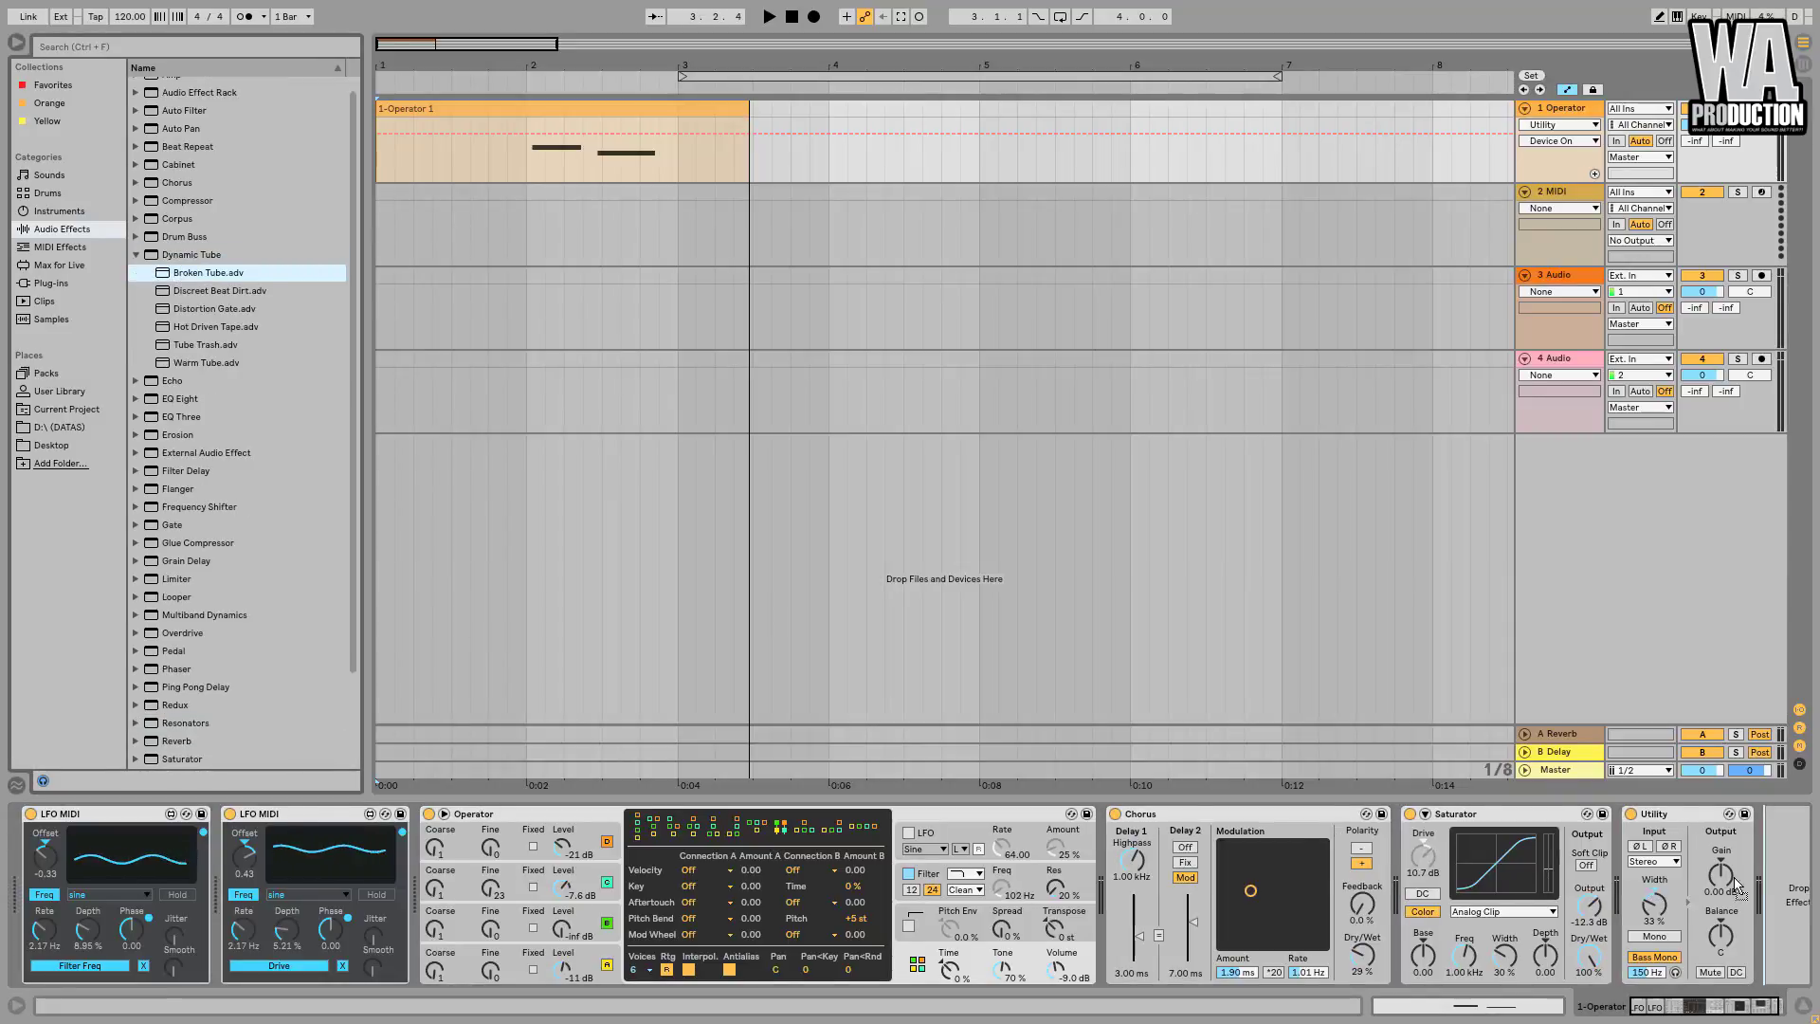
{"action": "left_click_drag", "start_coordinate": [1712, 1006], "coordinate": [1746, 1006]}
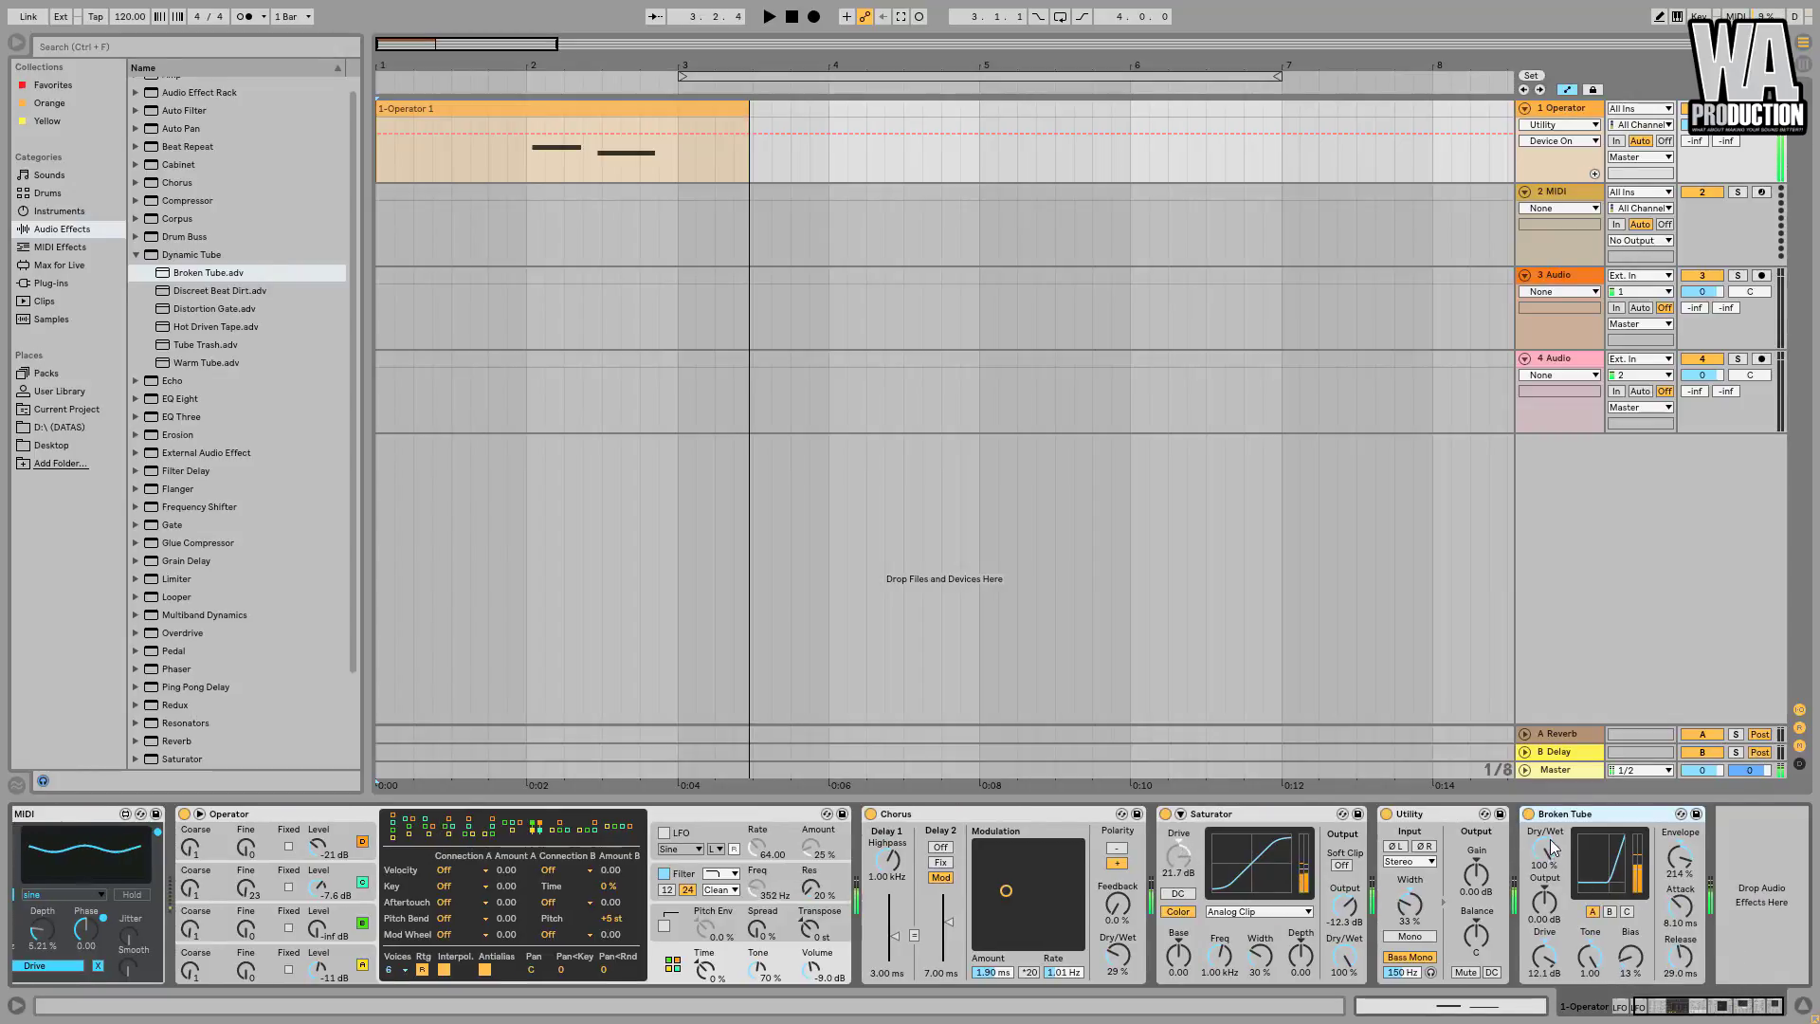
{"action": "left_click", "coordinate": [1528, 814]}
{"action": "left_click", "coordinate": [1529, 814]}
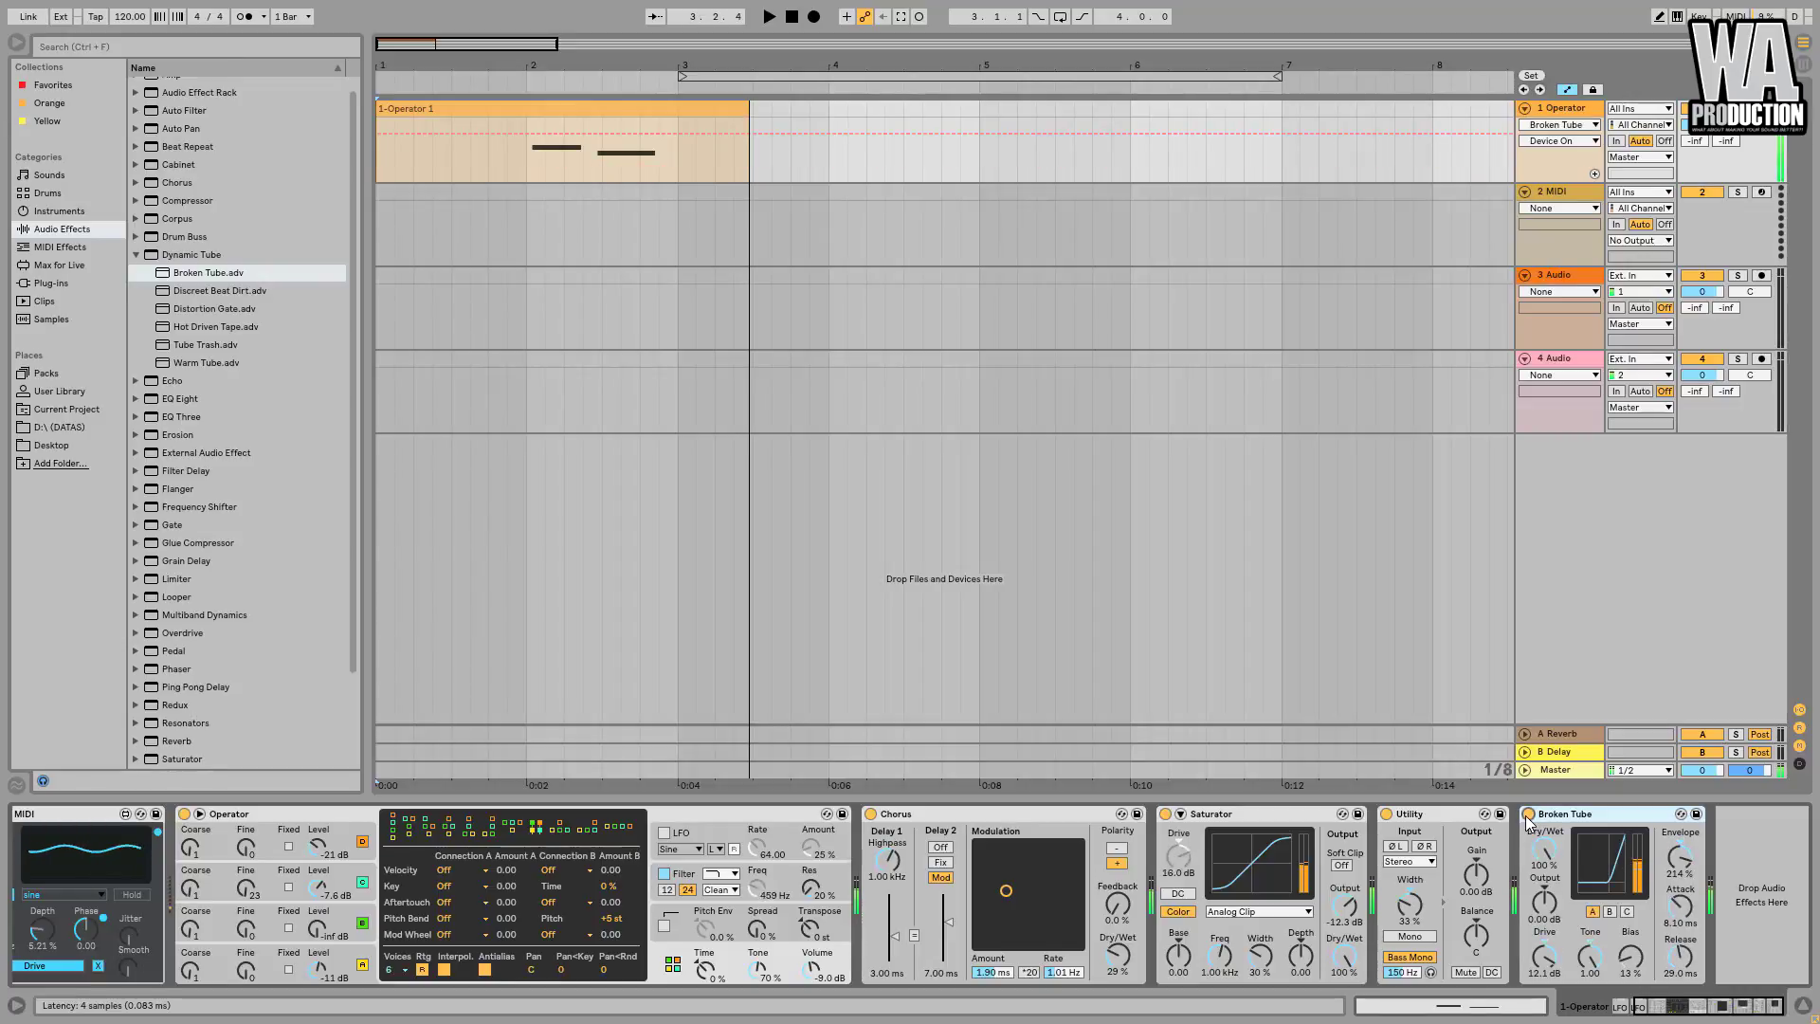
{"action": "left_click", "coordinate": [1529, 814]}
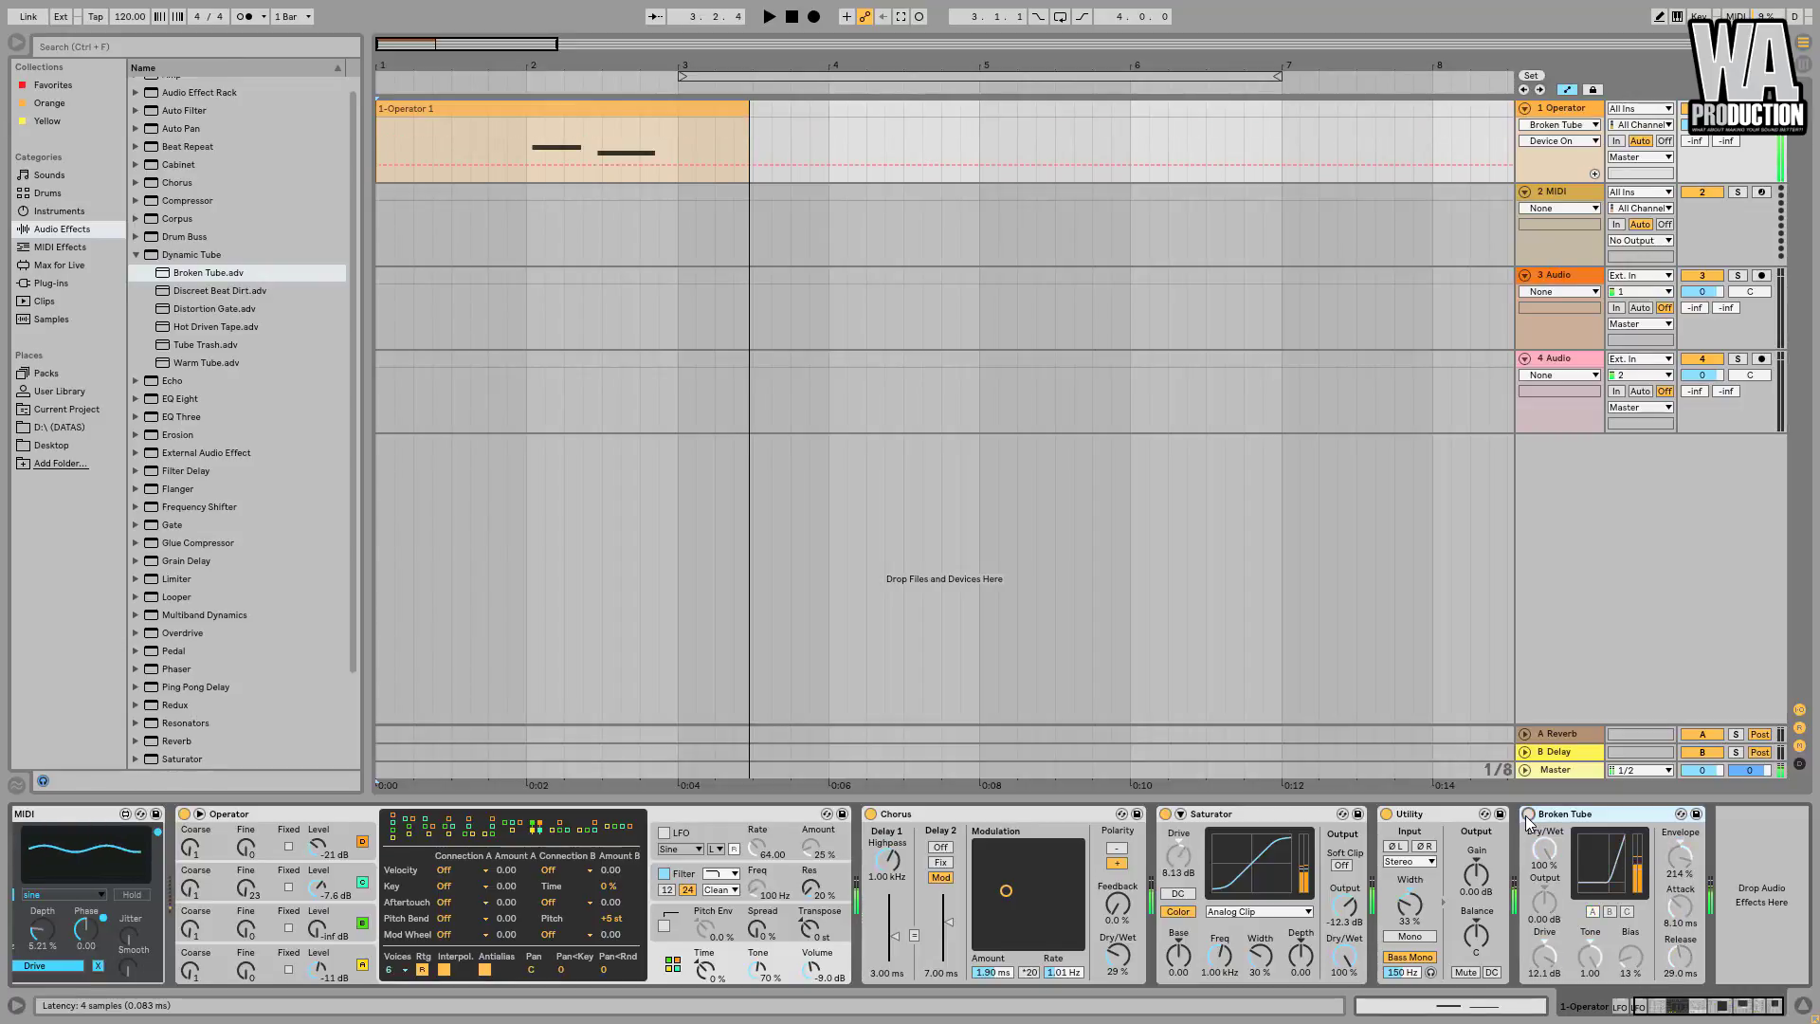
{"action": "left_click", "coordinate": [1529, 814]}
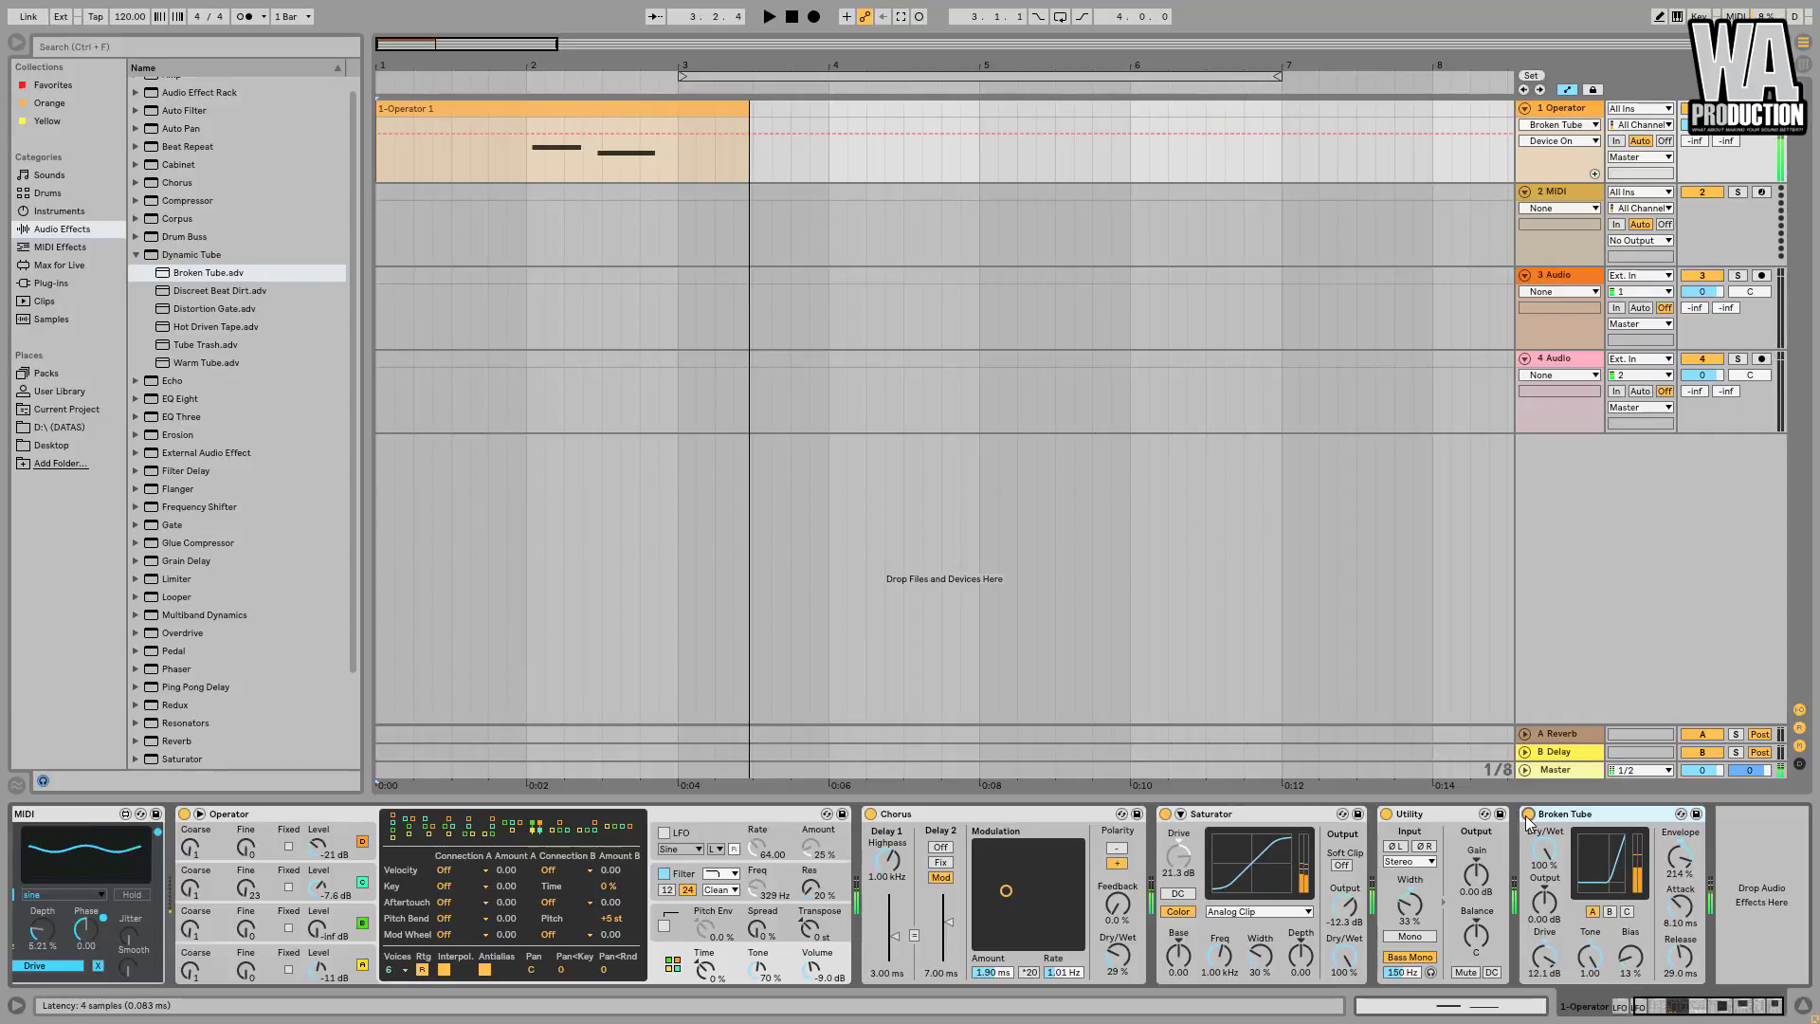
Add the Multiband Dynamics preset OTT after Broken Tube.
{"action": "scroll", "coordinate": [219, 513], "scroll_direction": "down", "scroll_amount": 3}
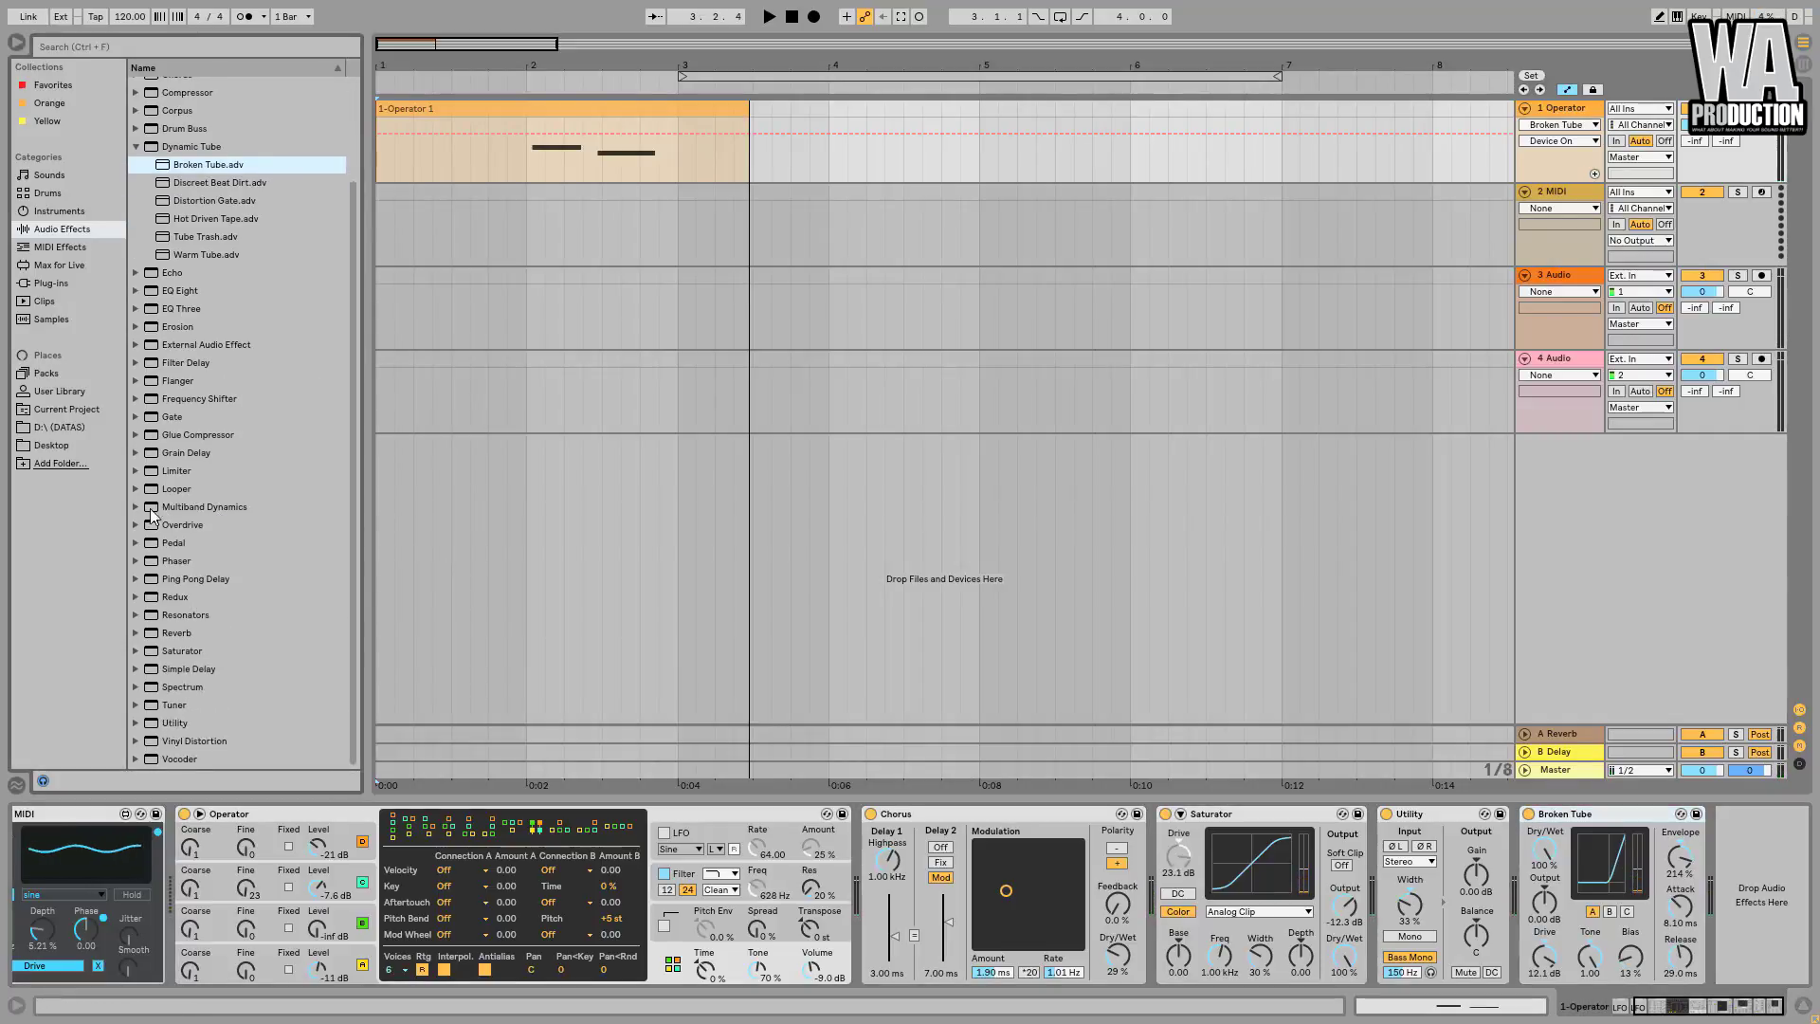
{"action": "left_click", "coordinate": [140, 510]}
{"action": "left_click_drag", "start_coordinate": [190, 632], "coordinate": [1726, 853]}
{"action": "left_click", "coordinate": [1768, 1008]}
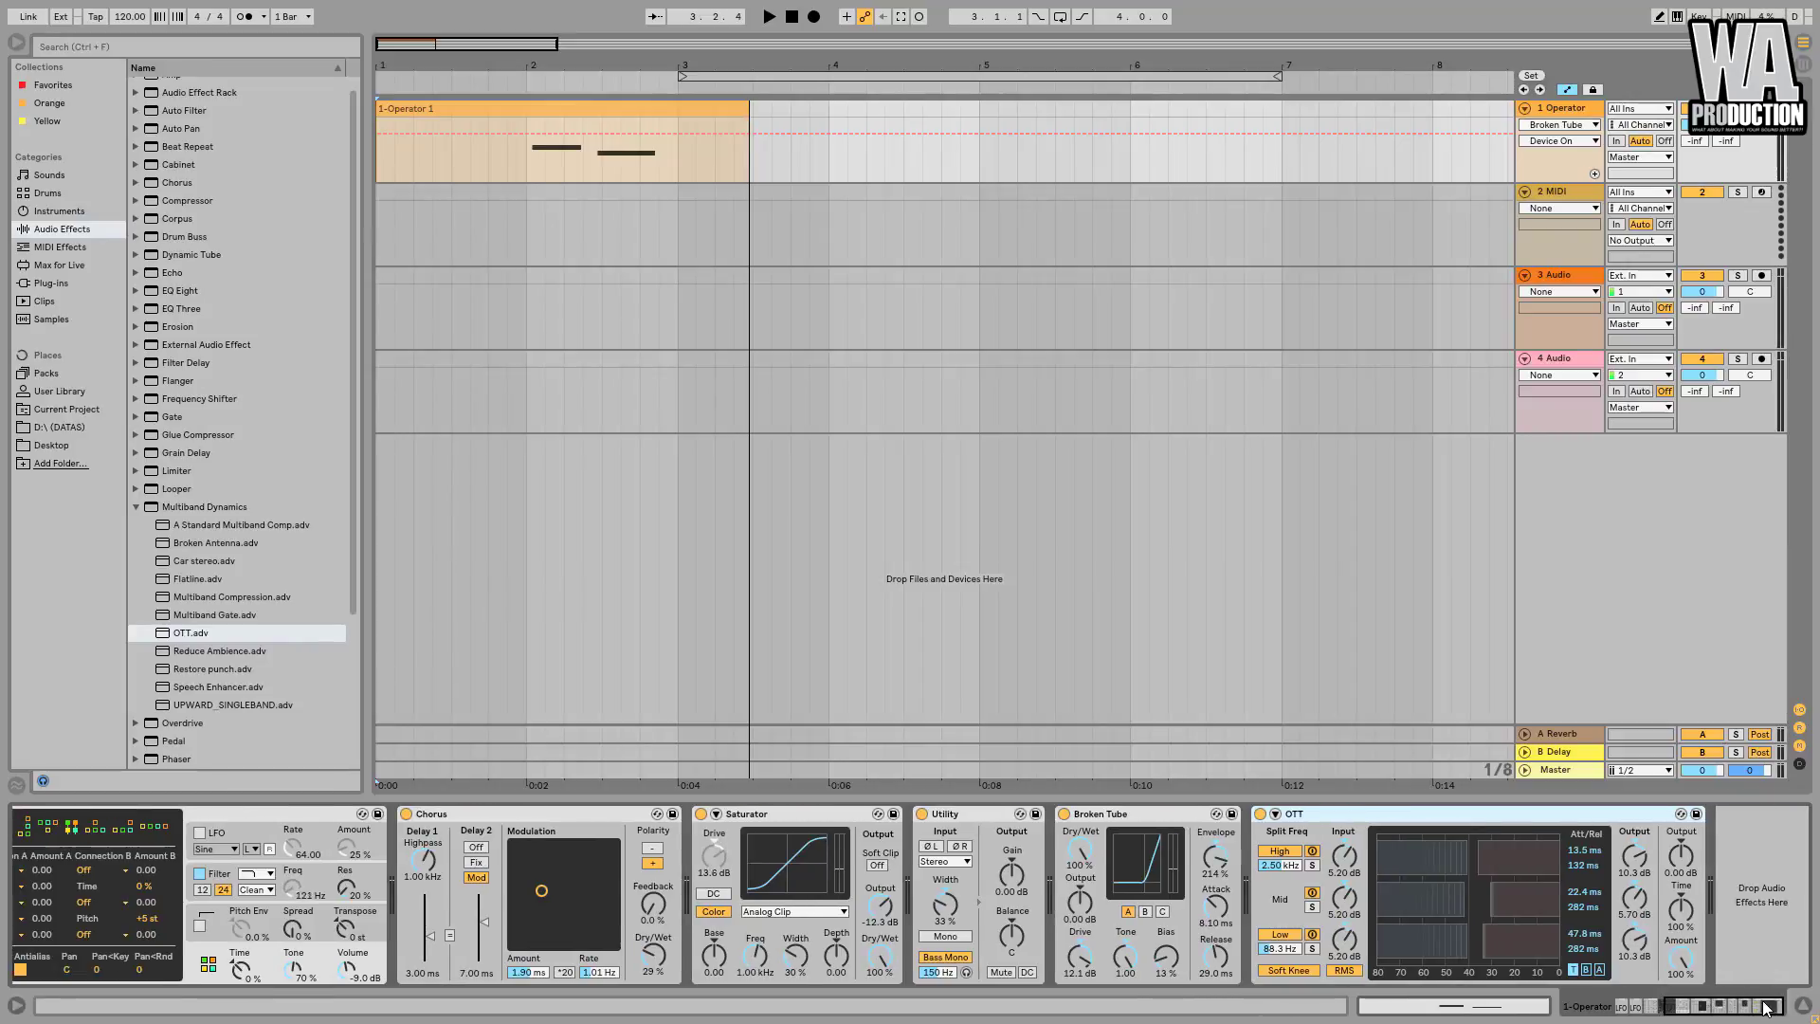
Set OTT's low band output gain to 16.3 dB and its master output to 2.60 dB.
{"action": "left_click_drag", "start_coordinate": [1681, 856], "coordinate": [1681, 840]}
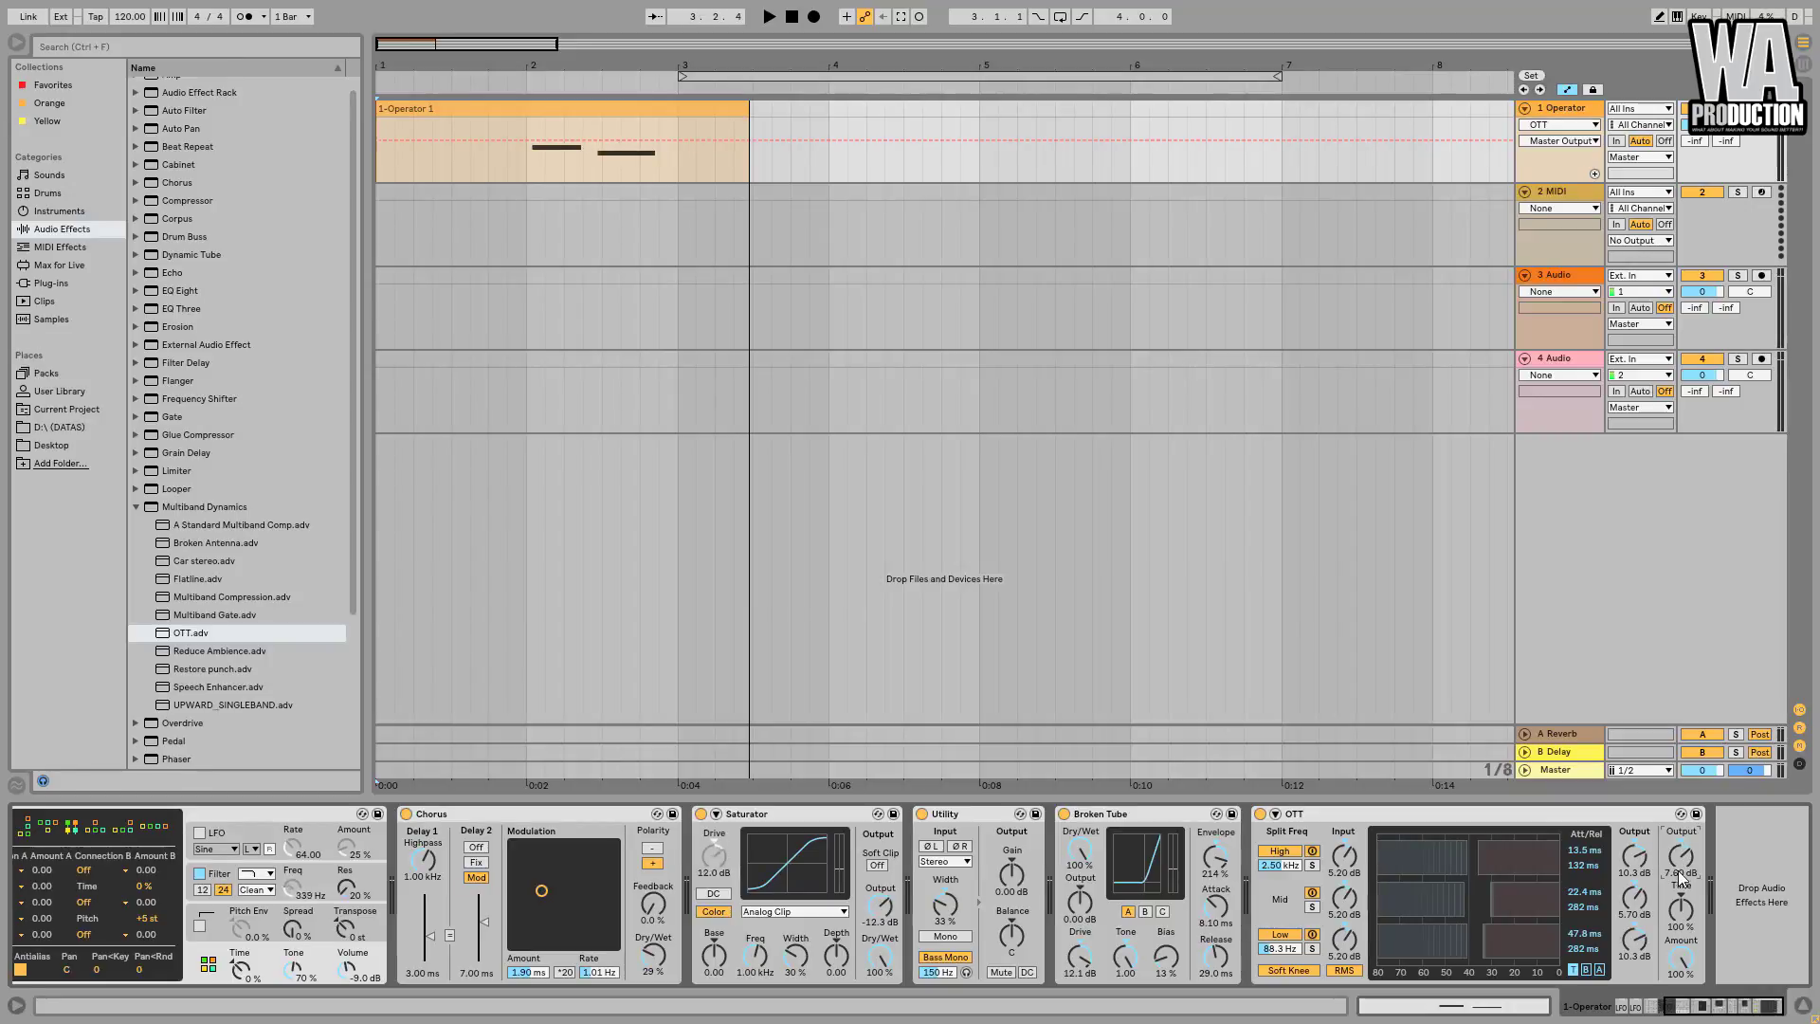
{"action": "left_click_drag", "start_coordinate": [1638, 961], "coordinate": [1638, 952]}
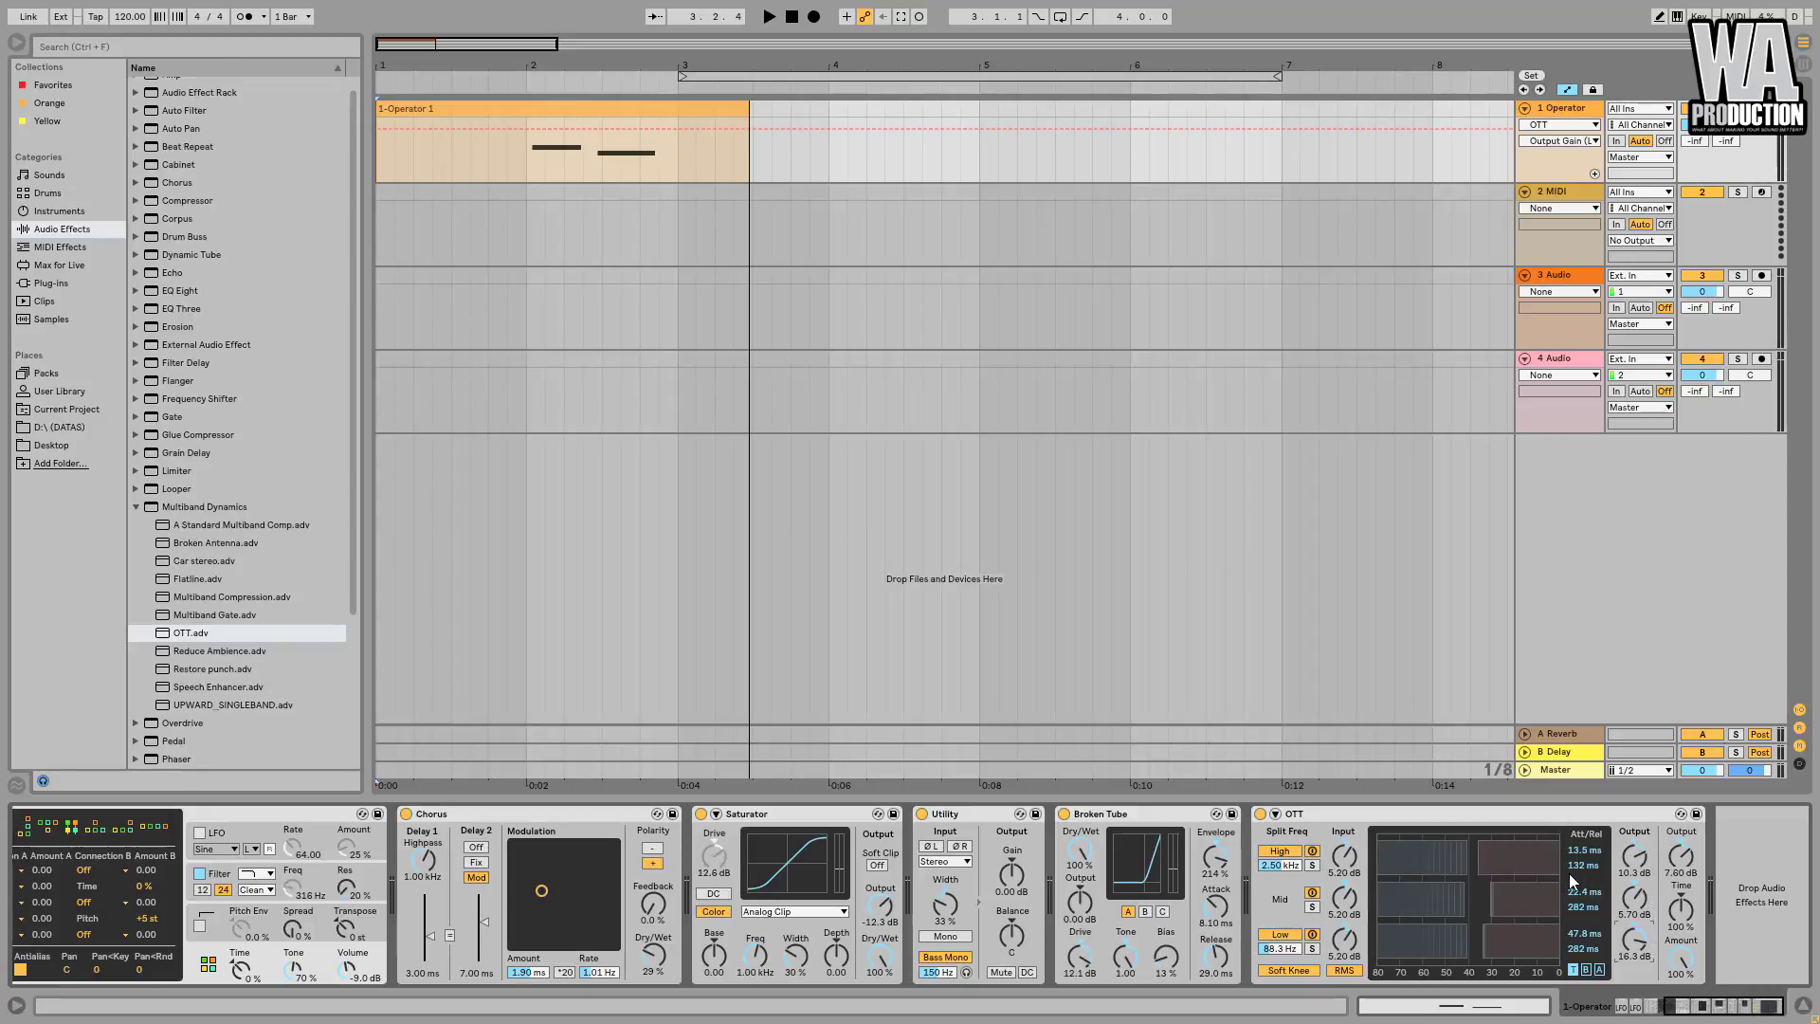
{"action": "left_click_drag", "start_coordinate": [1681, 857], "coordinate": [1681, 870]}
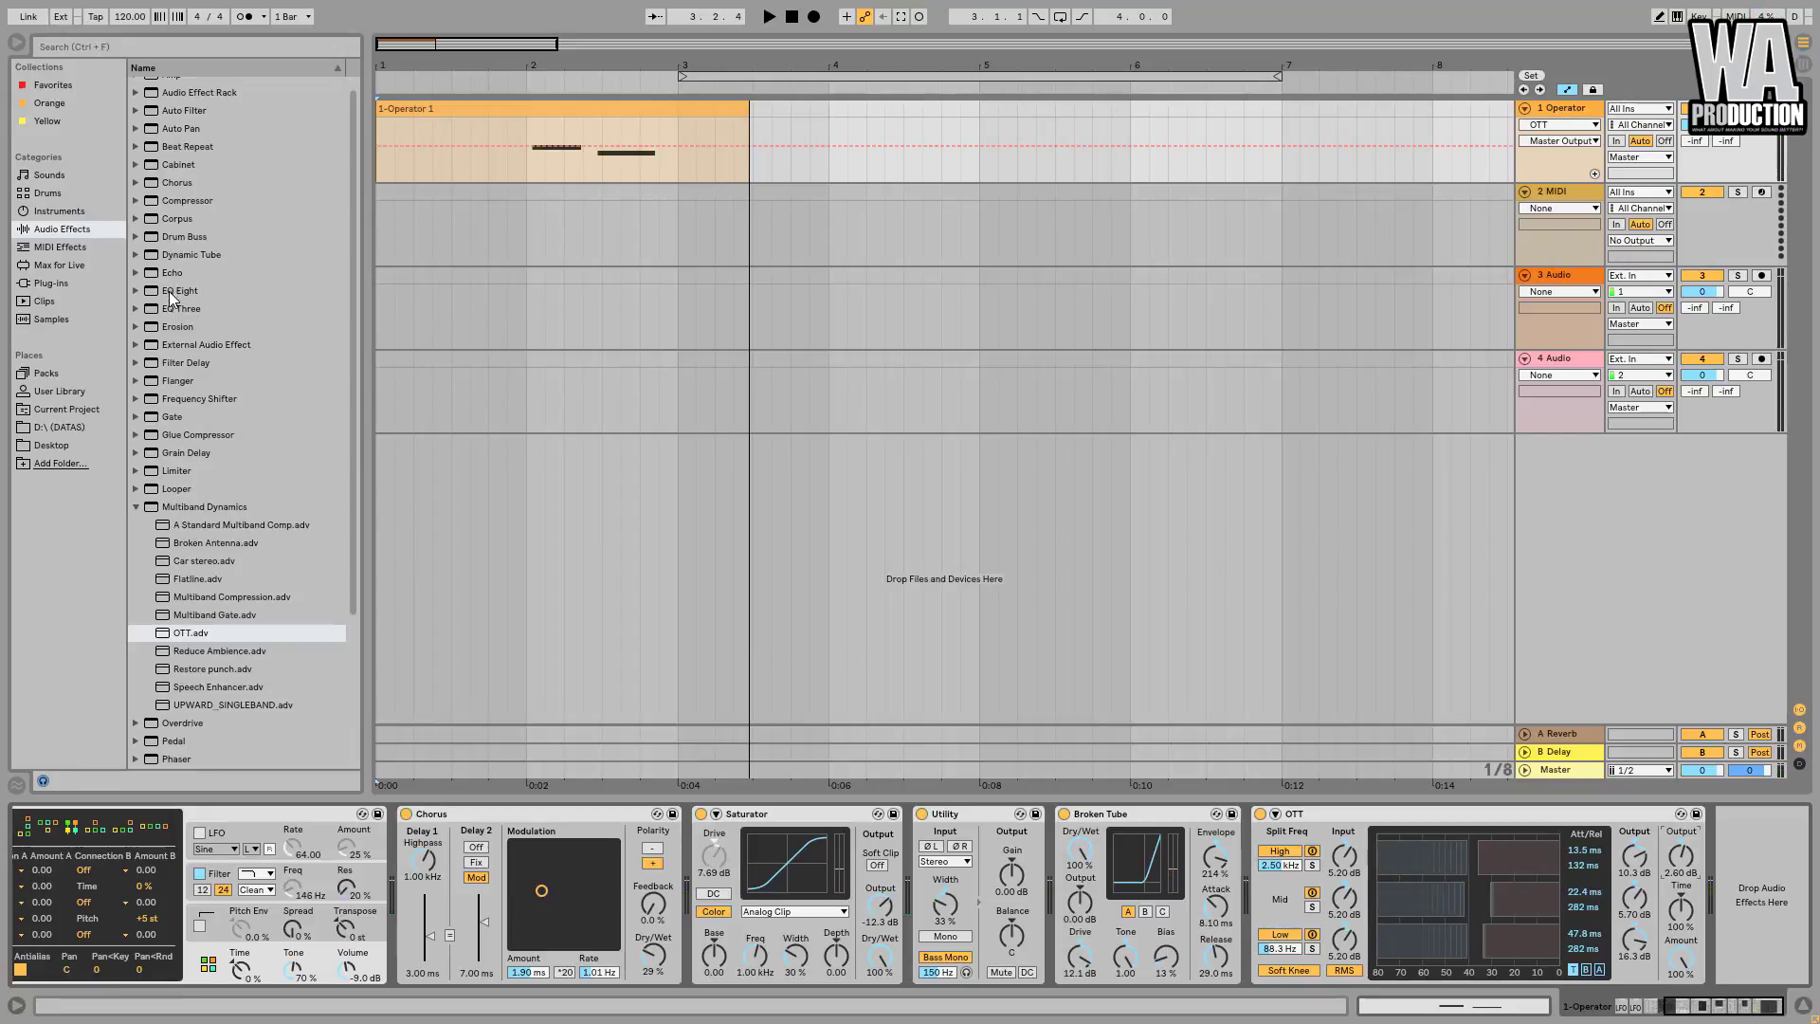
Add an EQ Eight after OTT and change band 4's filter type to a high cut.
{"action": "left_click_drag", "start_coordinate": [166, 292], "coordinate": [1692, 891]}
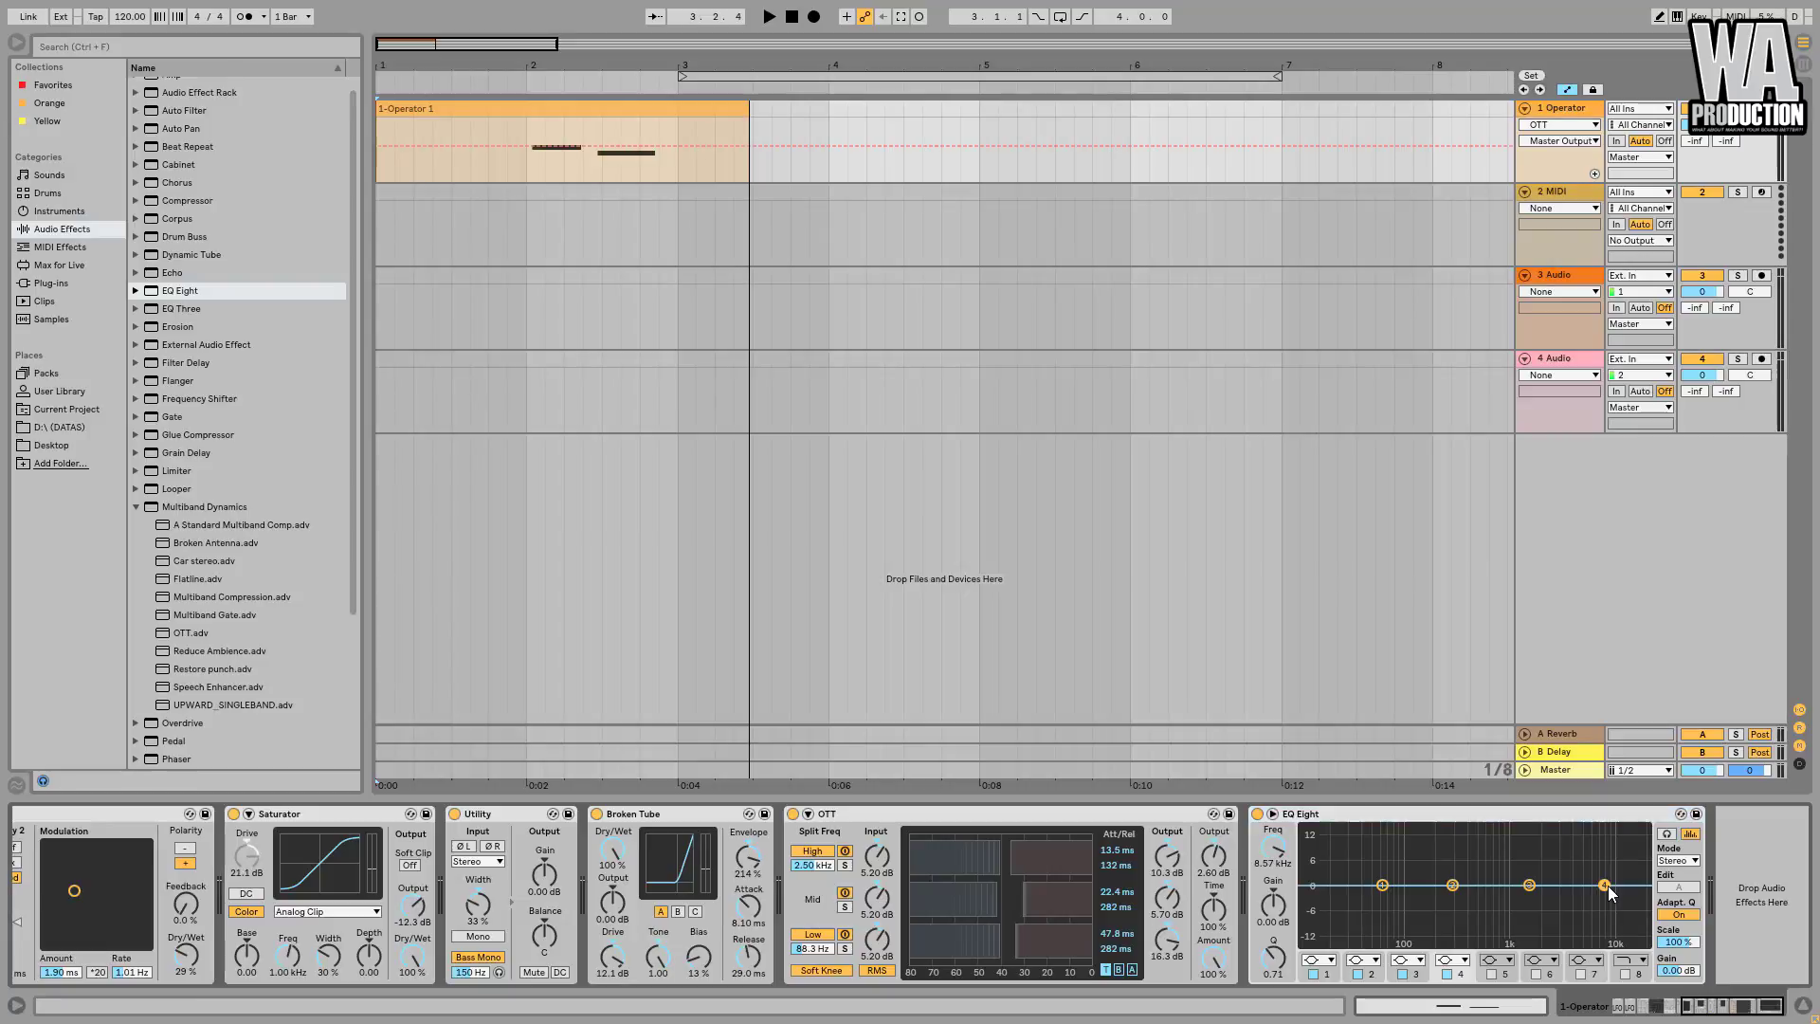
{"action": "left_click", "coordinate": [1451, 962]}
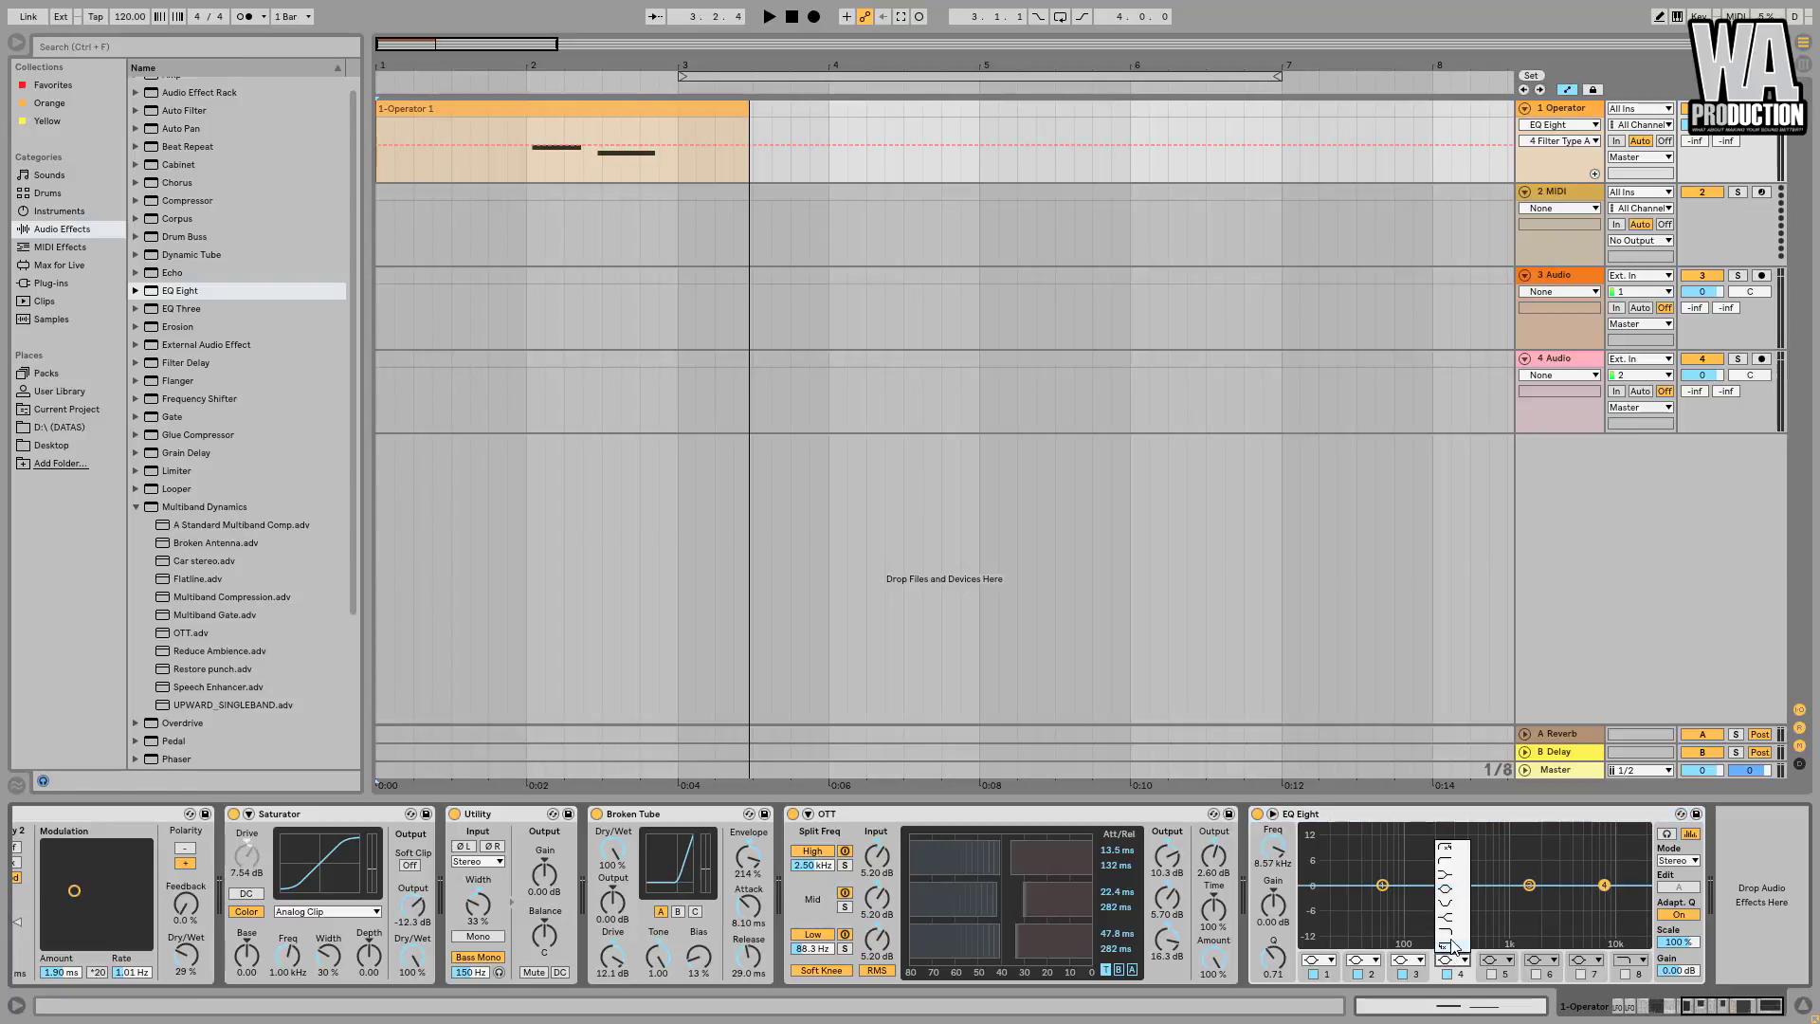
{"action": "left_click", "coordinate": [1452, 946]}
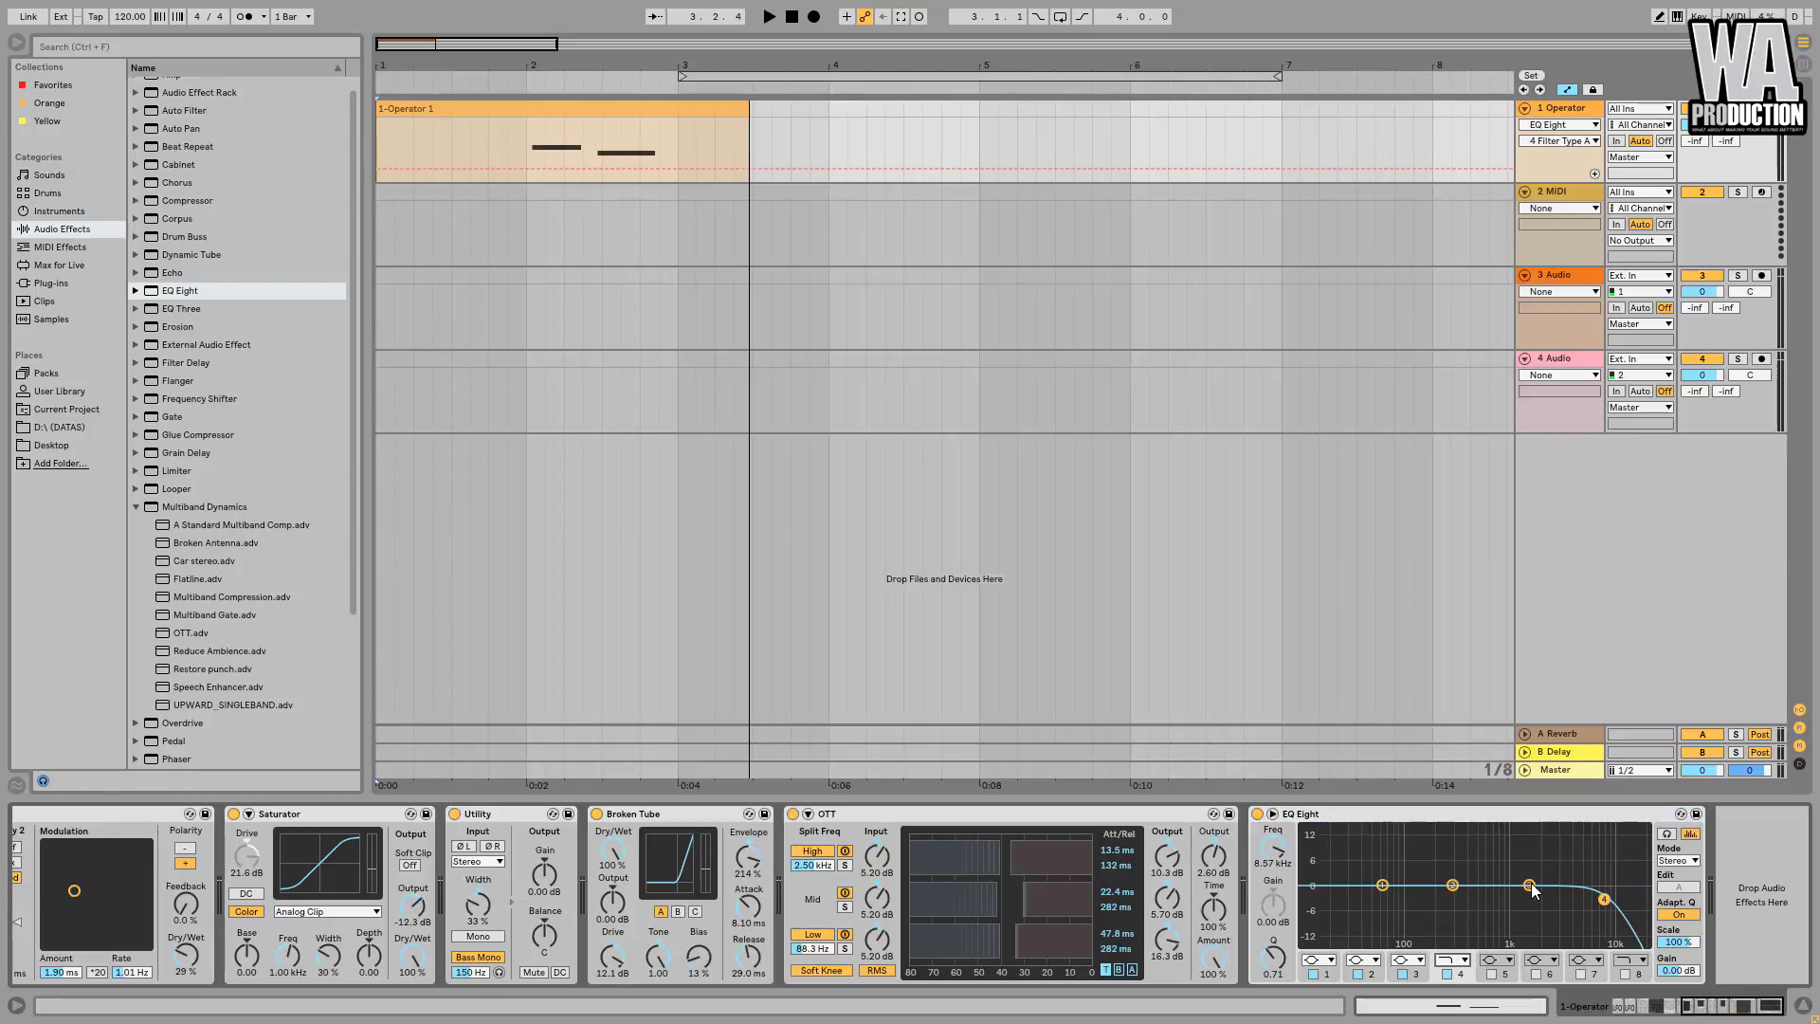
Set EQ Eight's band 1 to -3.60 dB at 129 Hz, band 2 to about -6.3 dB near 272 Hz and band 3 to -9.30 dB at 681 Hz.
{"action": "left_click_drag", "start_coordinate": [1533, 889], "coordinate": [1489, 926]}
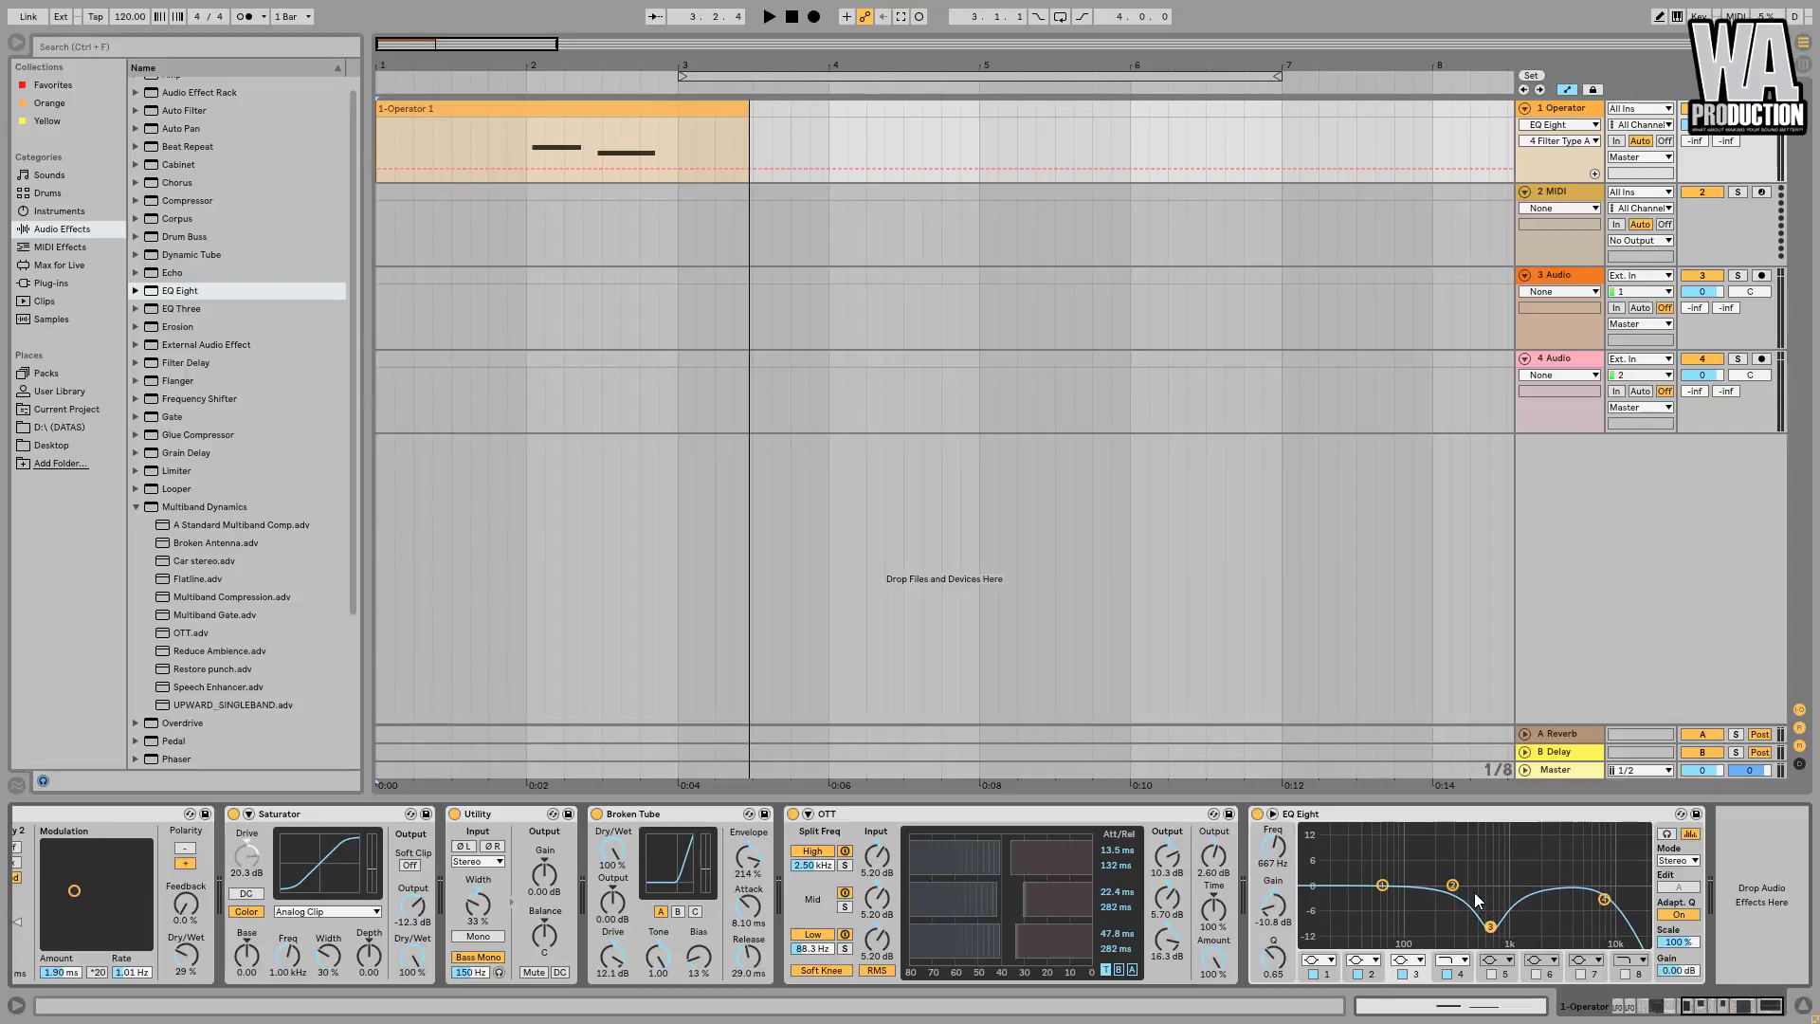
{"action": "left_click_drag", "start_coordinate": [1453, 887], "coordinate": [1417, 899]}
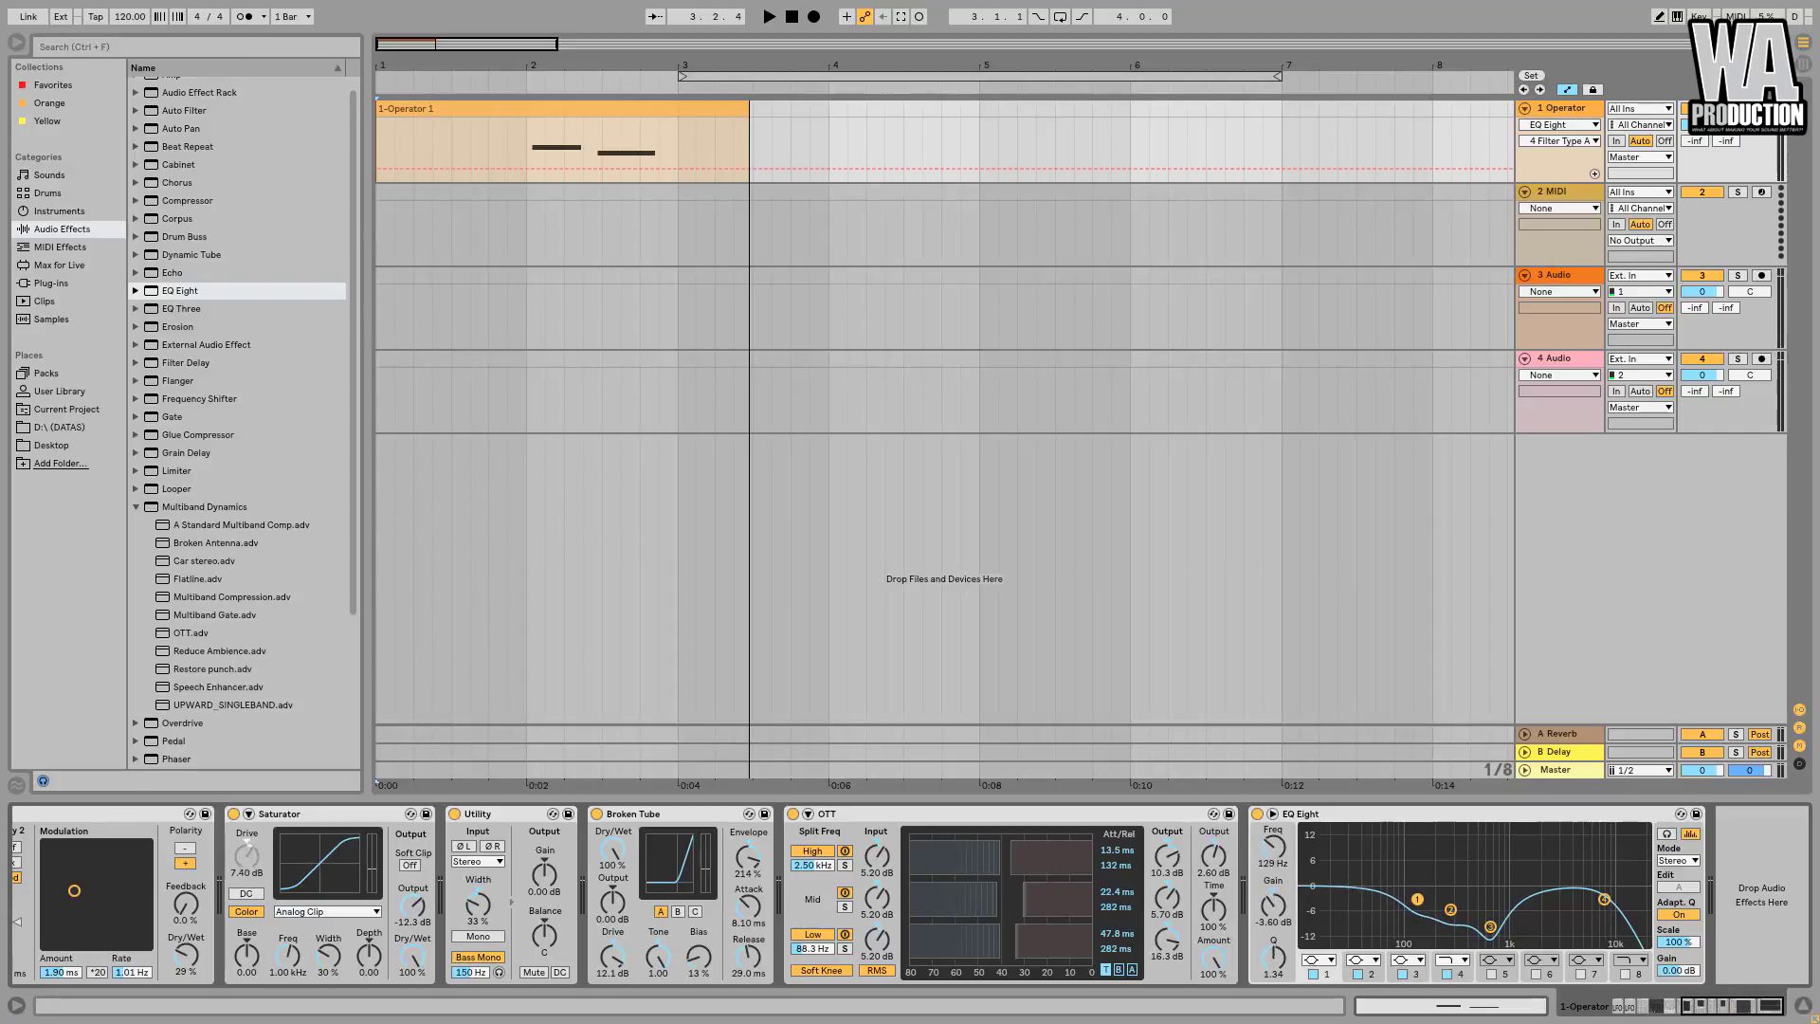
{"action": "left_click", "coordinate": [1451, 910]}
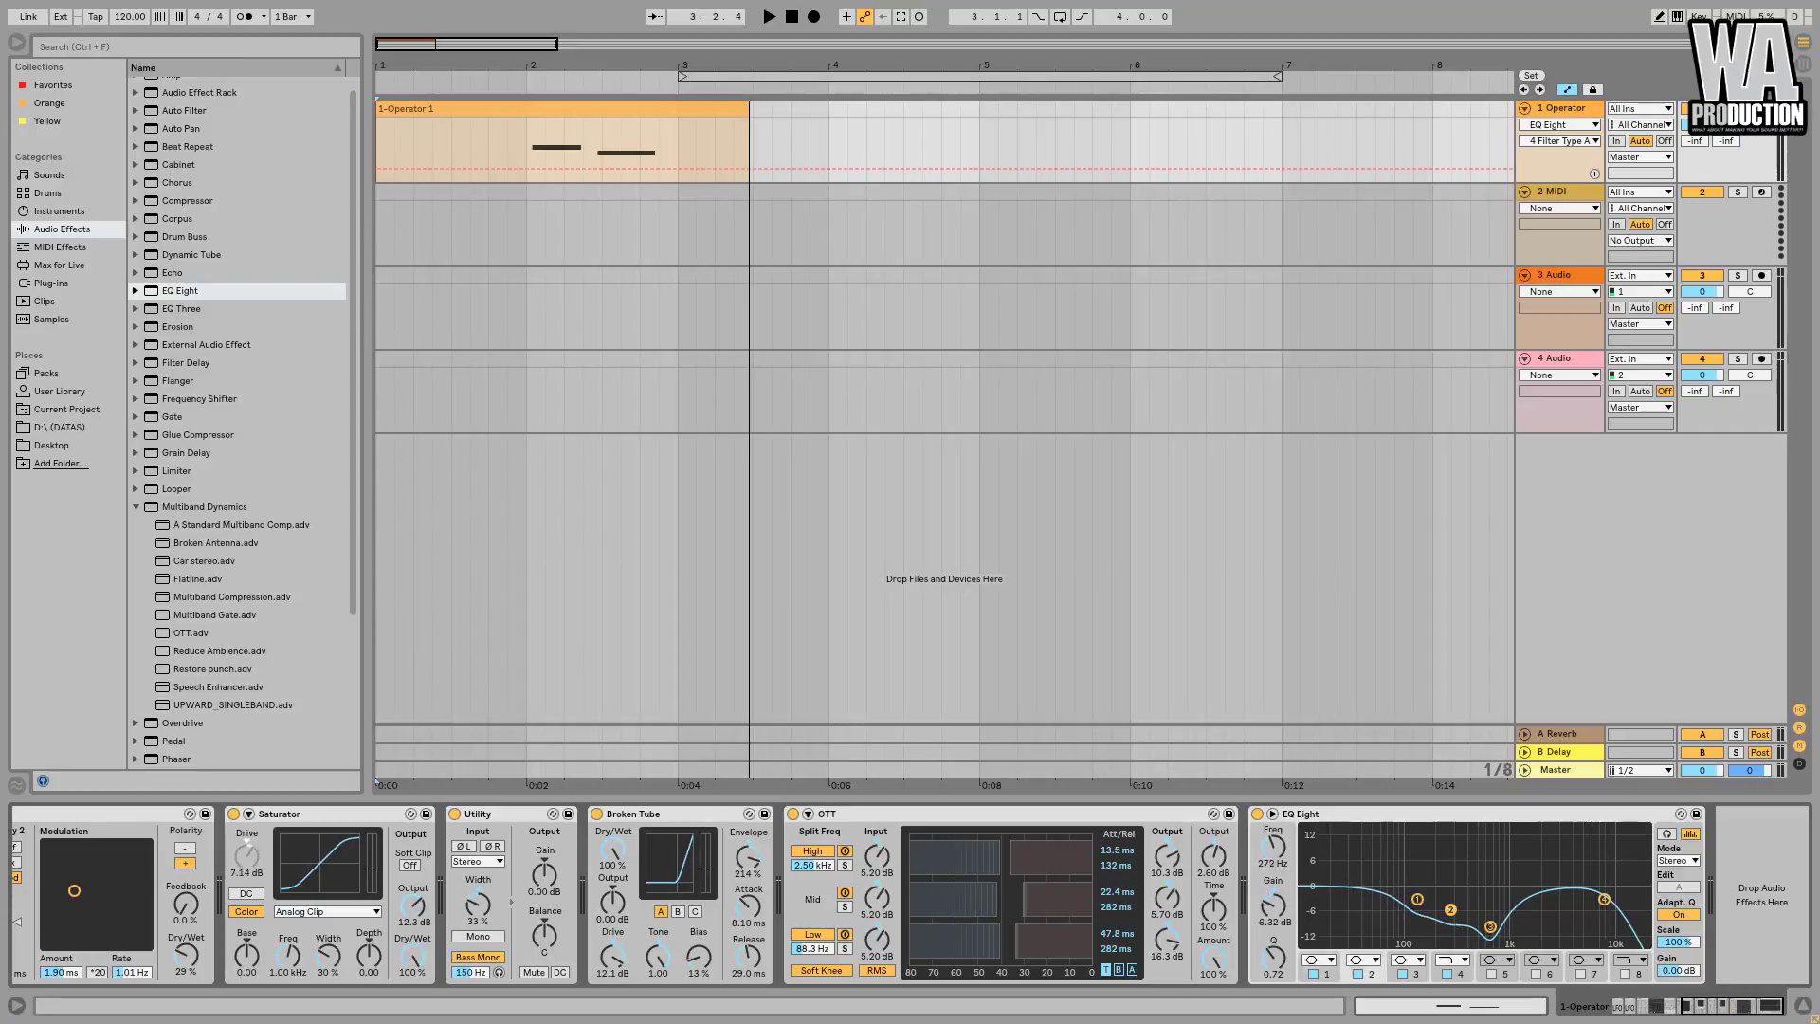
{"action": "left_click", "coordinate": [1491, 927]}
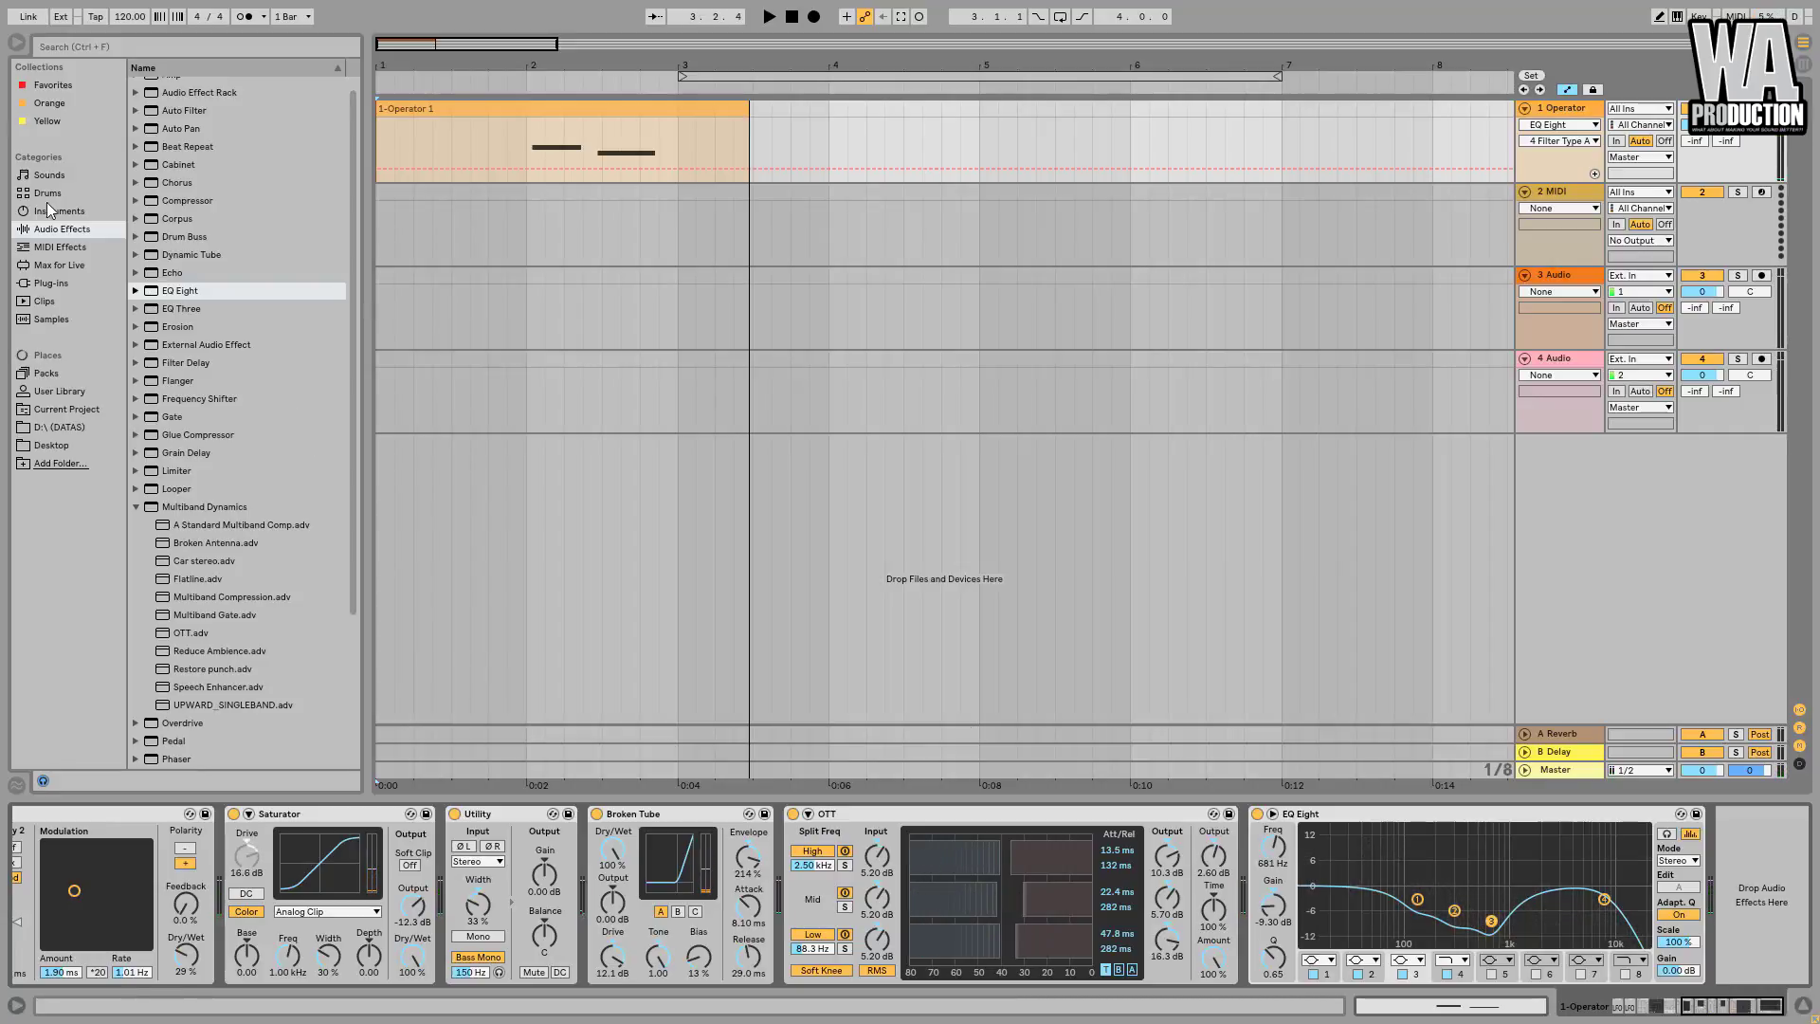
Add an Auto Filter at the end of the chain, after EQ Eight.
{"action": "scroll", "coordinate": [229, 156], "scroll_direction": "up", "scroll_amount": 1}
{"action": "left_click_drag", "start_coordinate": [169, 122], "coordinate": [1696, 929]}
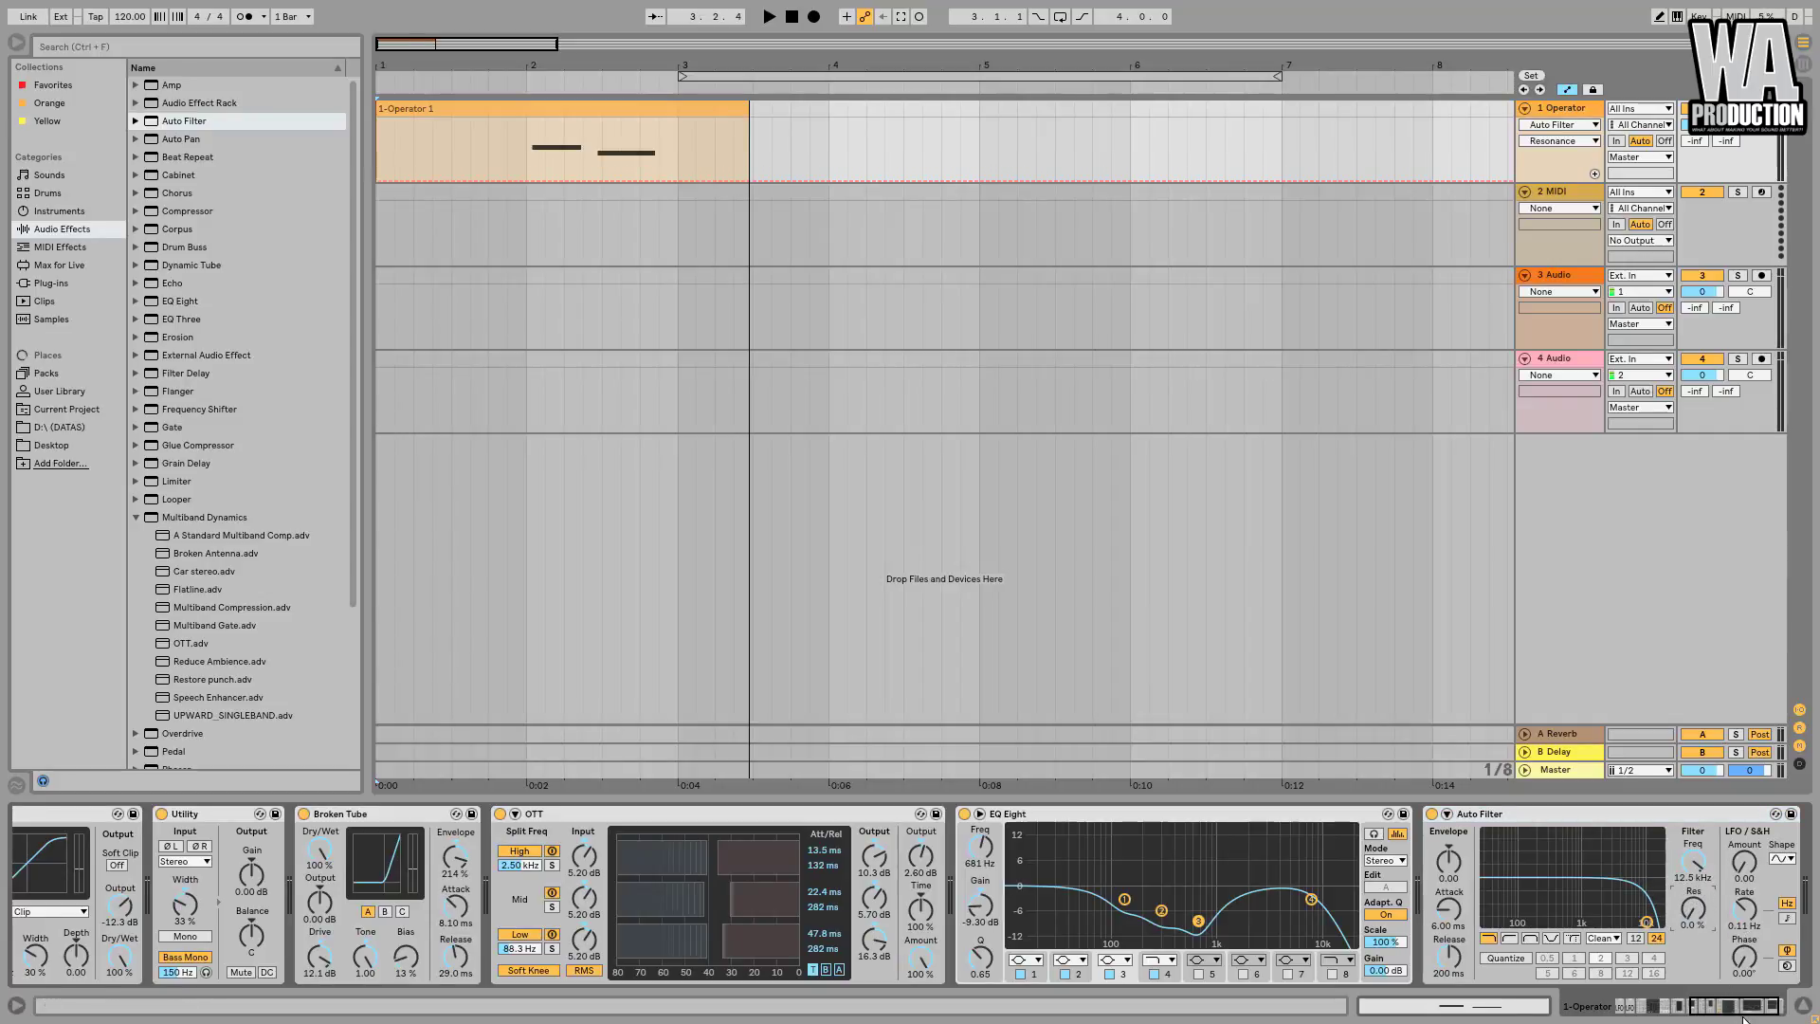
Duplicate the LFO MIDI that modulates Drive and remap the copy to the Auto Filter's frequency.
{"action": "left_click_drag", "start_coordinate": [1735, 1006], "coordinate": [1535, 1011]}
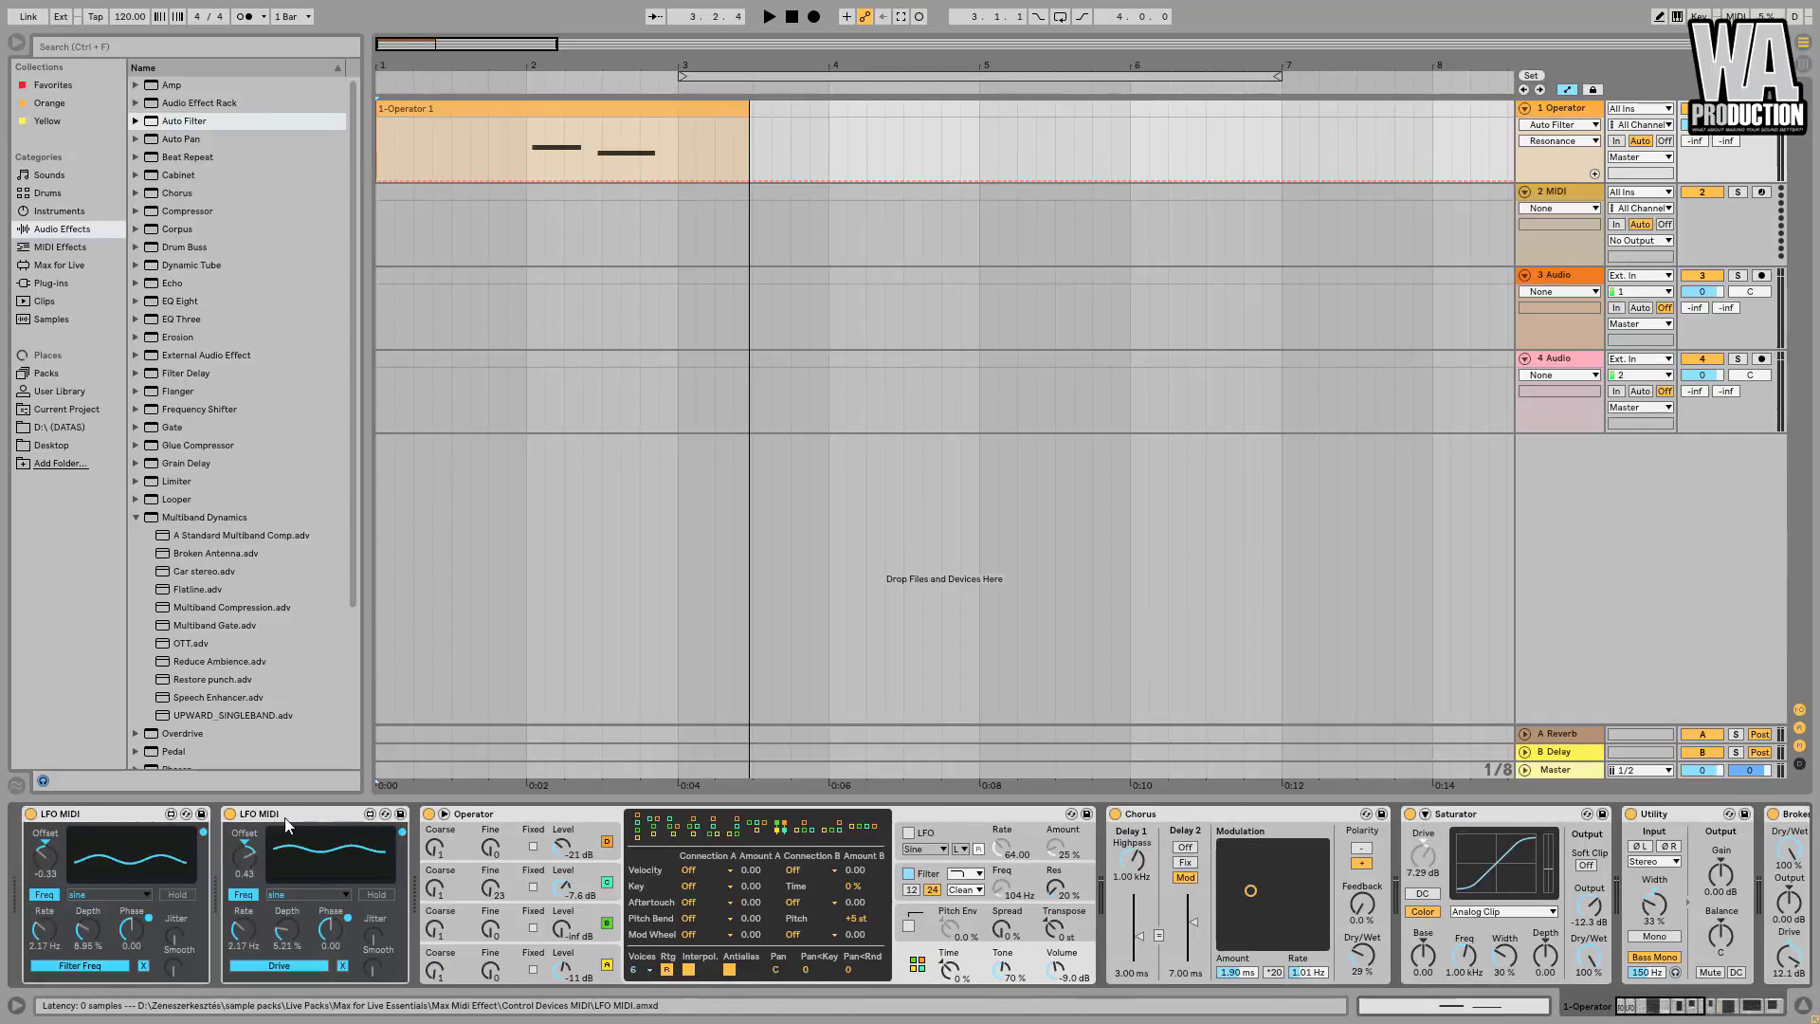
{"action": "right_click", "coordinate": [284, 819]}
{"action": "left_click", "coordinate": [339, 651]}
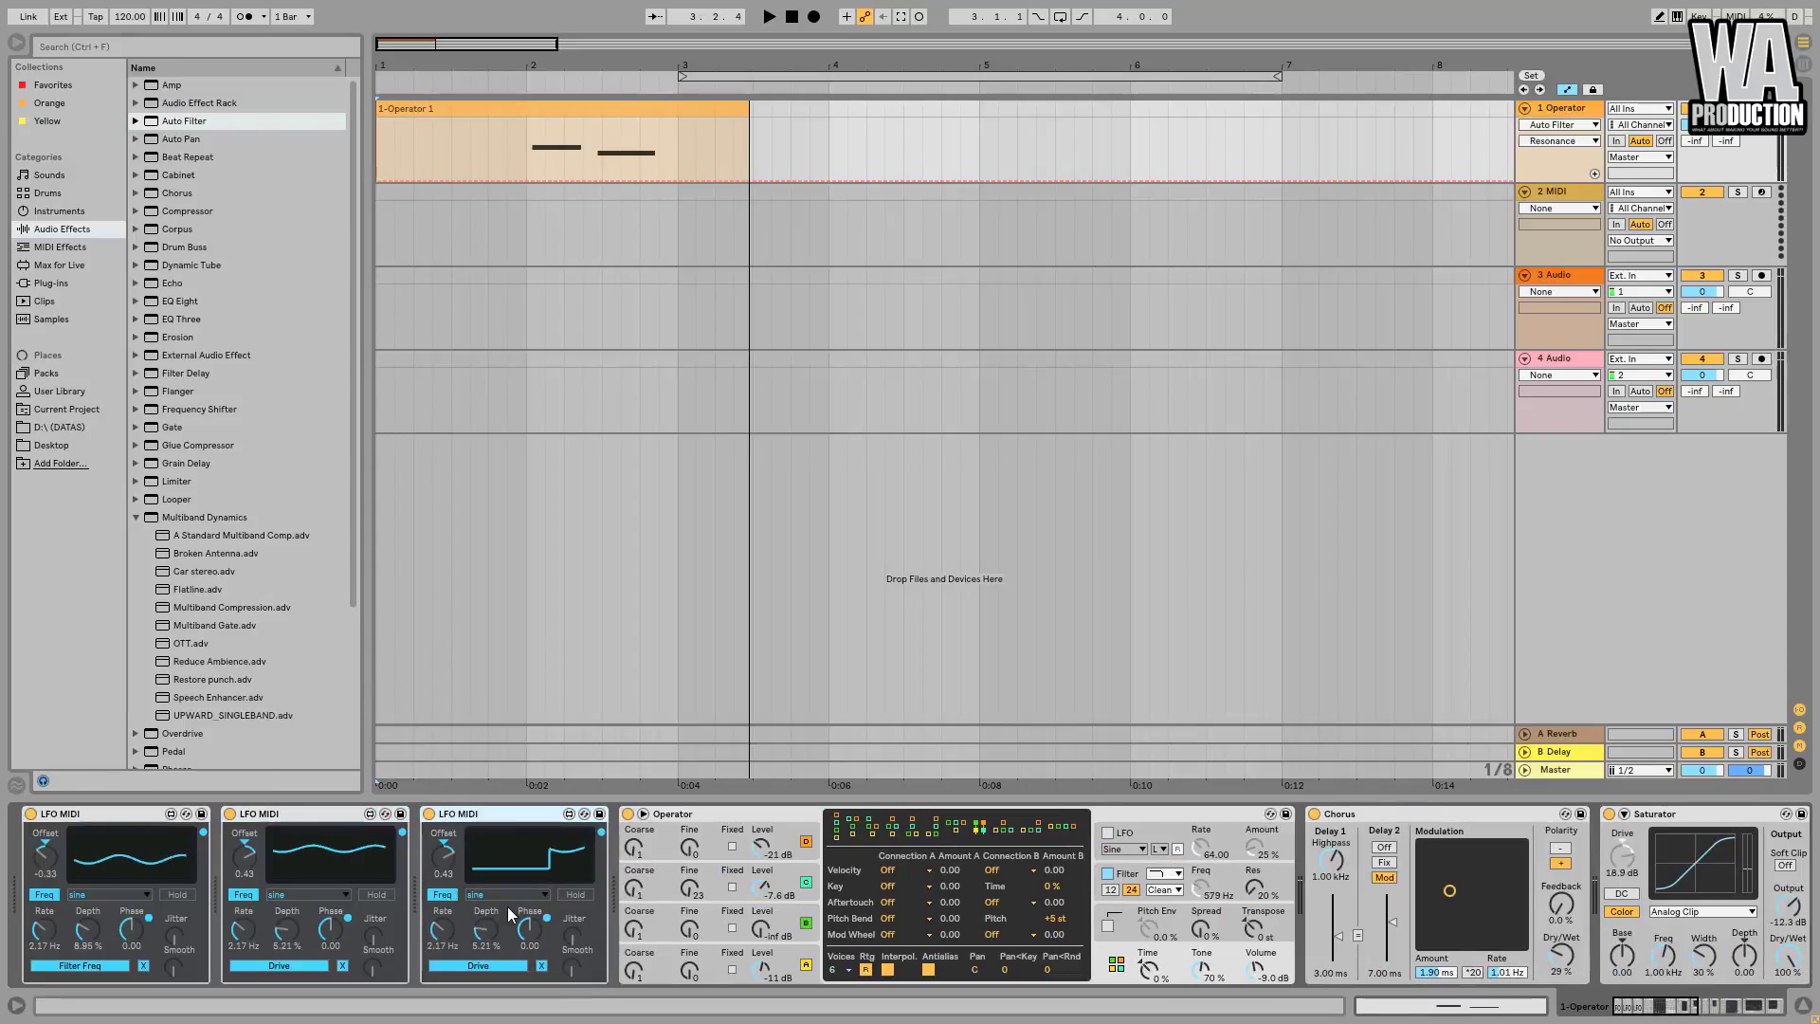
{"action": "left_click", "coordinate": [543, 965]}
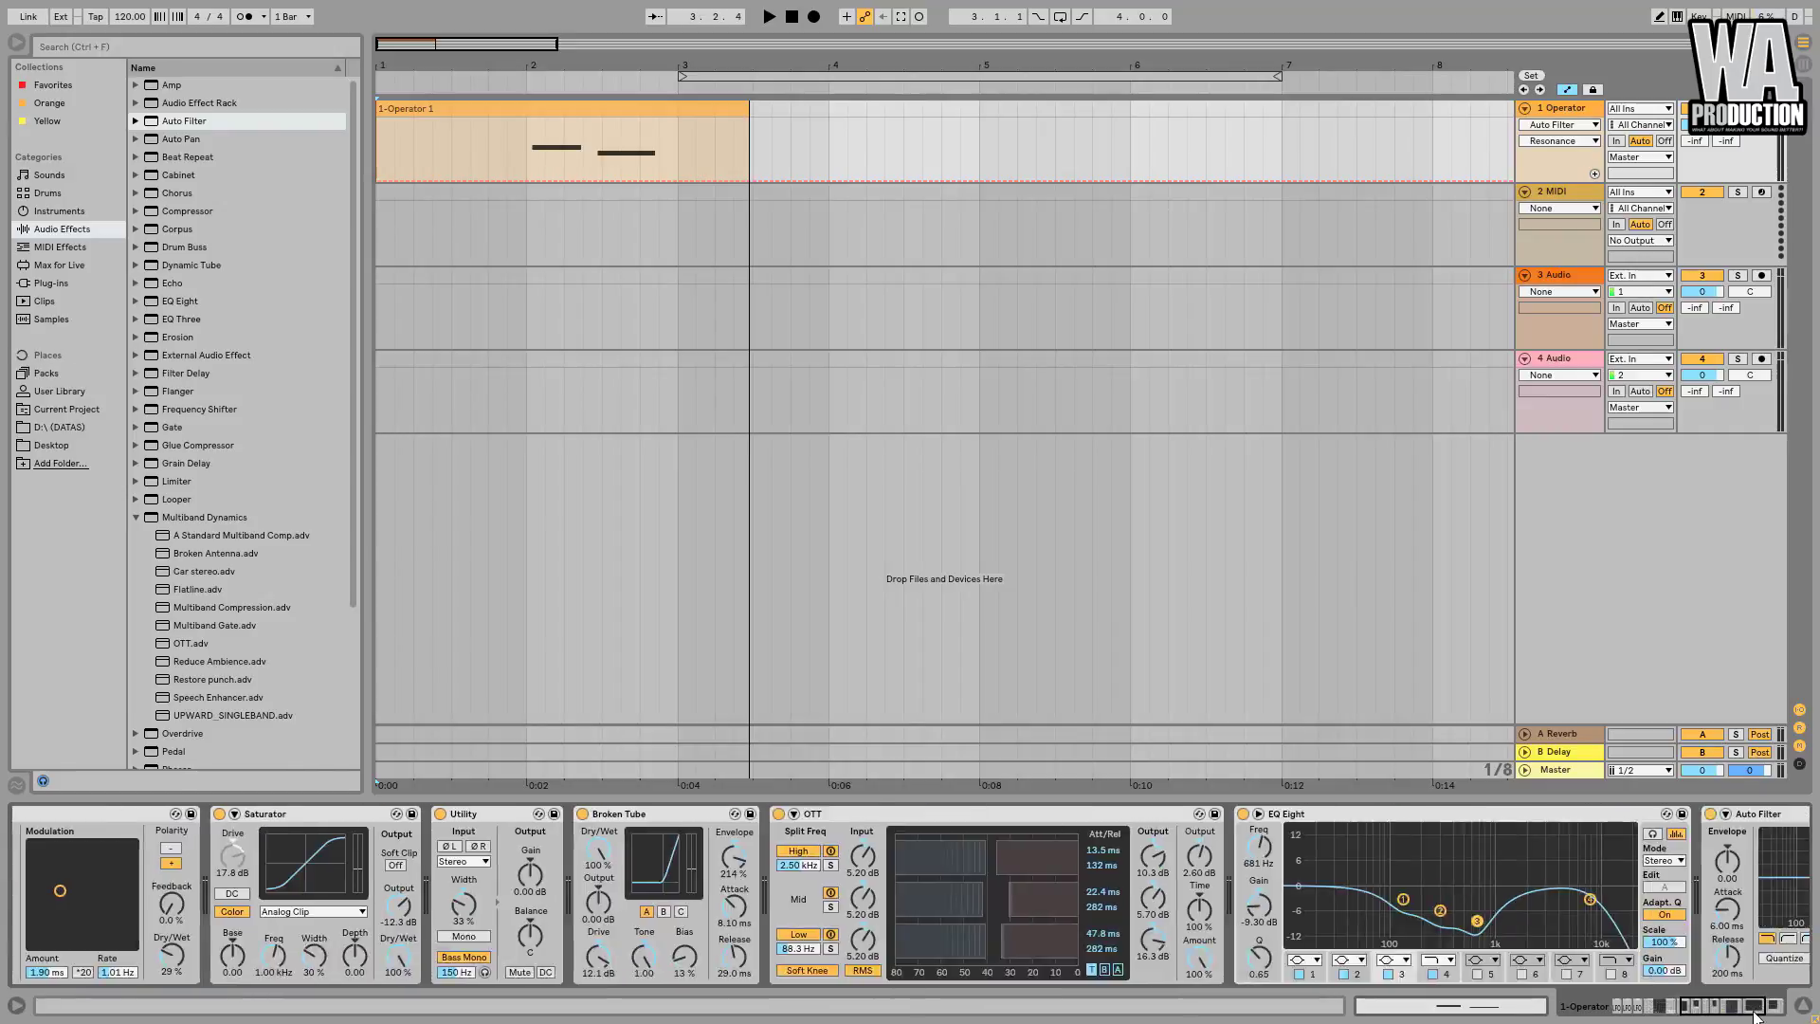
{"action": "scroll", "coordinate": [1640, 977], "scroll_direction": "down", "scroll_amount": 10}
{"action": "left_click", "coordinate": [1603, 869]}
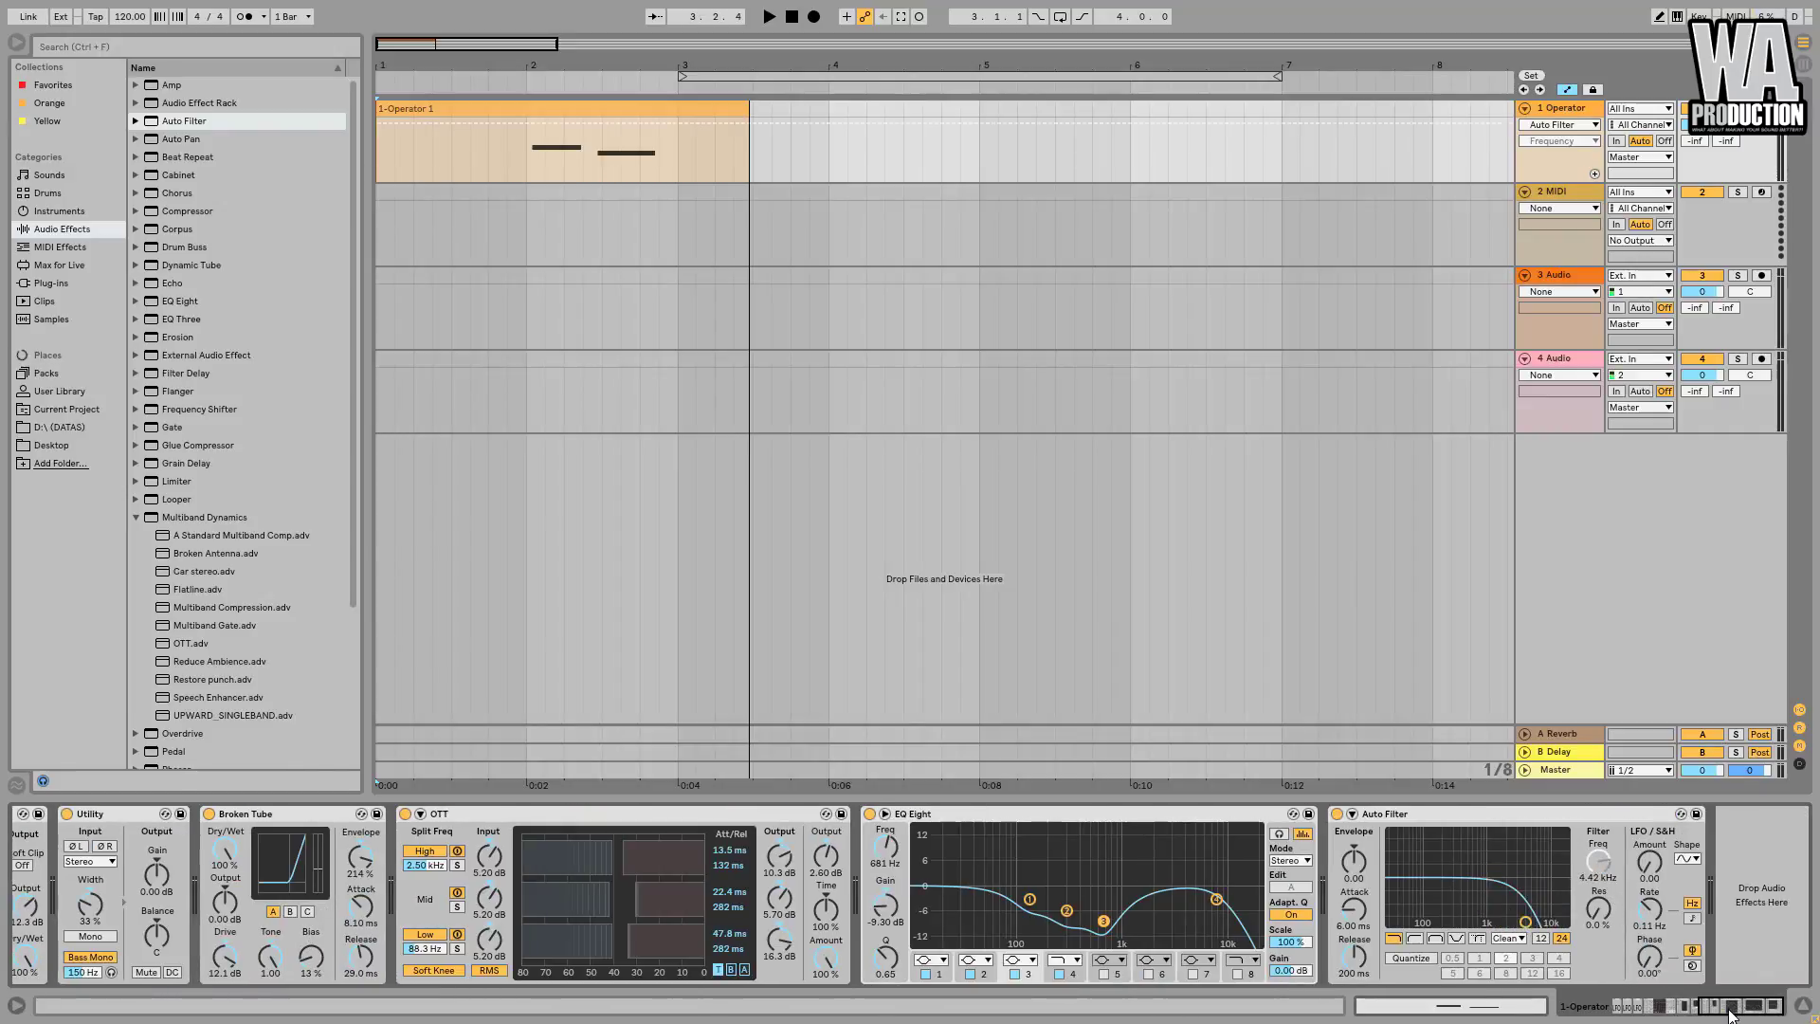
Set the offset of the LFO driving the Auto Filter's frequency to -0.09 and increase its depth.
{"action": "left_click_drag", "start_coordinate": [1716, 1008], "coordinate": [1712, 1010]}
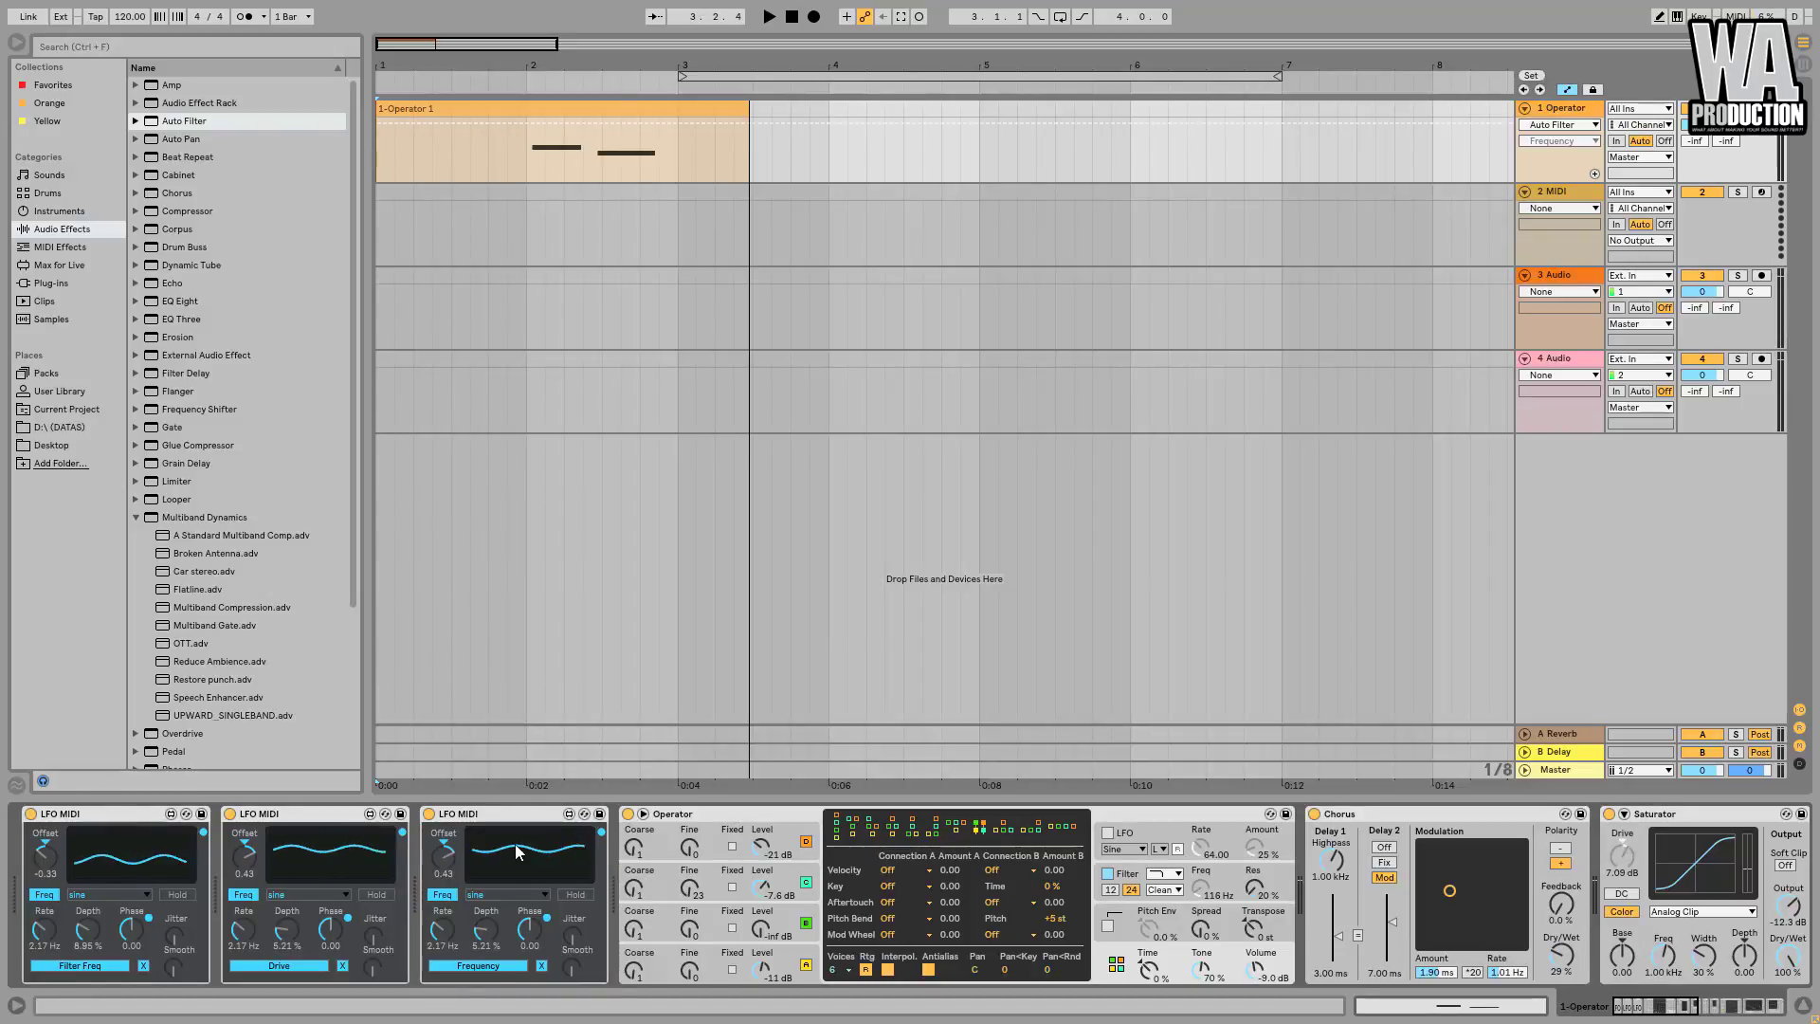
{"action": "left_click_drag", "start_coordinate": [510, 842], "coordinate": [444, 892]}
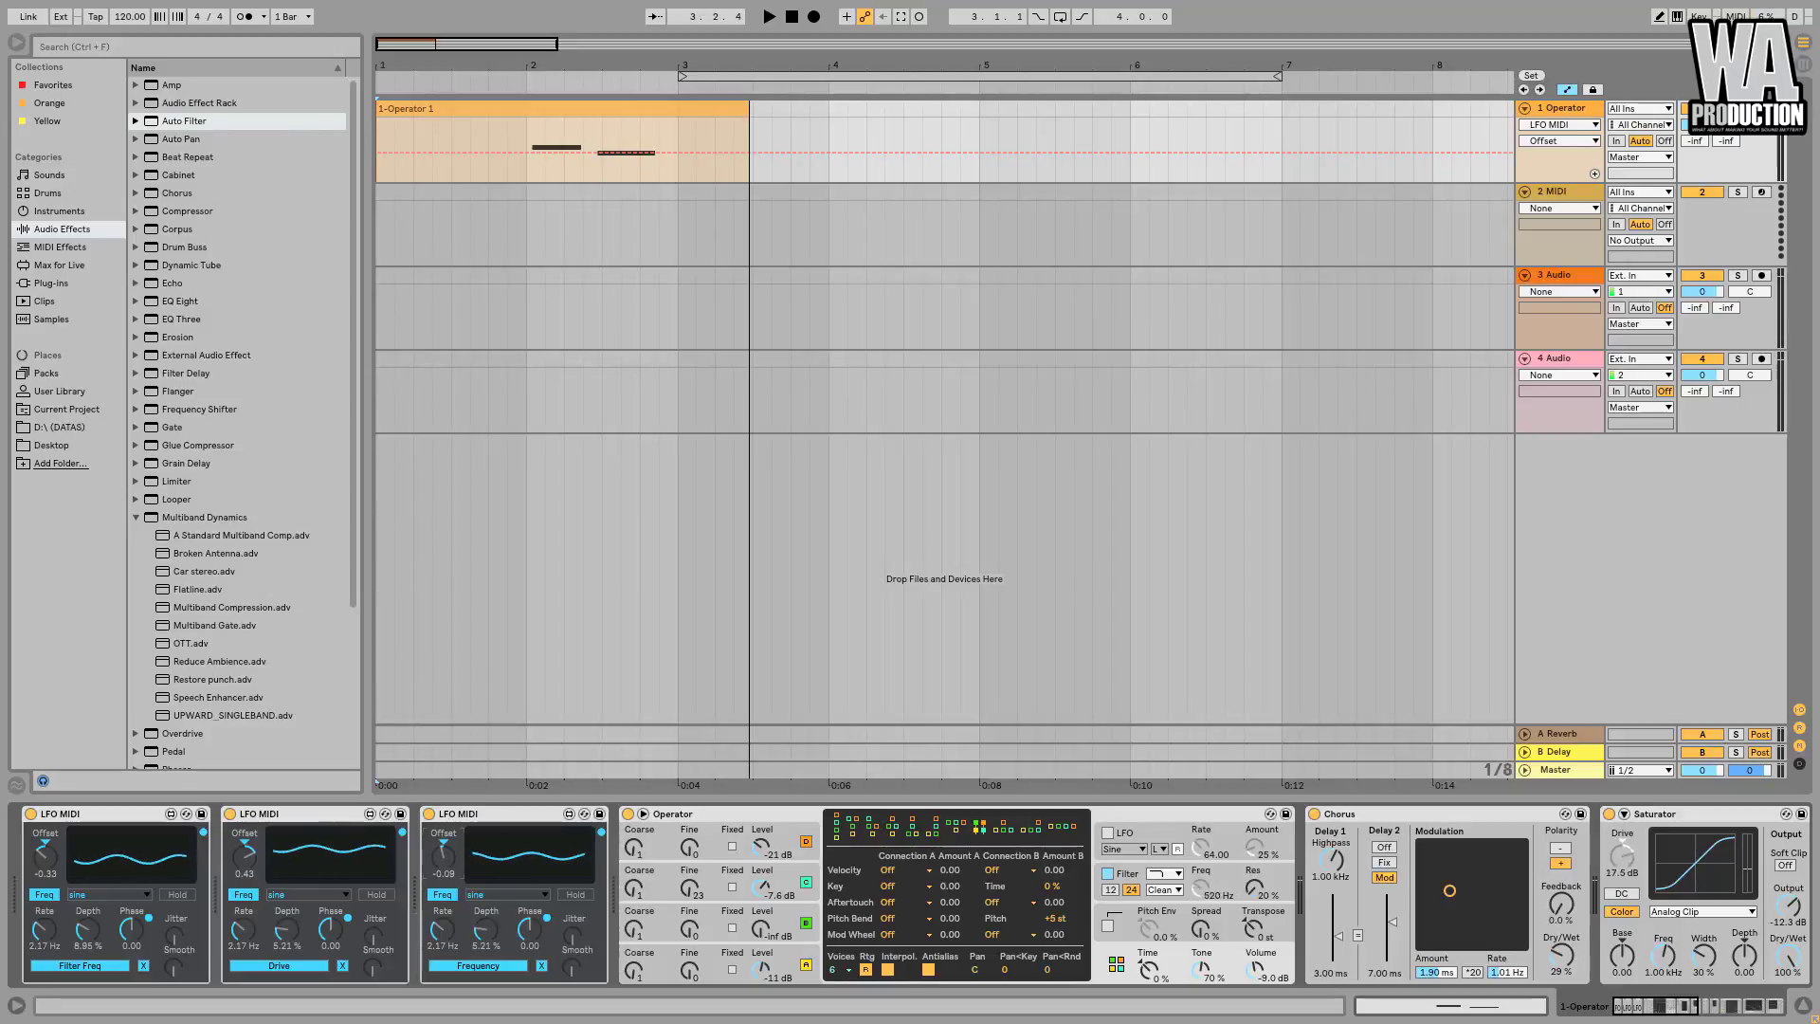
{"action": "left_click_drag", "start_coordinate": [486, 931], "coordinate": [485, 892]}
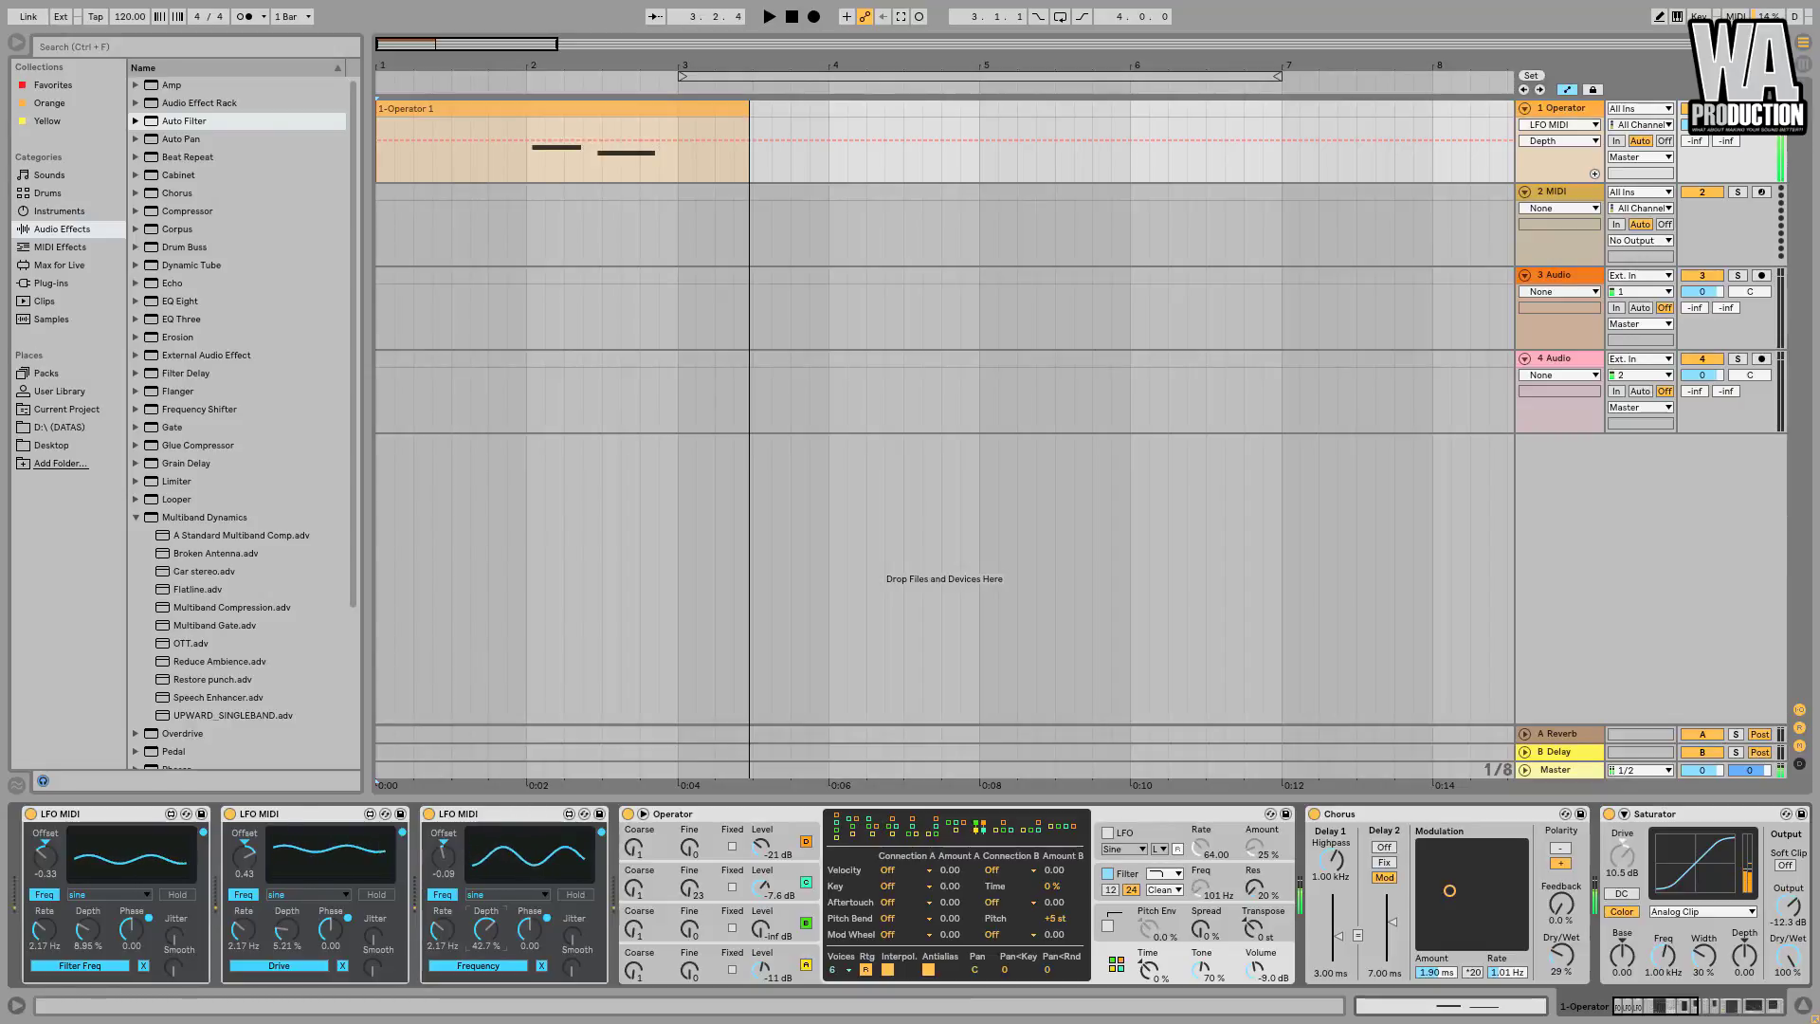
{"action": "left_click_drag", "start_coordinate": [490, 935], "coordinate": [490, 920]}
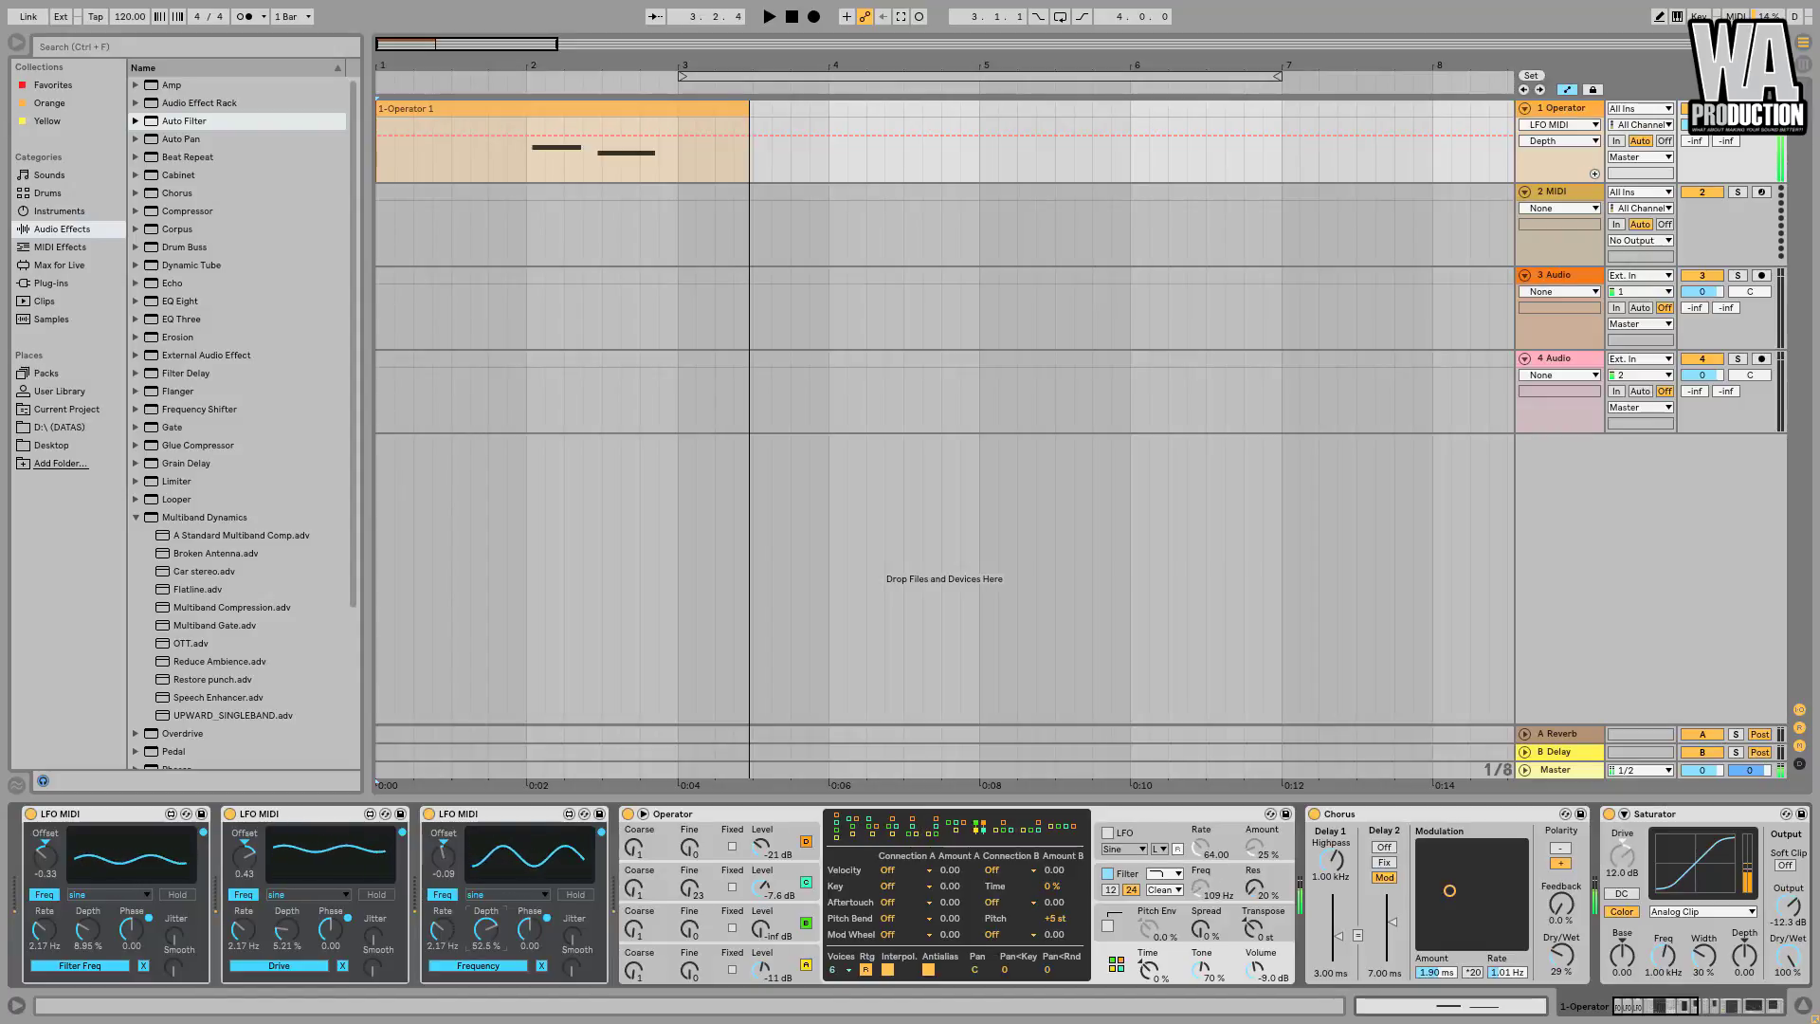
Show Operator's filter settings and set the shaper drive to 3.38 dB.
{"action": "left_click", "coordinate": [1202, 884]}
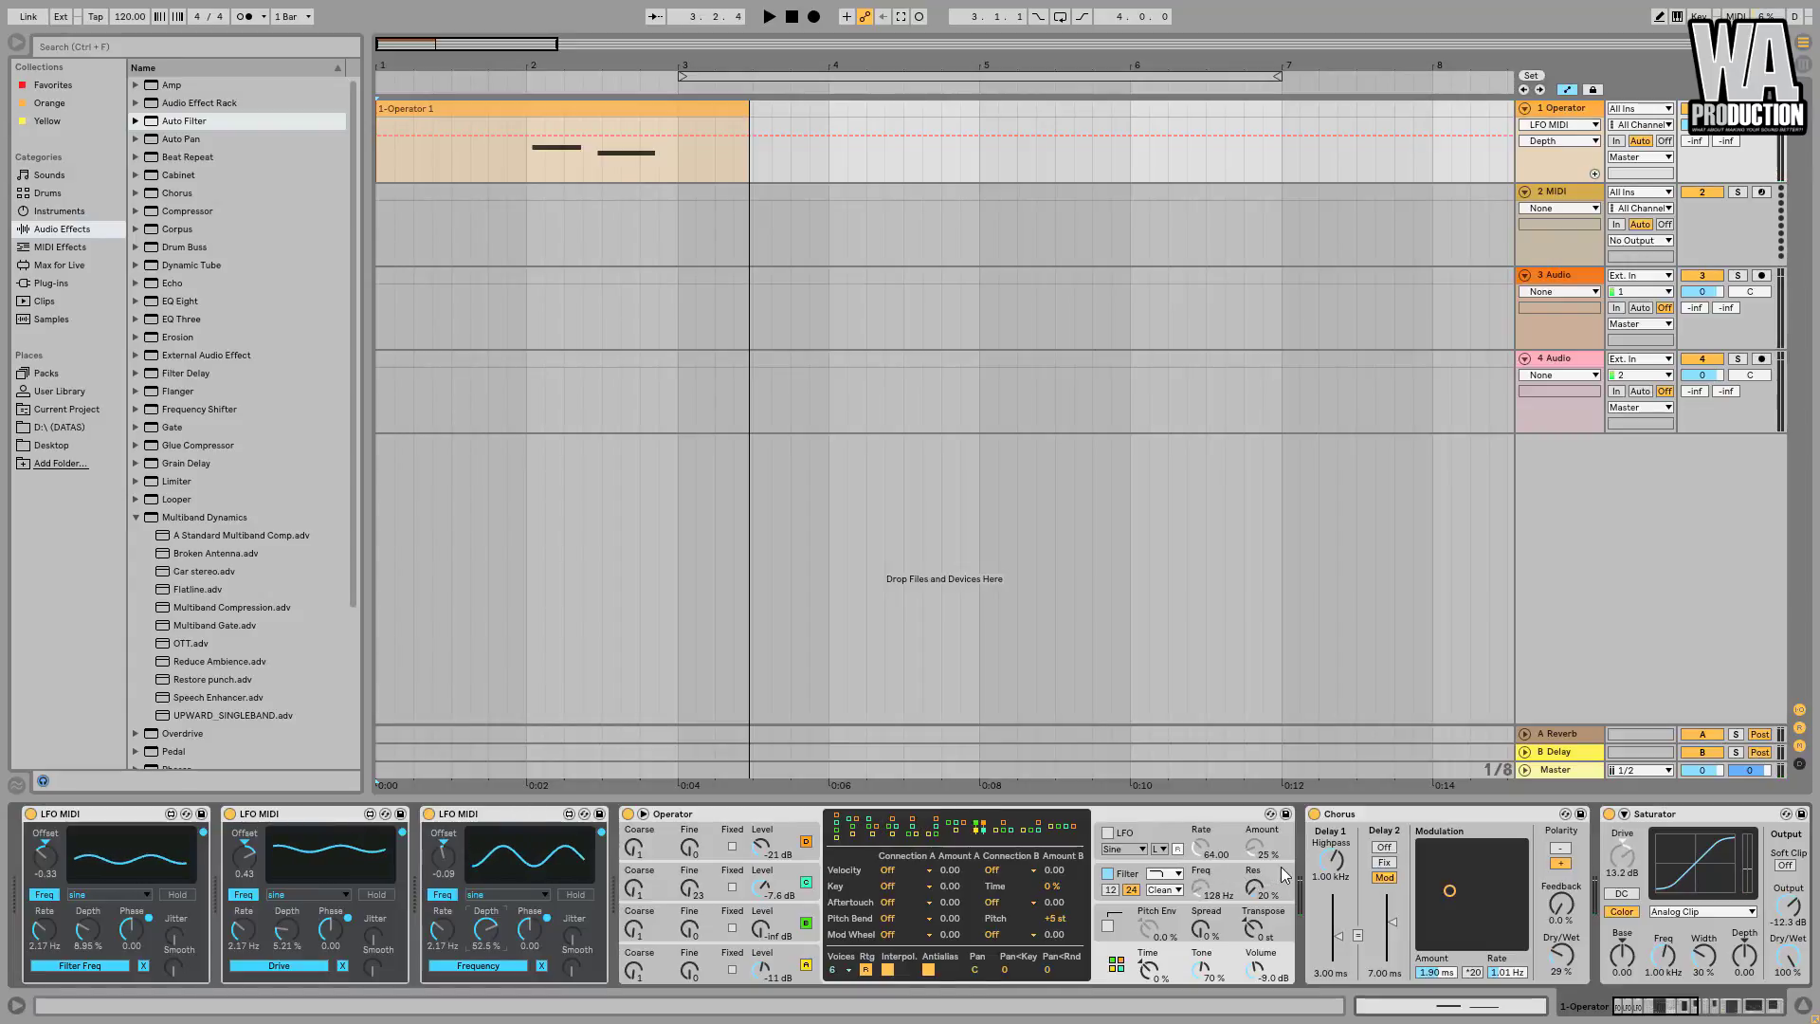
{"action": "left_click", "coordinate": [1259, 886]}
{"action": "left_click_drag", "start_coordinate": [1065, 945], "coordinate": [1065, 974]}
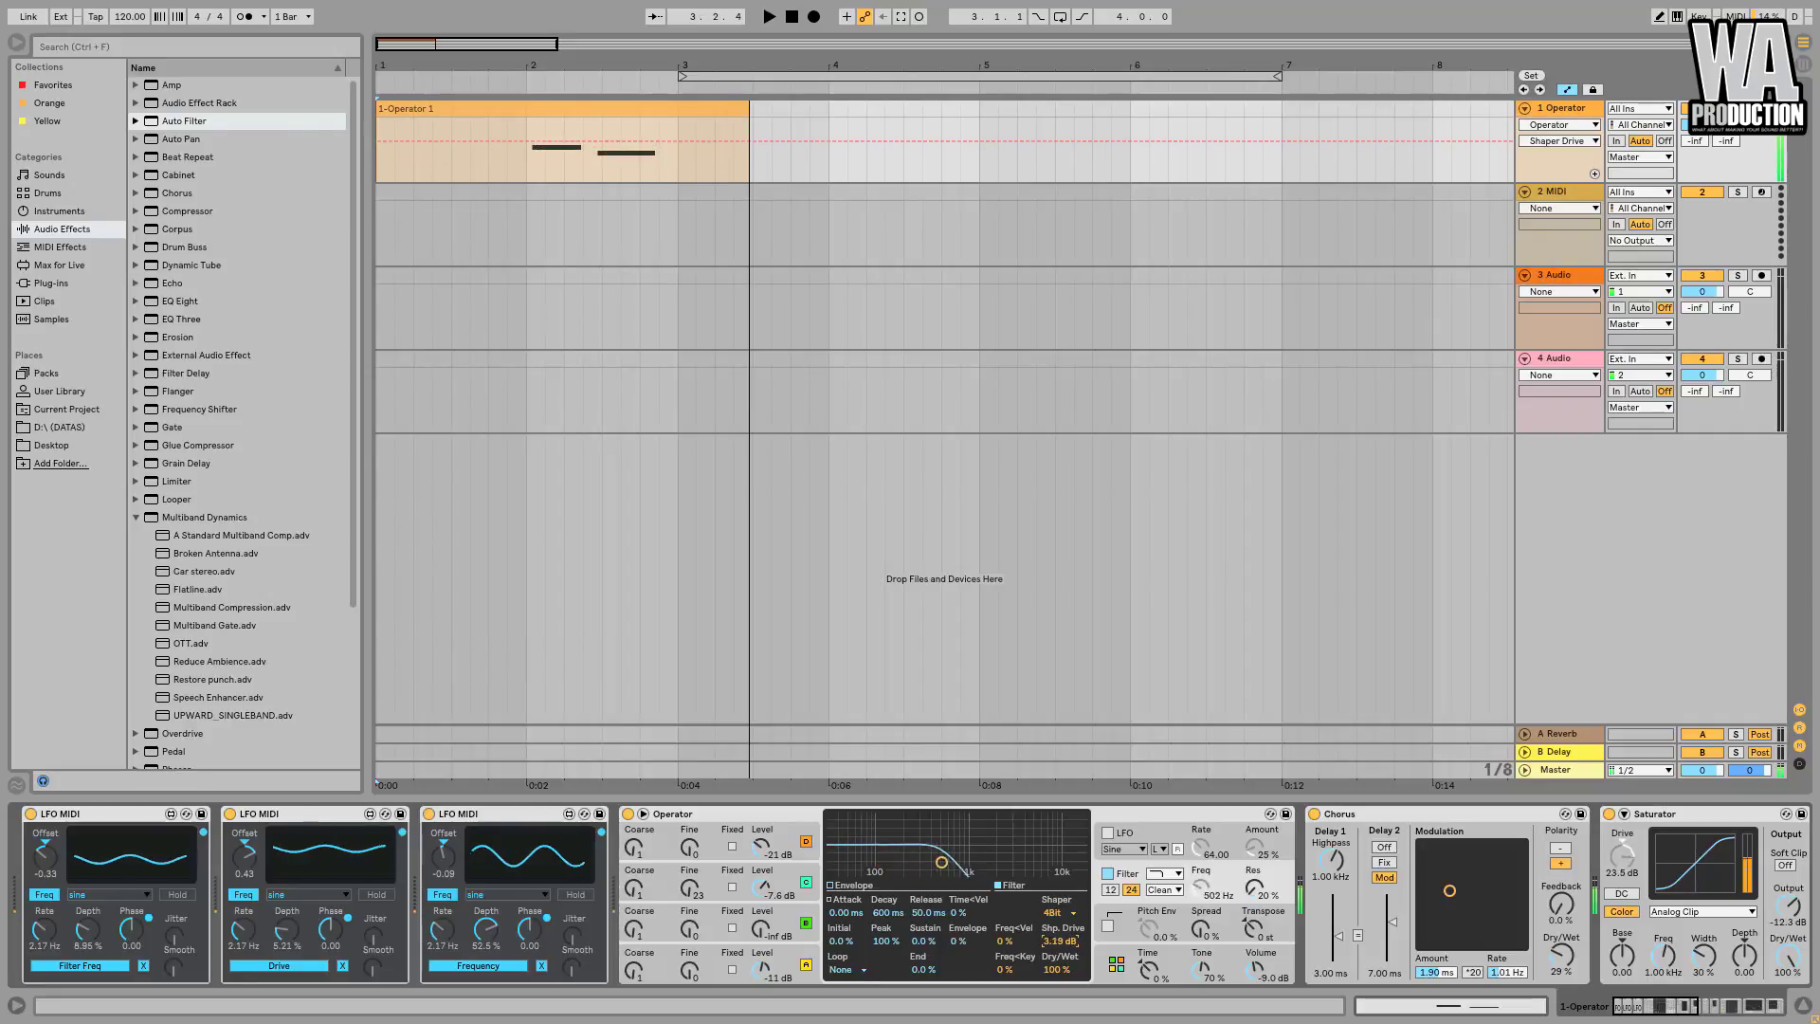
Lower Operator's oscillator D level to -22 dB and oscillator C level to -9.7 dB.
{"action": "left_click_drag", "start_coordinate": [771, 856], "coordinate": [771, 866]}
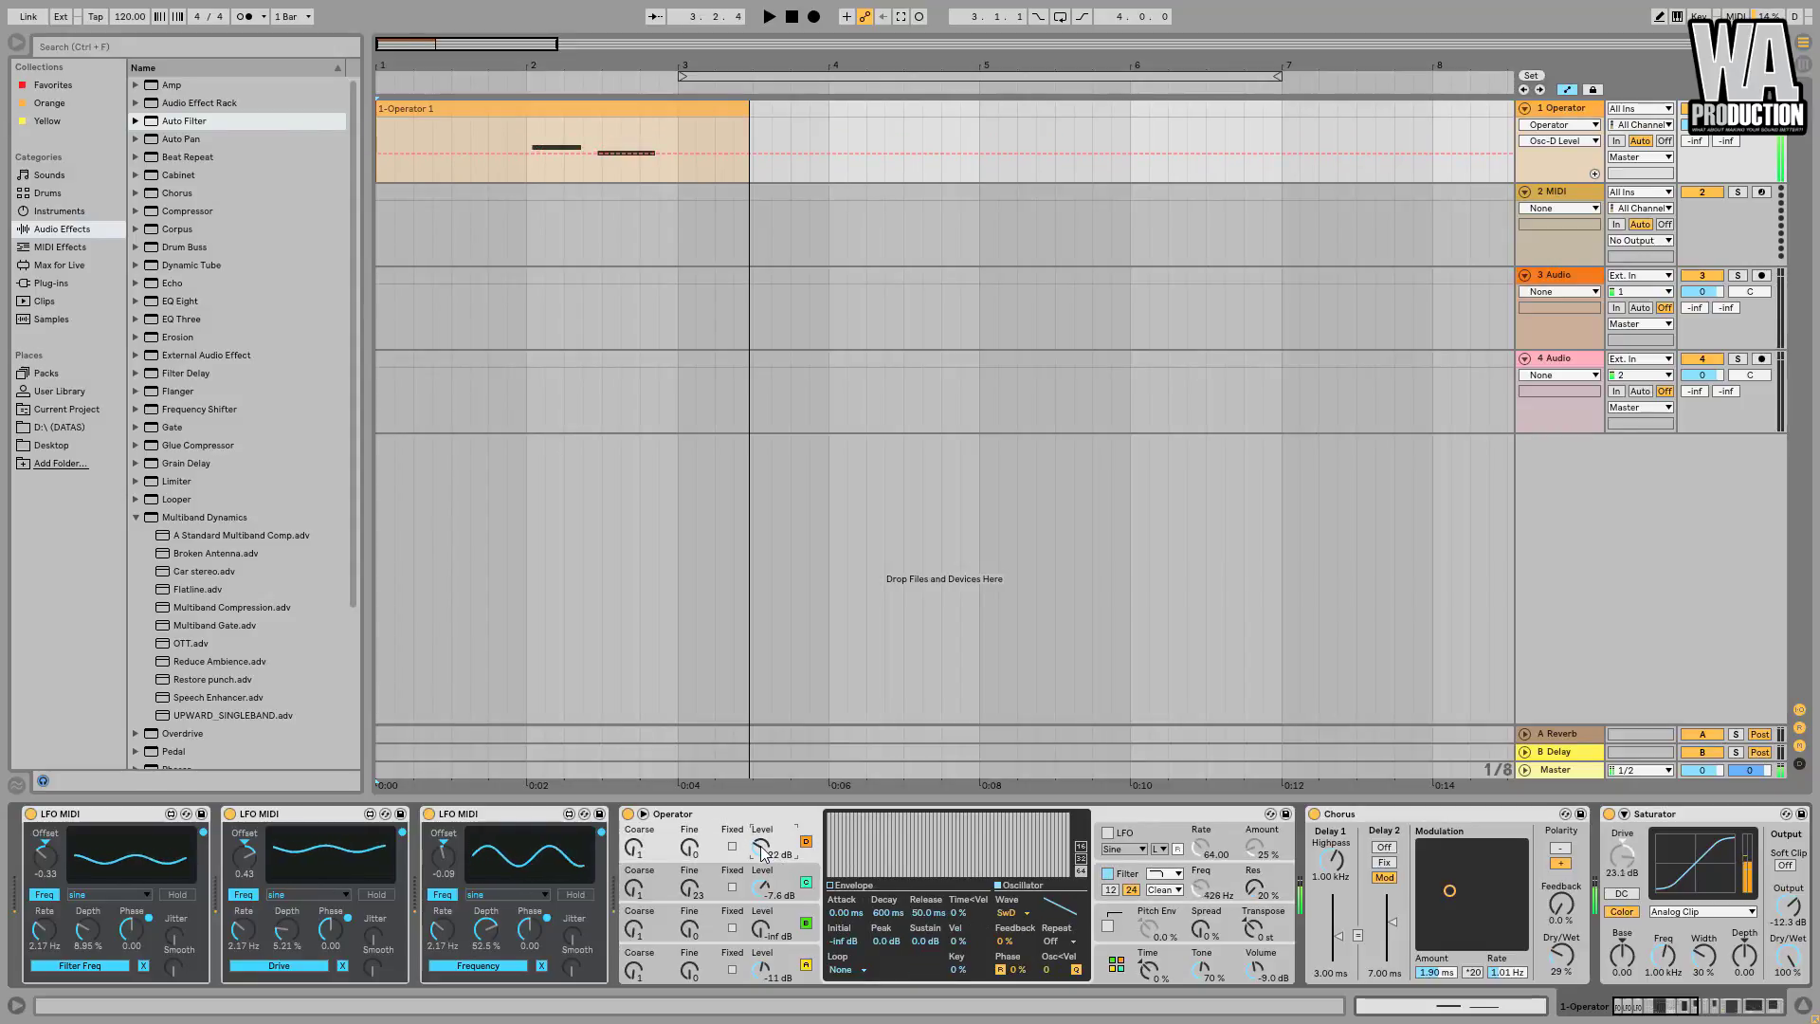
{"action": "left_click_drag", "start_coordinate": [764, 890], "coordinate": [763, 896]}
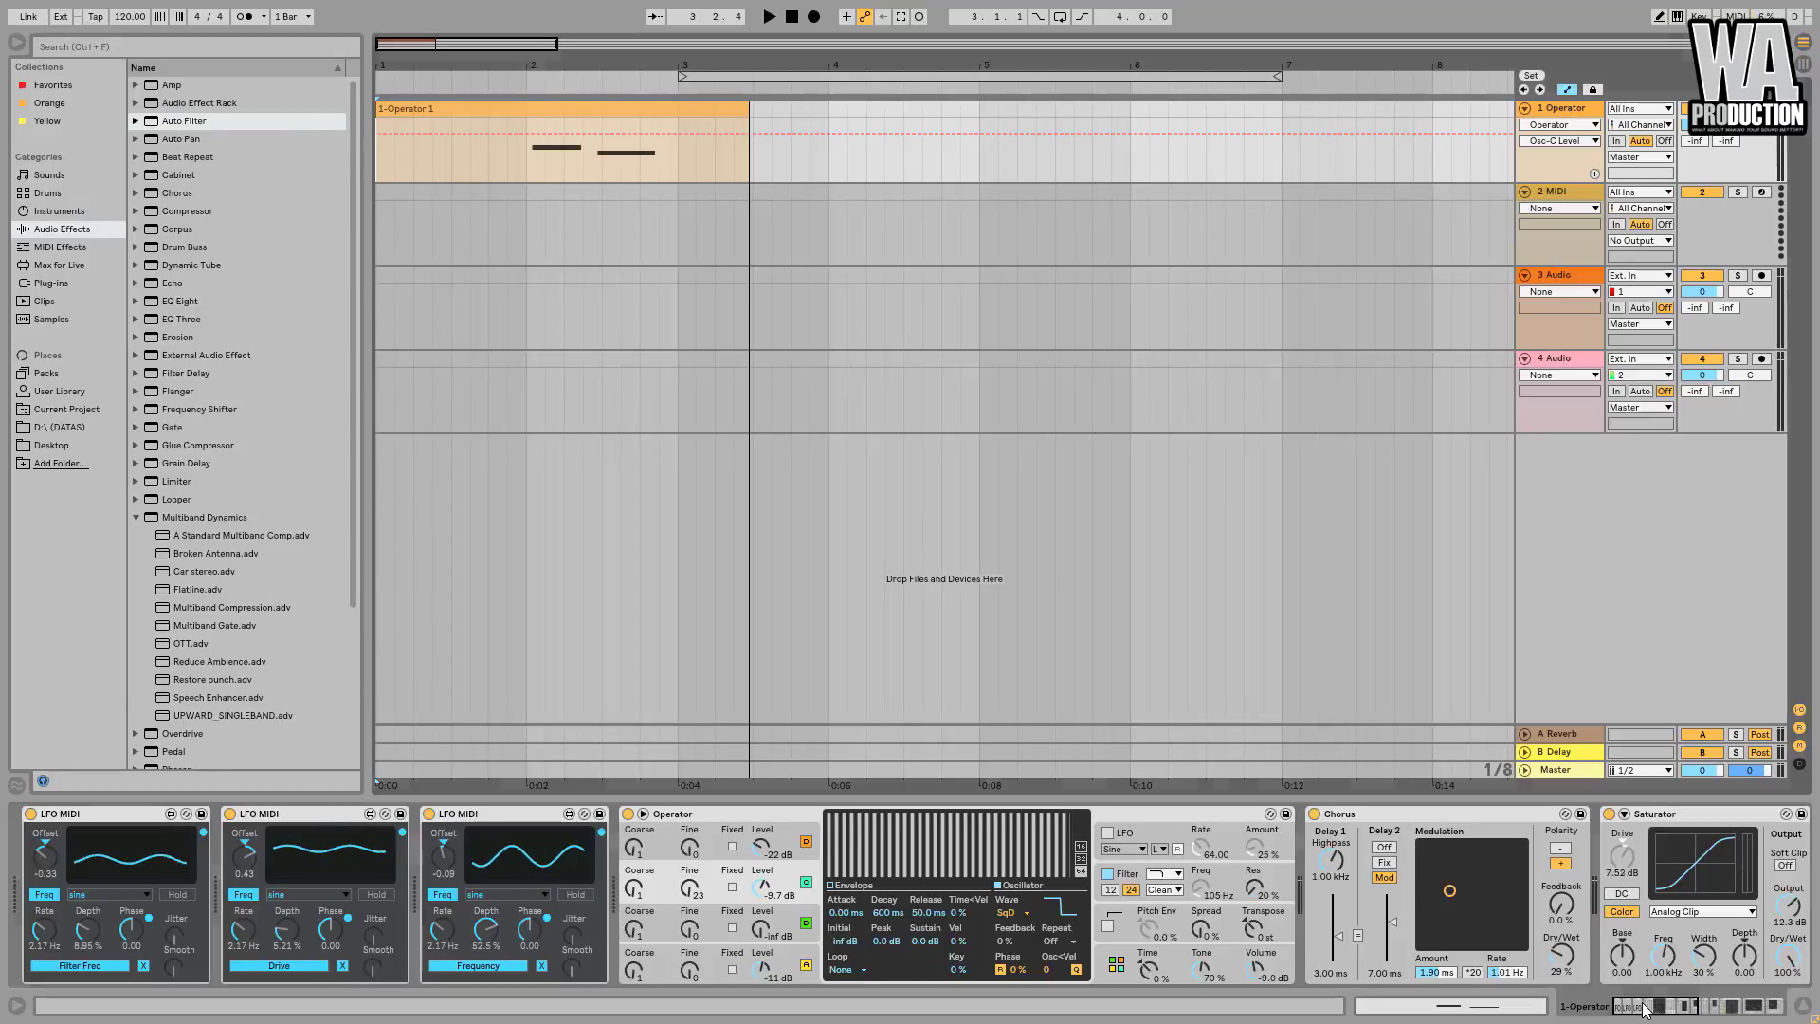
{"action": "left_click", "coordinate": [1704, 1008]}
{"action": "left_click_drag", "start_coordinate": [1704, 1009], "coordinate": [1709, 1014]}
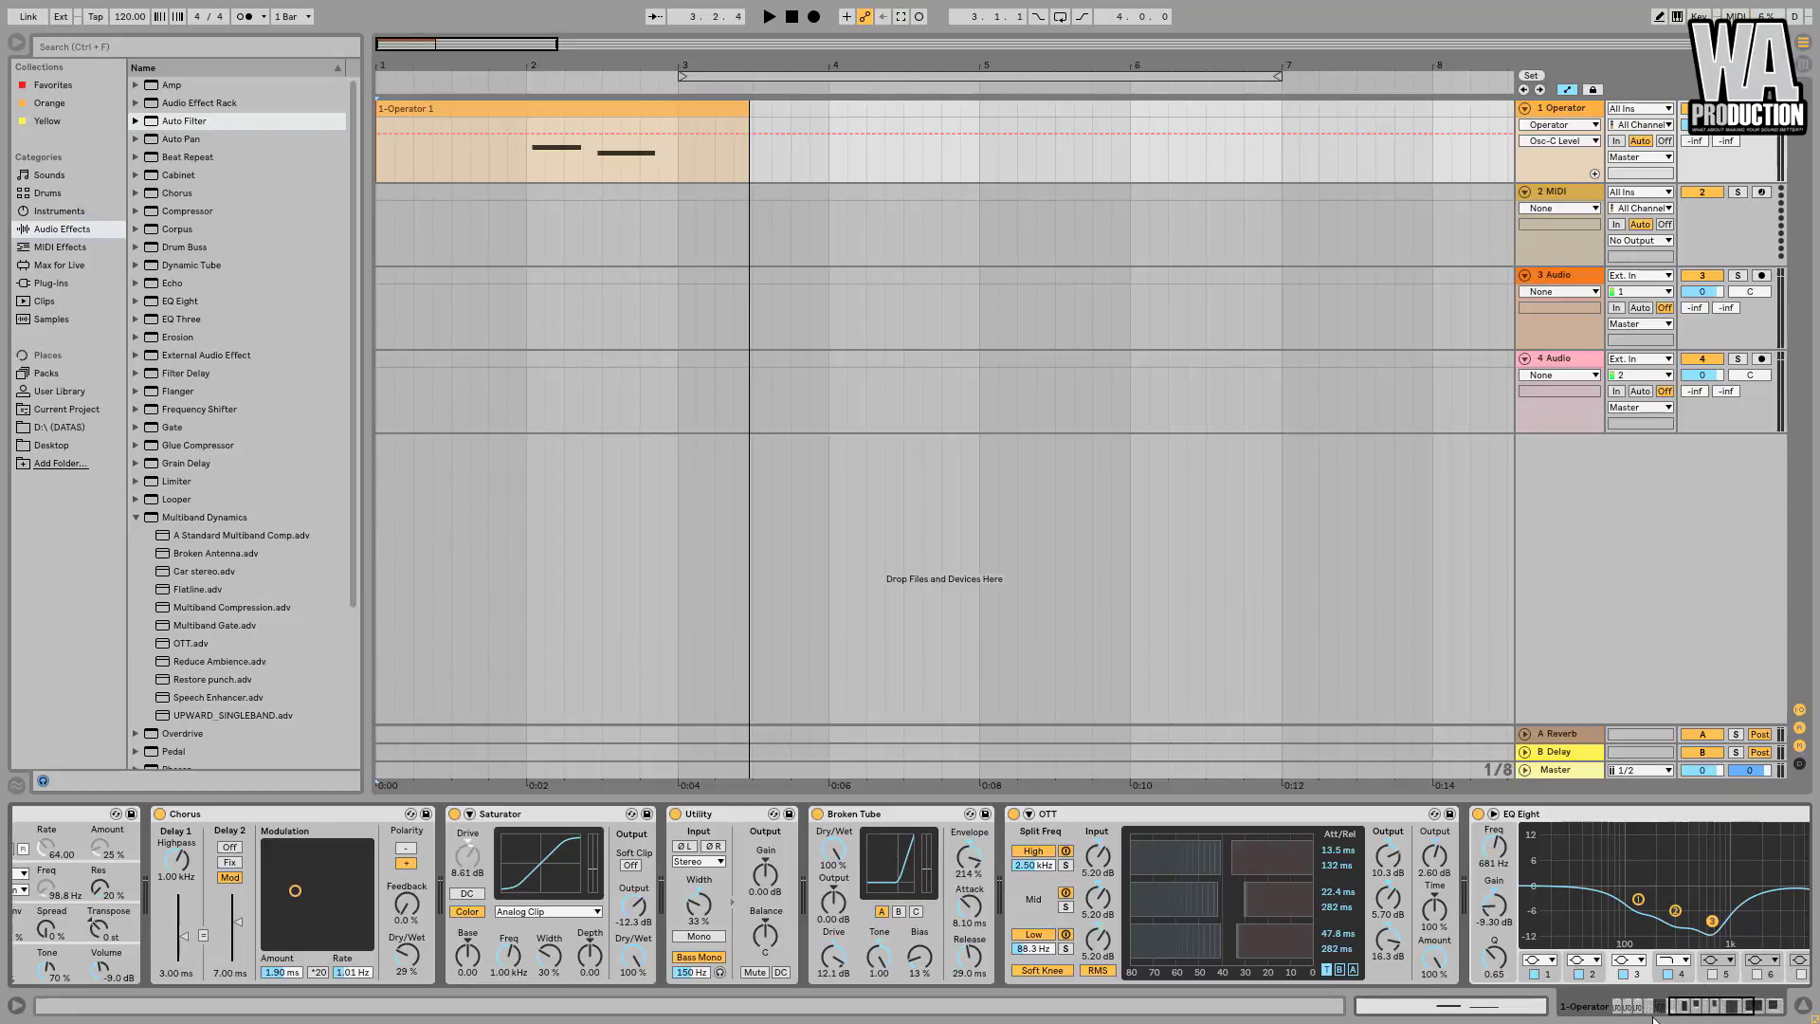
{"action": "left_click_drag", "start_coordinate": [1713, 1015], "coordinate": [1613, 1021]}
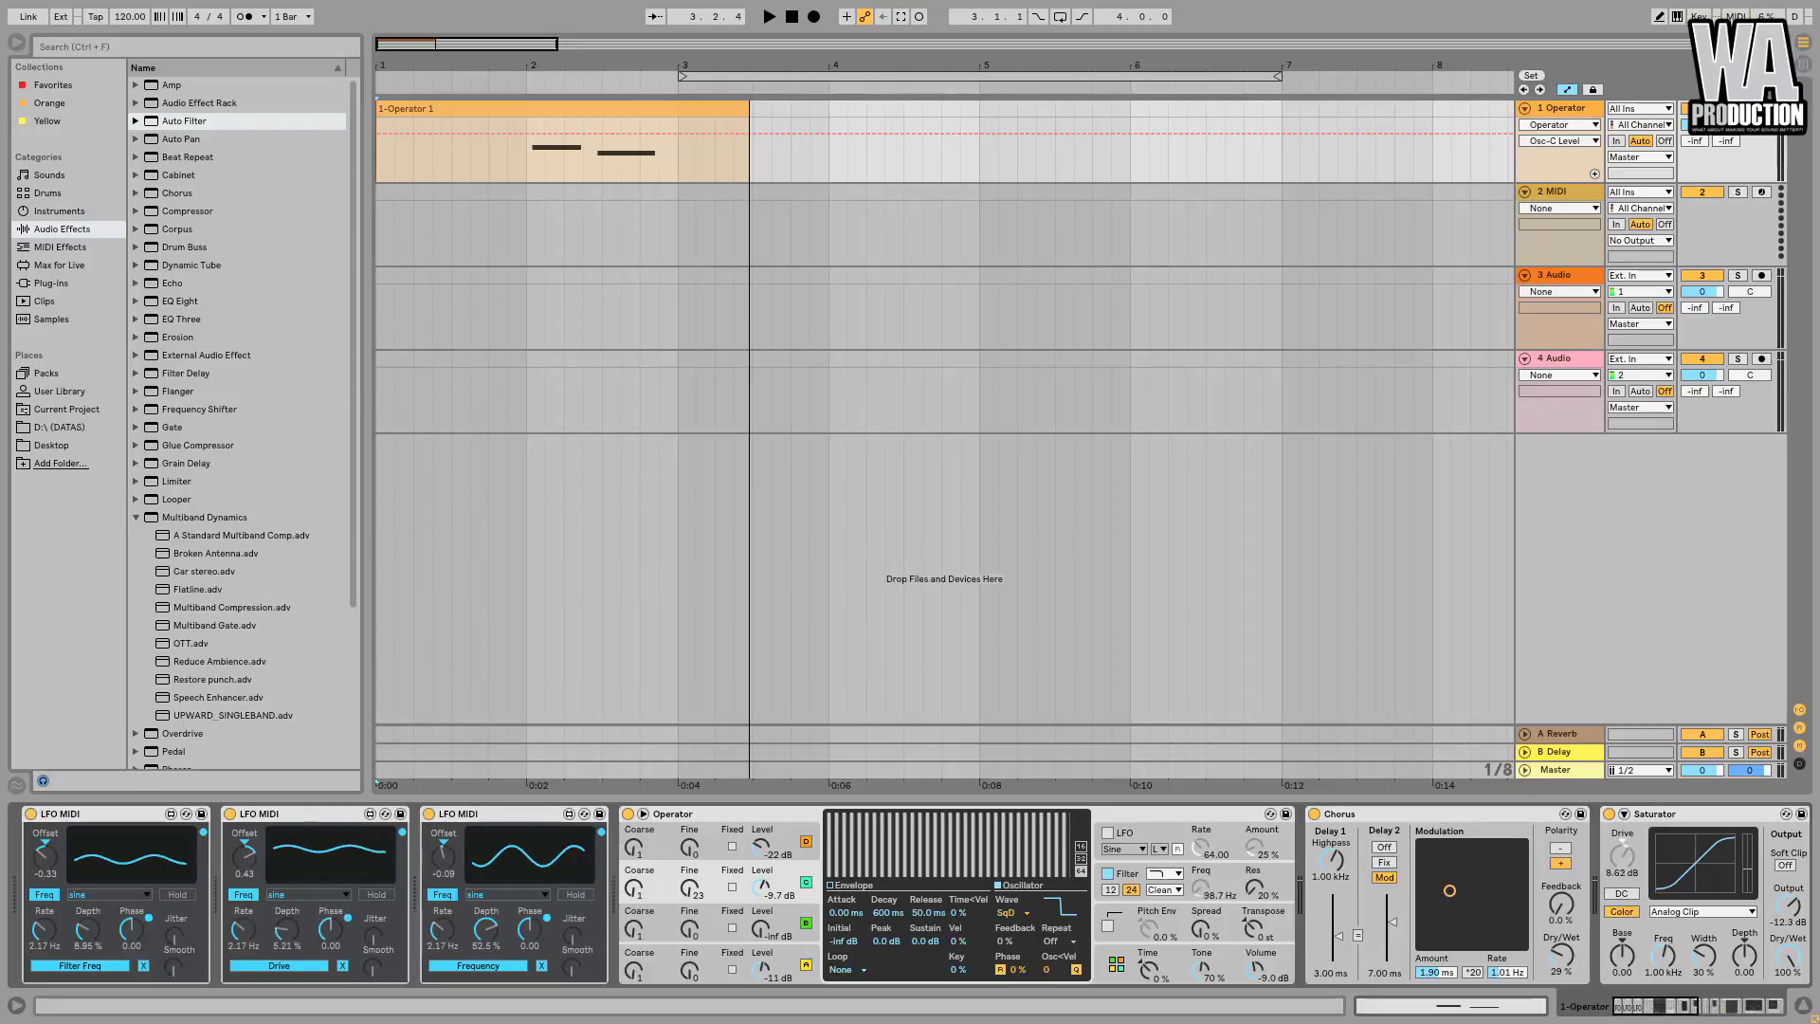
Adjust Operator's filter to a 12 dB slope and 58% resonance, with its frequency LFO's offset at -0.08.
{"action": "left_click", "coordinate": [1111, 892]}
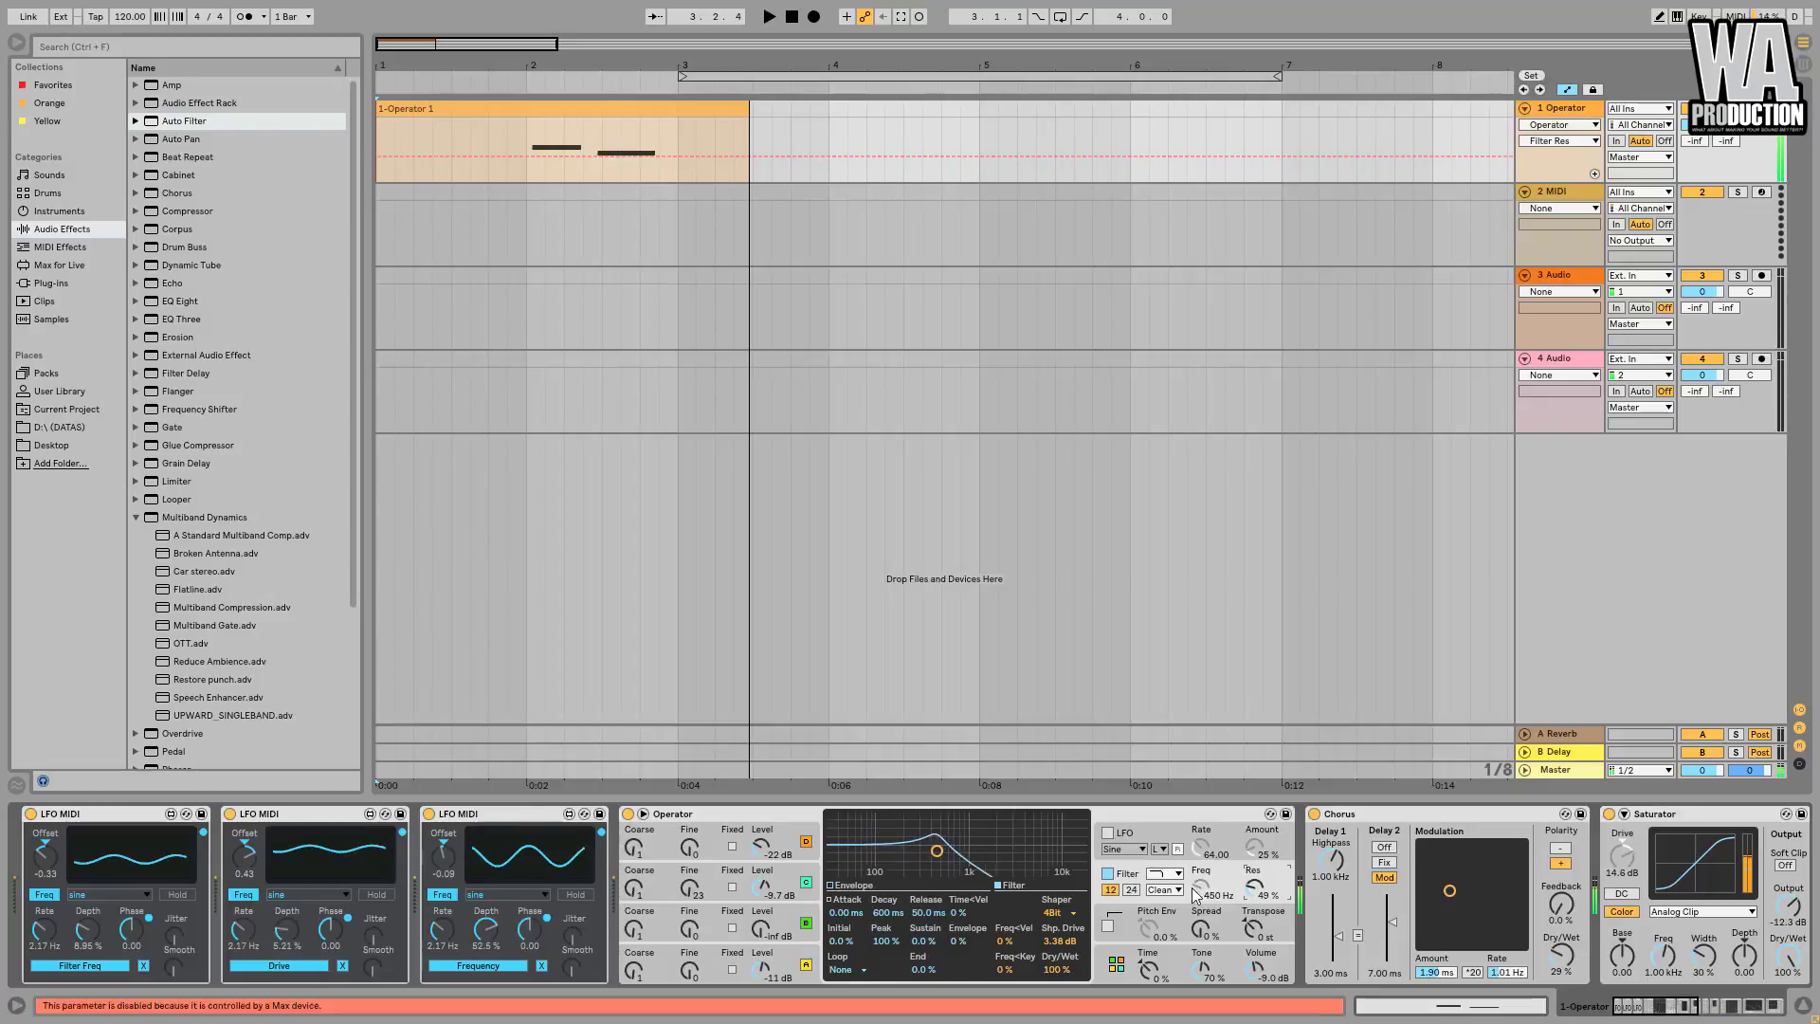
{"action": "left_click", "coordinate": [50, 864]}
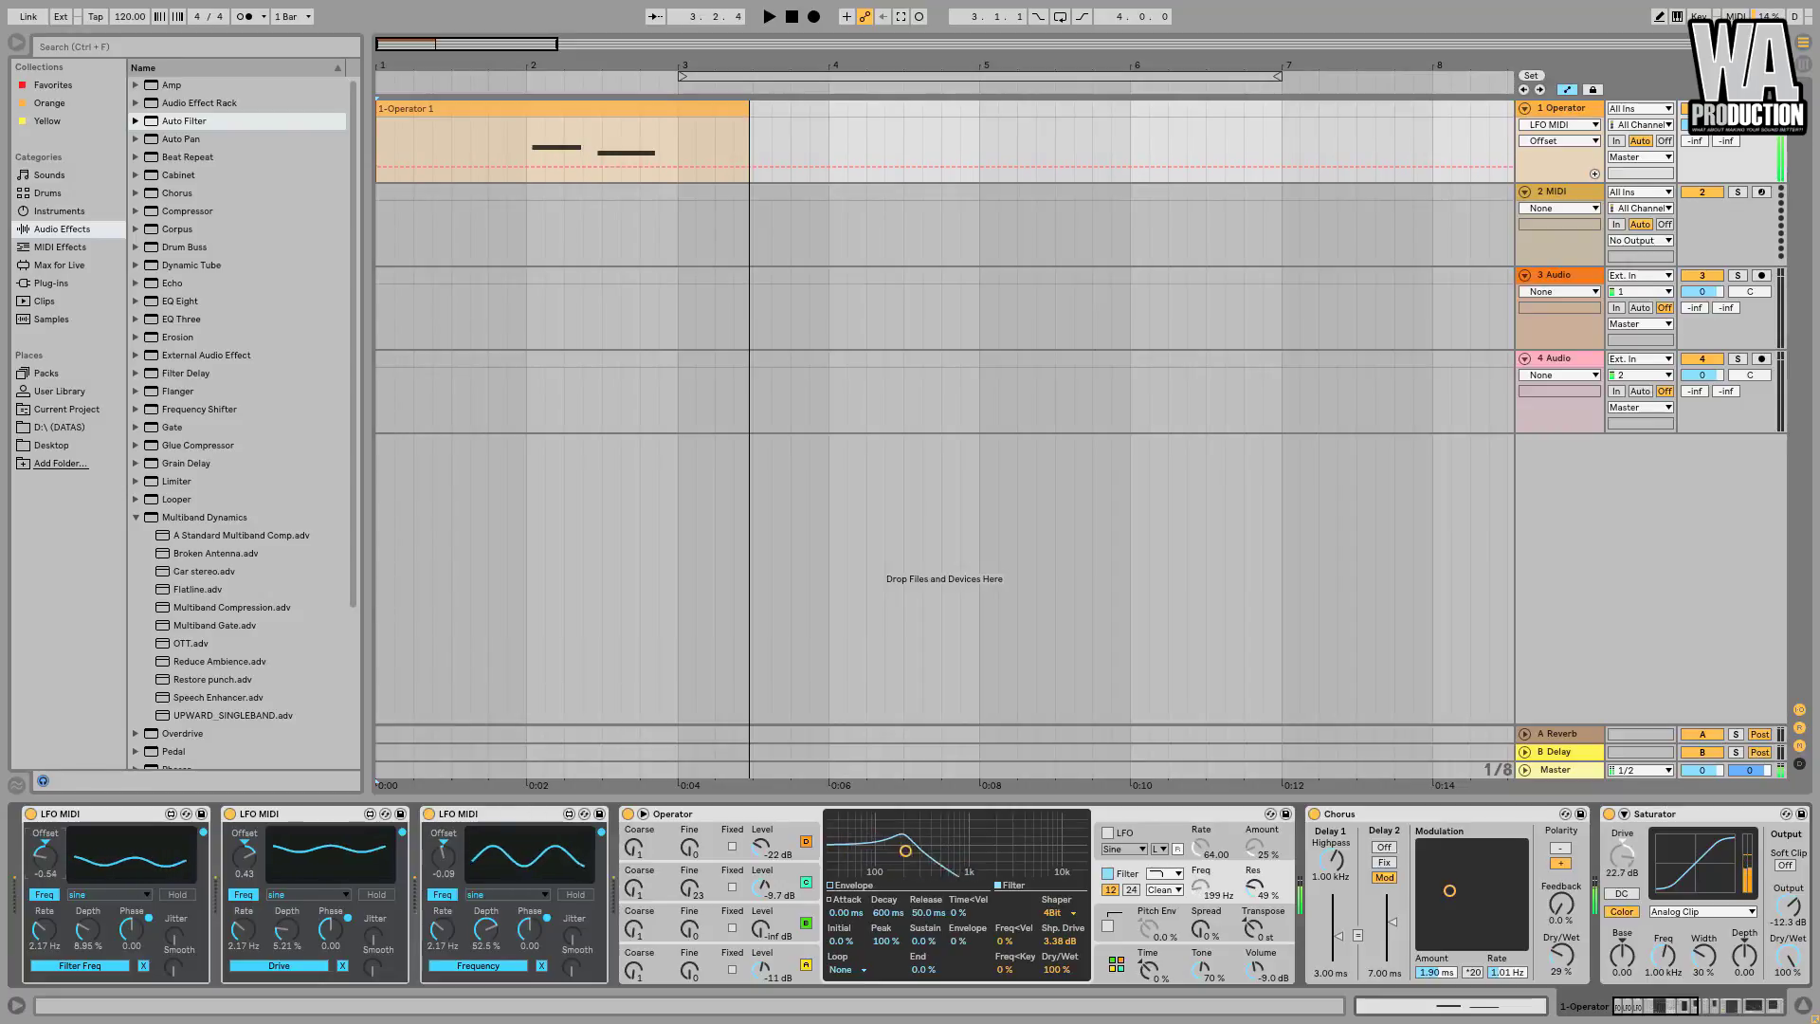
{"action": "left_click_drag", "start_coordinate": [50, 864], "coordinate": [50, 835]}
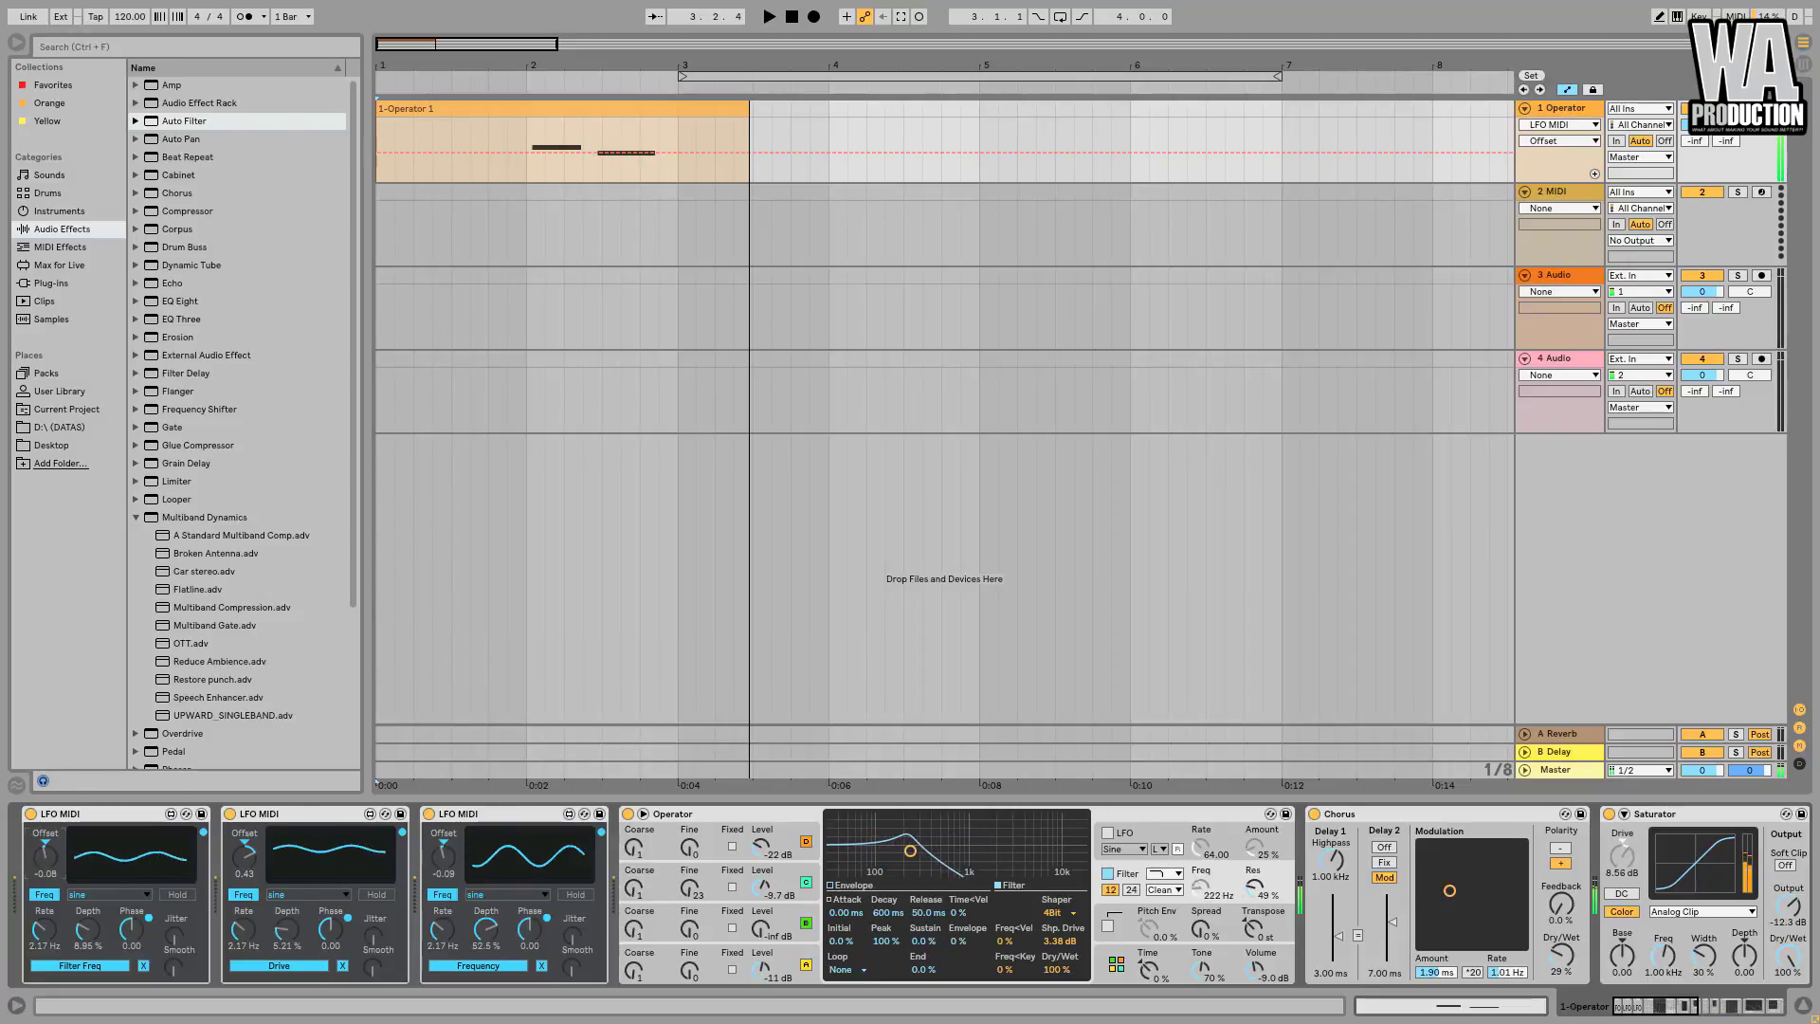
{"action": "mouse_move", "coordinate": [1254, 887]}
{"action": "left_mouse_down"}
{"action": "mouse_move", "coordinate": [1254, 906]}
{"action": "mouse_move", "coordinate": [1254, 881]}
{"action": "left_mouse_up"}
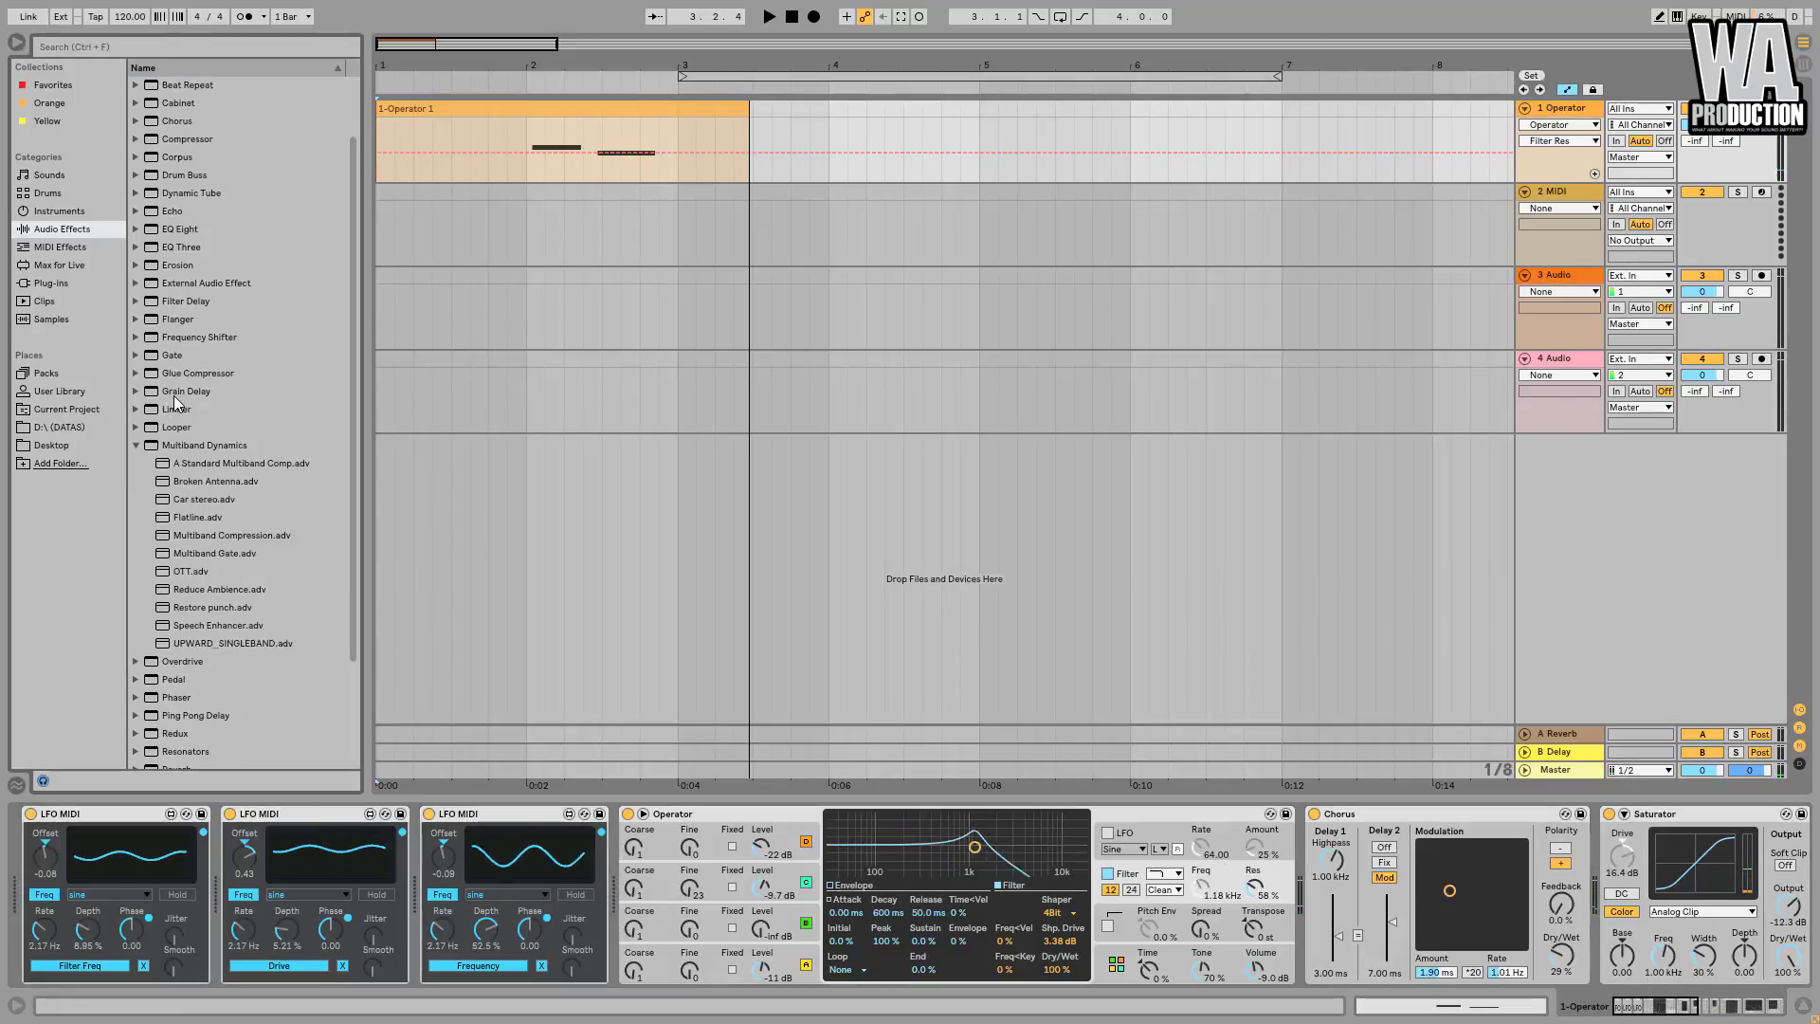
Add a Phaser between the Saturator and the Utility.
{"action": "scroll", "coordinate": [180, 403], "scroll_direction": "down", "scroll_amount": 4}
{"action": "left_click", "coordinate": [184, 561]}
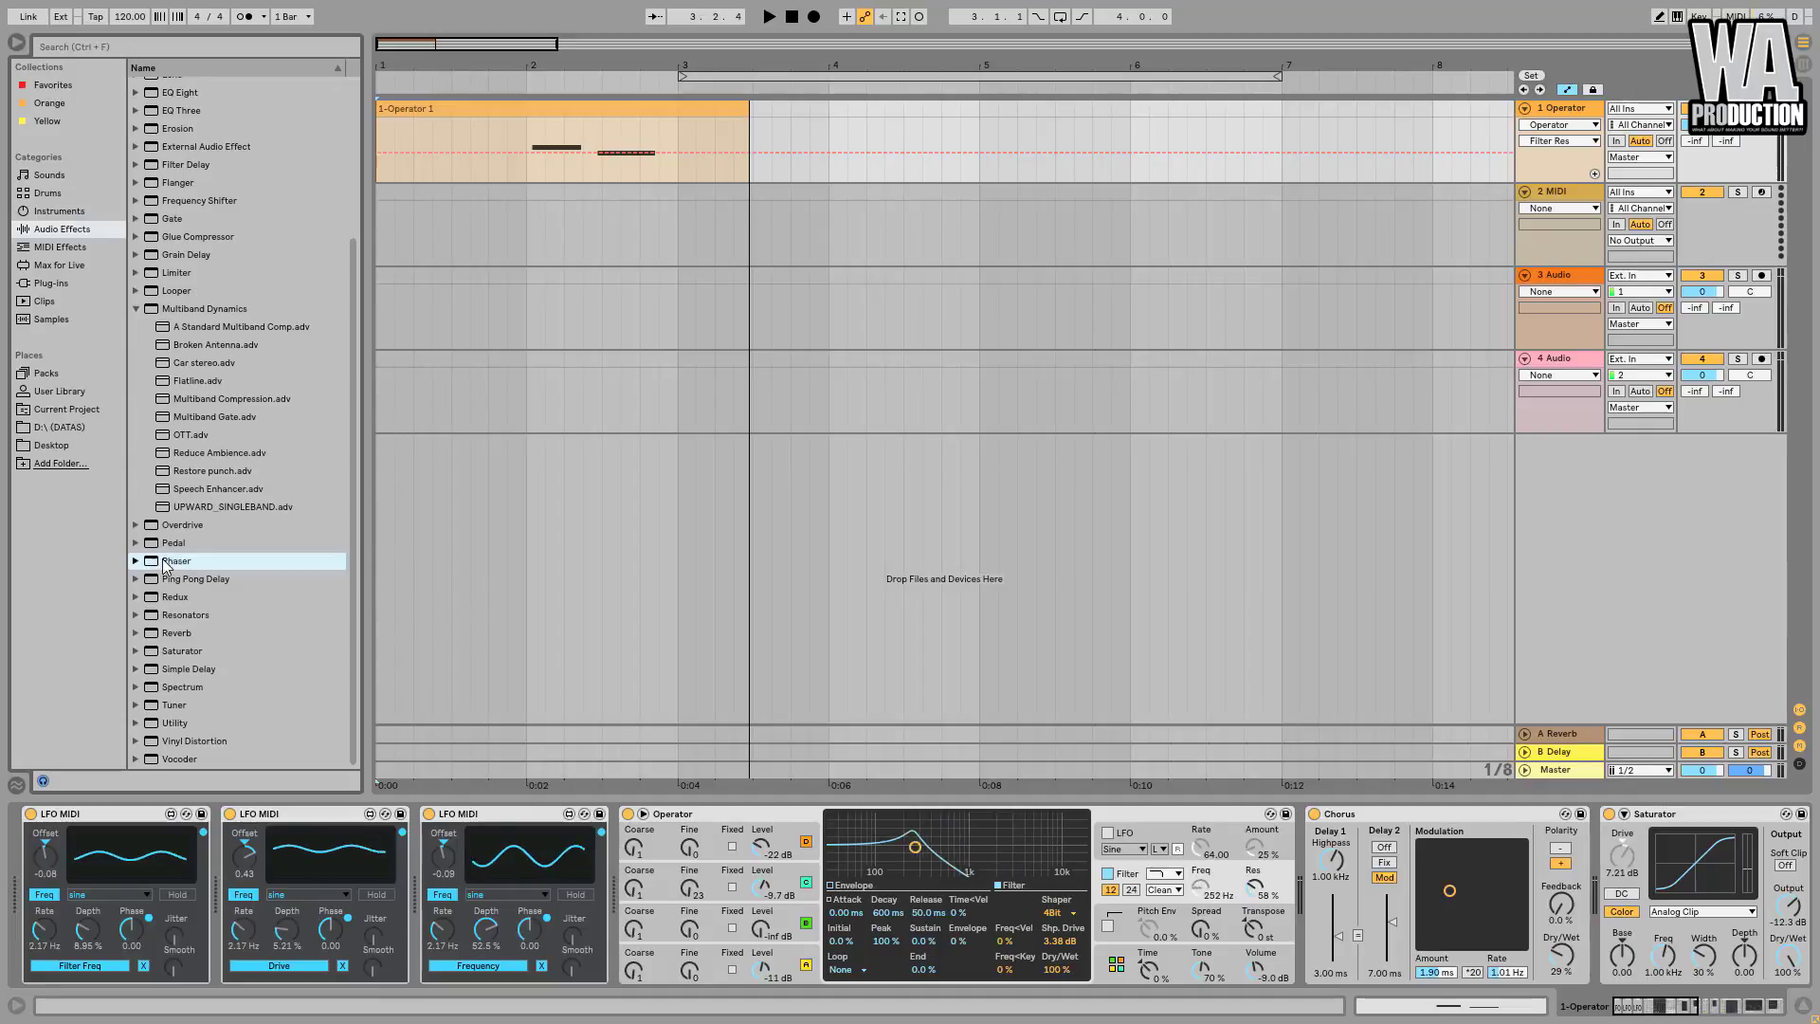
{"action": "scroll", "coordinate": [1757, 877], "scroll_direction": "right", "scroll_amount": 6}
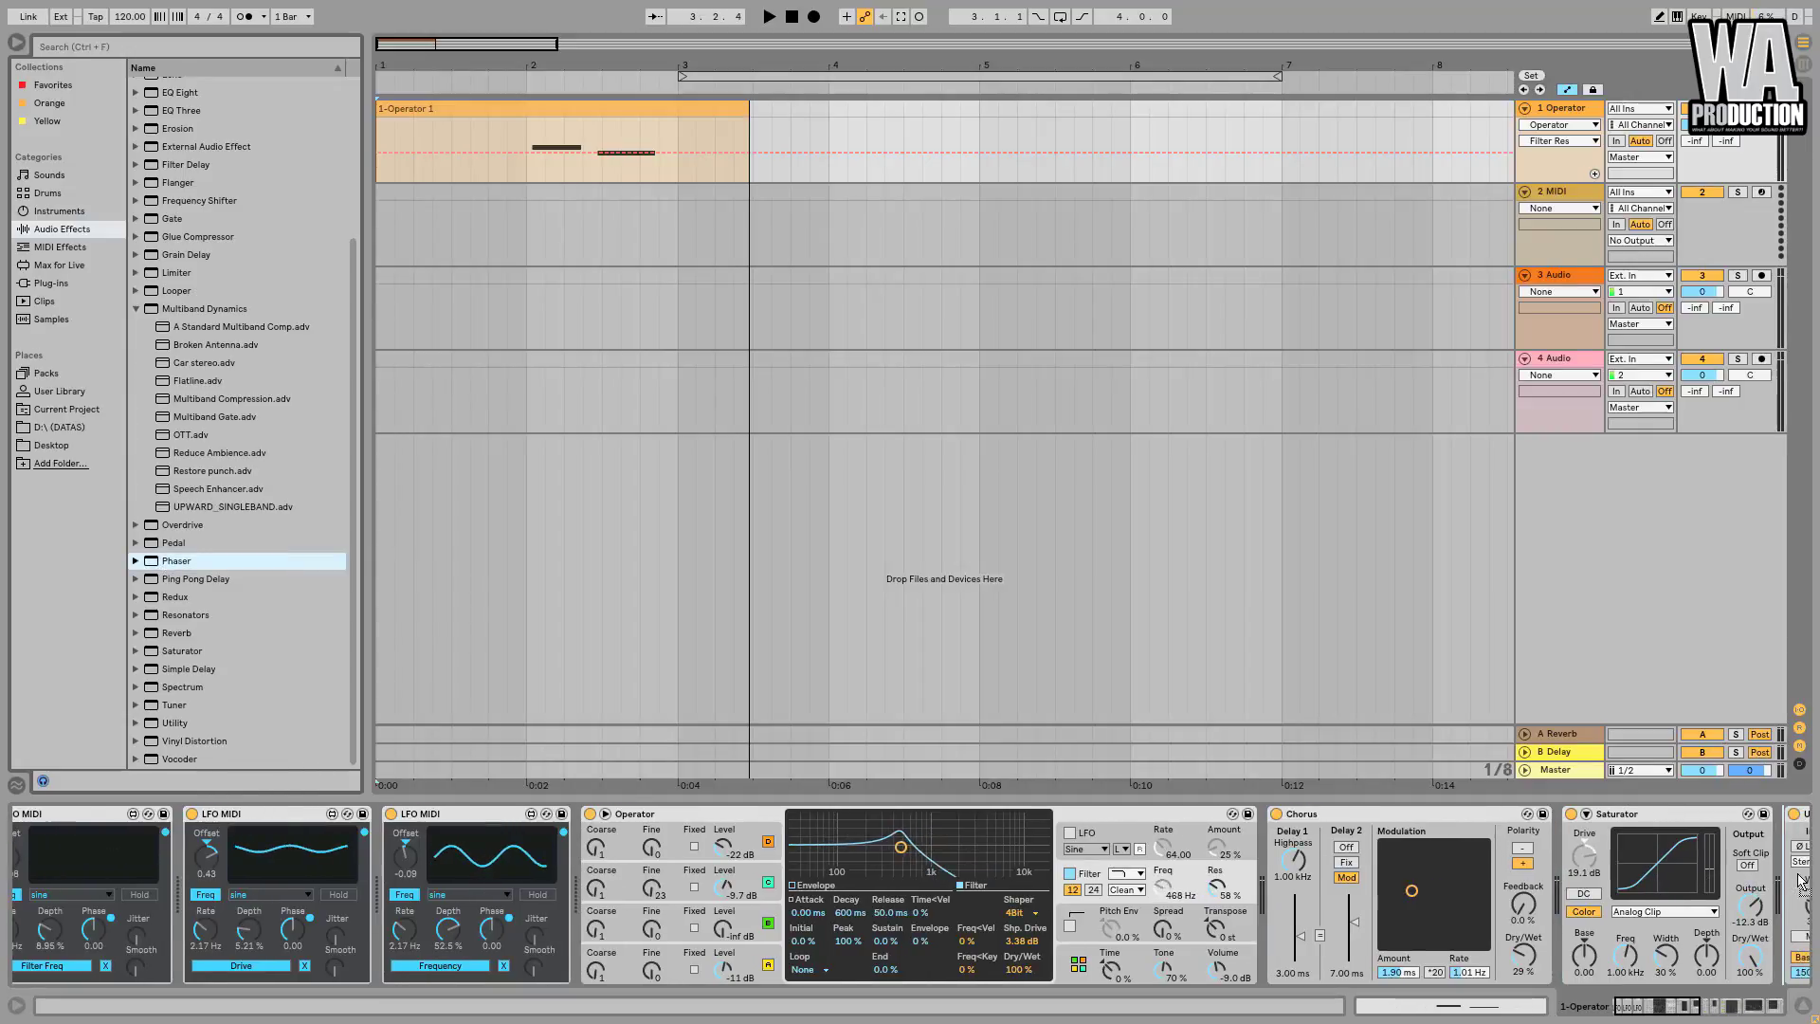
{"action": "left_click_drag", "start_coordinate": [1804, 884], "coordinate": [1500, 866]}
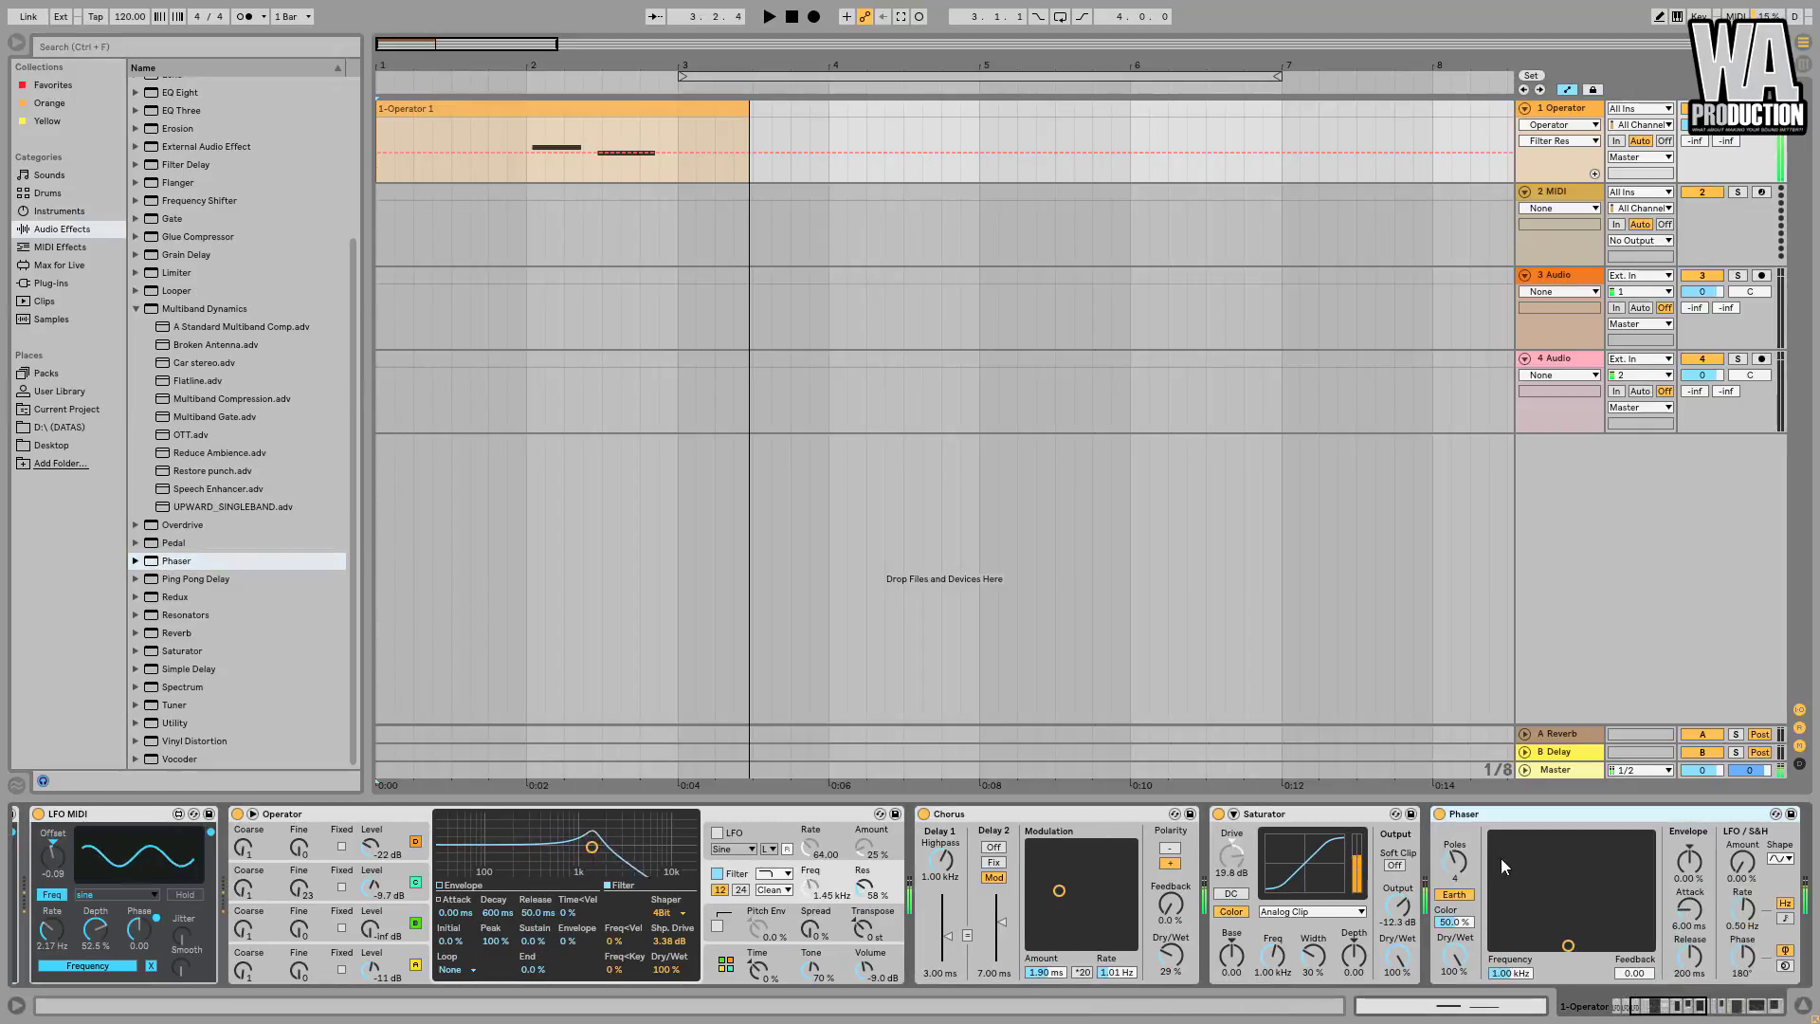
Set the Phaser's frequency to 746 Hz with 0.67 feedback, and its LFO amount to 59.5% at a rate of 1.41 Hz.
{"action": "mouse_move", "coordinate": [1569, 945]}
{"action": "left_mouse_down"}
{"action": "mouse_move", "coordinate": [1579, 928]}
{"action": "mouse_move", "coordinate": [1553, 925]}
{"action": "left_mouse_up"}
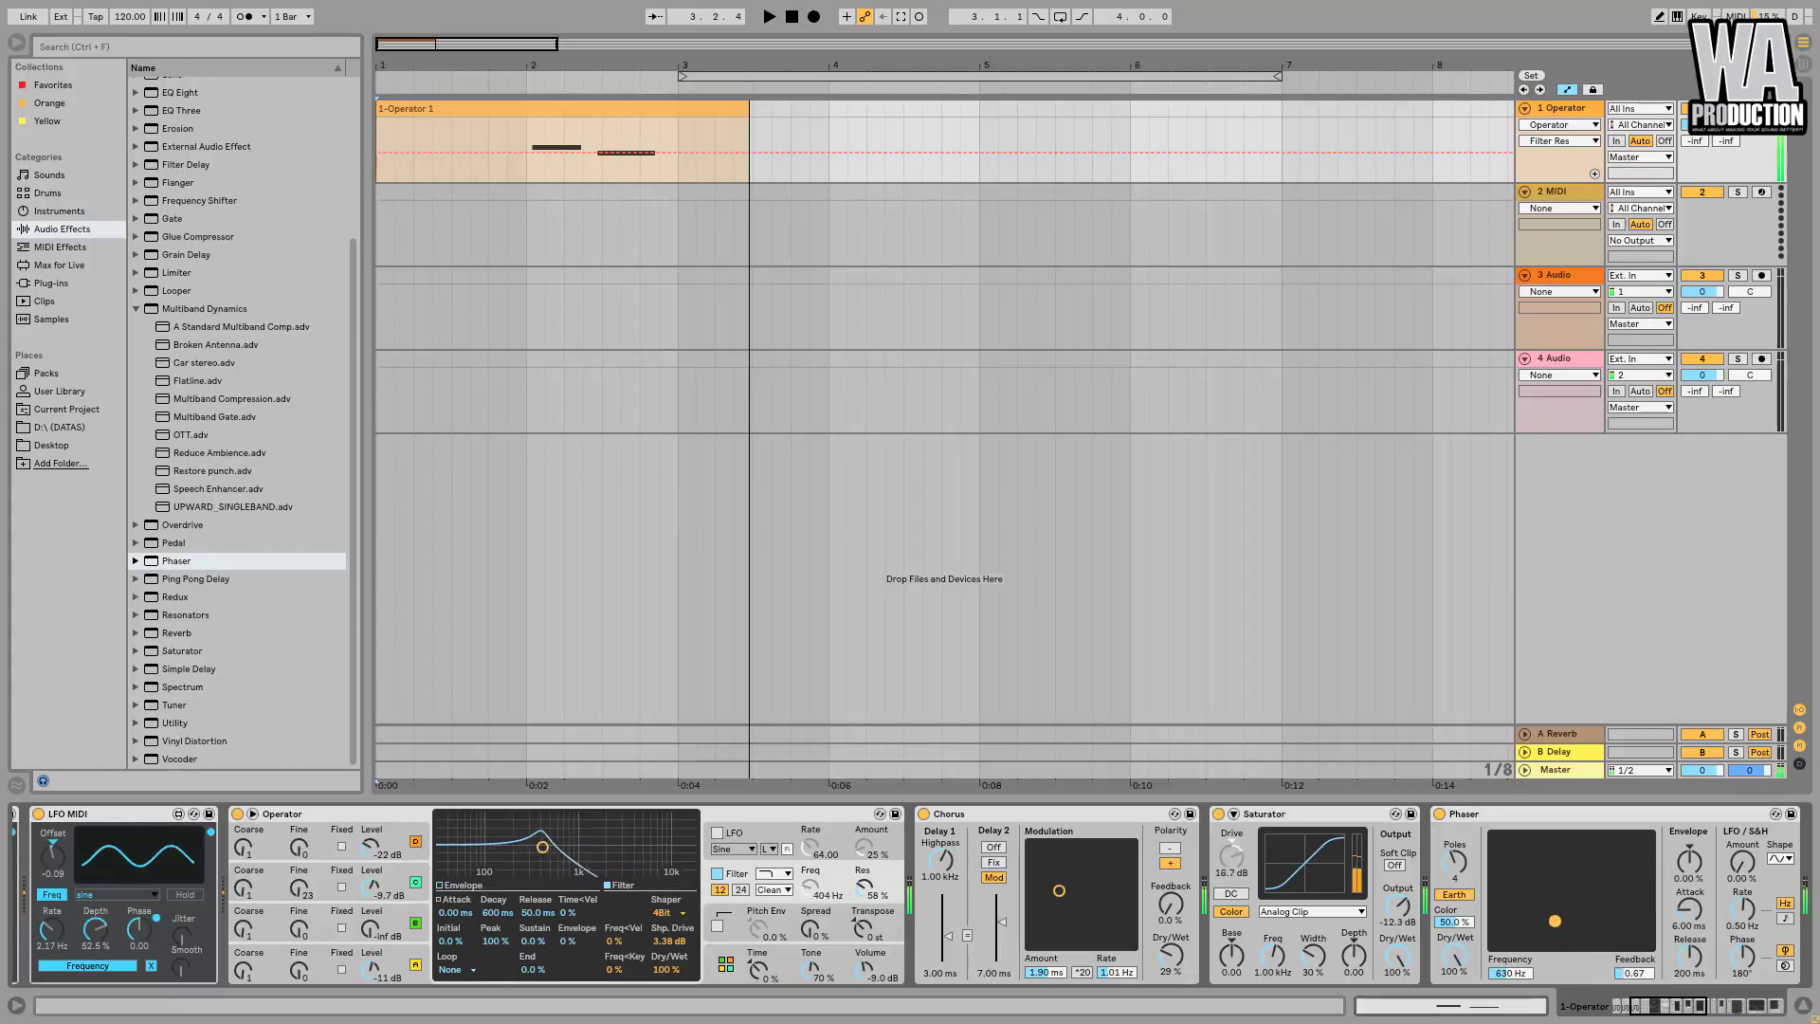
{"action": "left_click_drag", "start_coordinate": [1558, 921], "coordinate": [1560, 921]}
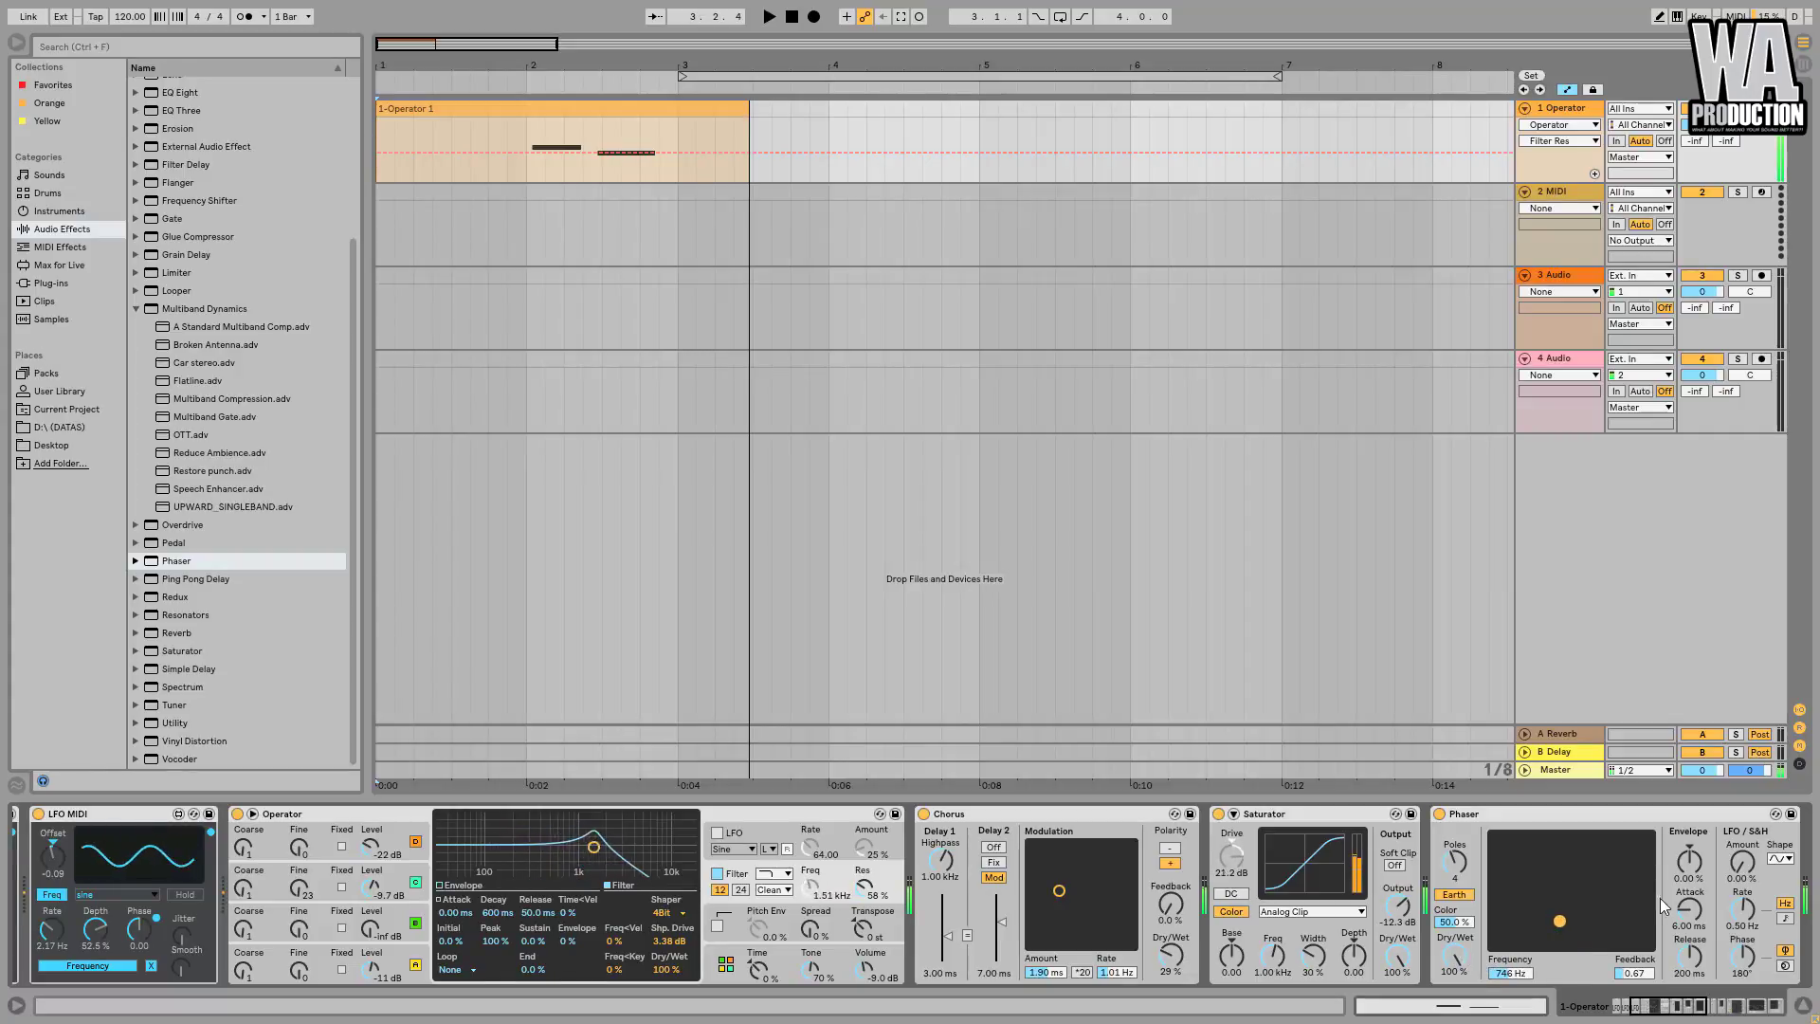
{"action": "left_click_drag", "start_coordinate": [1754, 863], "coordinate": [1754, 834]}
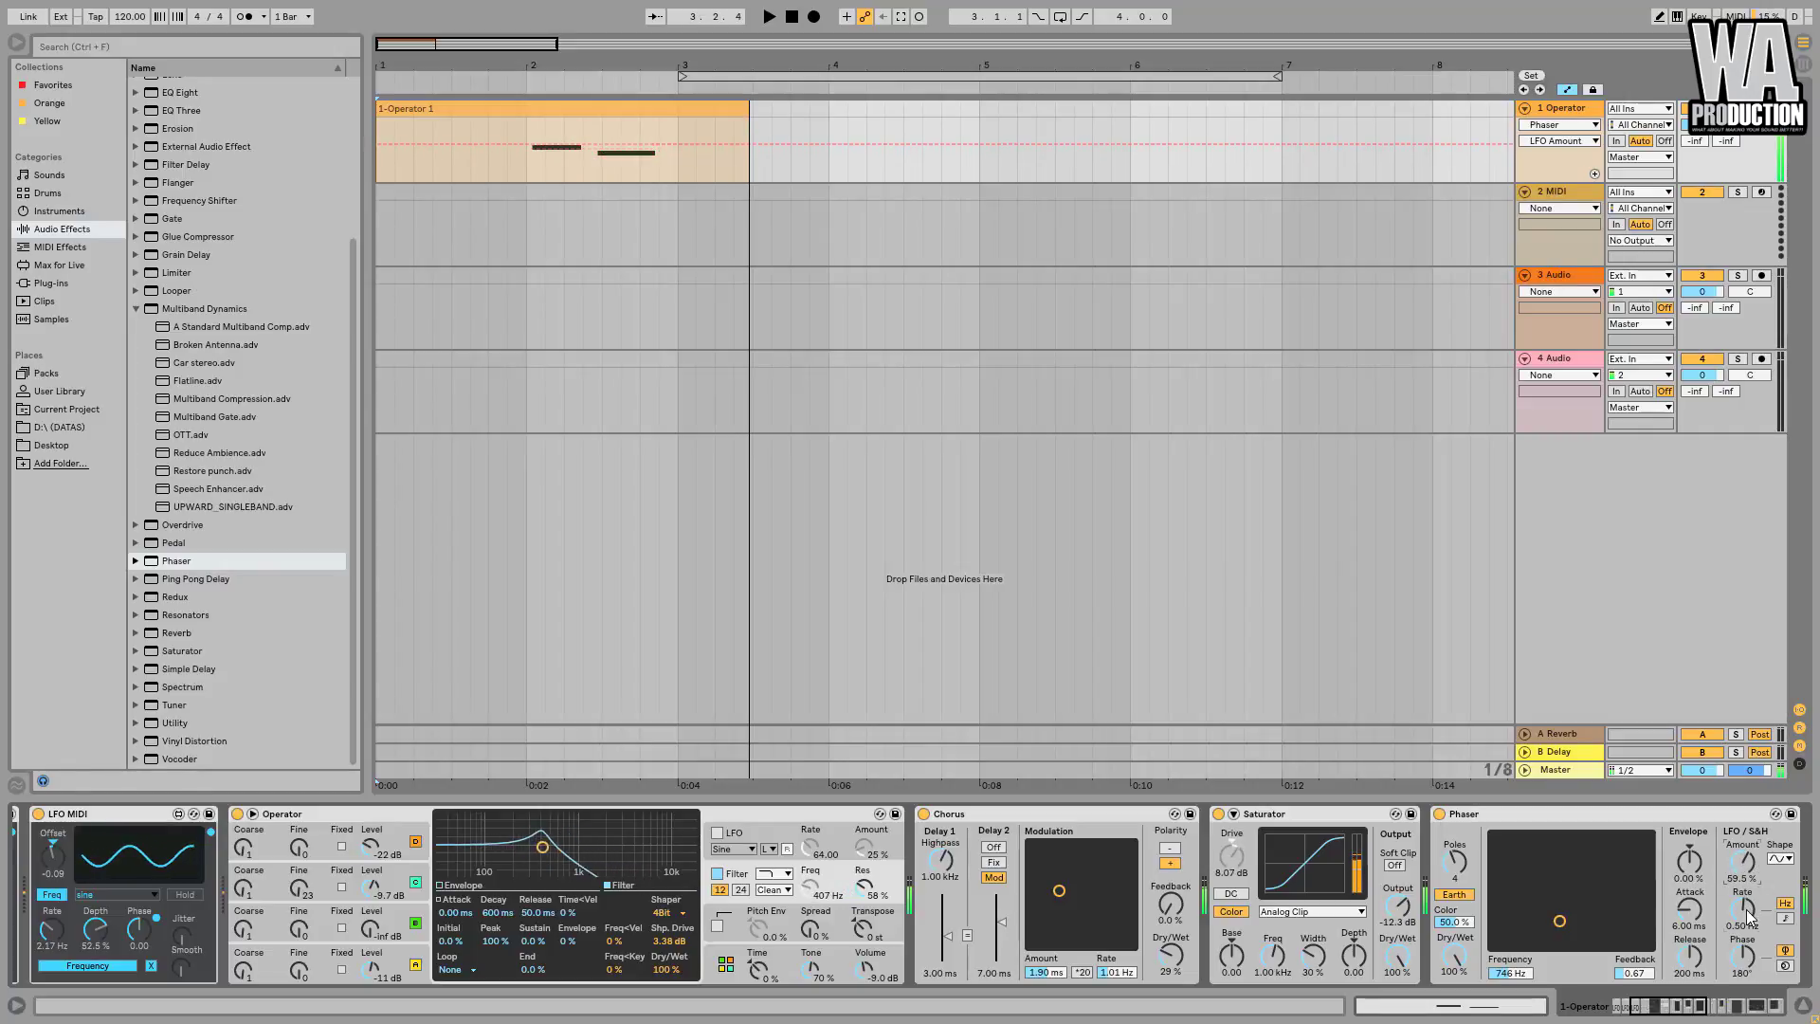
{"action": "left_click_drag", "start_coordinate": [1749, 918], "coordinate": [1749, 905]}
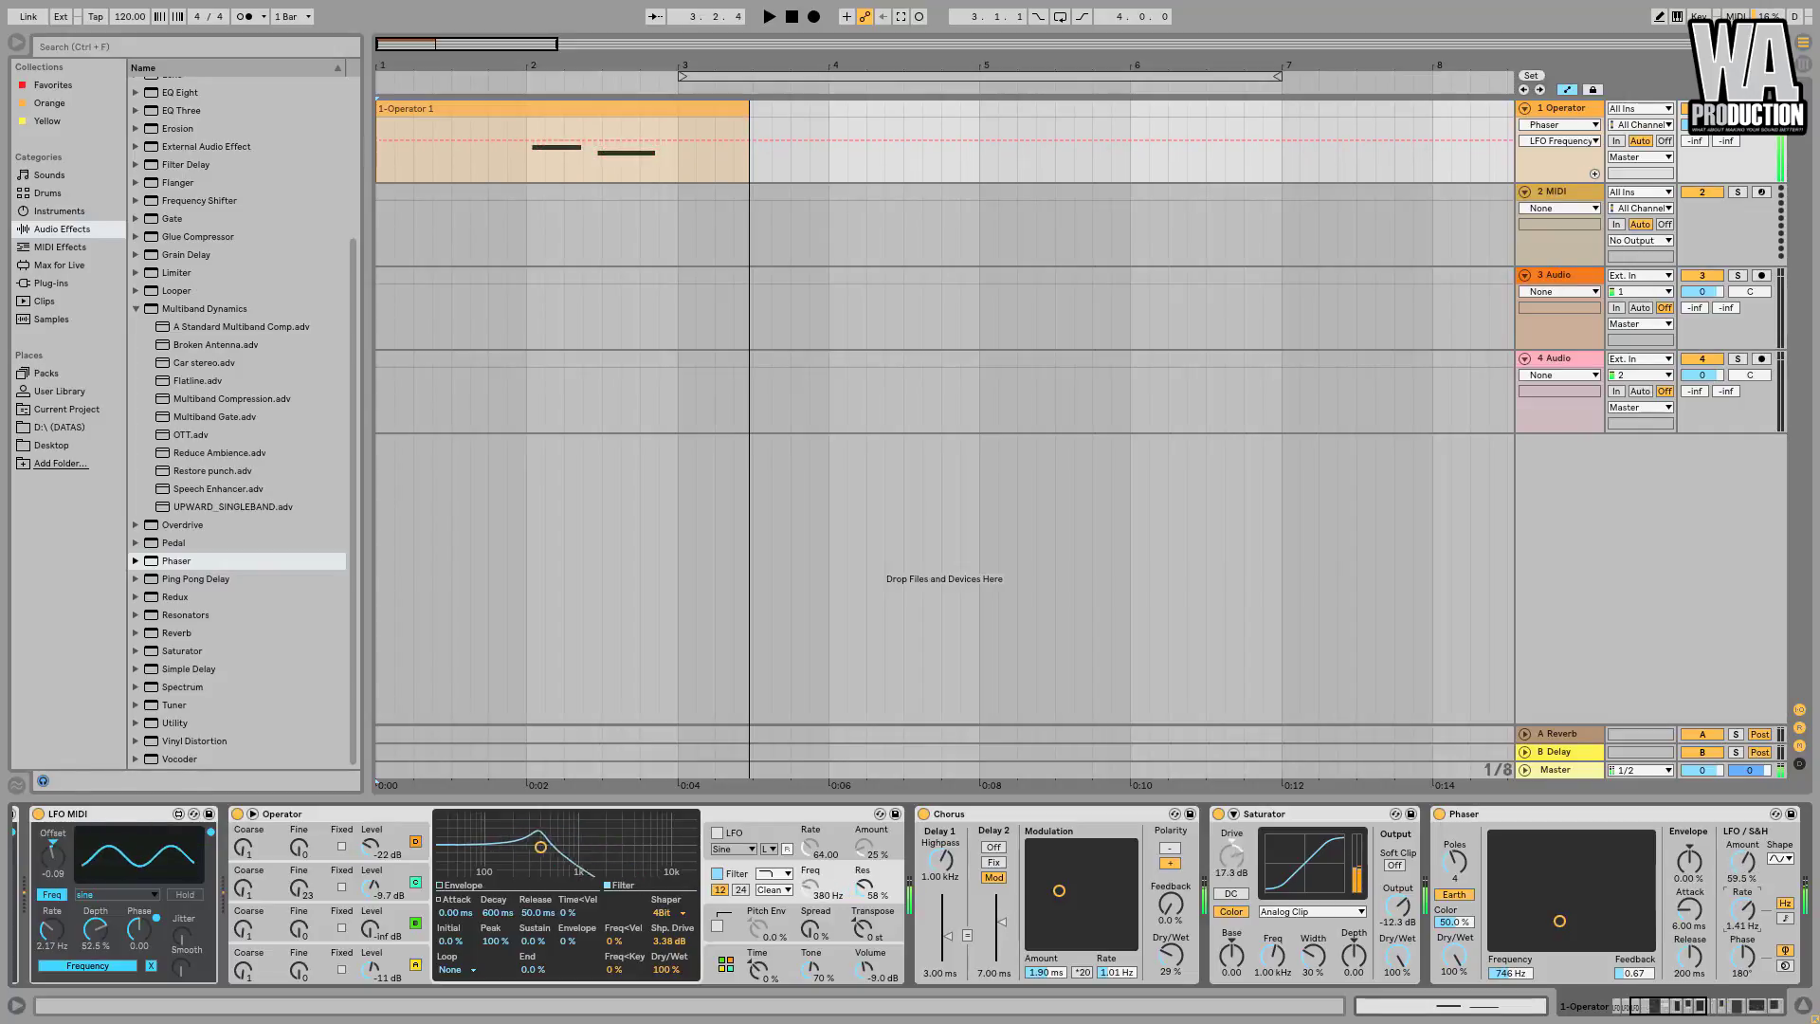
Set the Phaser's LFO amount to 39.7% at 0.72 Hz, and its frequency to 1.01 kHz with 0.75 feedback.
{"action": "mouse_move", "coordinate": [1455, 956]}
{"action": "left_mouse_down"}
{"action": "mouse_move", "coordinate": [1456, 977]}
{"action": "mouse_move", "coordinate": [1456, 925]}
{"action": "left_mouse_up"}
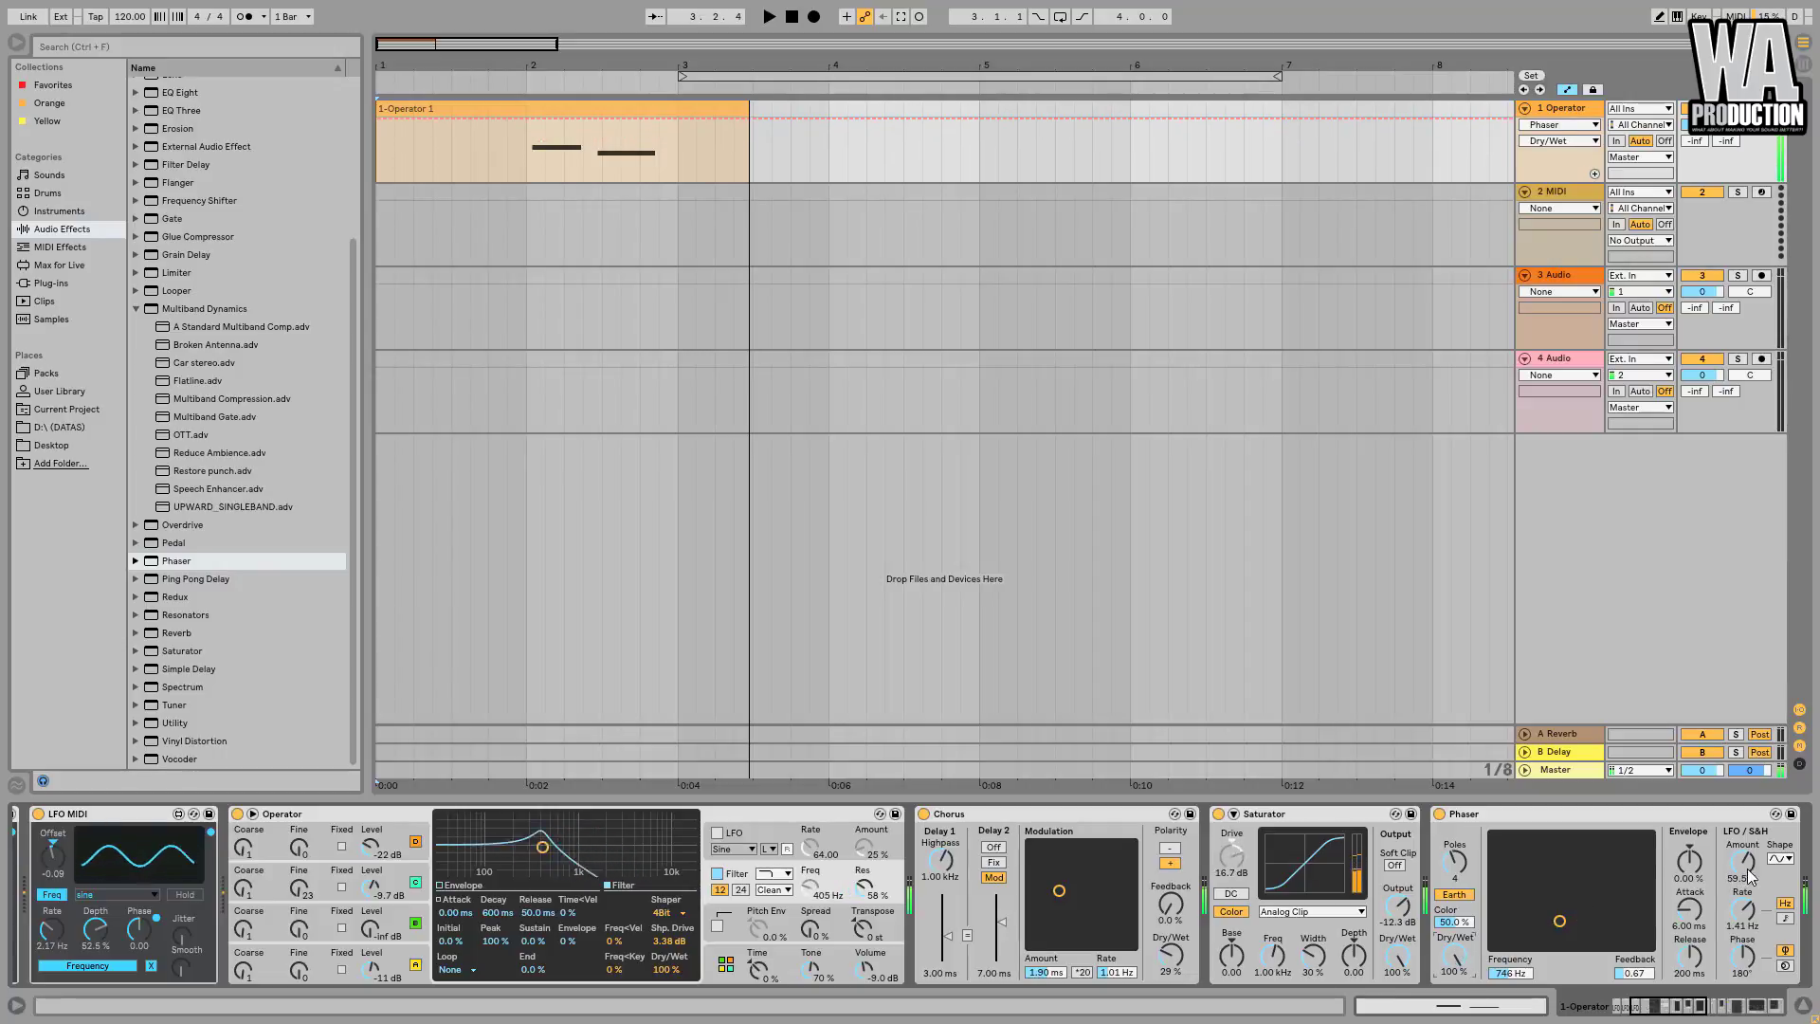
{"action": "left_click_drag", "start_coordinate": [1747, 881], "coordinate": [1742, 938]}
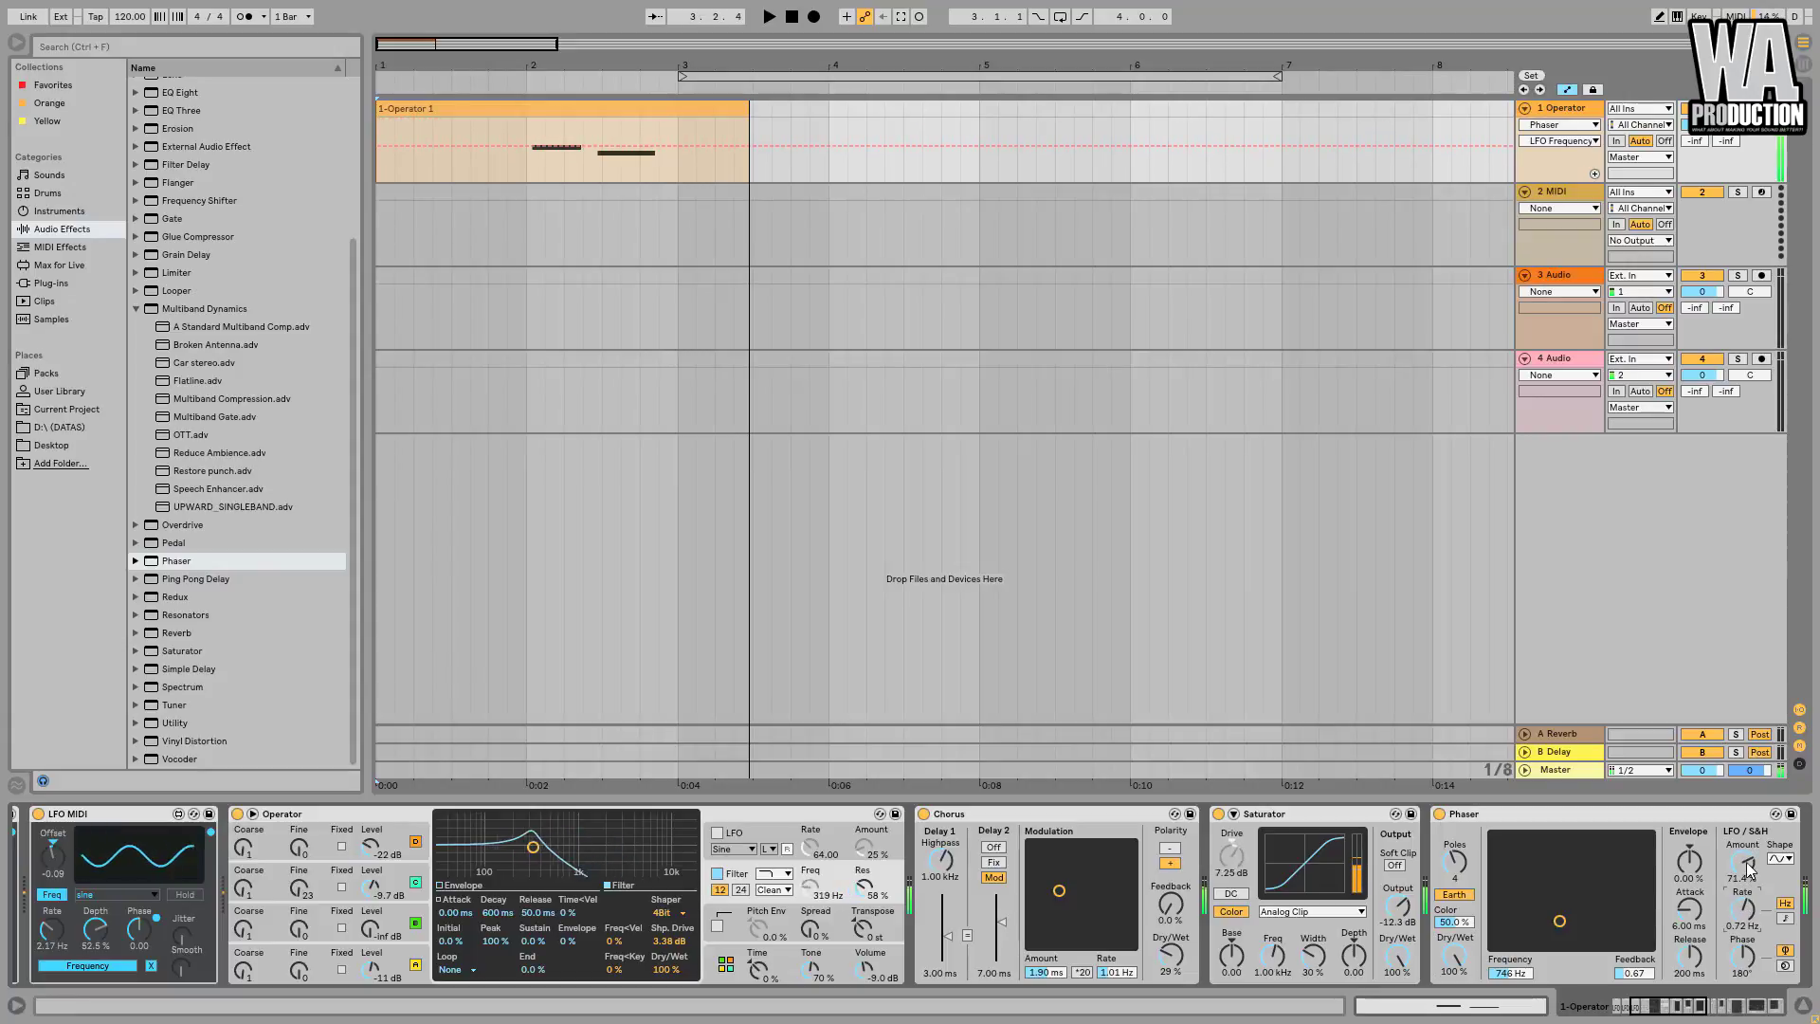
{"action": "mouse_move", "coordinate": [1750, 868]}
{"action": "left_mouse_down"}
{"action": "mouse_move", "coordinate": [1750, 892]}
{"action": "mouse_move", "coordinate": [1745, 864]}
{"action": "left_mouse_up"}
{"action": "mouse_move", "coordinate": [1559, 921]}
{"action": "left_mouse_down"}
{"action": "mouse_move", "coordinate": [1629, 915]}
{"action": "mouse_move", "coordinate": [1571, 908]}
{"action": "left_mouse_up"}
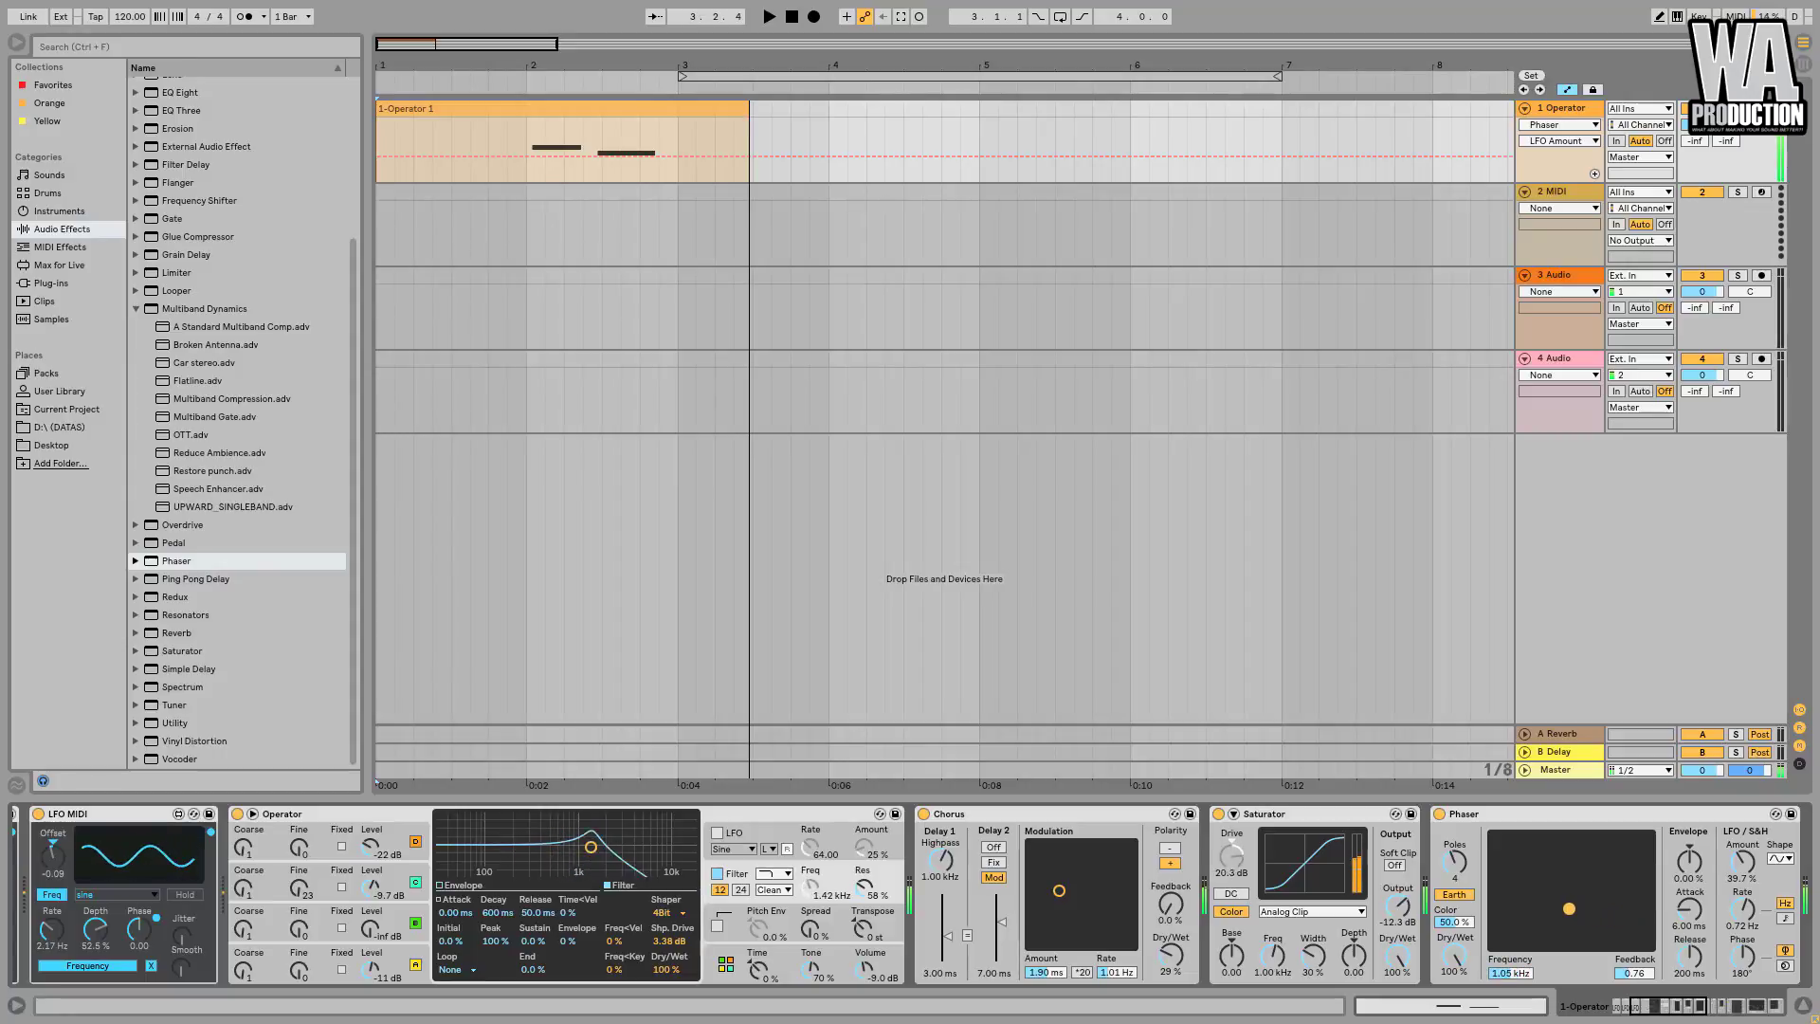
Set the Phaser's dry/wet to 64.3% and switch the Phaser off to compare the sound.
{"action": "left_click_drag", "start_coordinate": [1455, 956], "coordinate": [1455, 973]}
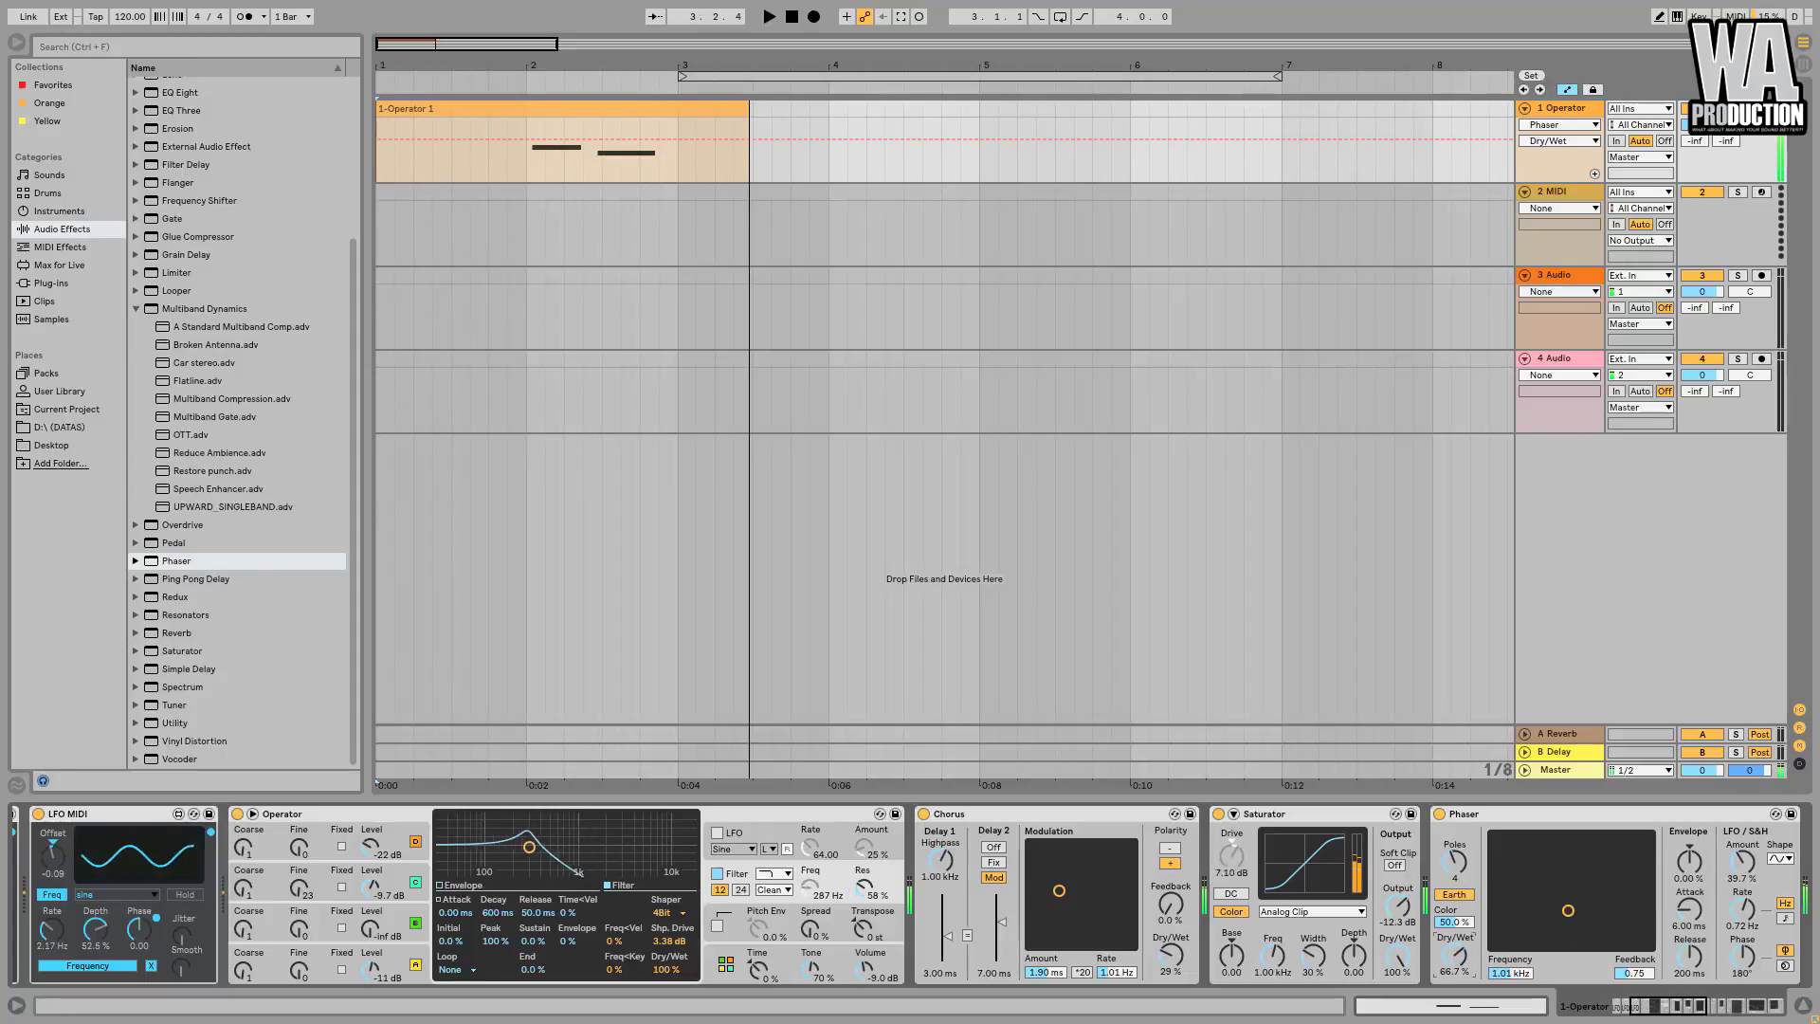
{"action": "left_click", "coordinate": [1439, 815]}
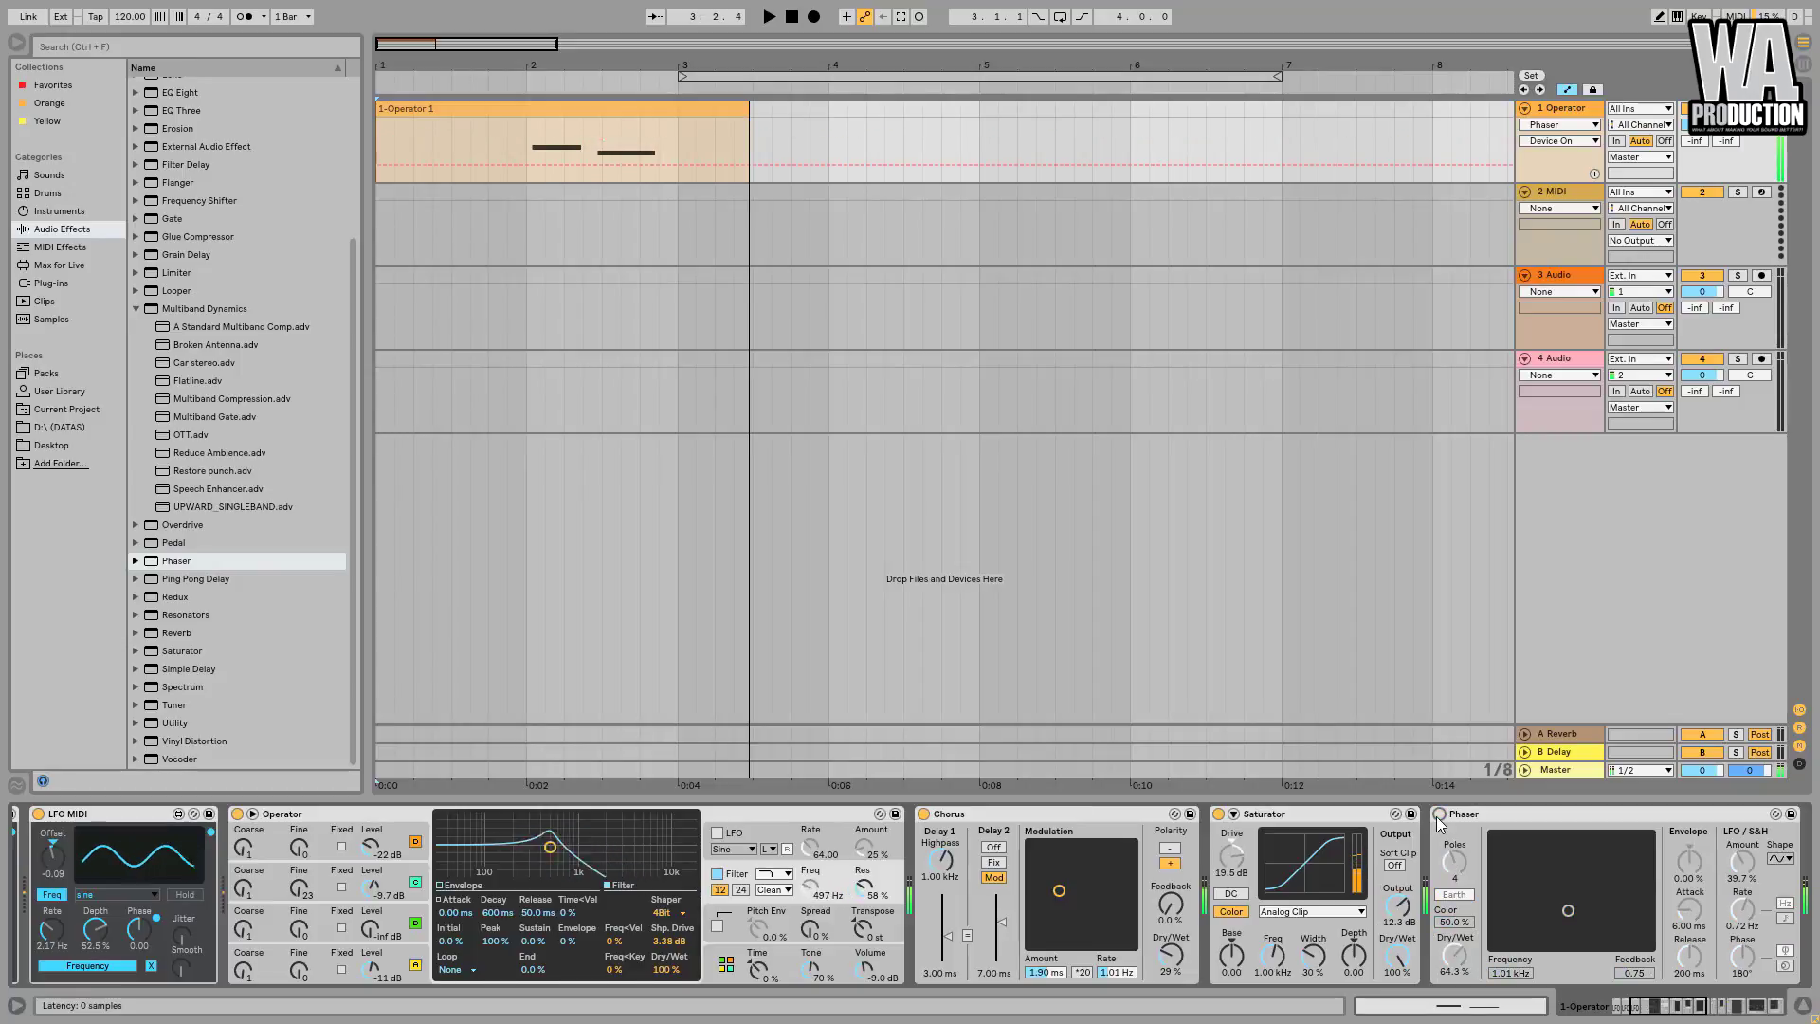
Compare the sound with the Phaser off and on, leaving it on in Earth mode with 55.6% dry/wet.
{"action": "left_click", "coordinate": [1440, 814]}
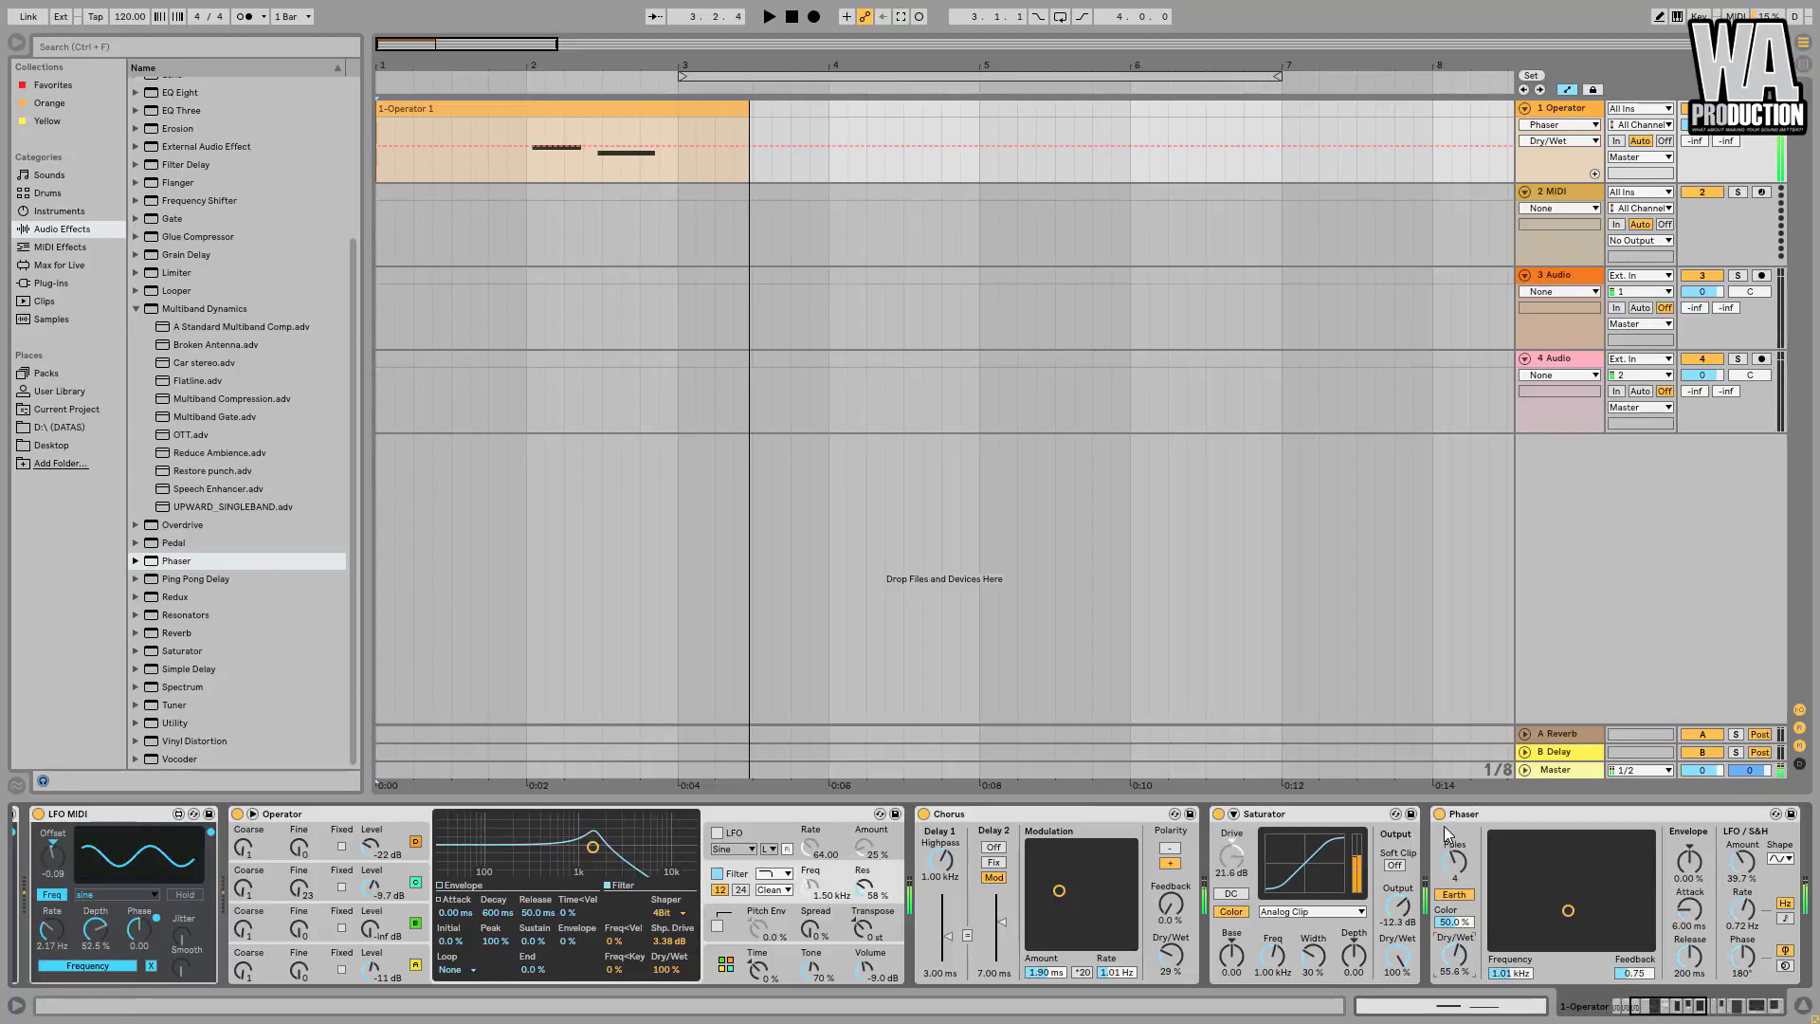
{"action": "left_click", "coordinate": [1440, 814]}
{"action": "left_click", "coordinate": [1440, 816]}
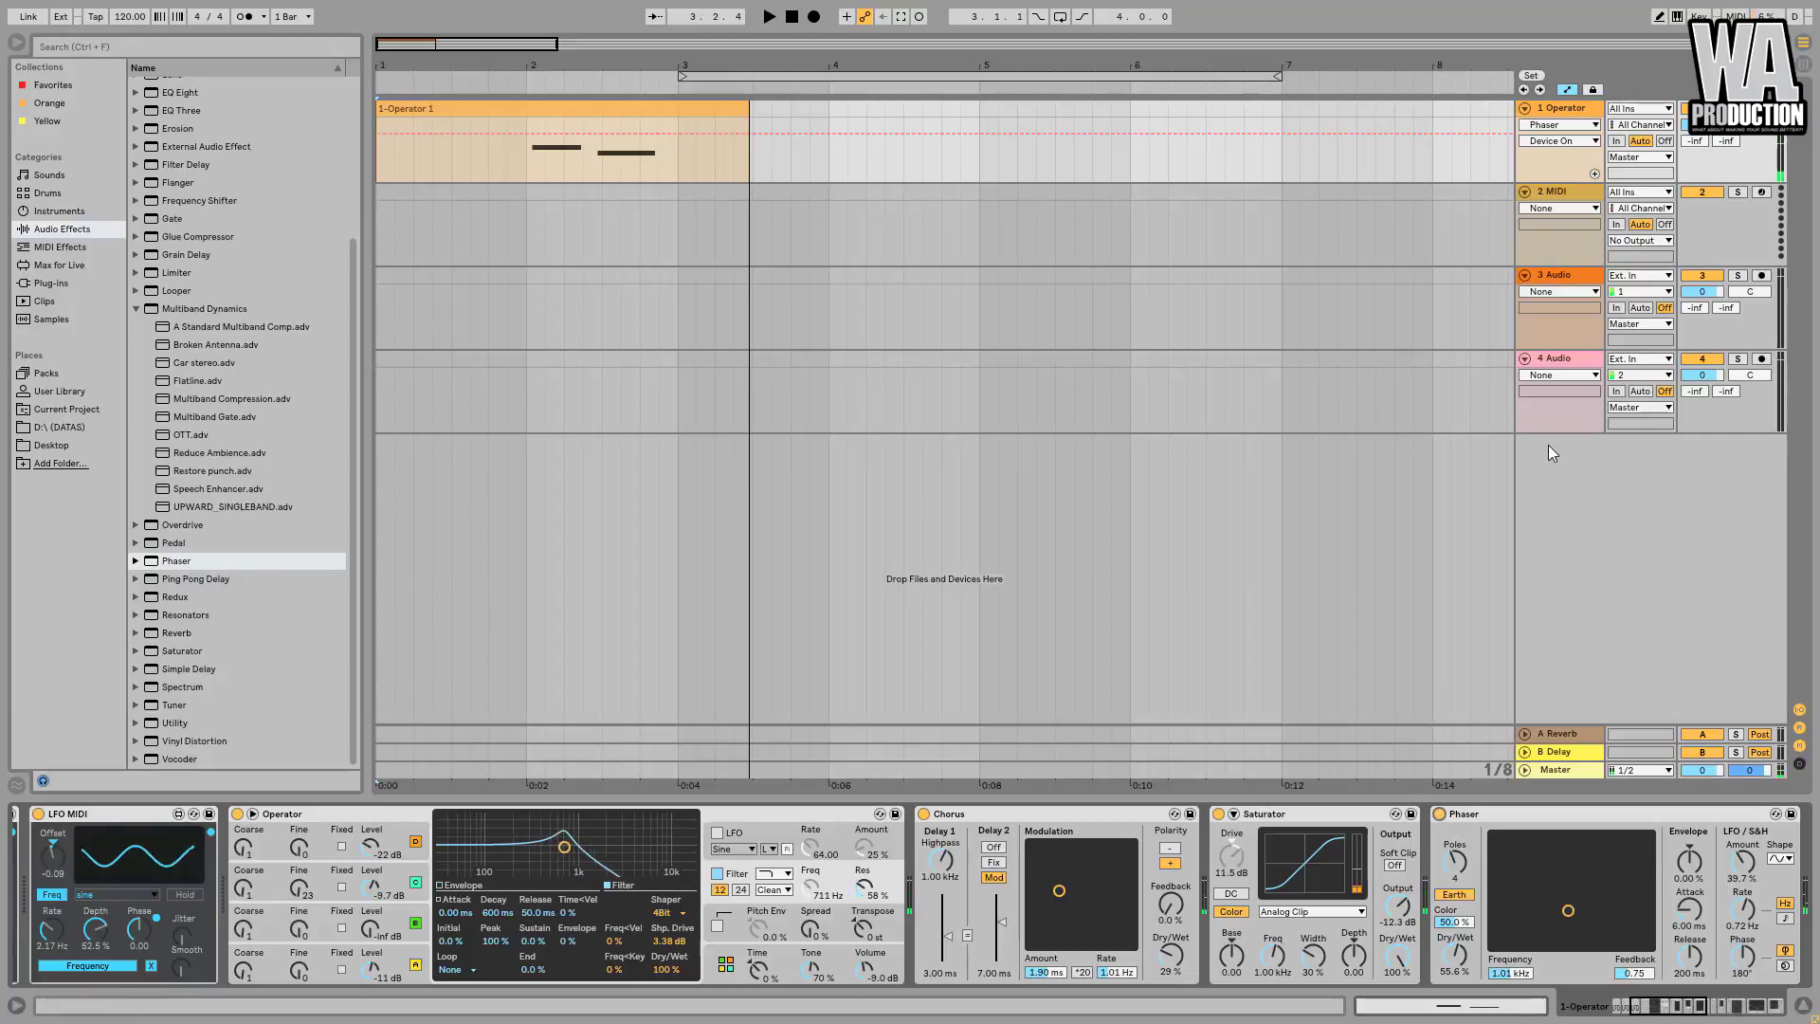
Load Sampler on the empty second MIDI track and set the first audio track's input to Resampling.
{"action": "left_click", "coordinate": [1555, 194]}
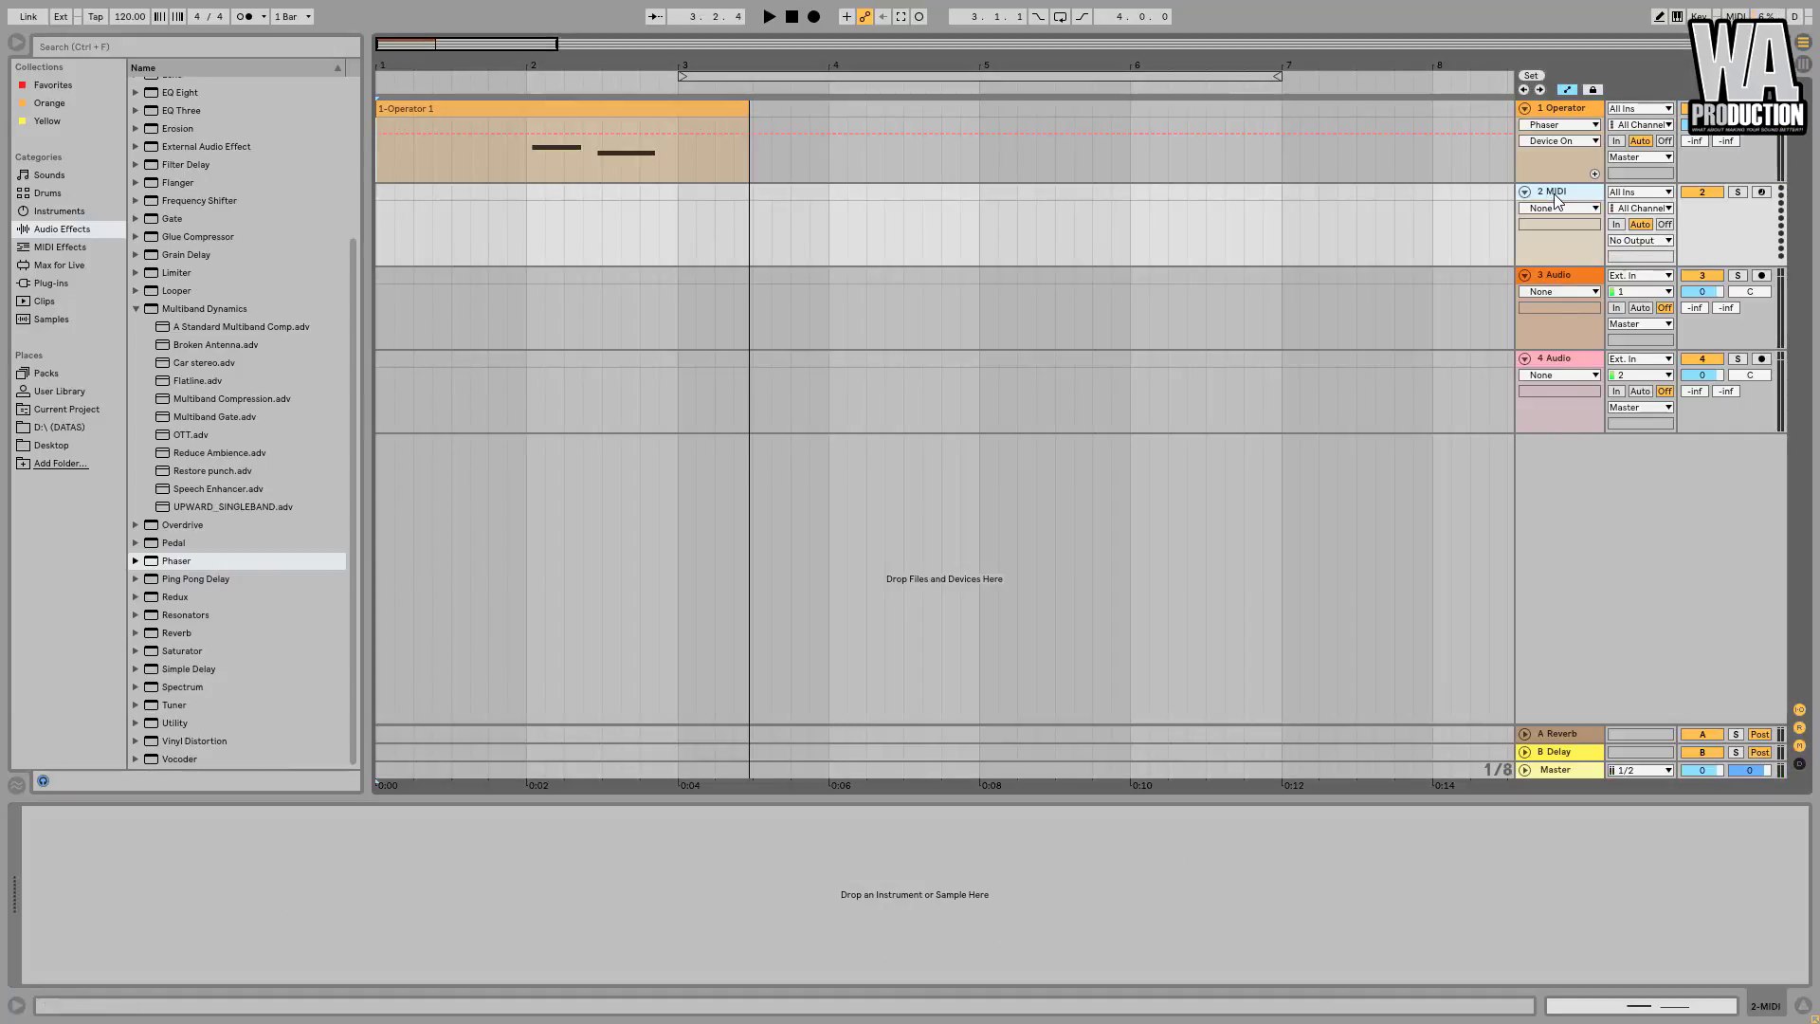
{"action": "left_click", "coordinate": [52, 212]}
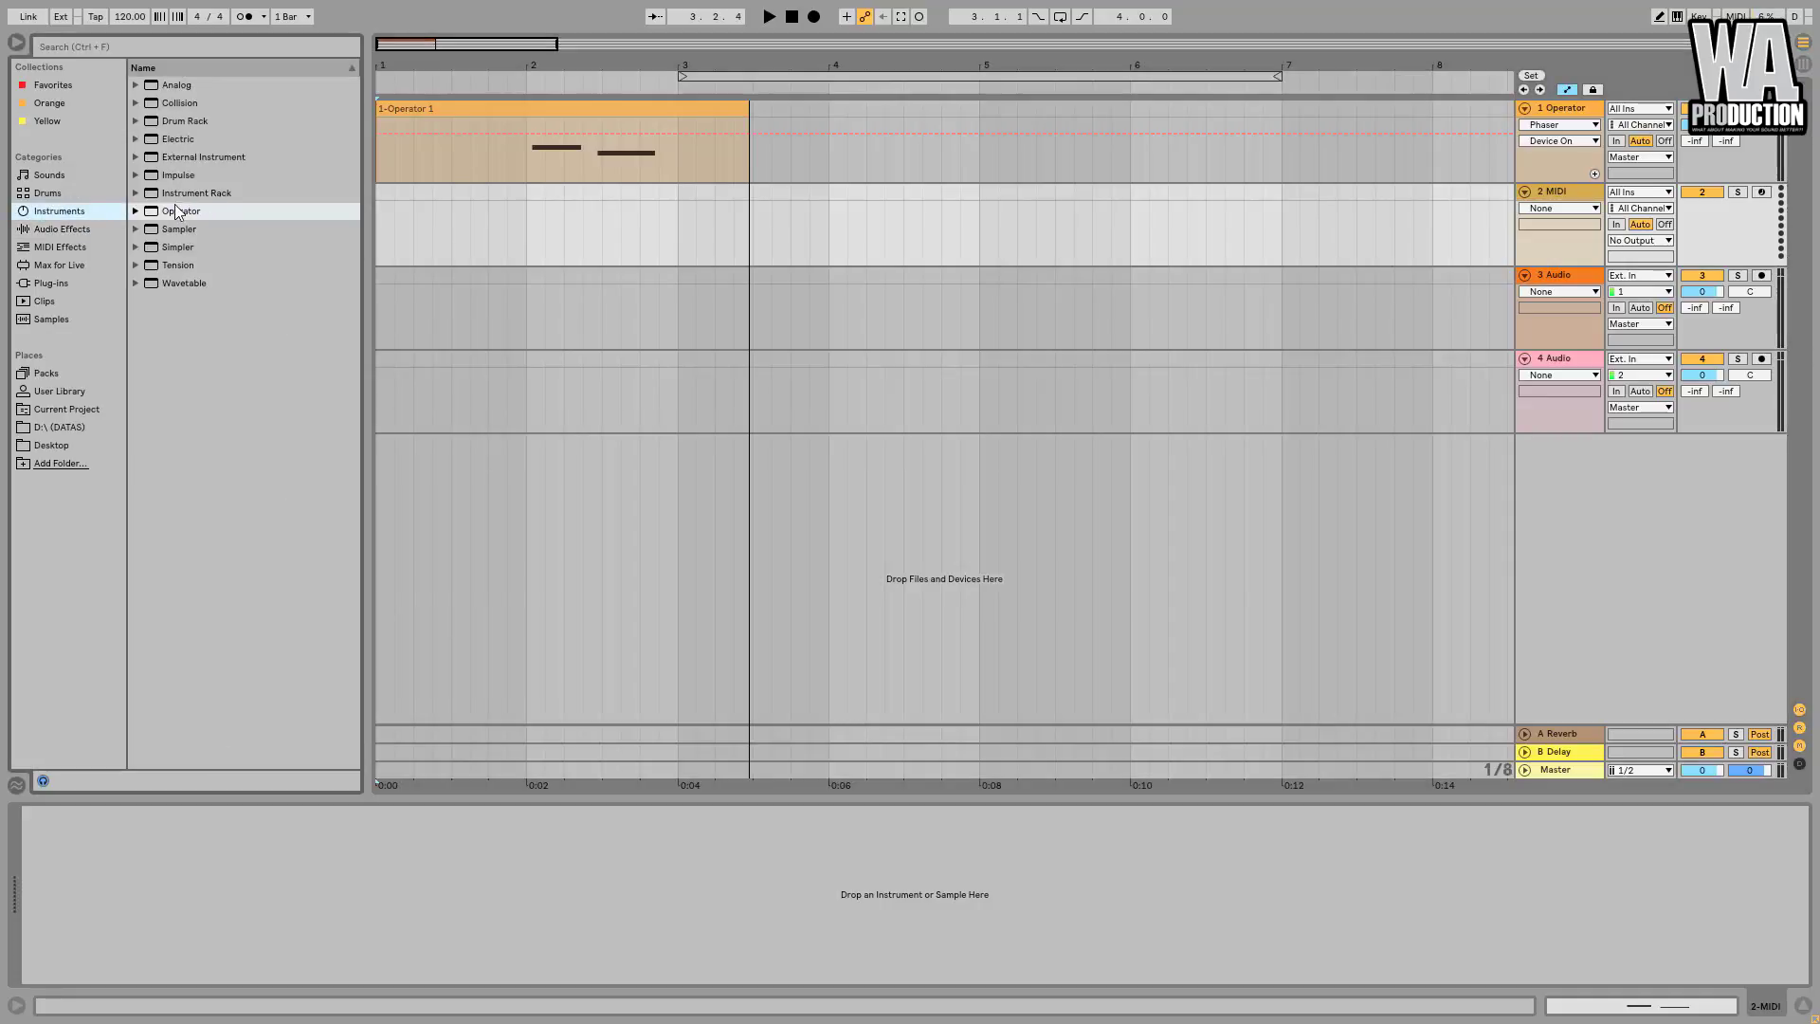
{"action": "left_click_drag", "start_coordinate": [179, 229], "coordinate": [662, 251]}
{"action": "left_click", "coordinate": [1659, 277]}
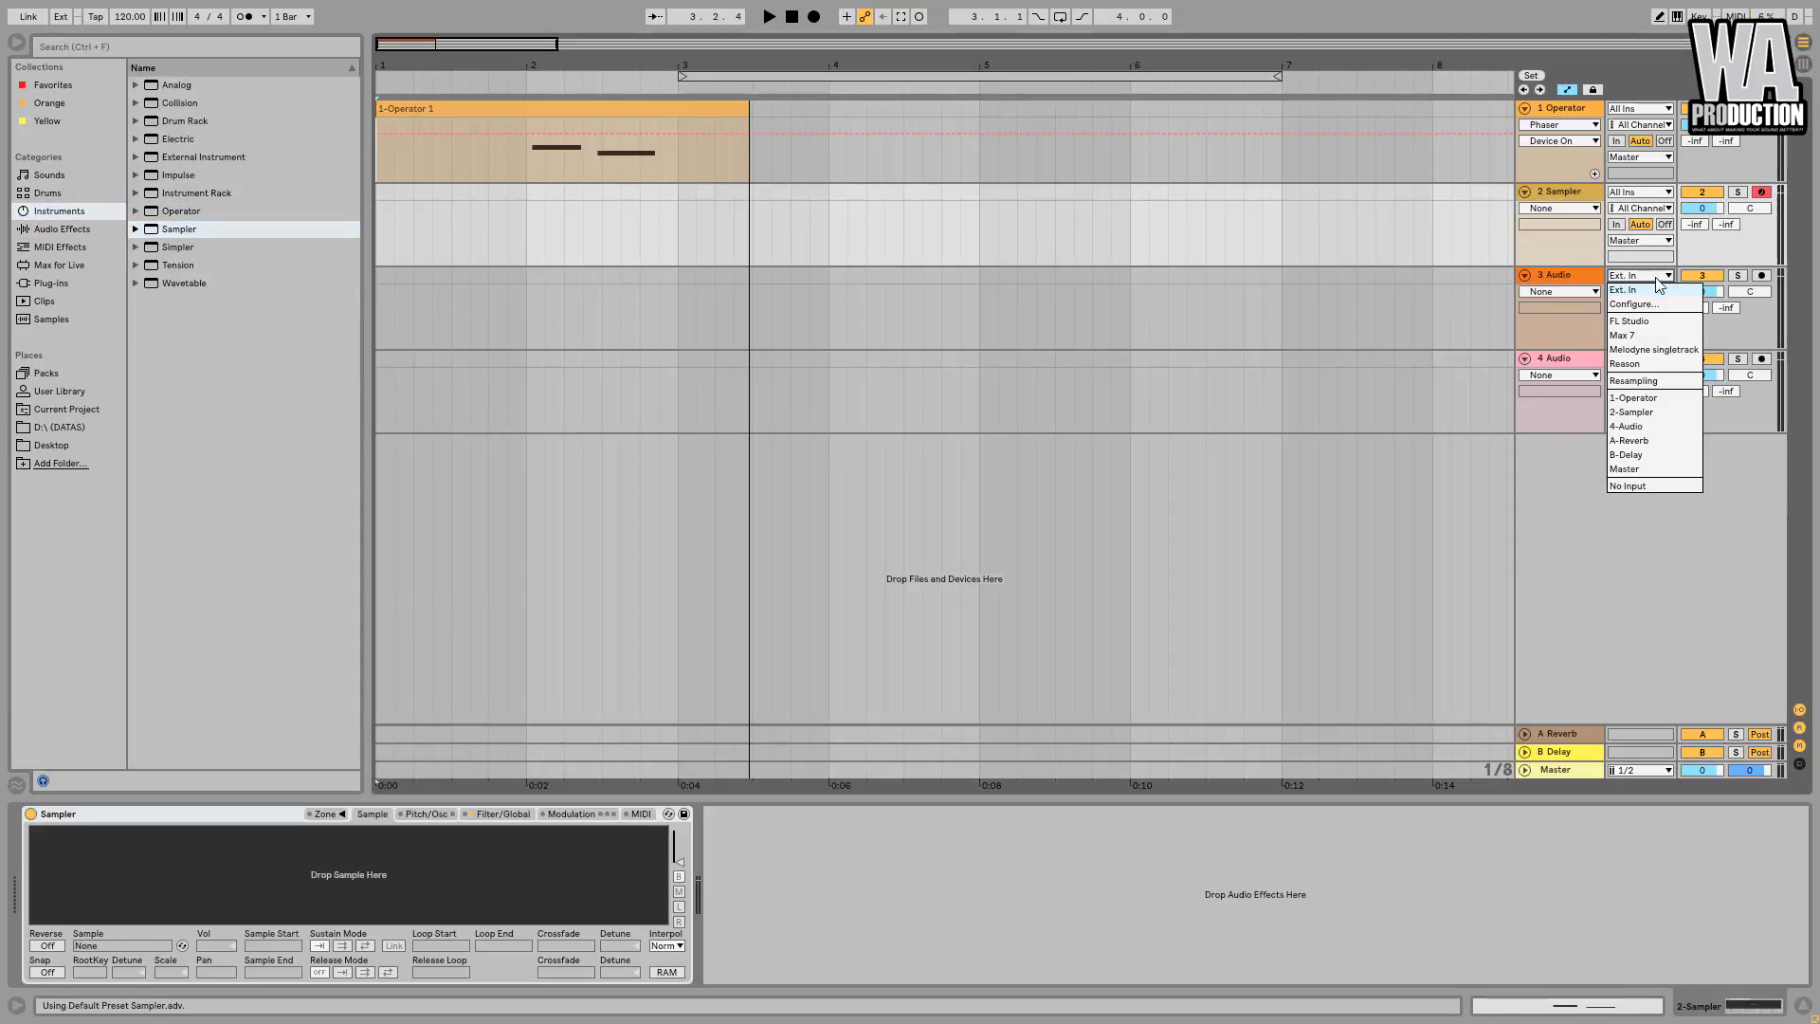
{"action": "left_click", "coordinate": [1661, 380]}
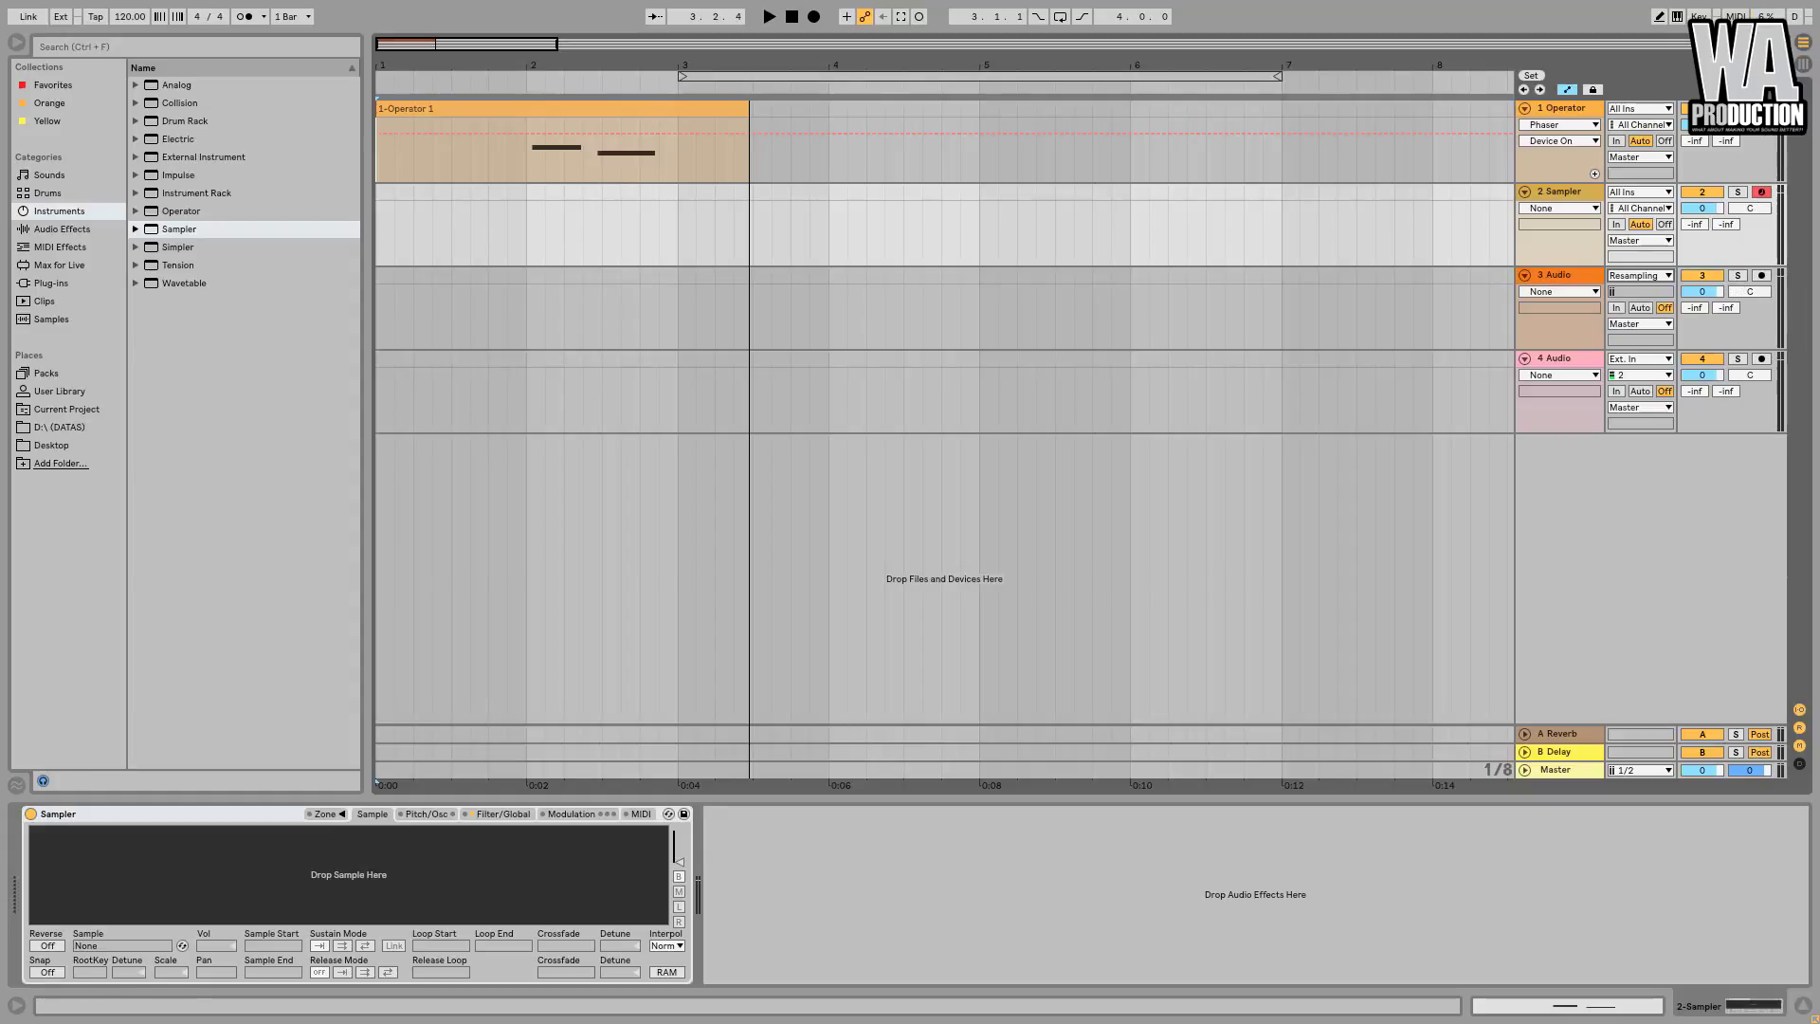
Delete the existing Operator clip and record a new held note together with its resampled audio on the first audio track.
{"action": "left_click", "coordinate": [675, 147]}
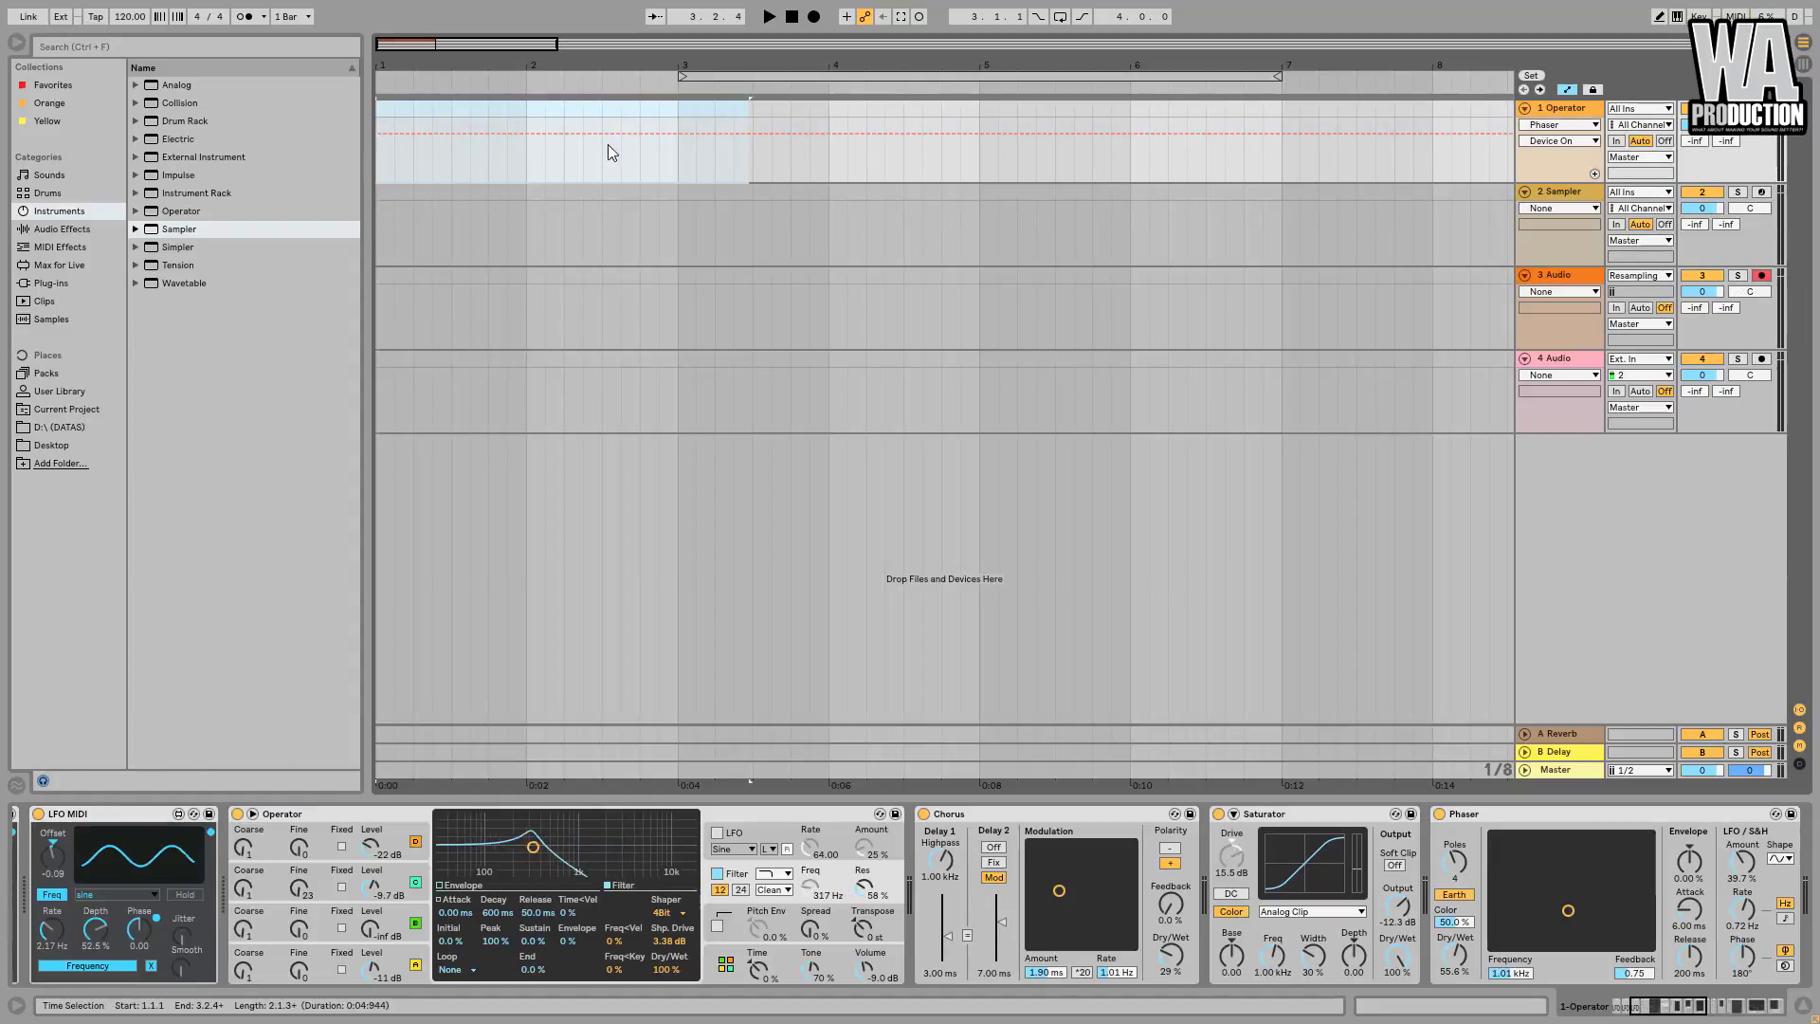
{"action": "key", "text": "Delete"}
{"action": "left_click", "coordinate": [813, 17]}
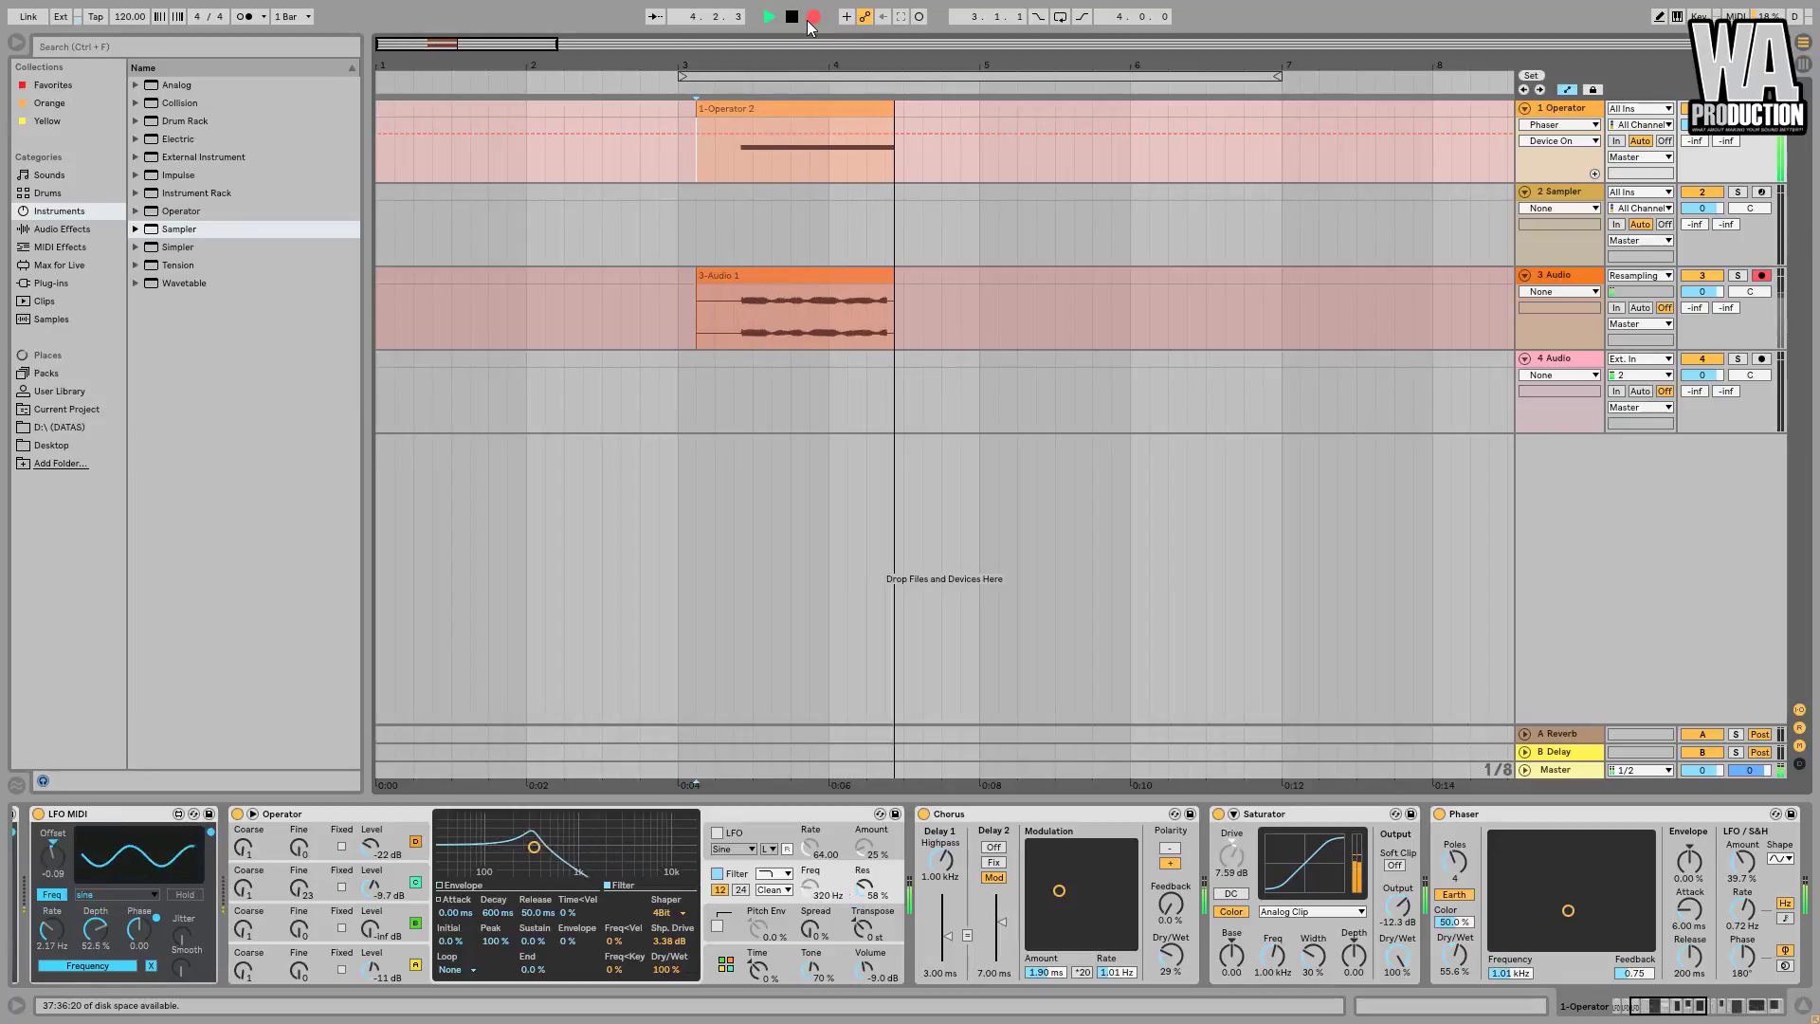
{"action": "key", "text": "space"}
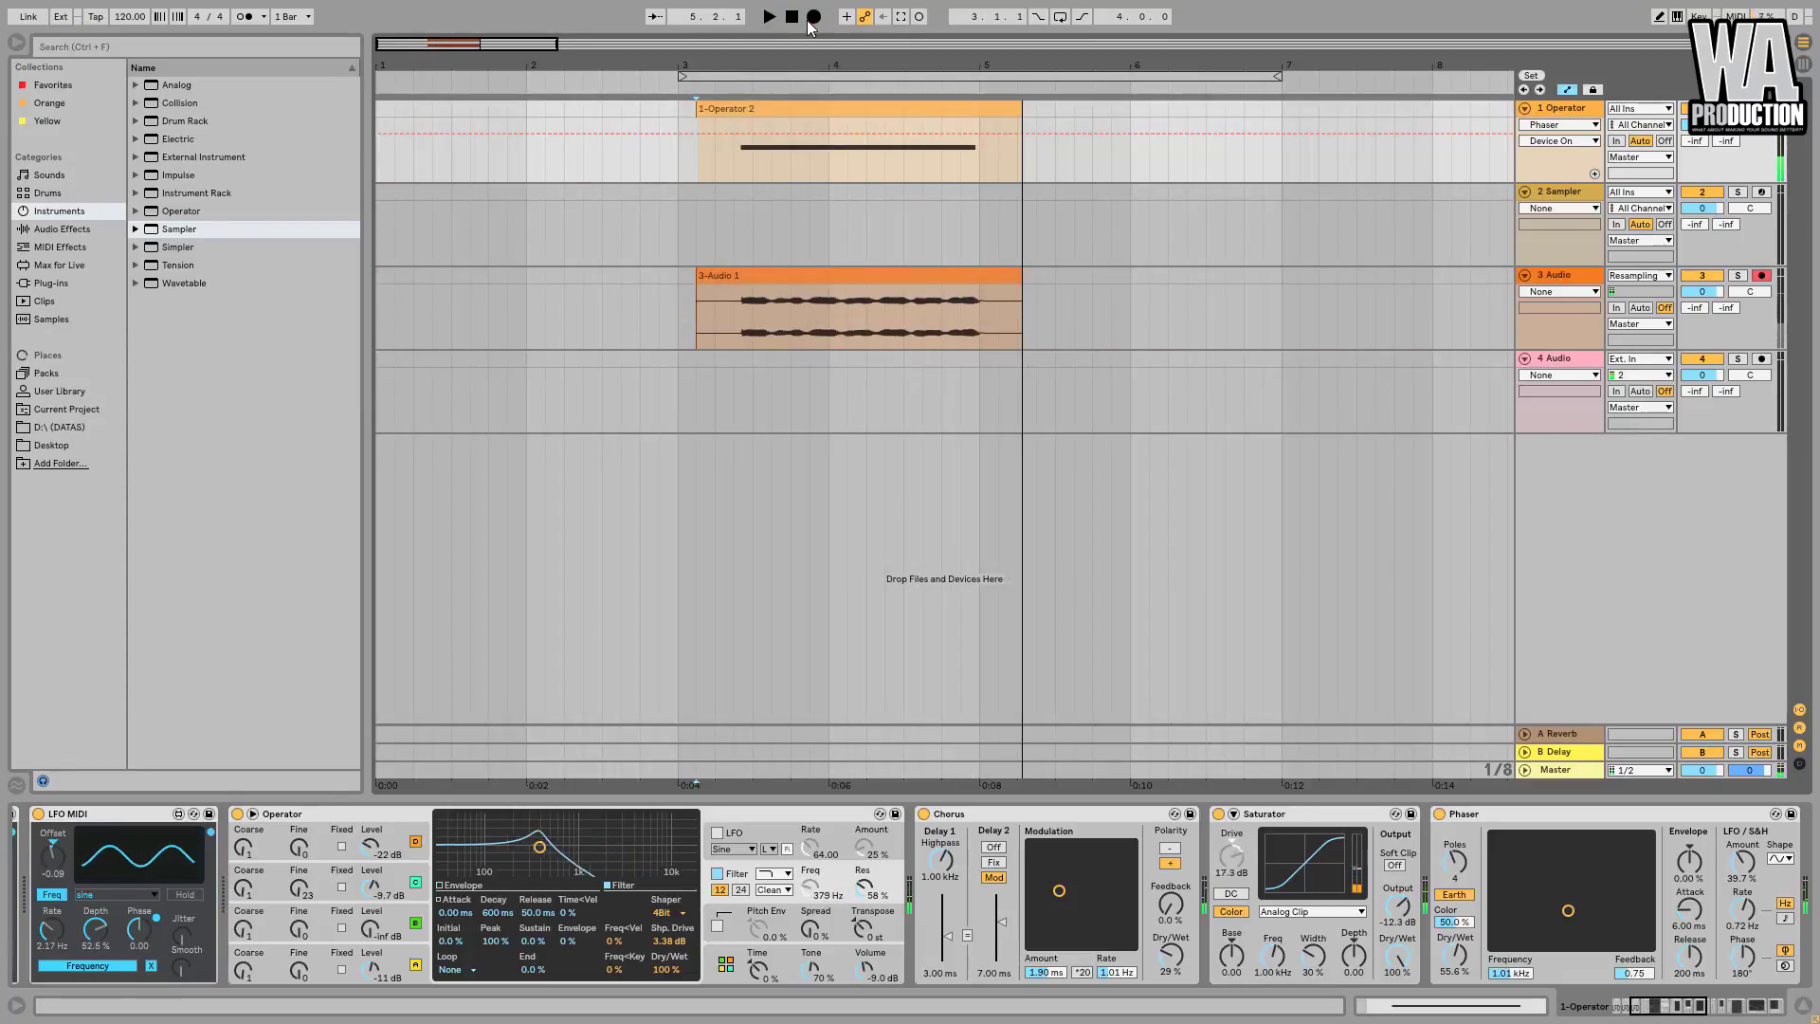
Load the recorded audio clip into the Sampler on the second track.
{"action": "left_click", "coordinate": [935, 279]}
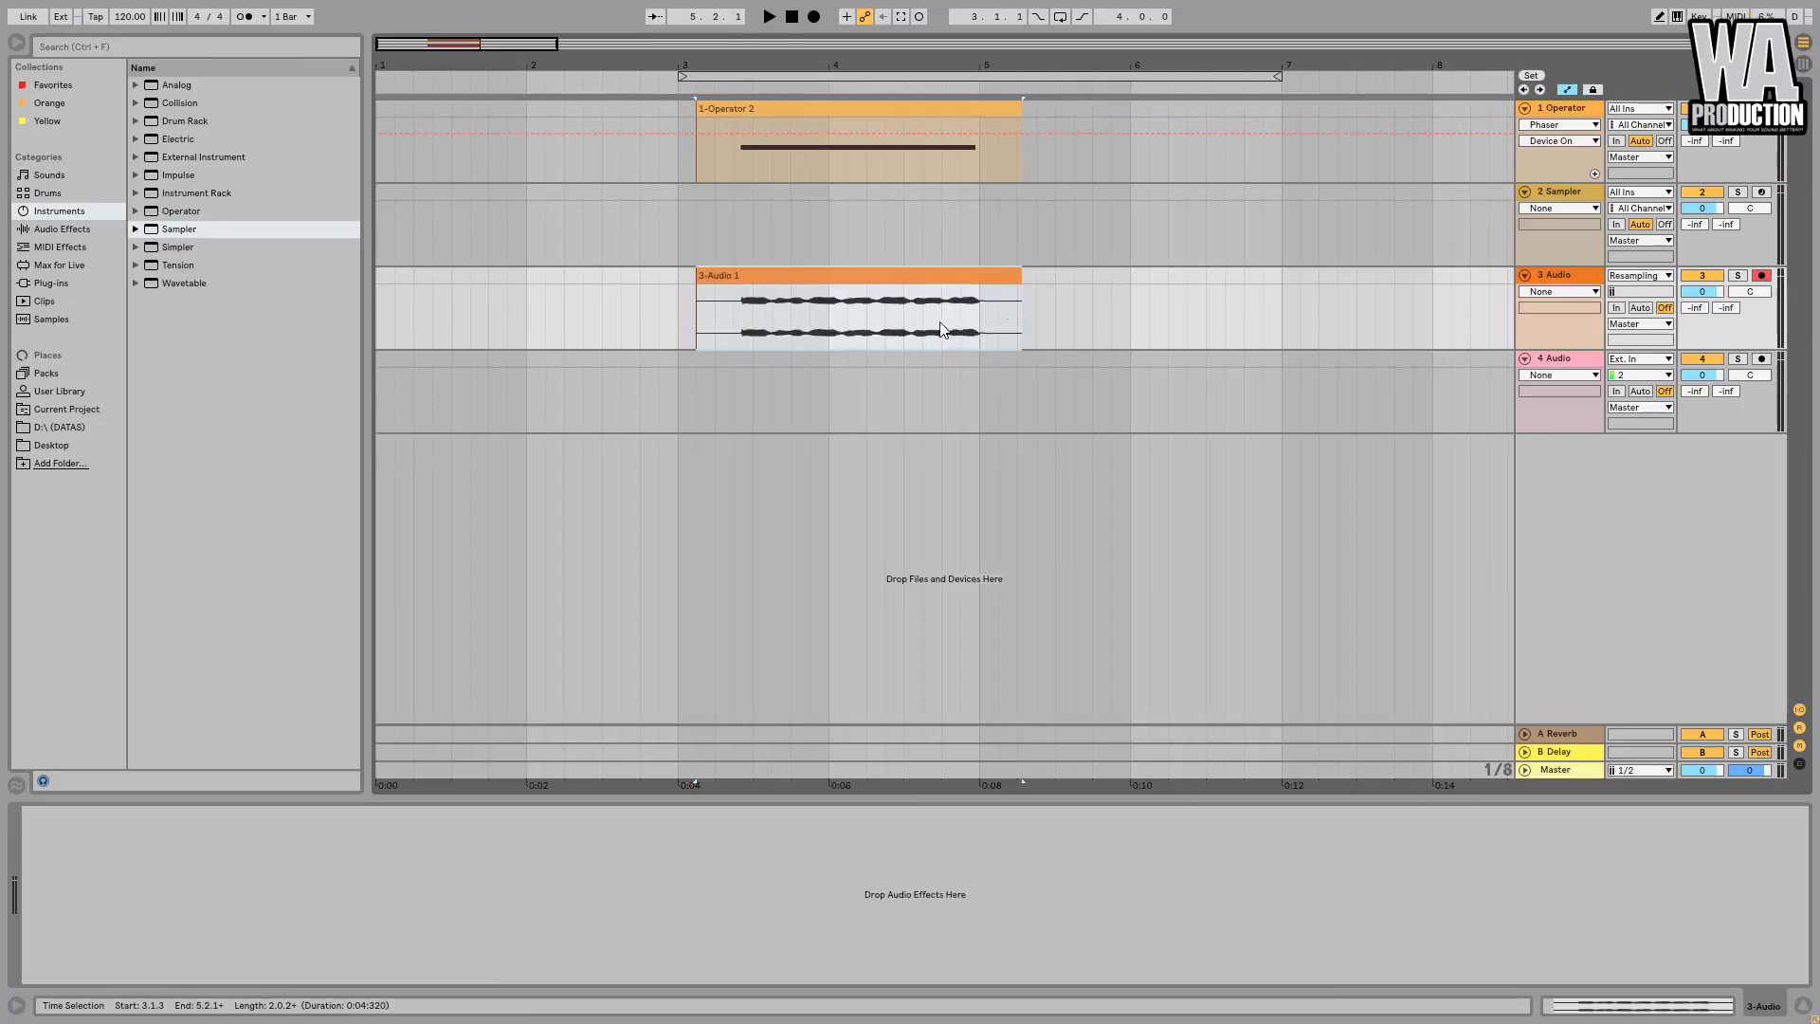
{"action": "left_click", "coordinate": [1584, 192]}
{"action": "left_click_drag", "start_coordinate": [866, 274], "coordinate": [457, 839]}
Check the pitch of the recorded Operator note and set Sampler's root key to F0.
{"action": "left_click", "coordinate": [795, 115]}
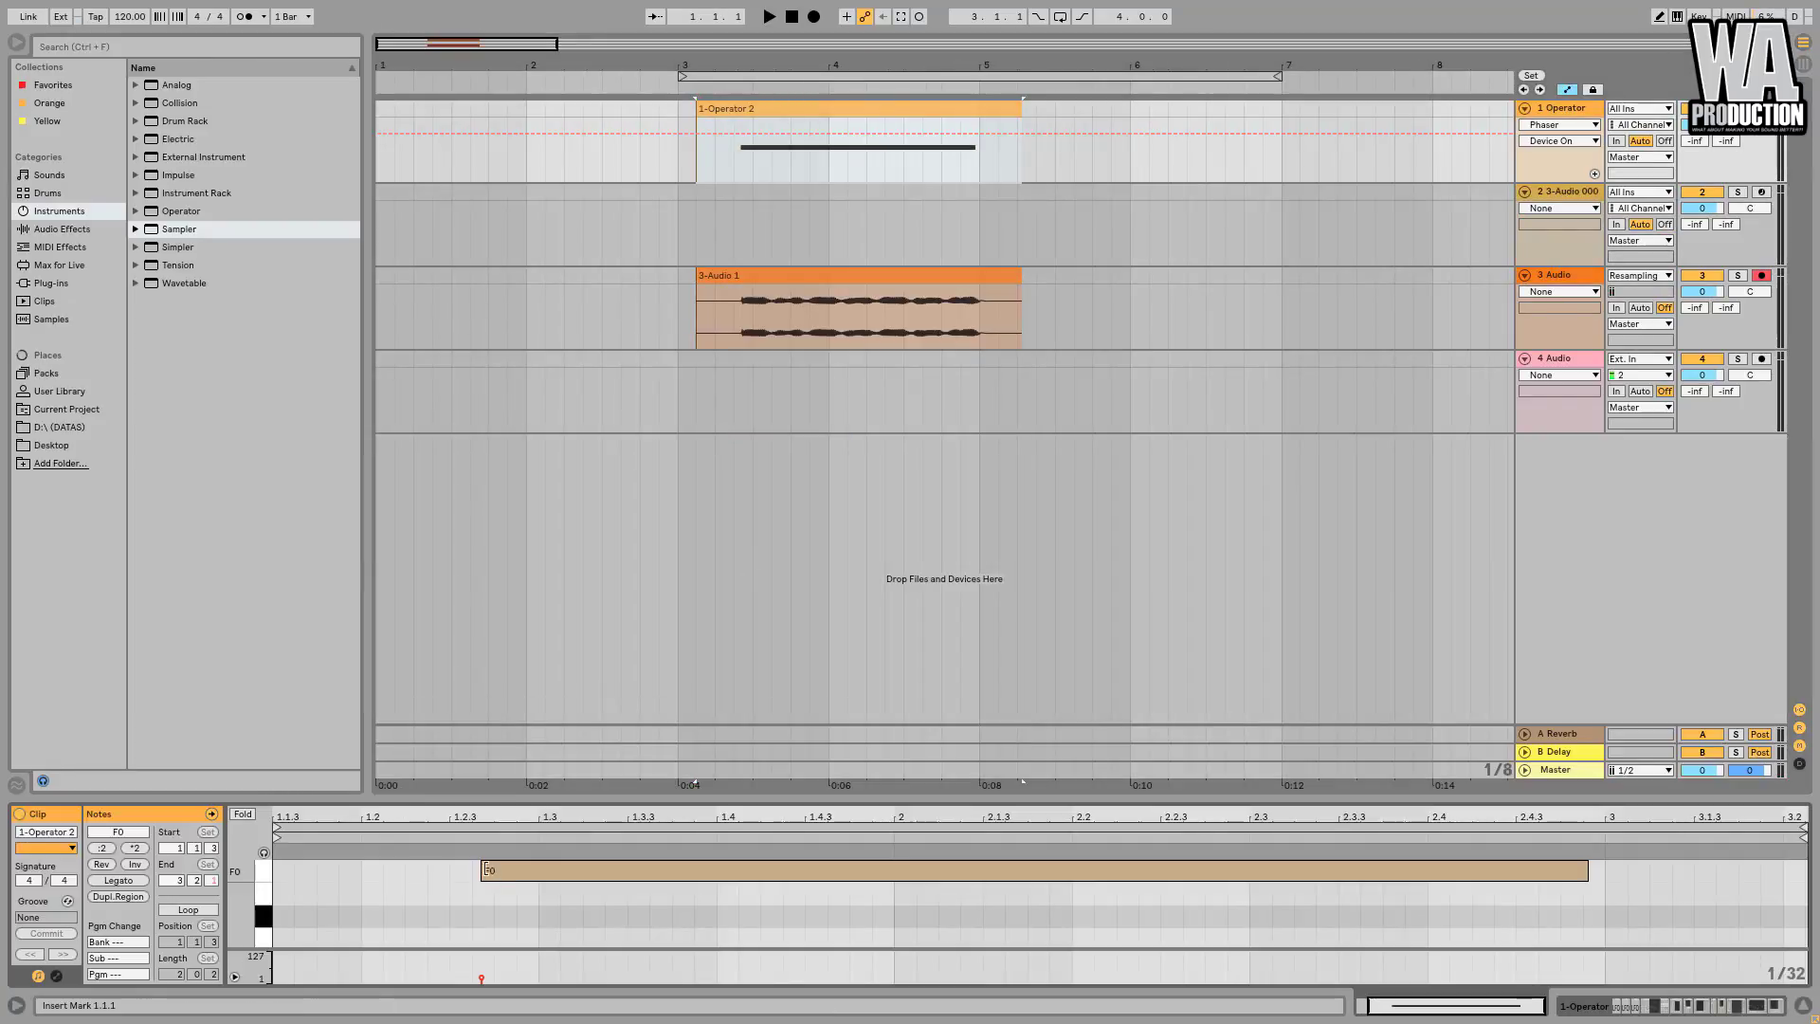
{"action": "left_click", "coordinate": [1582, 196]}
{"action": "double_click", "coordinate": [1581, 200]}
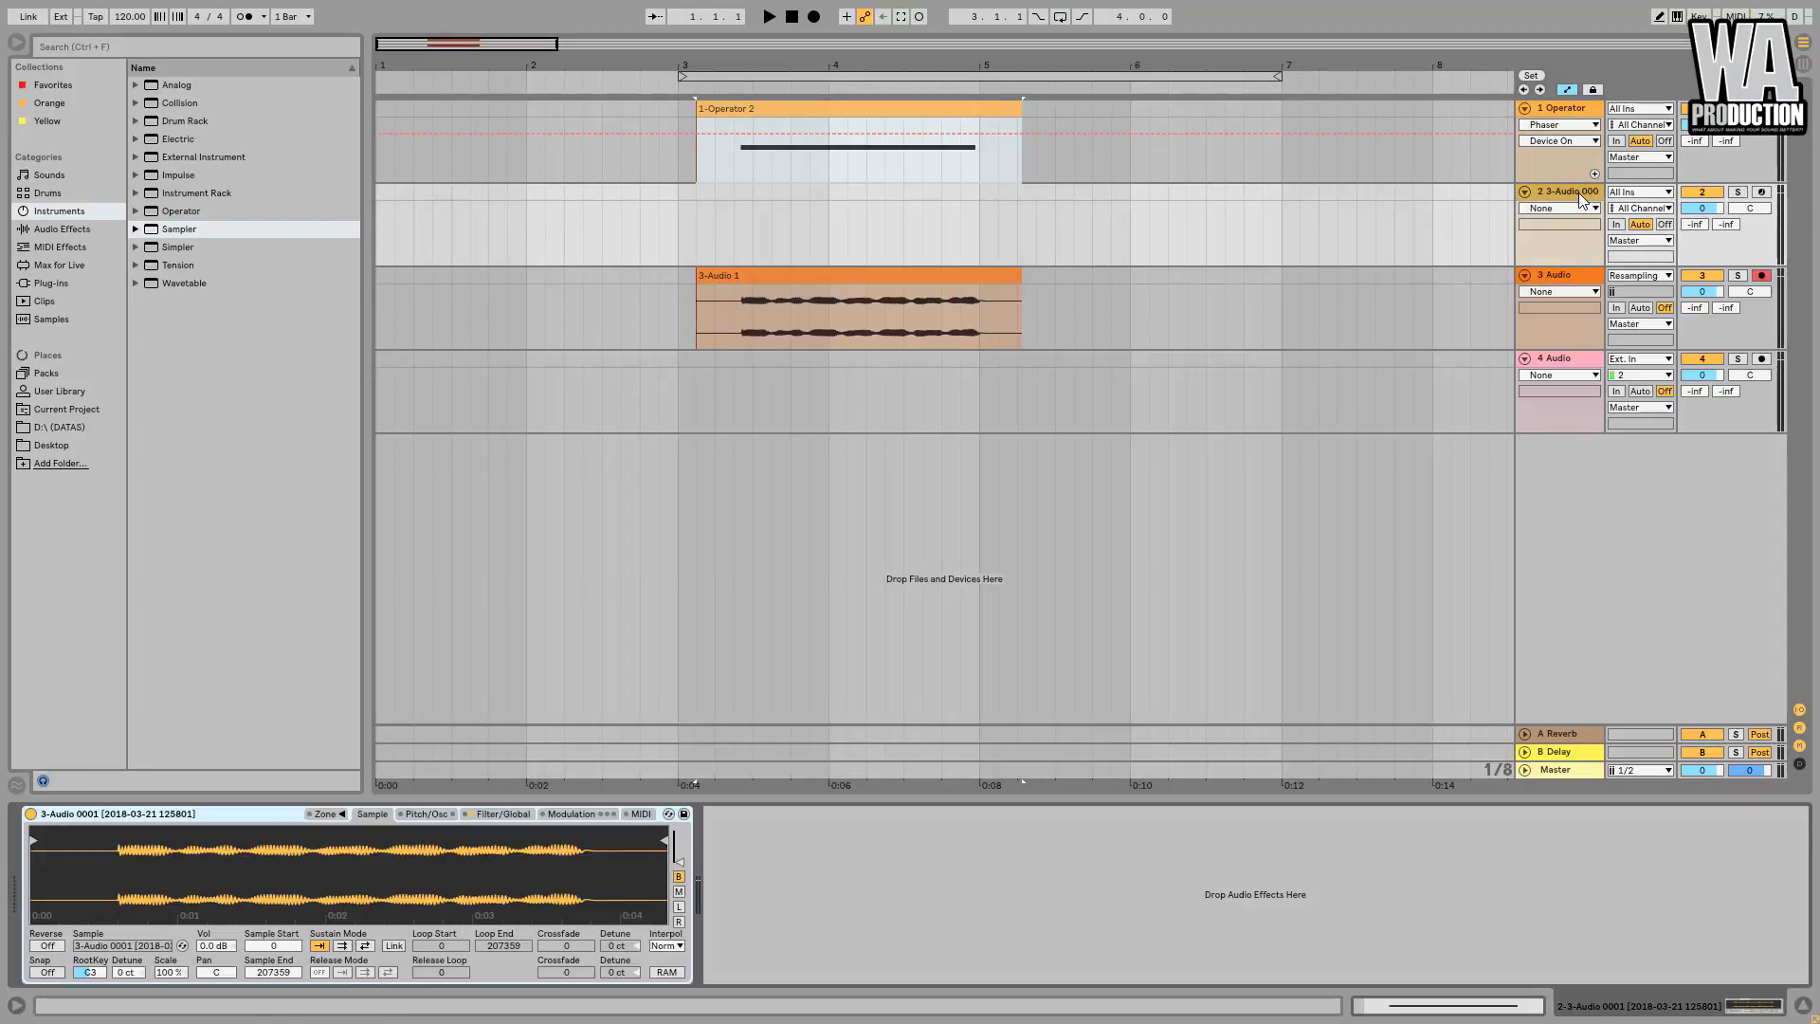
{"action": "mouse_move", "coordinate": [91, 973]}
{"action": "left_mouse_down"}
{"action": "mouse_move", "coordinate": [91, 1011]}
{"action": "mouse_move", "coordinate": [100, 982]}
{"action": "mouse_move", "coordinate": [100, 997]}
{"action": "left_mouse_up"}
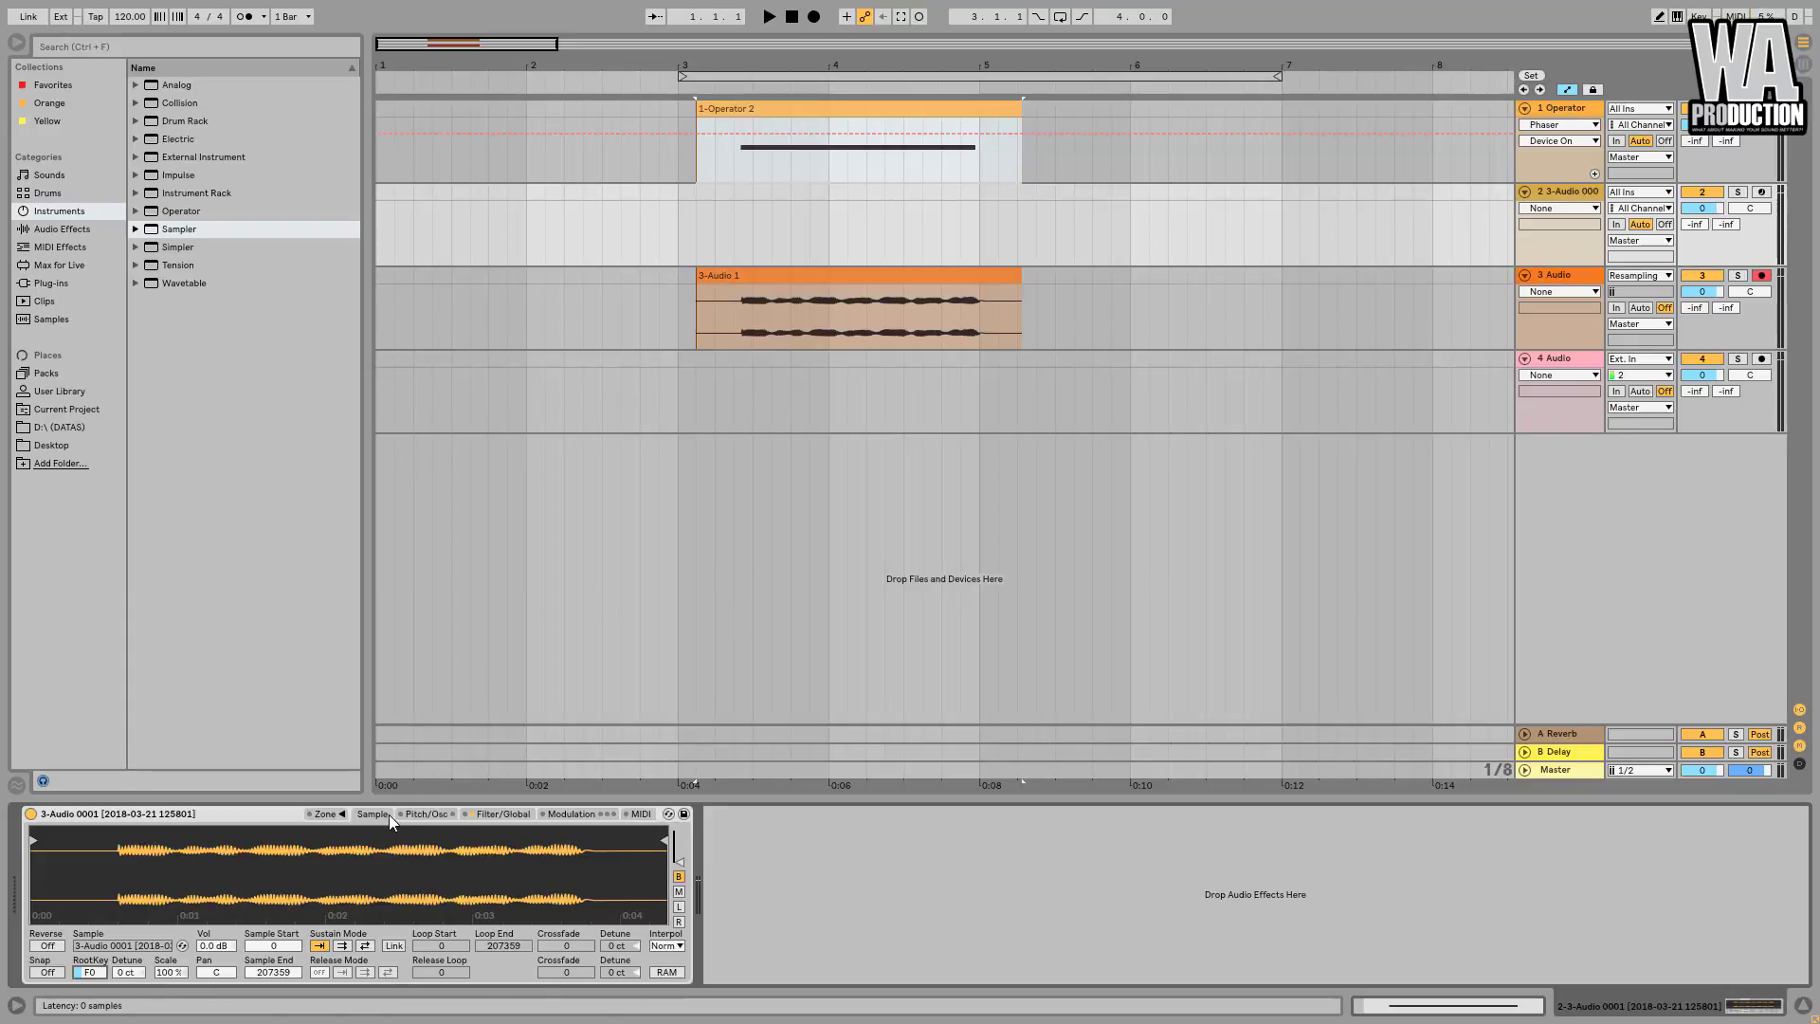
Raise the sample's volume to 11 dB and trim it to start at 28963 and end at 179322.
{"action": "right_click", "coordinate": [384, 857]}
{"action": "left_click", "coordinate": [437, 769]}
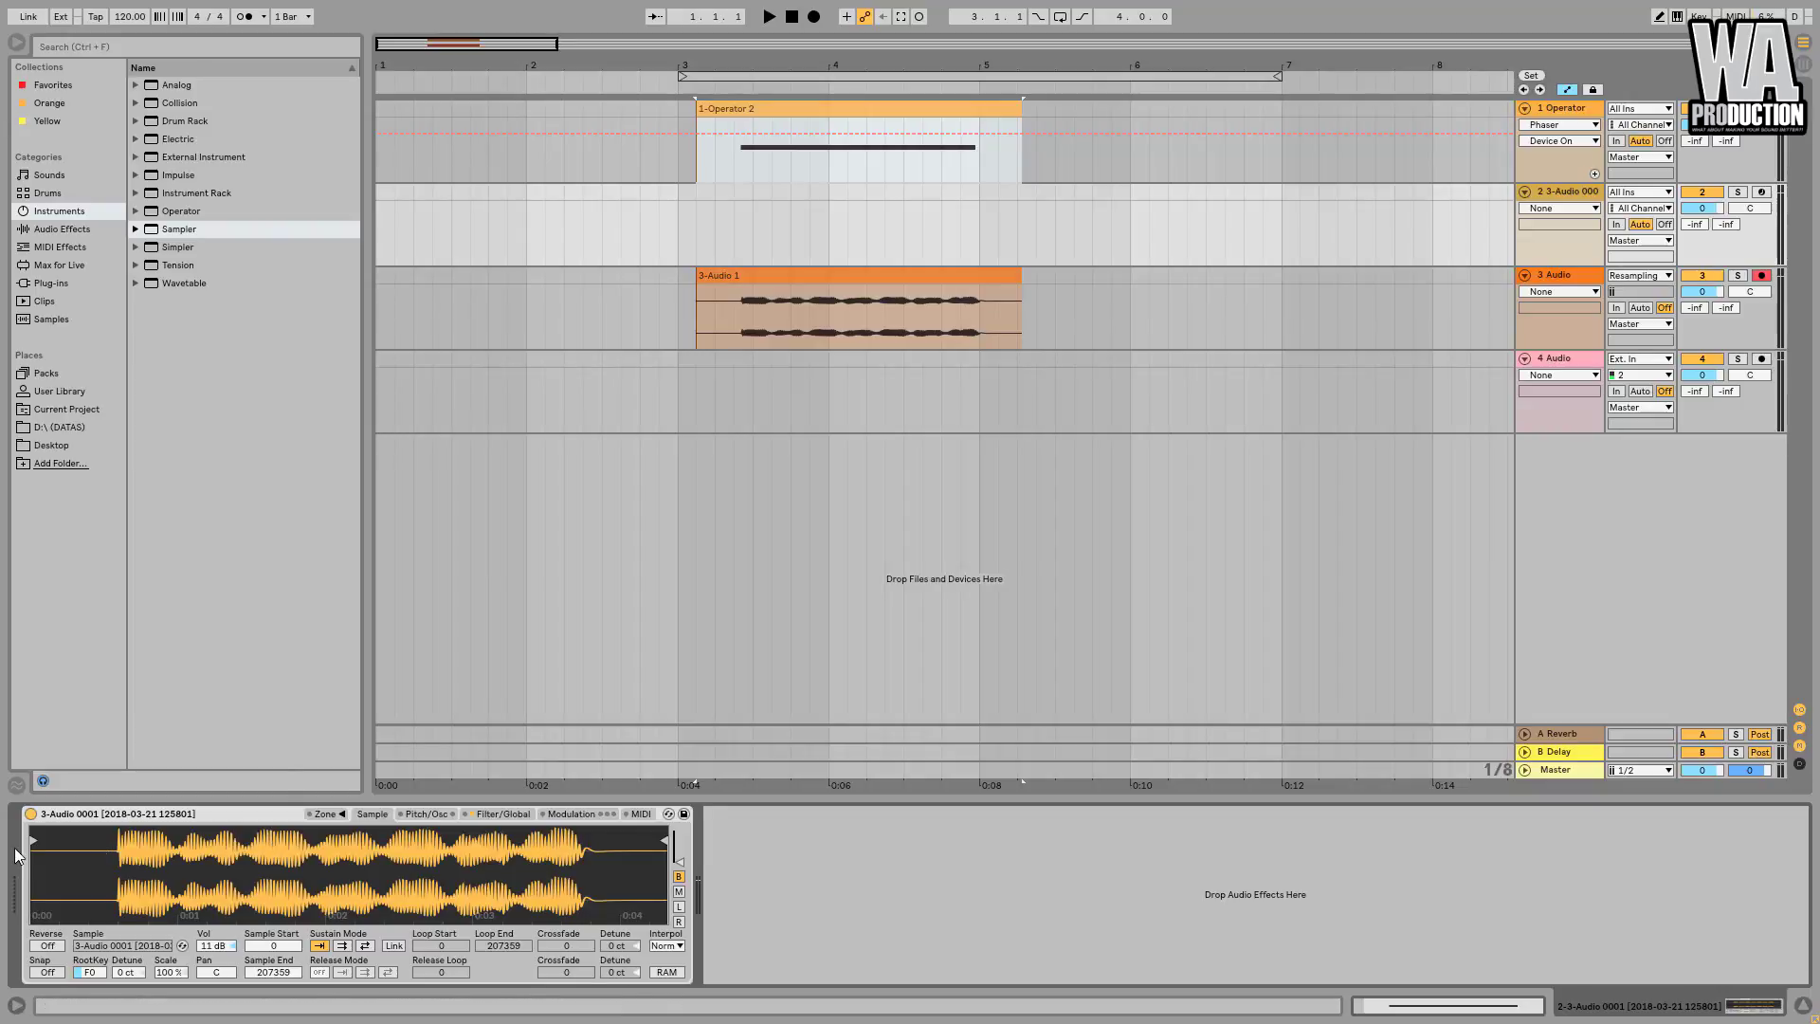
{"action": "left_click_drag", "start_coordinate": [35, 837], "coordinate": [121, 840]}
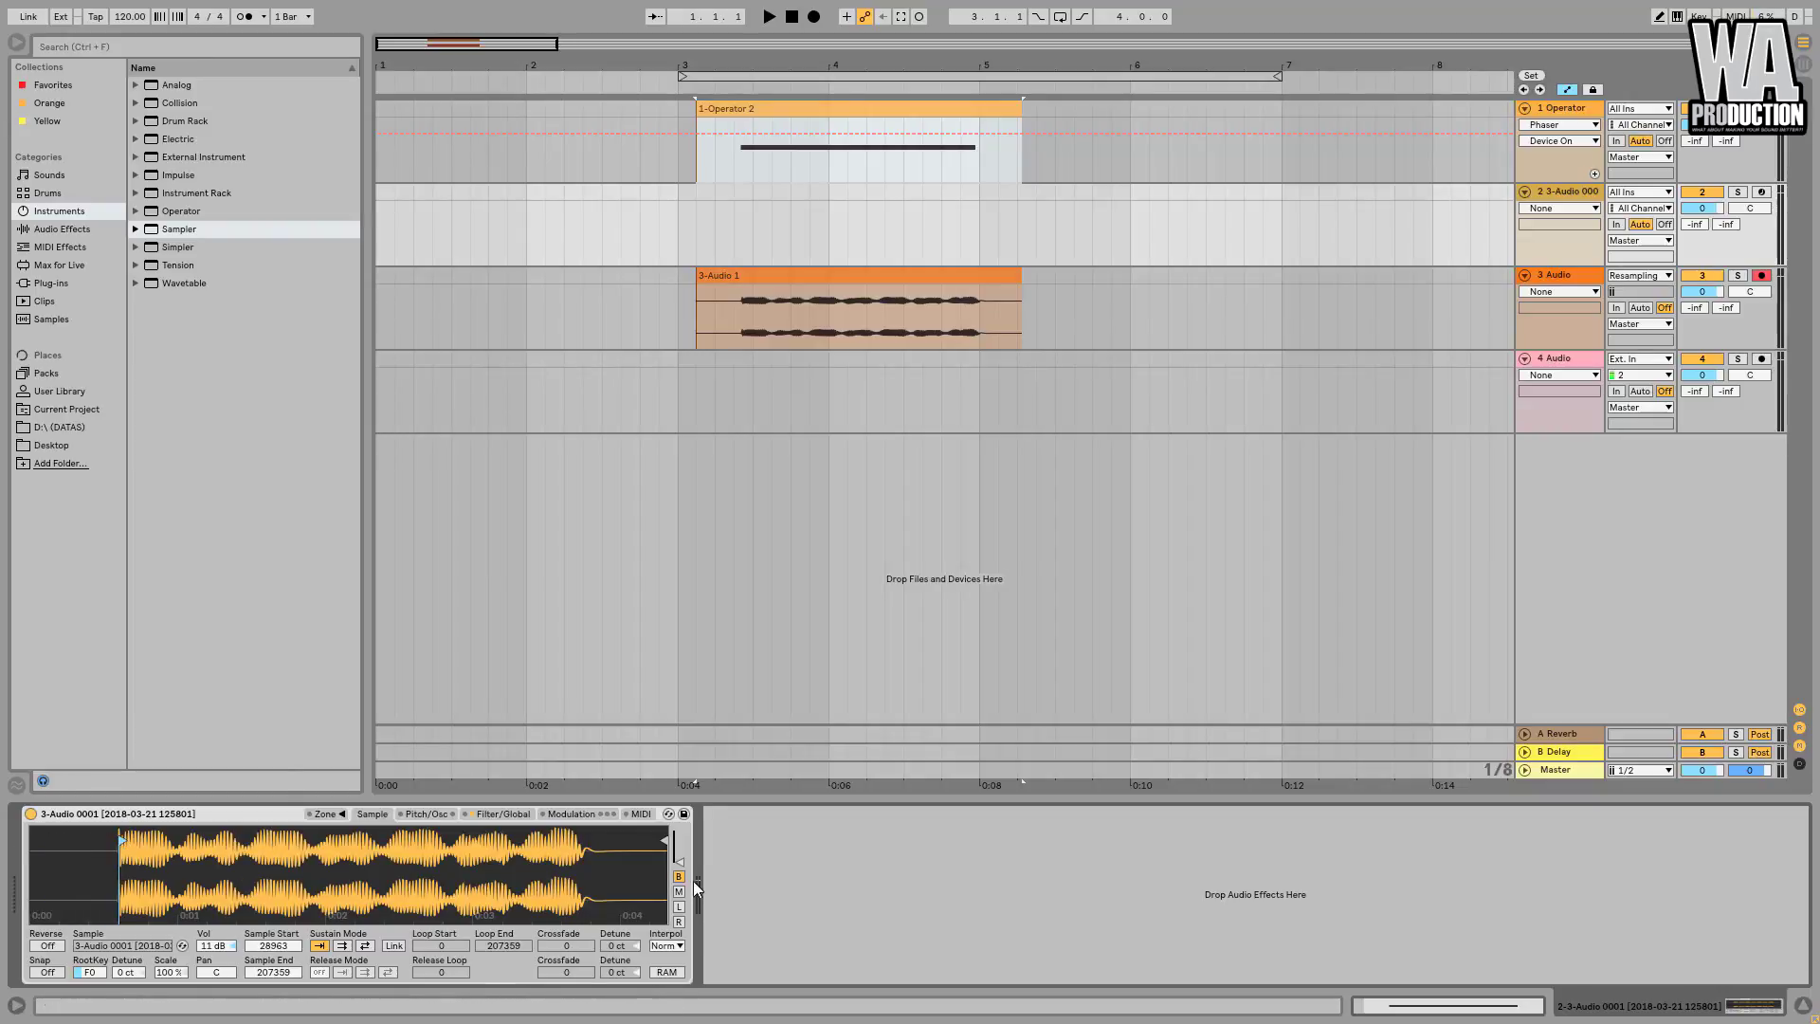
{"action": "left_click_drag", "start_coordinate": [661, 841], "coordinate": [578, 840]}
Enable a forward sustain loop from 33372 to 172235 with a crossfade of 4635.
{"action": "left_click", "coordinate": [342, 946]}
{"action": "left_click_drag", "start_coordinate": [431, 950], "coordinate": [430, 903]}
{"action": "left_click_drag", "start_coordinate": [571, 947], "coordinate": [571, 932]}
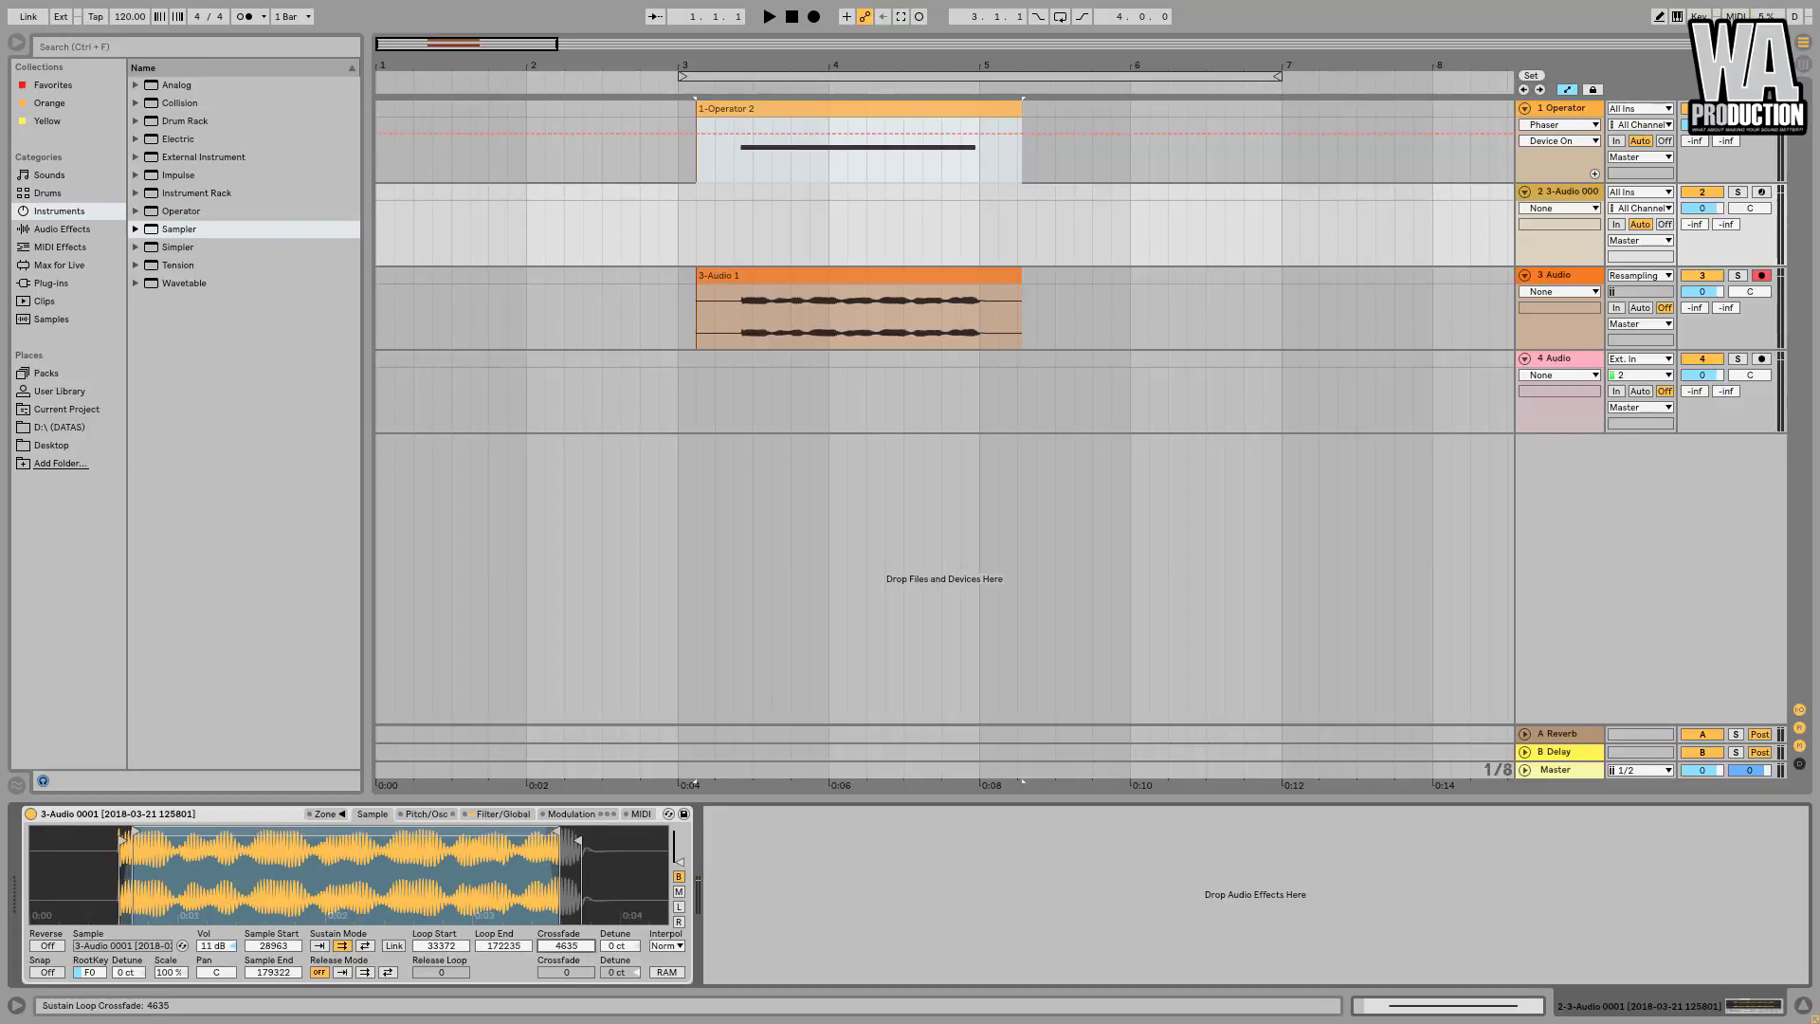
Set Sampler's pitch bend range to +24 st and arm its track for recording.
{"action": "left_click", "coordinate": [485, 813]}
{"action": "left_click", "coordinate": [49, 834]}
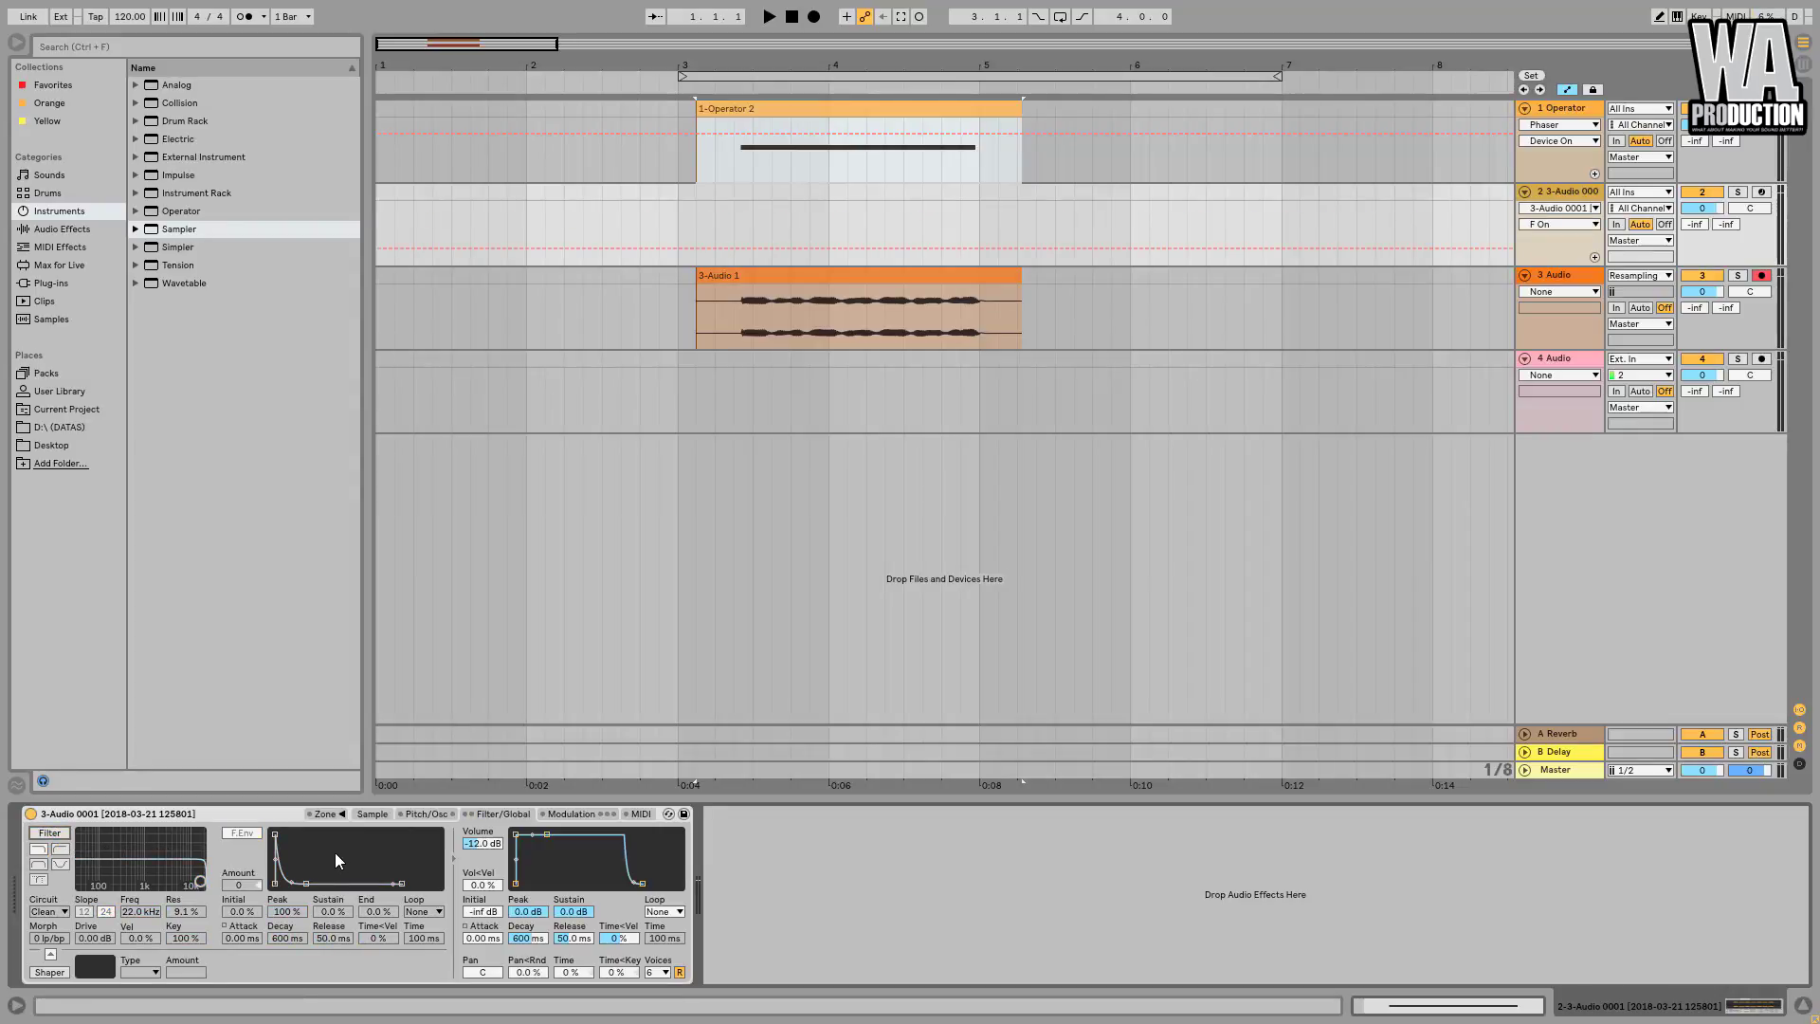
{"action": "left_click", "coordinate": [637, 814]}
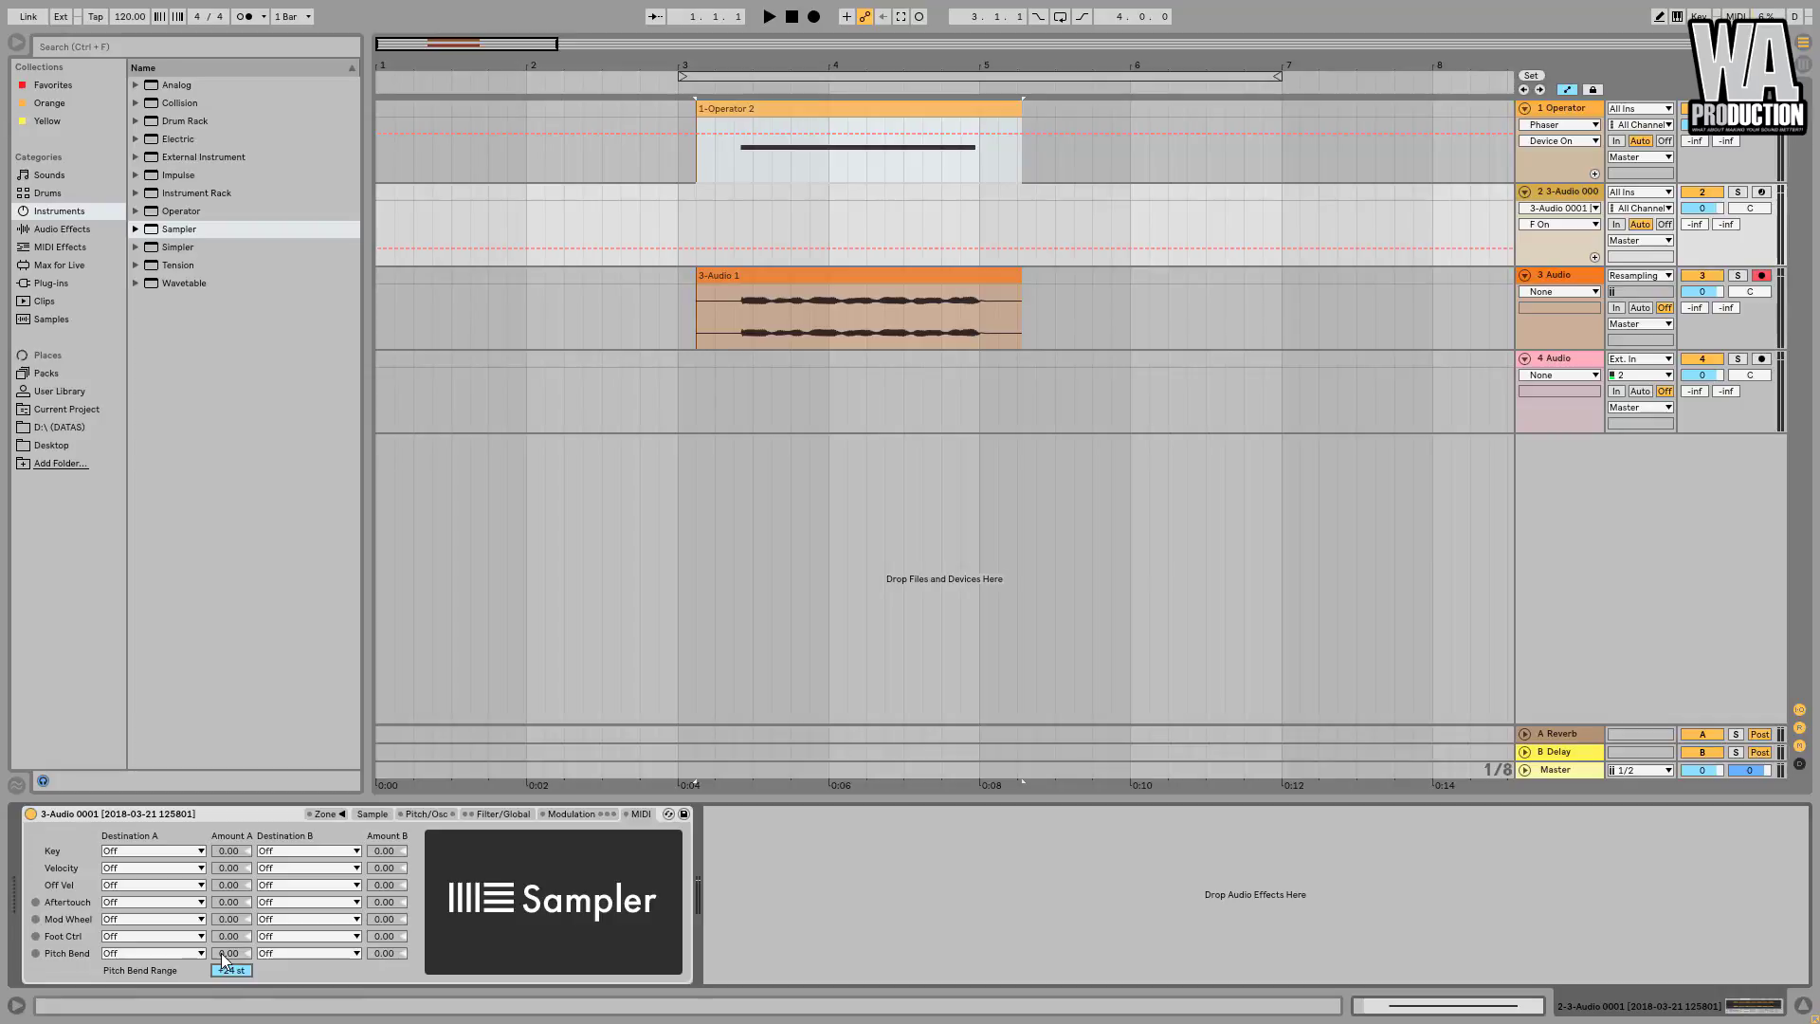
{"action": "left_click", "coordinate": [1762, 192]}
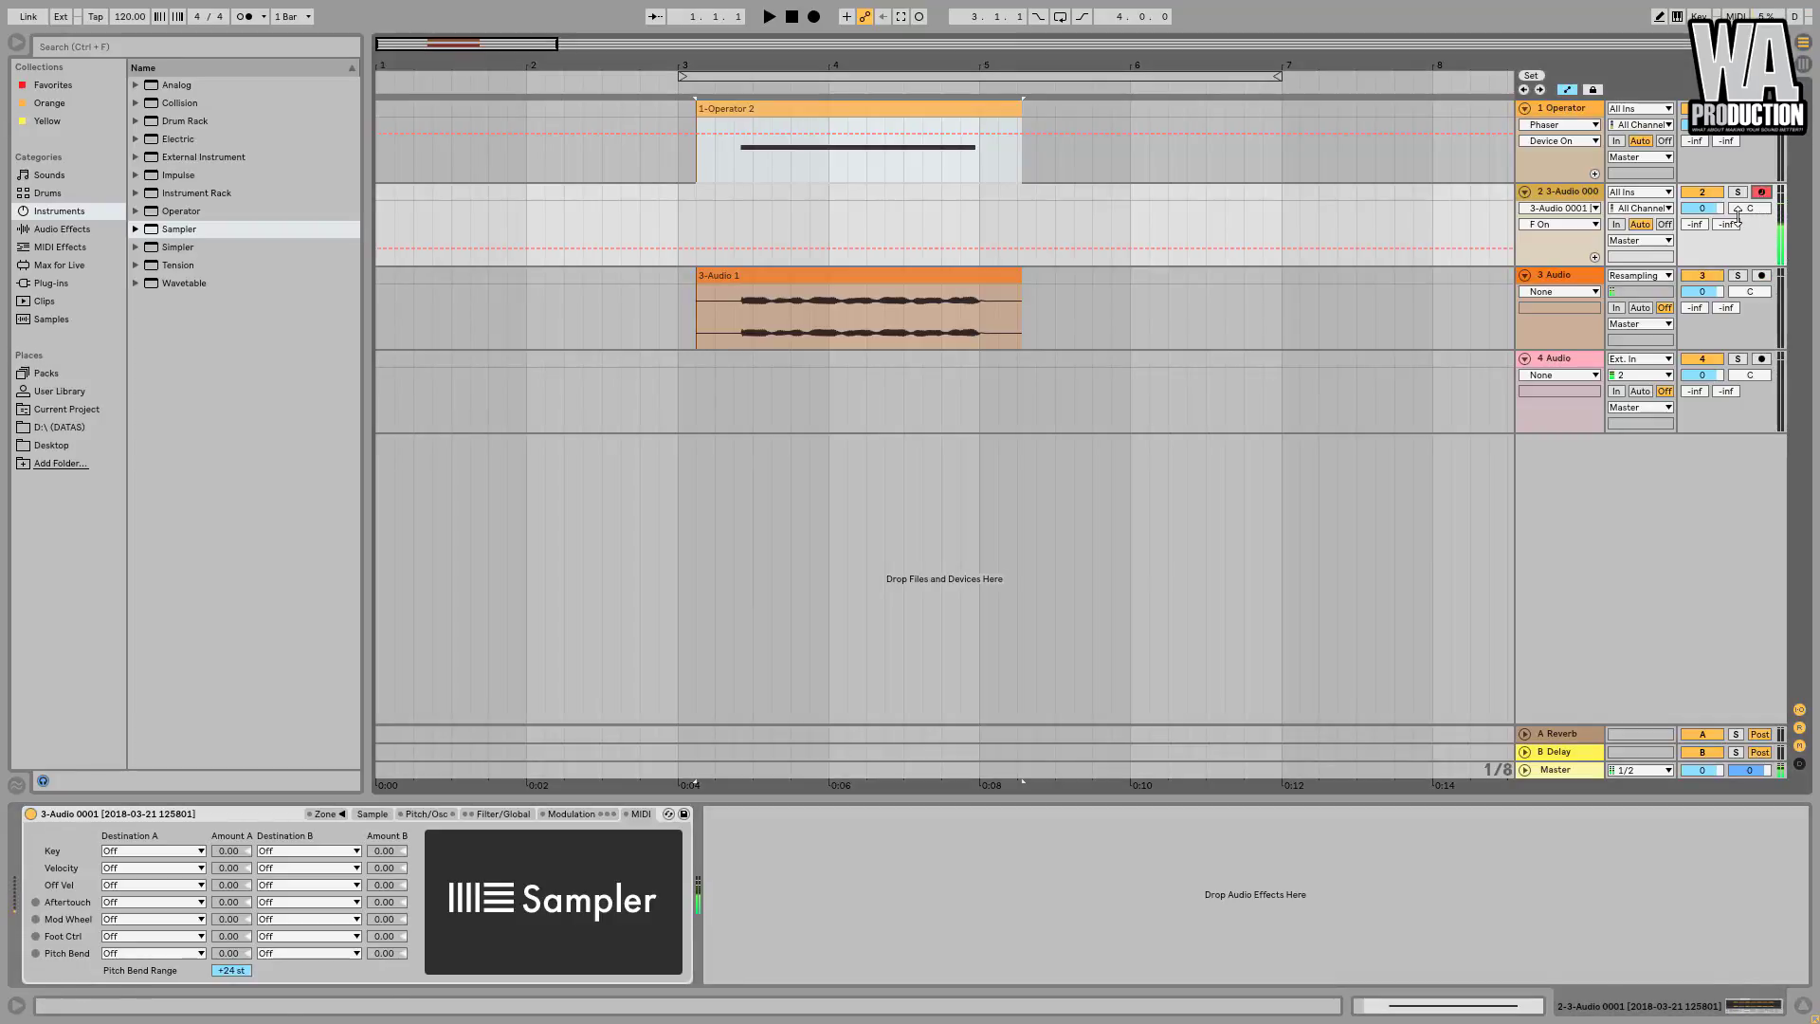
Limit Sampler to 1 voice and turn on Glide with a time of 175 ms.
{"action": "left_click", "coordinate": [372, 815]}
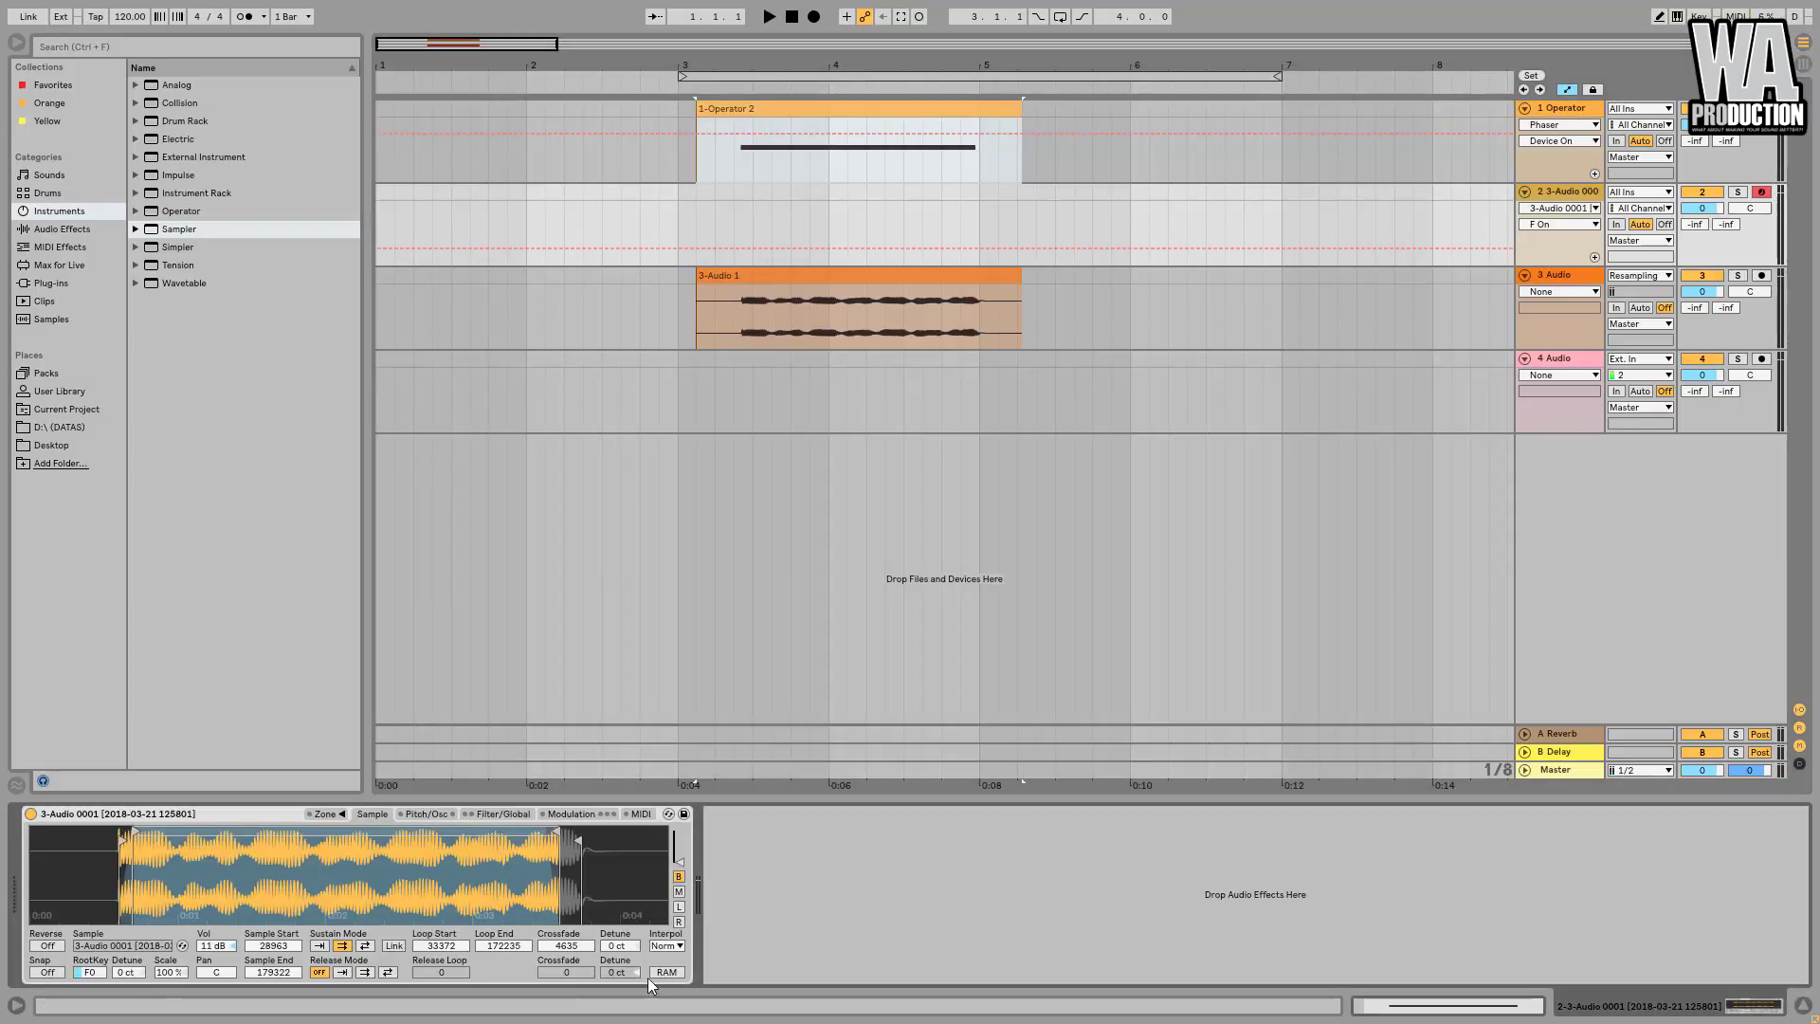
{"action": "left_click", "coordinate": [512, 814]}
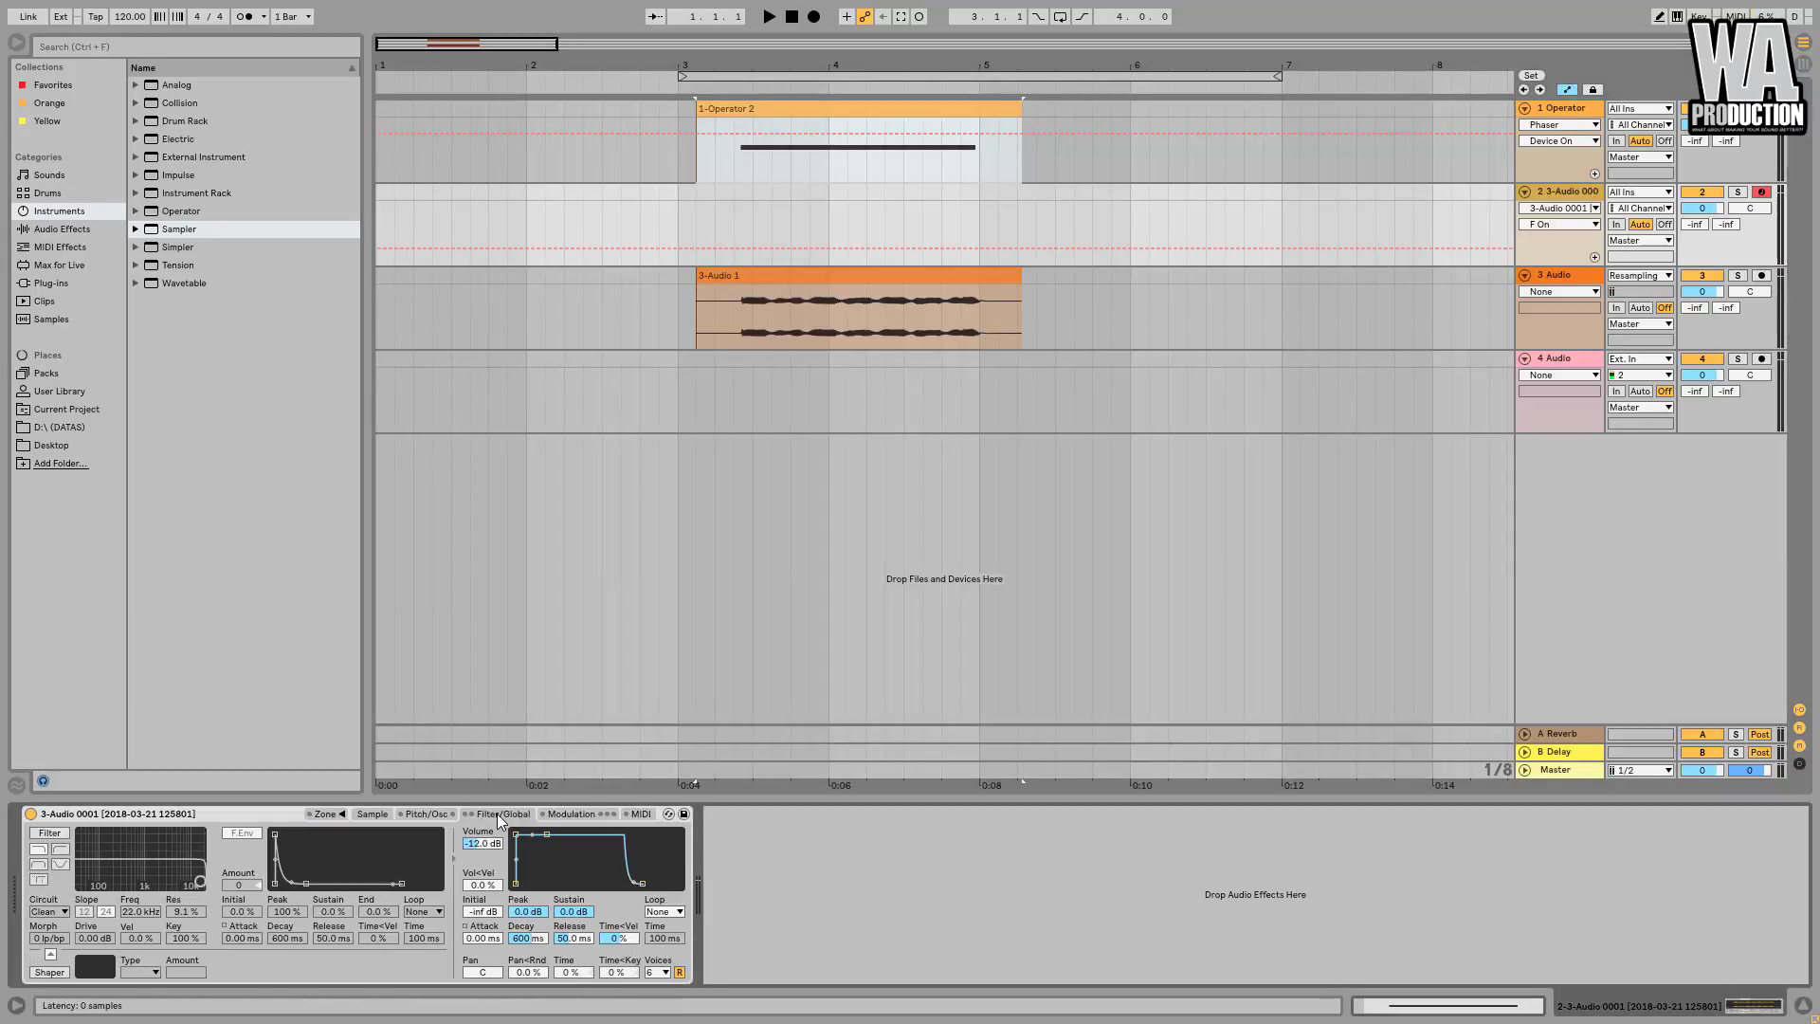
{"action": "left_click", "coordinate": [658, 972]}
{"action": "left_click", "coordinate": [654, 762]}
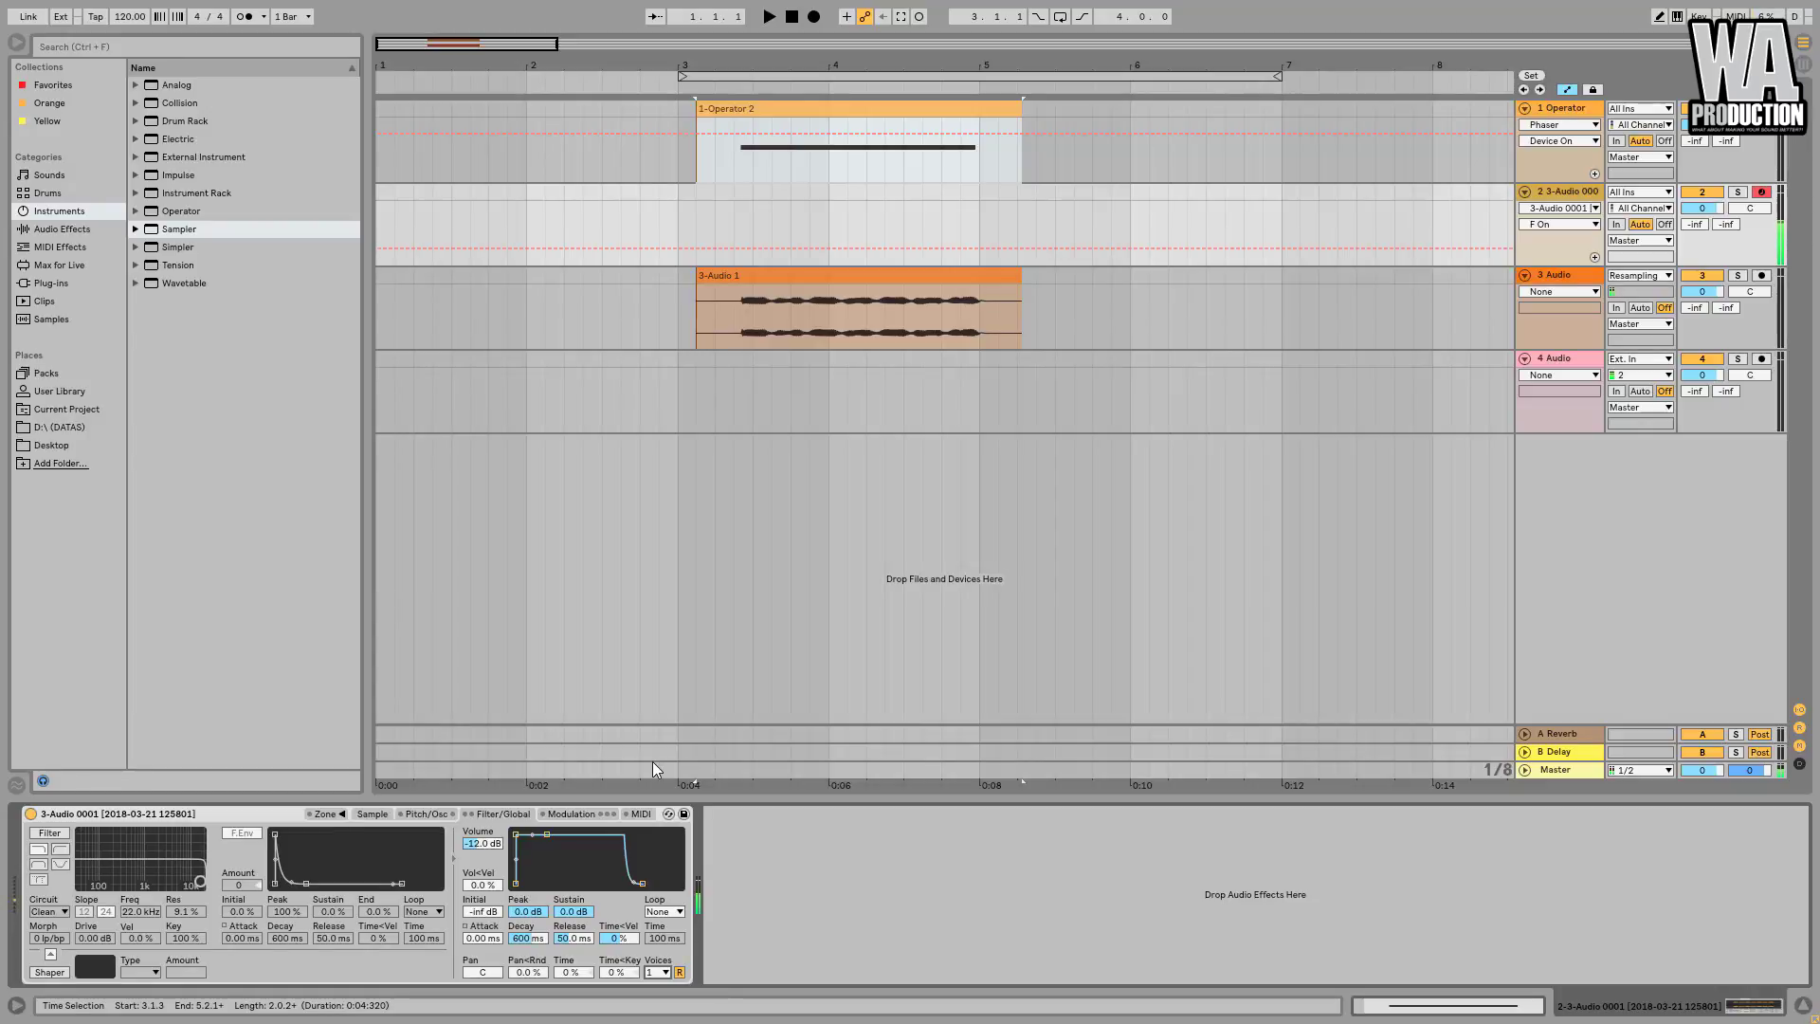
{"action": "left_click", "coordinate": [426, 814]}
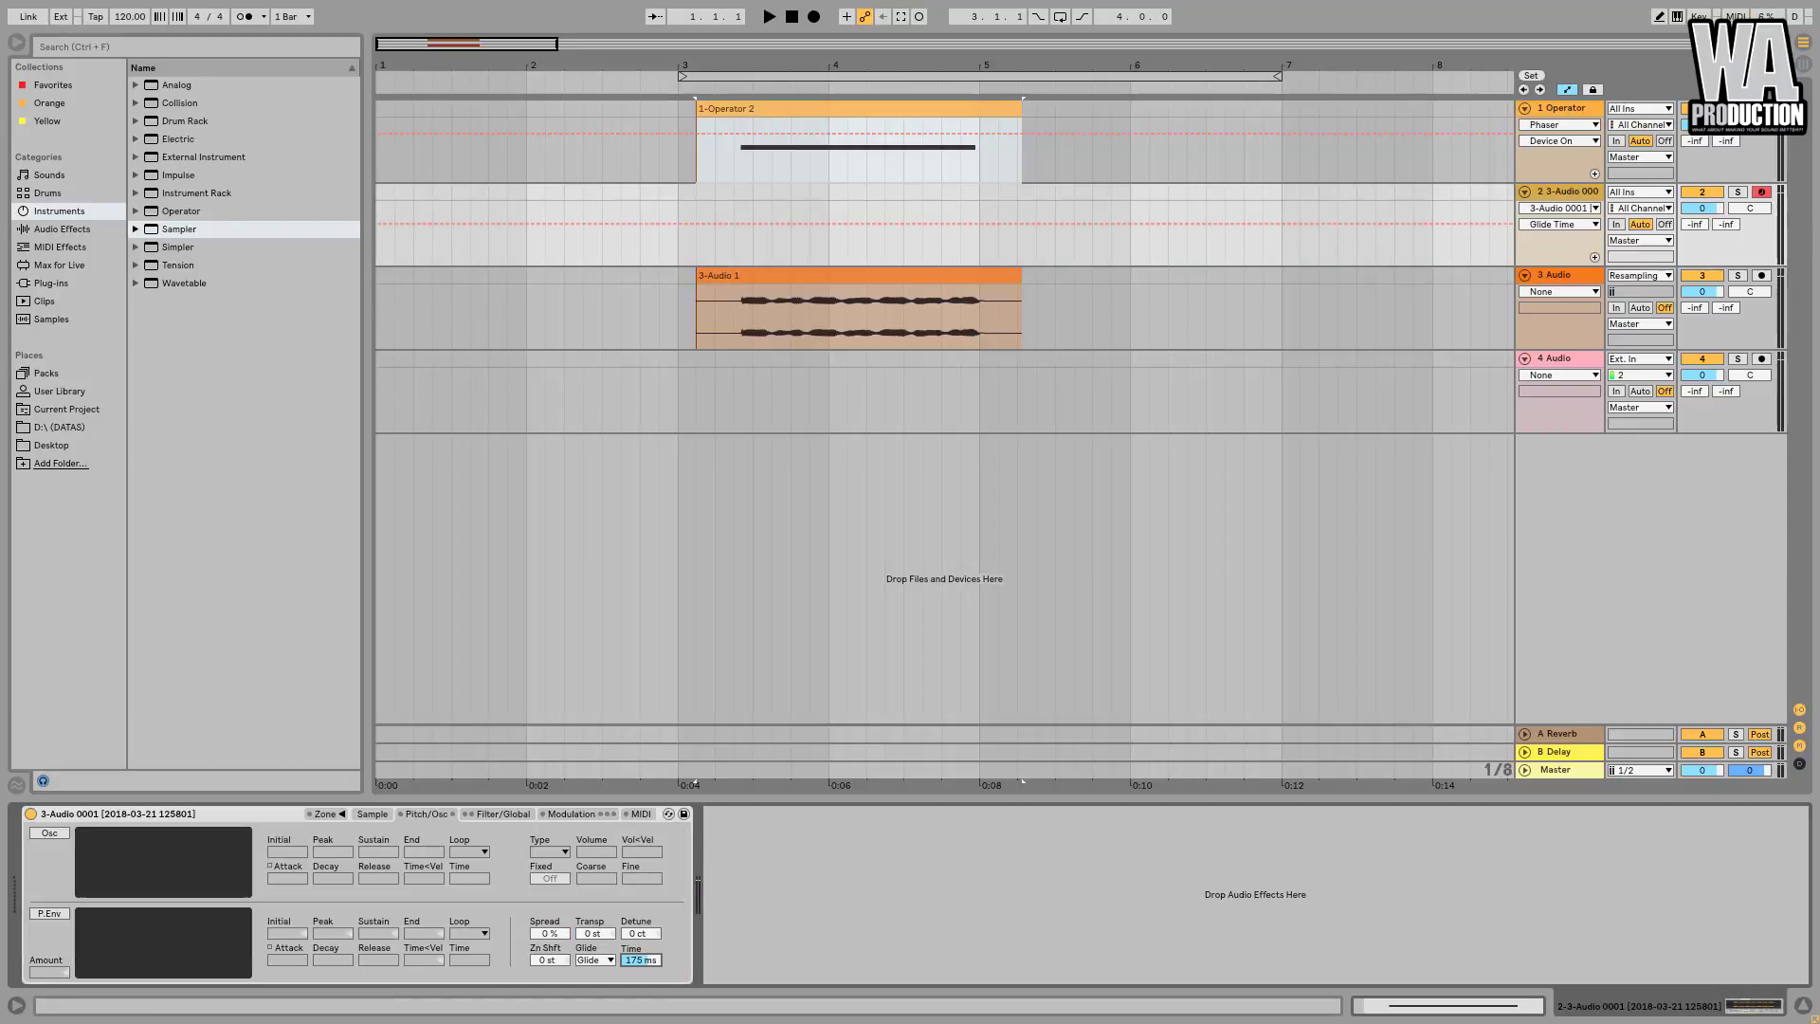
{"action": "left_click", "coordinate": [657, 956]}
Add the OTT preset of Multiband Dynamics after Sampler.
{"action": "left_click", "coordinate": [61, 229]}
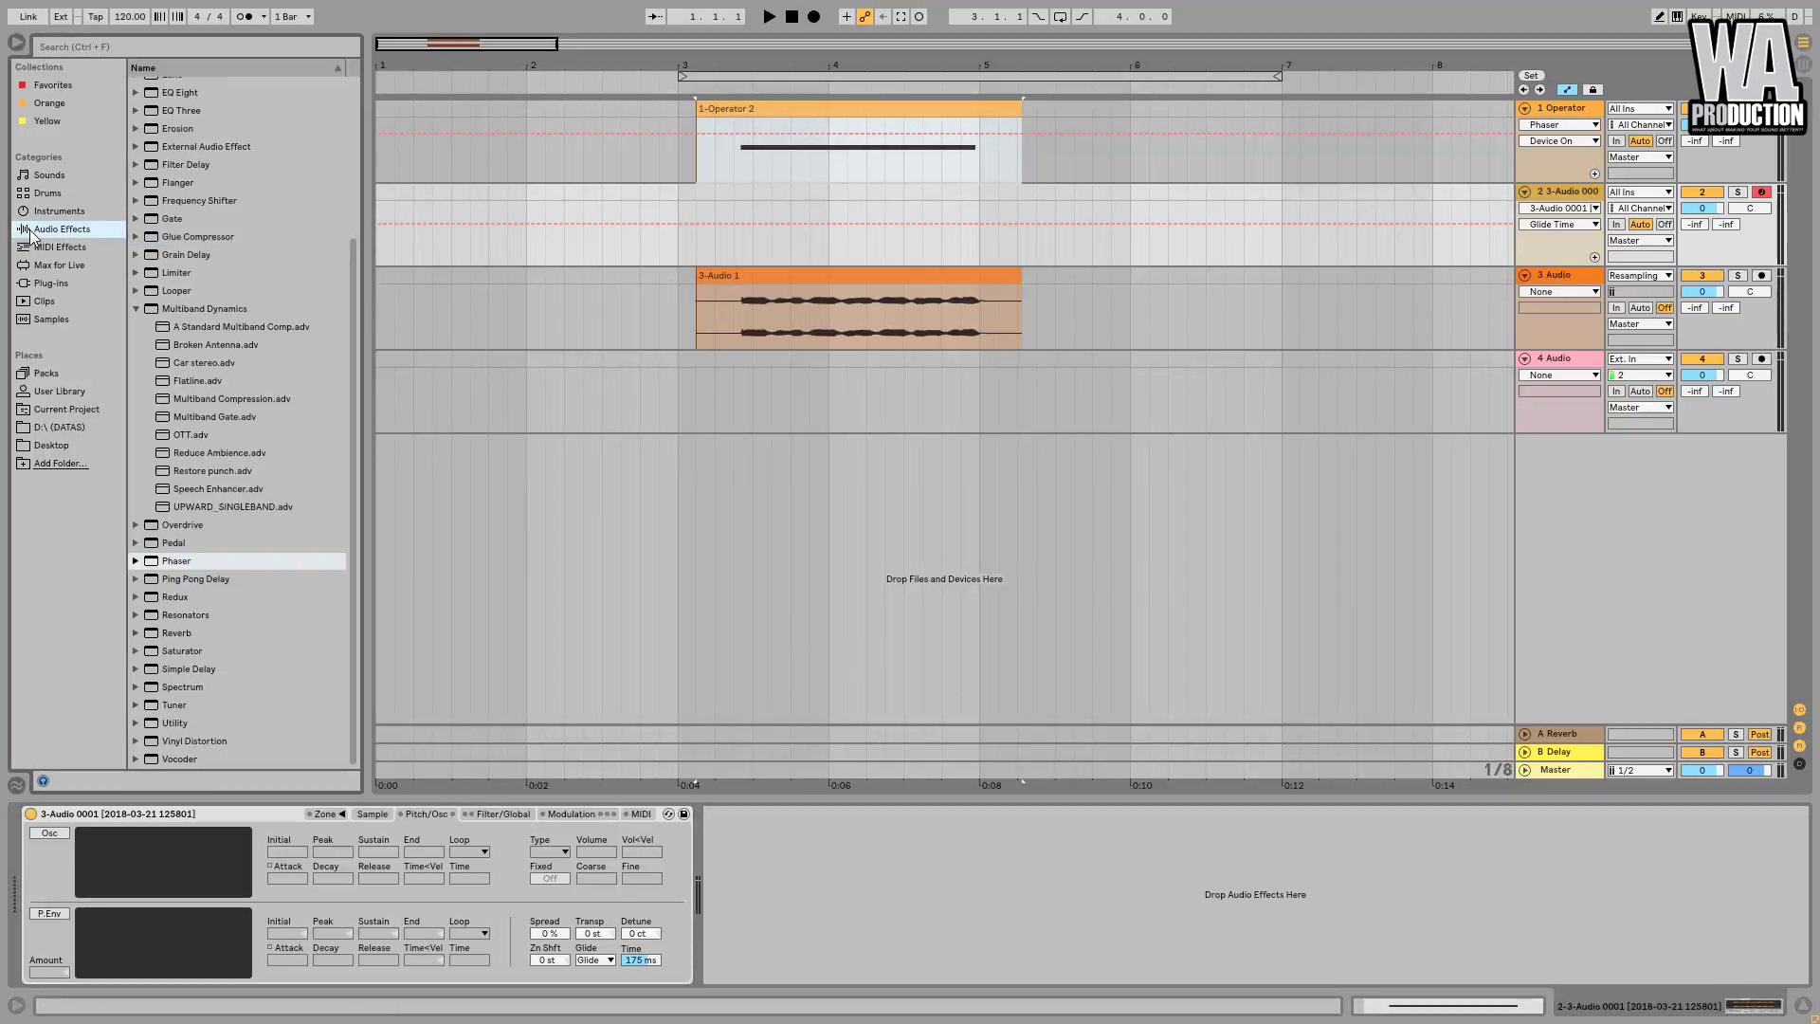
{"action": "left_click_drag", "start_coordinate": [196, 427], "coordinate": [816, 872]}
Enable Sampler's filter as a notch at 1.60 kHz with 34% resonance.
{"action": "left_click", "coordinate": [81, 839]}
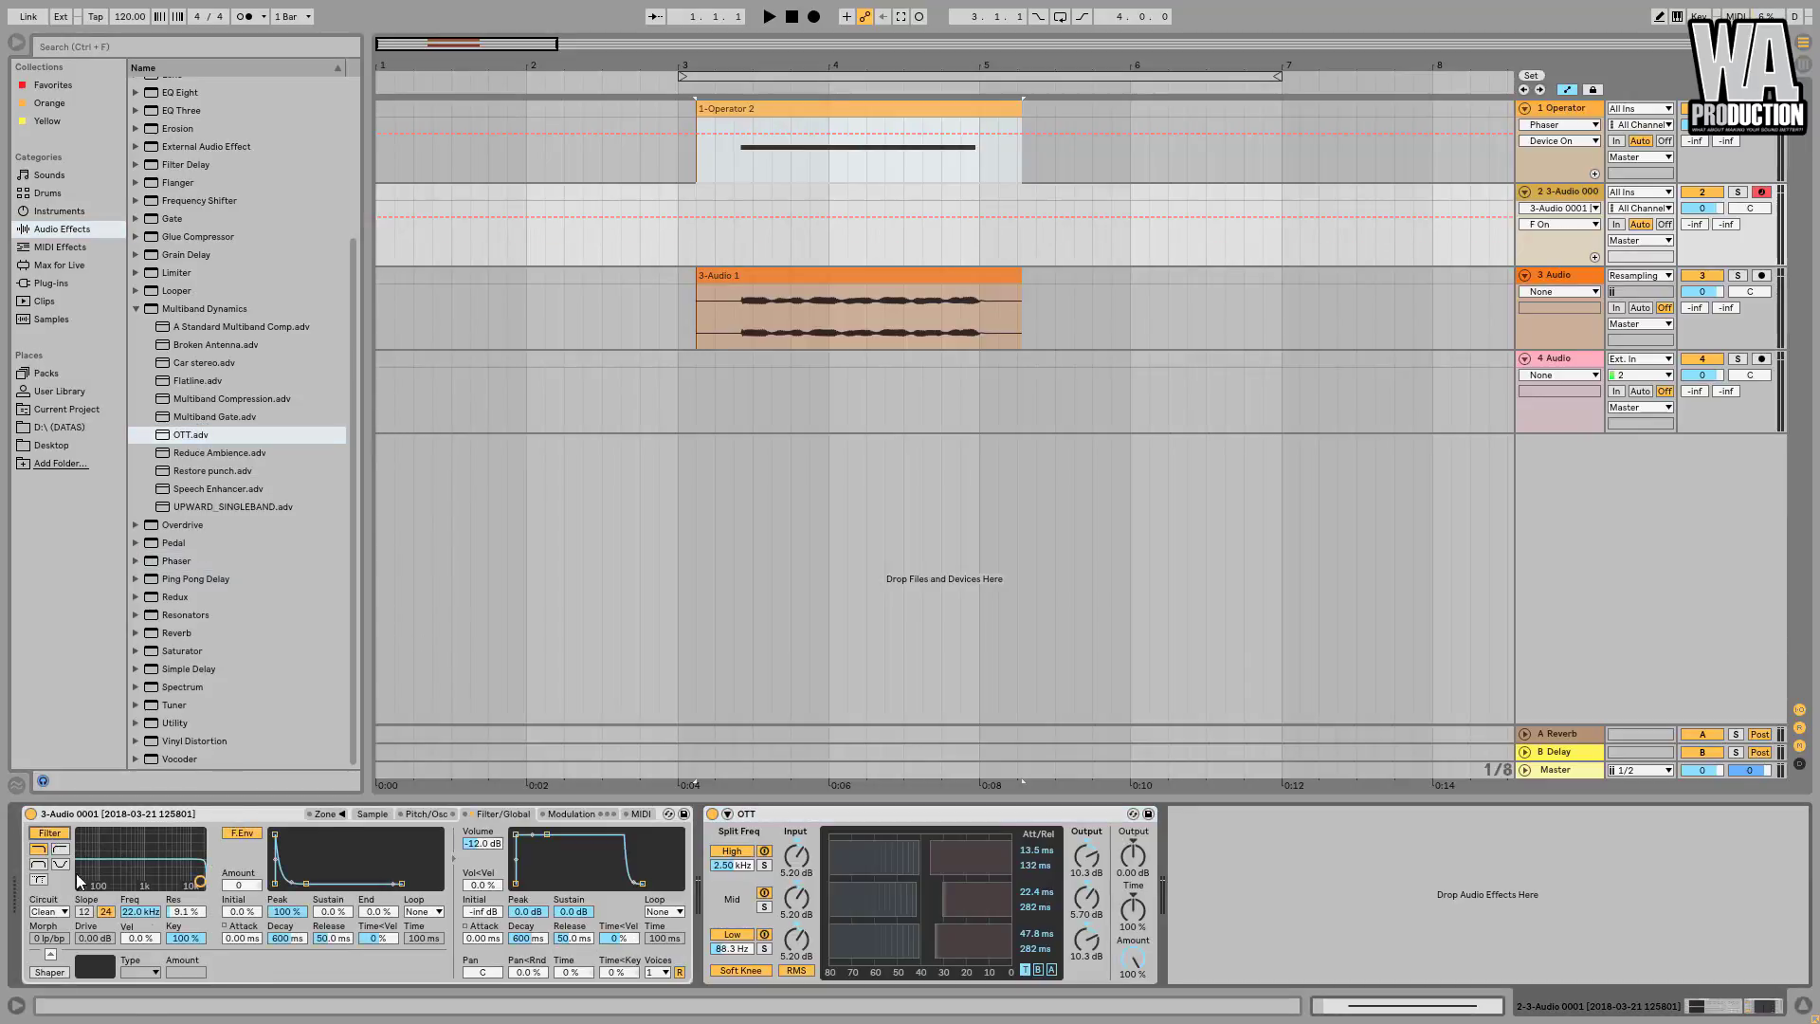
{"action": "left_click", "coordinate": [60, 864]}
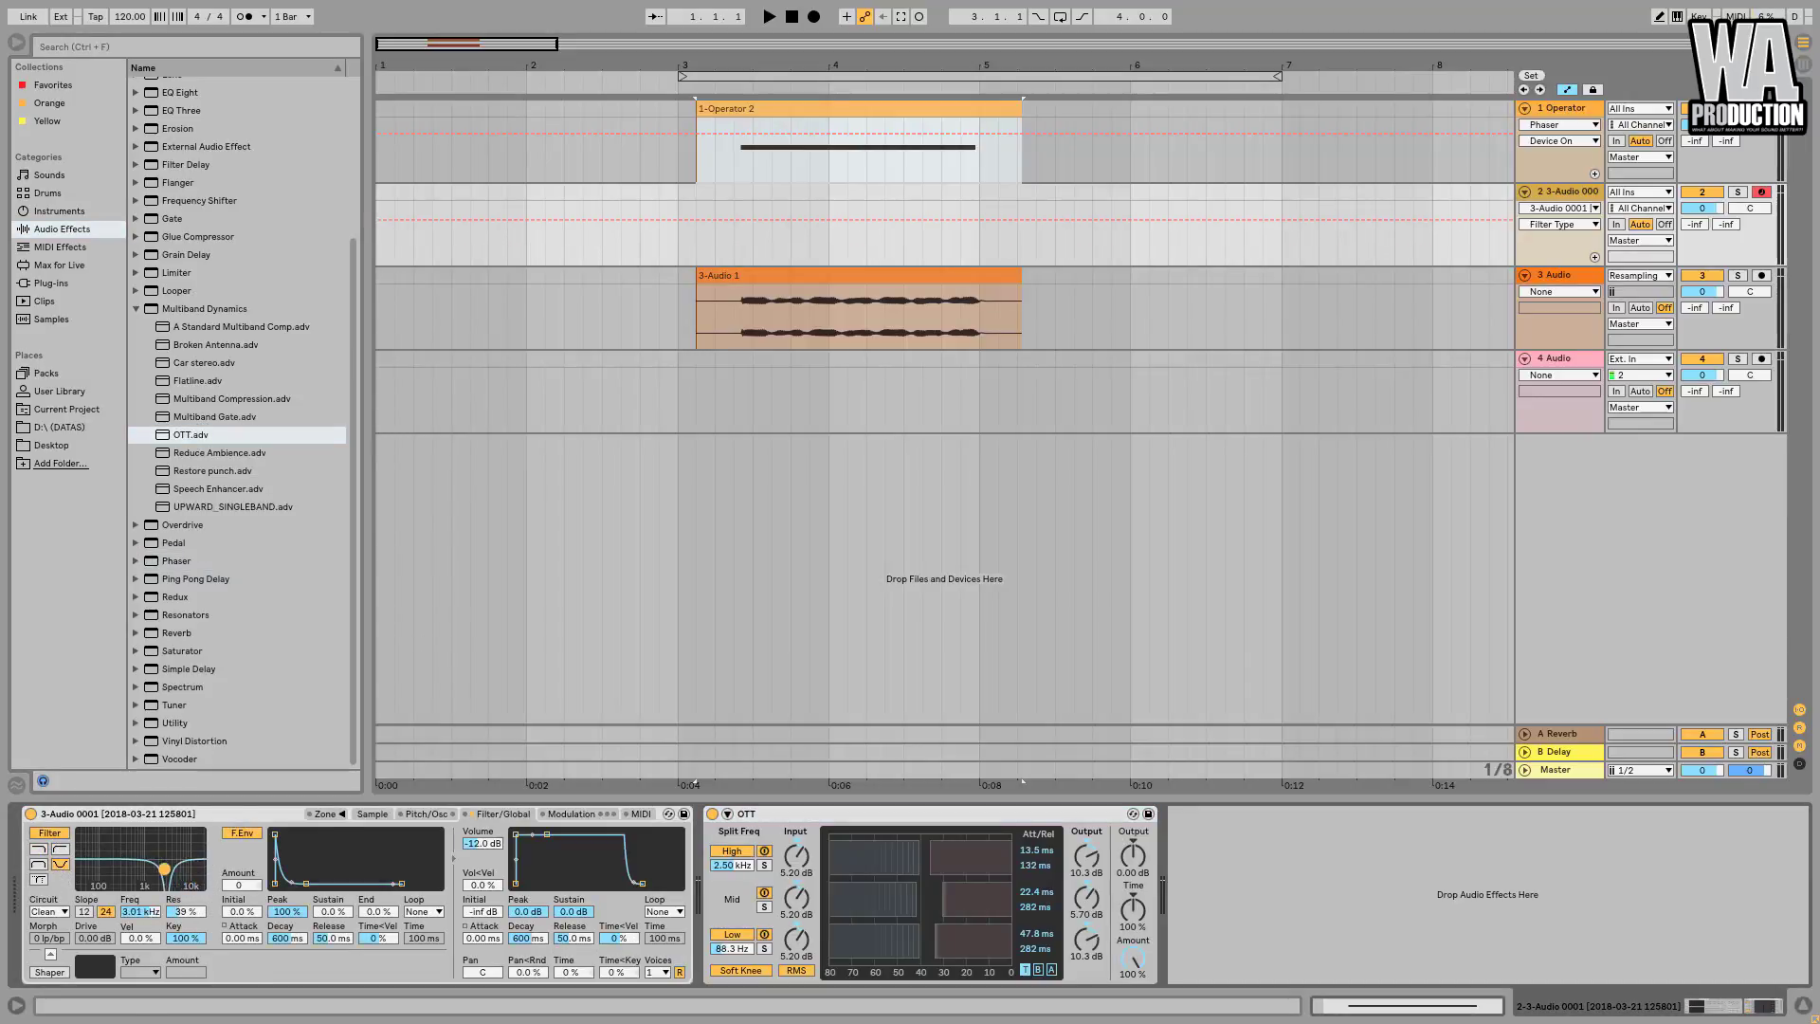
{"action": "left_click_drag", "start_coordinate": [198, 881], "coordinate": [153, 870]}
Enable Sampler's LFO 1 and modulate the filter by 16.1 at a rate of 10.4 Hz.
{"action": "left_click", "coordinate": [578, 815]}
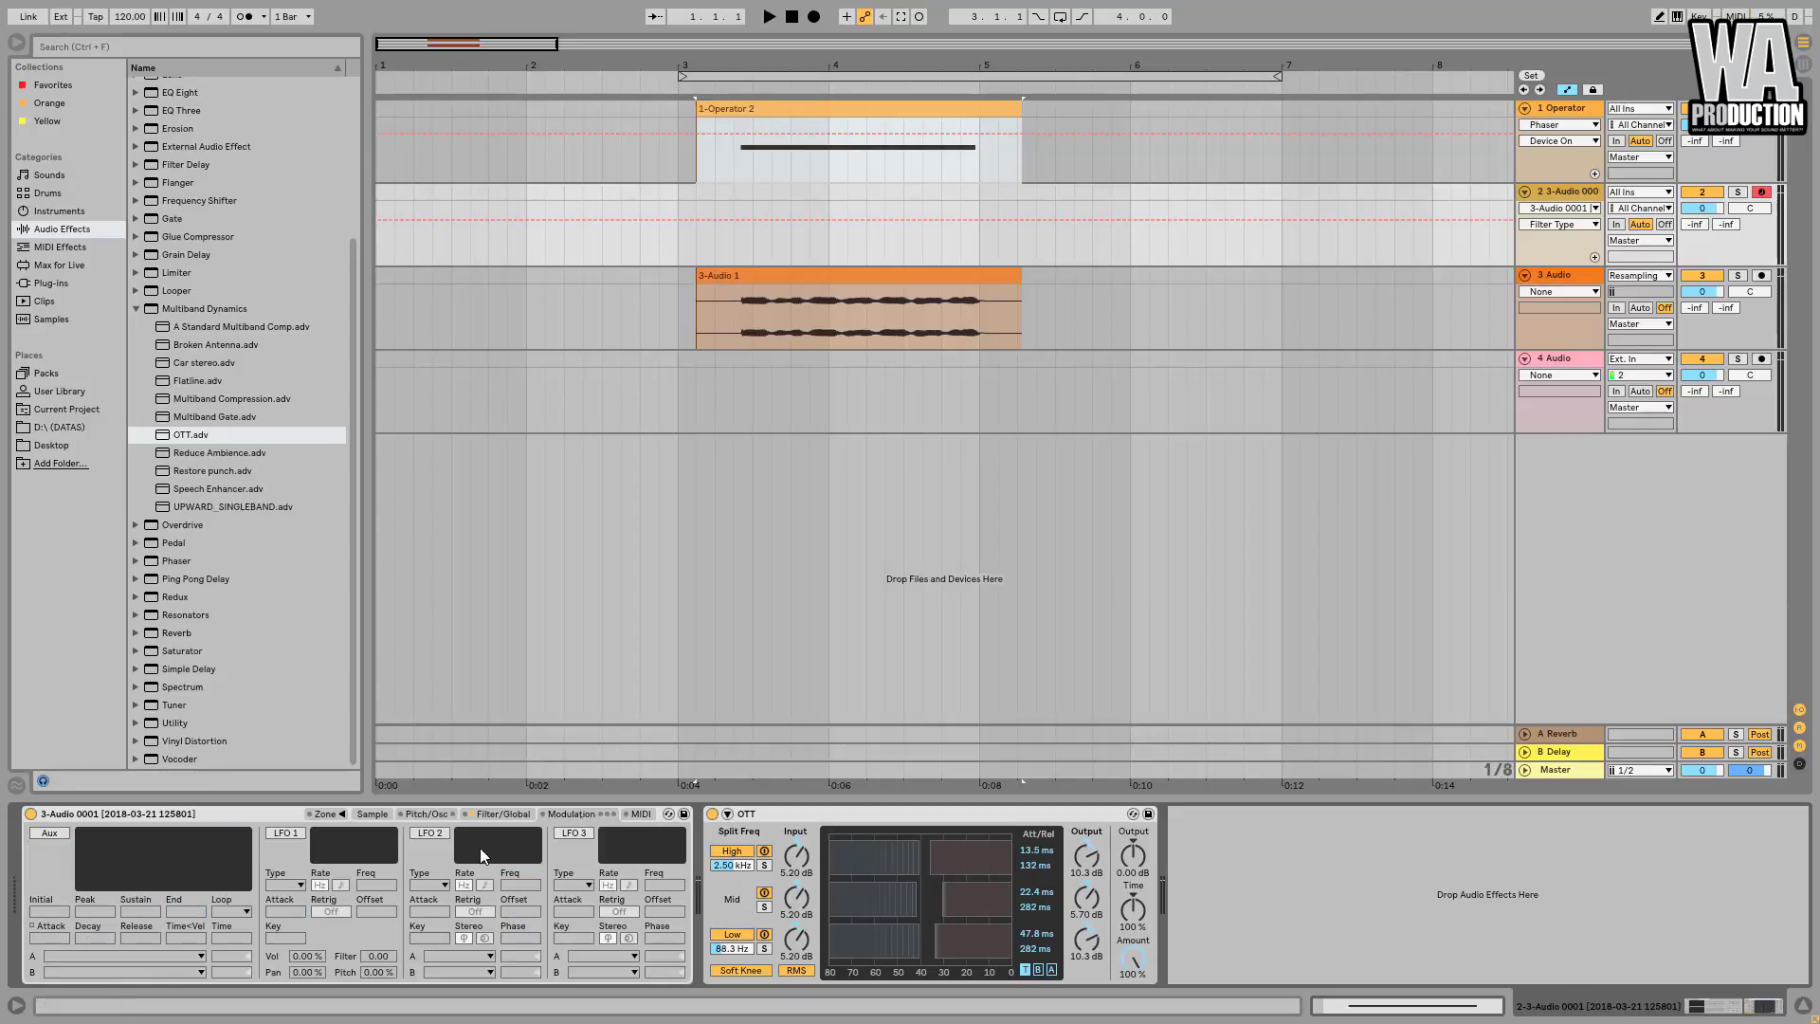
{"action": "left_click", "coordinate": [286, 833]}
{"action": "left_click_drag", "start_coordinate": [377, 957], "coordinate": [386, 956]}
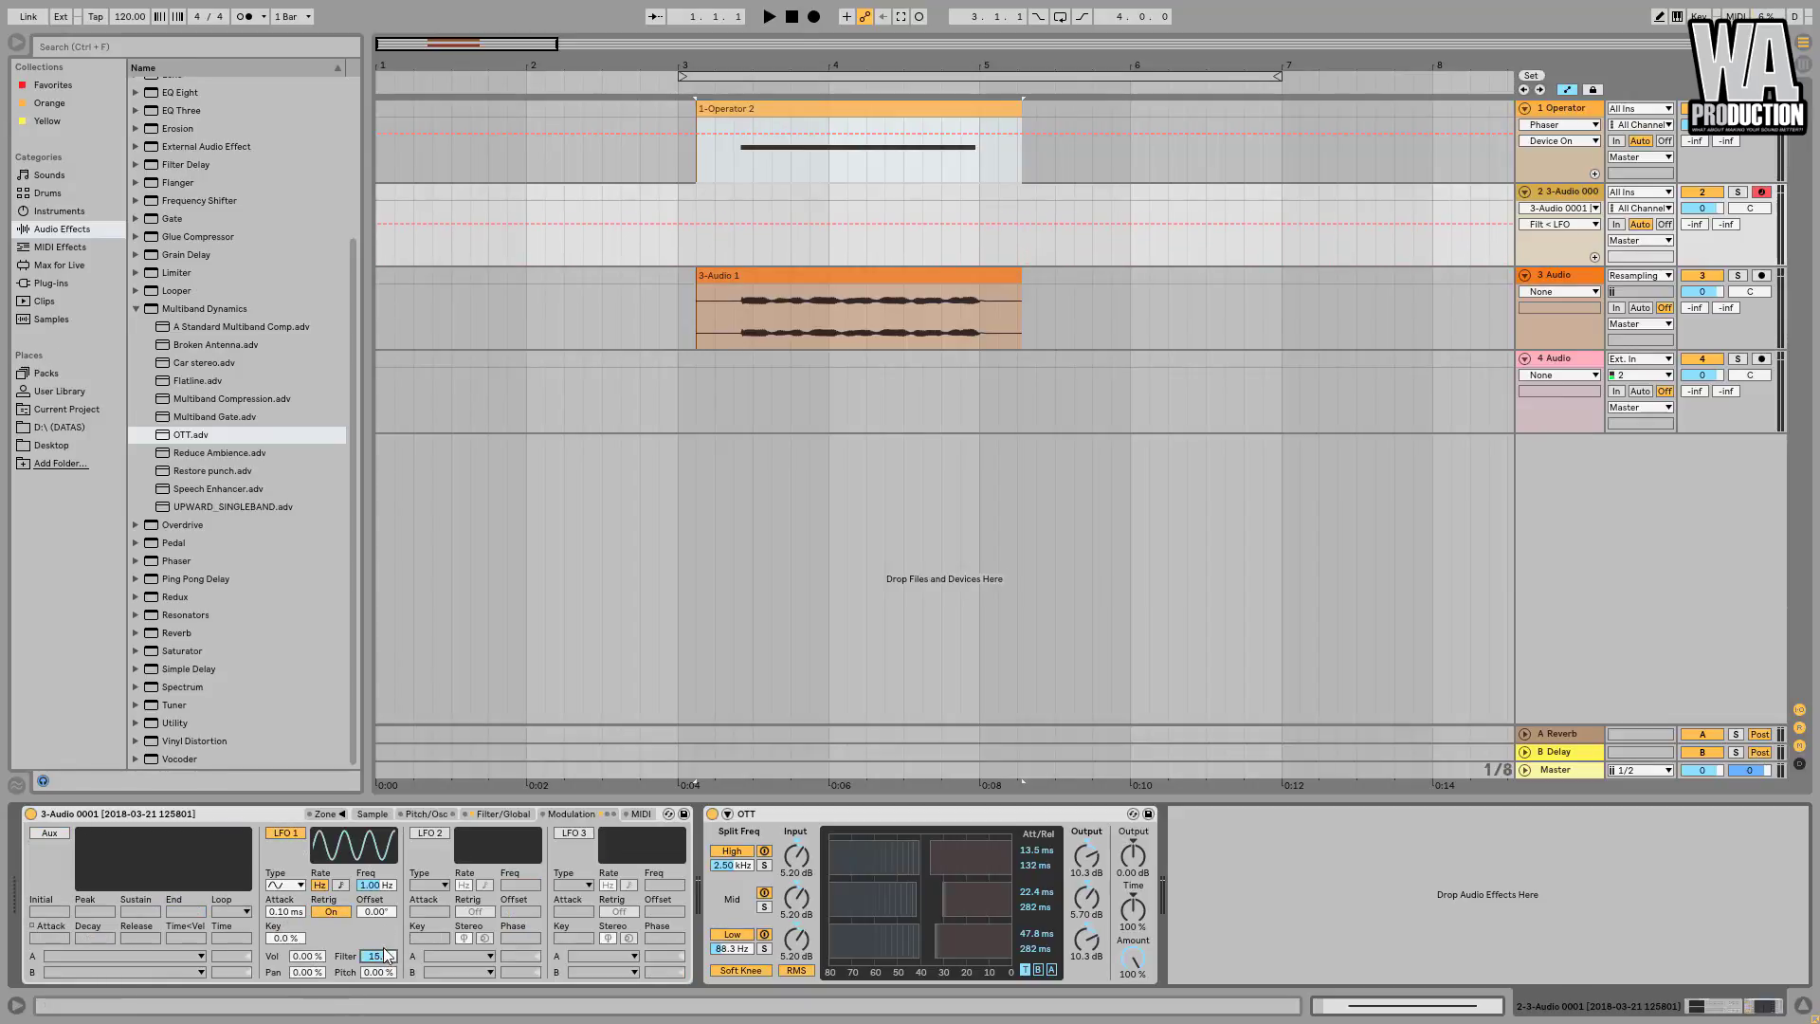
{"action": "left_click_drag", "start_coordinate": [376, 884], "coordinate": [376, 834]}
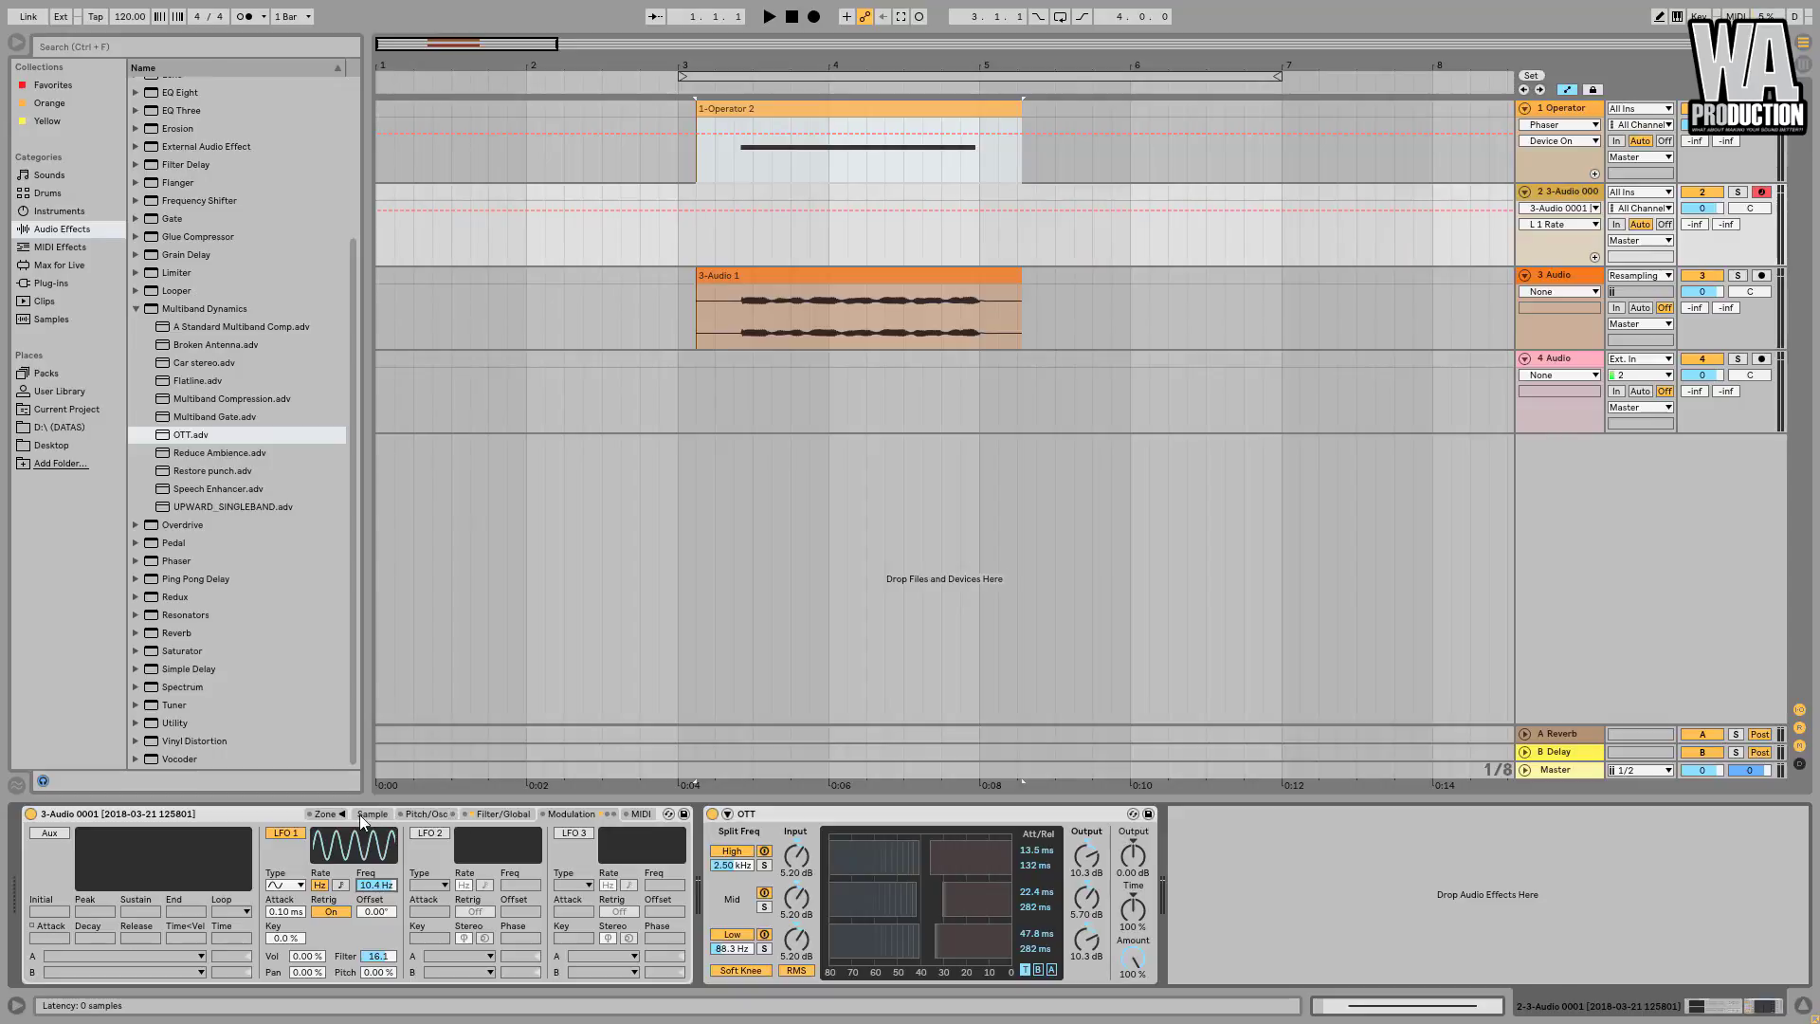
Enable Sampler's Soft shaper, switch its order relative to the filter, and set its amount to 2.00.
{"action": "left_click", "coordinate": [439, 814]}
{"action": "left_click", "coordinate": [500, 813]}
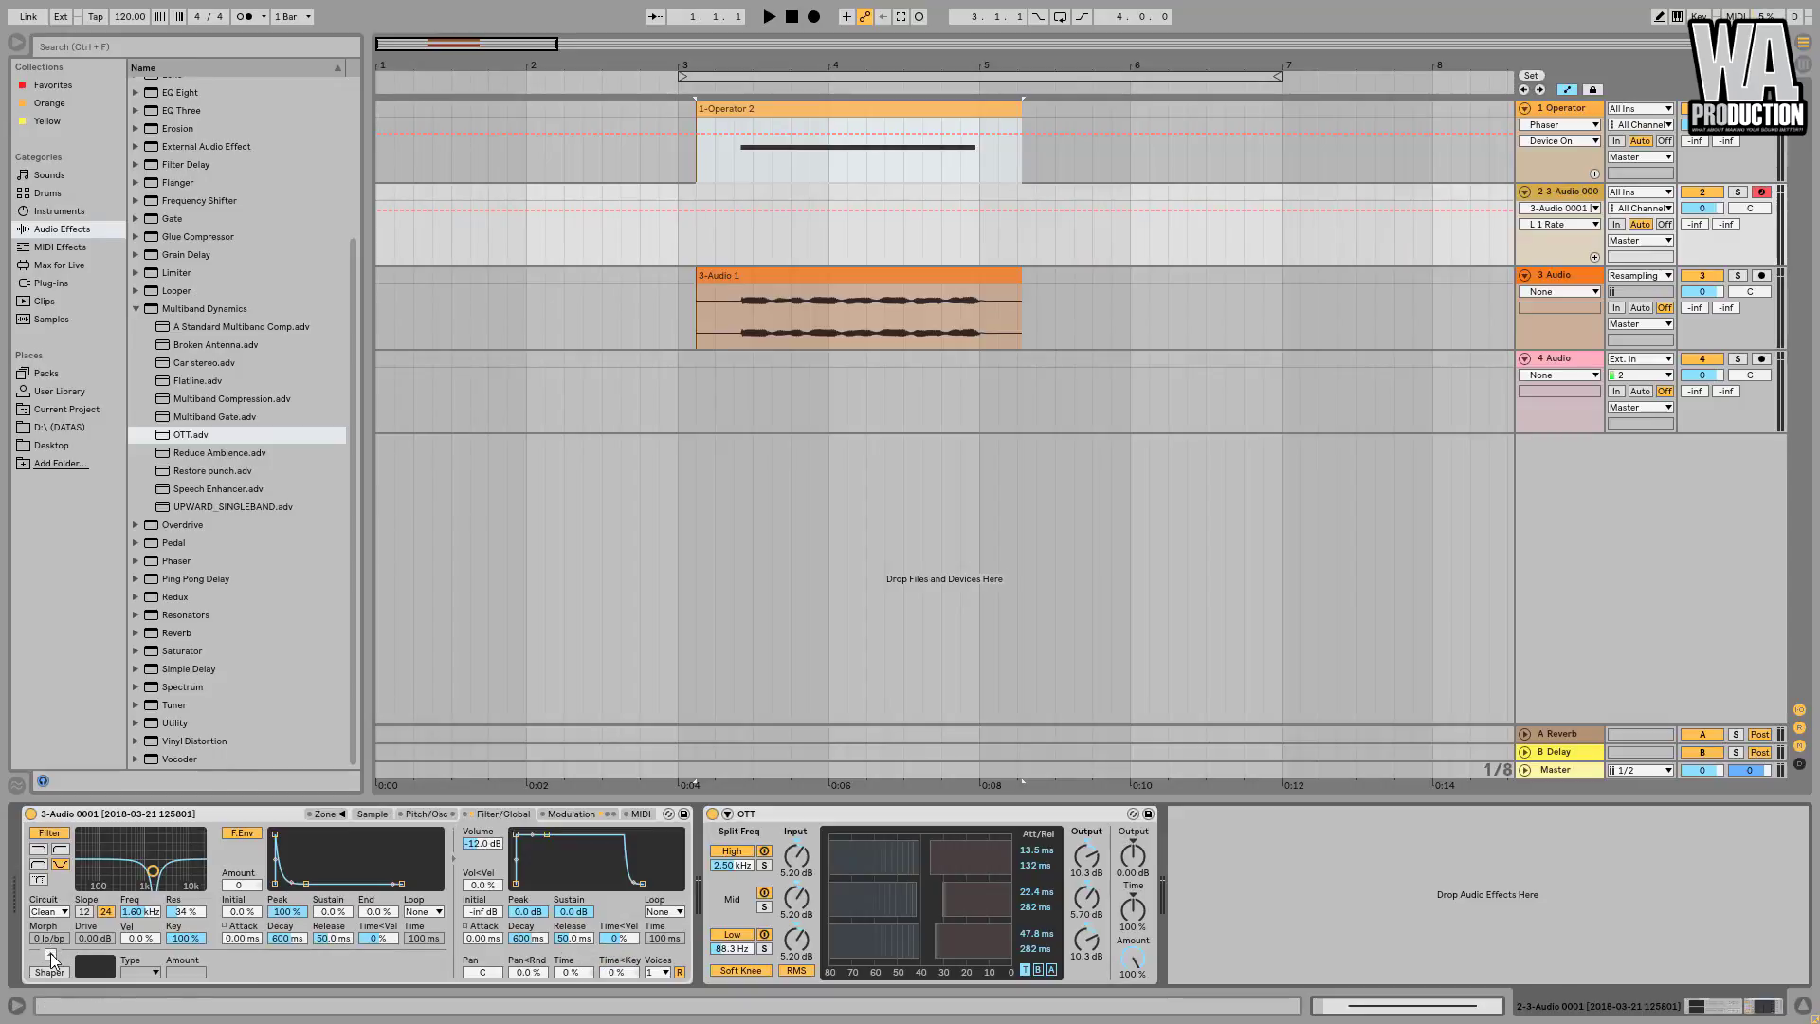
{"action": "left_click", "coordinate": [50, 972]}
{"action": "left_click", "coordinate": [186, 972]}
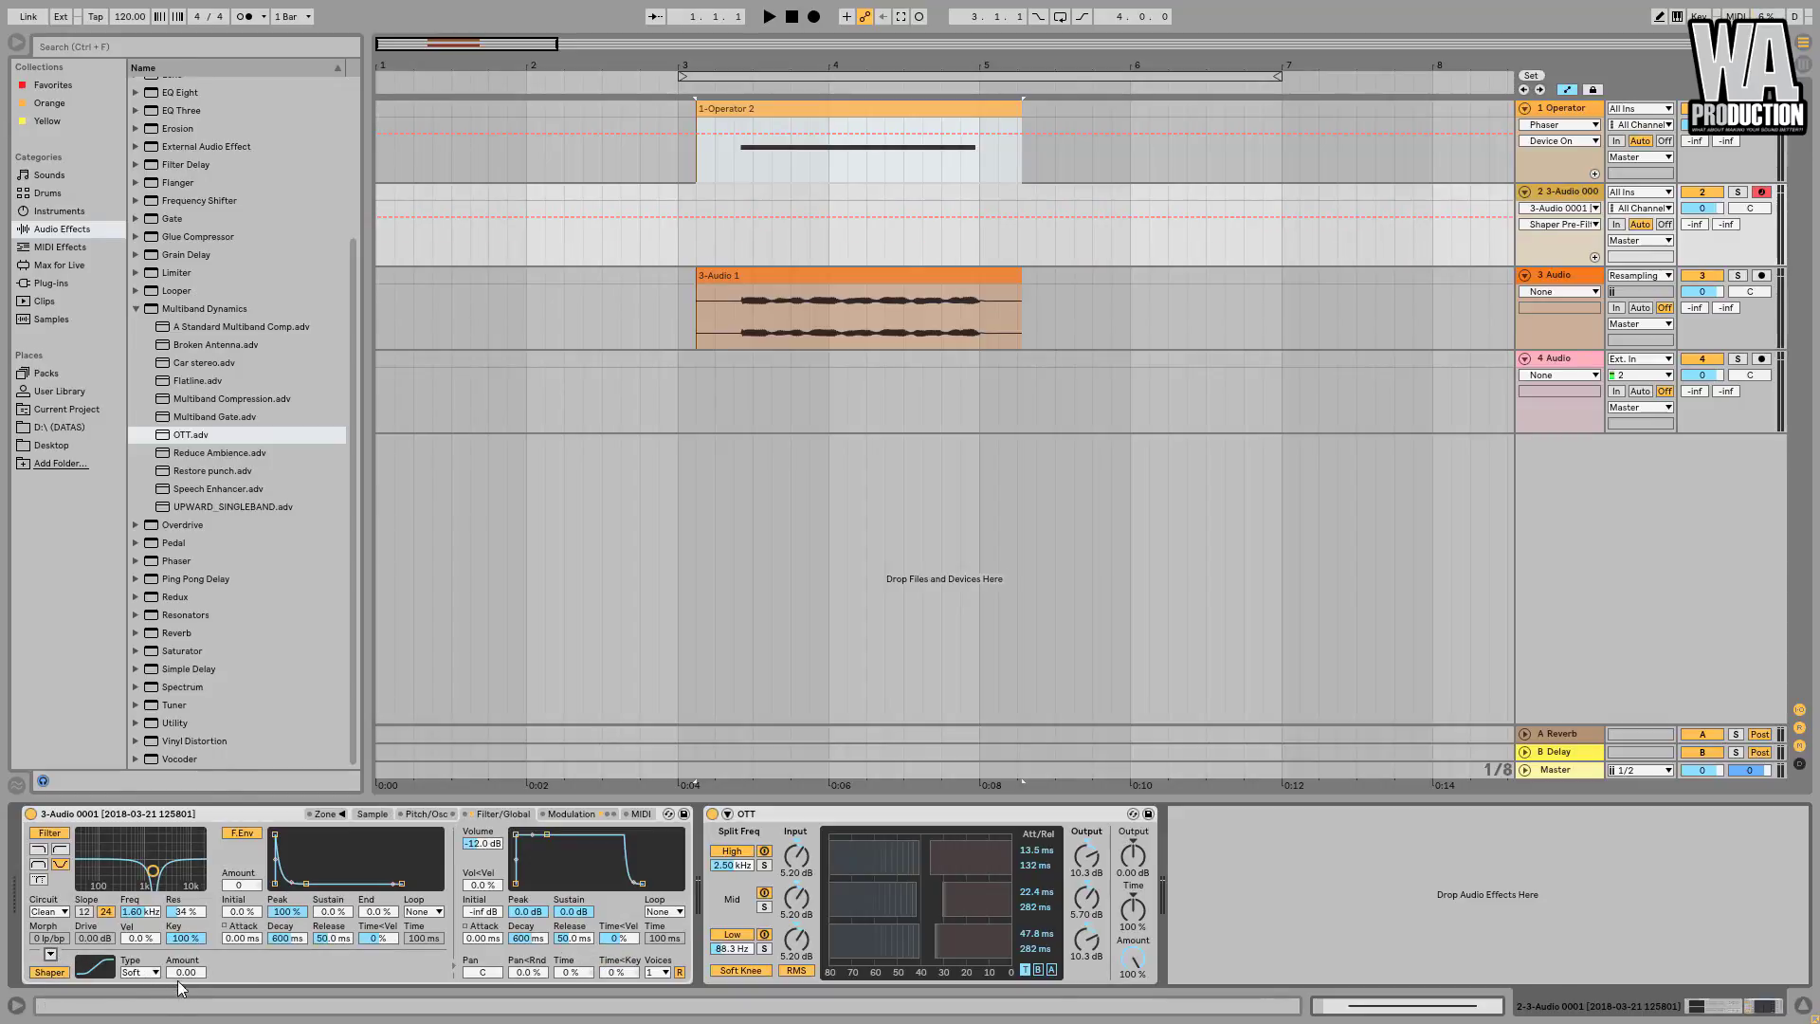
{"action": "mouse_move", "coordinate": [185, 972]}
{"action": "left_mouse_down"}
{"action": "mouse_move", "coordinate": [186, 910]}
{"action": "mouse_move", "coordinate": [185, 987]}
{"action": "left_mouse_up"}
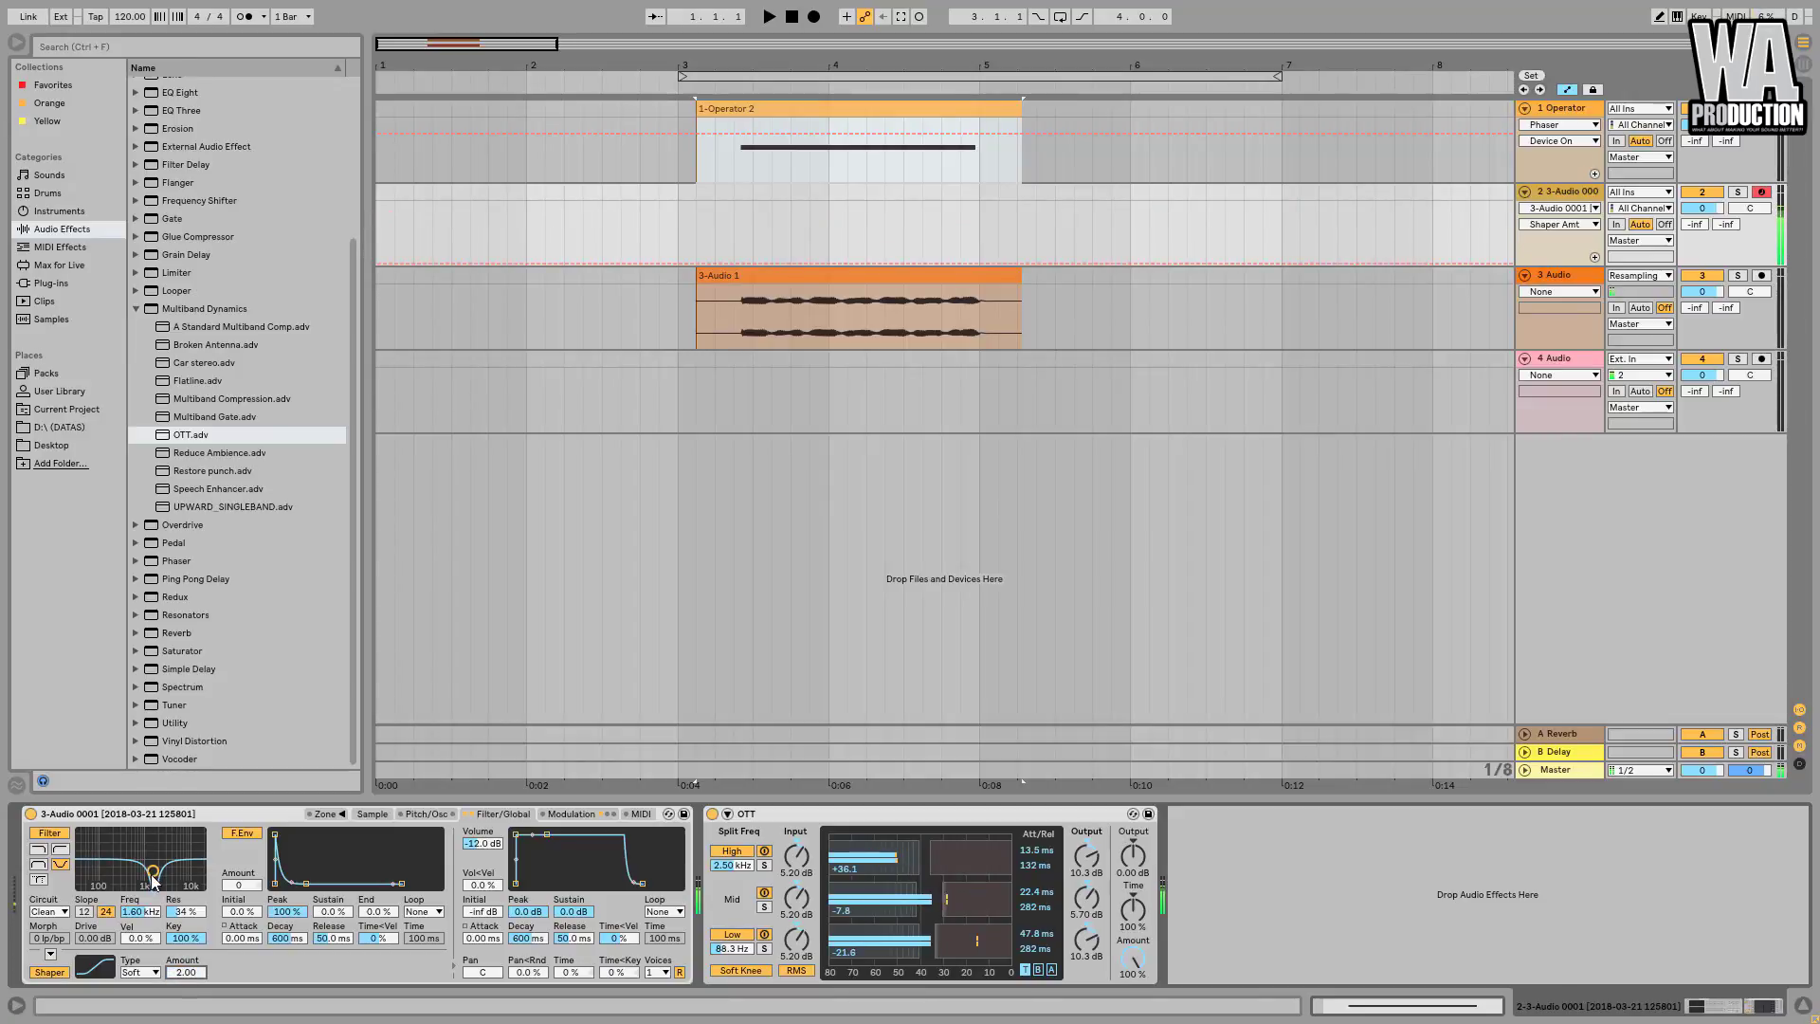
Move the notch filter to 22.0 kHz with 48% resonance and set the shaper amount to 30.0.
{"action": "left_click_drag", "start_coordinate": [152, 870], "coordinate": [200, 858]}
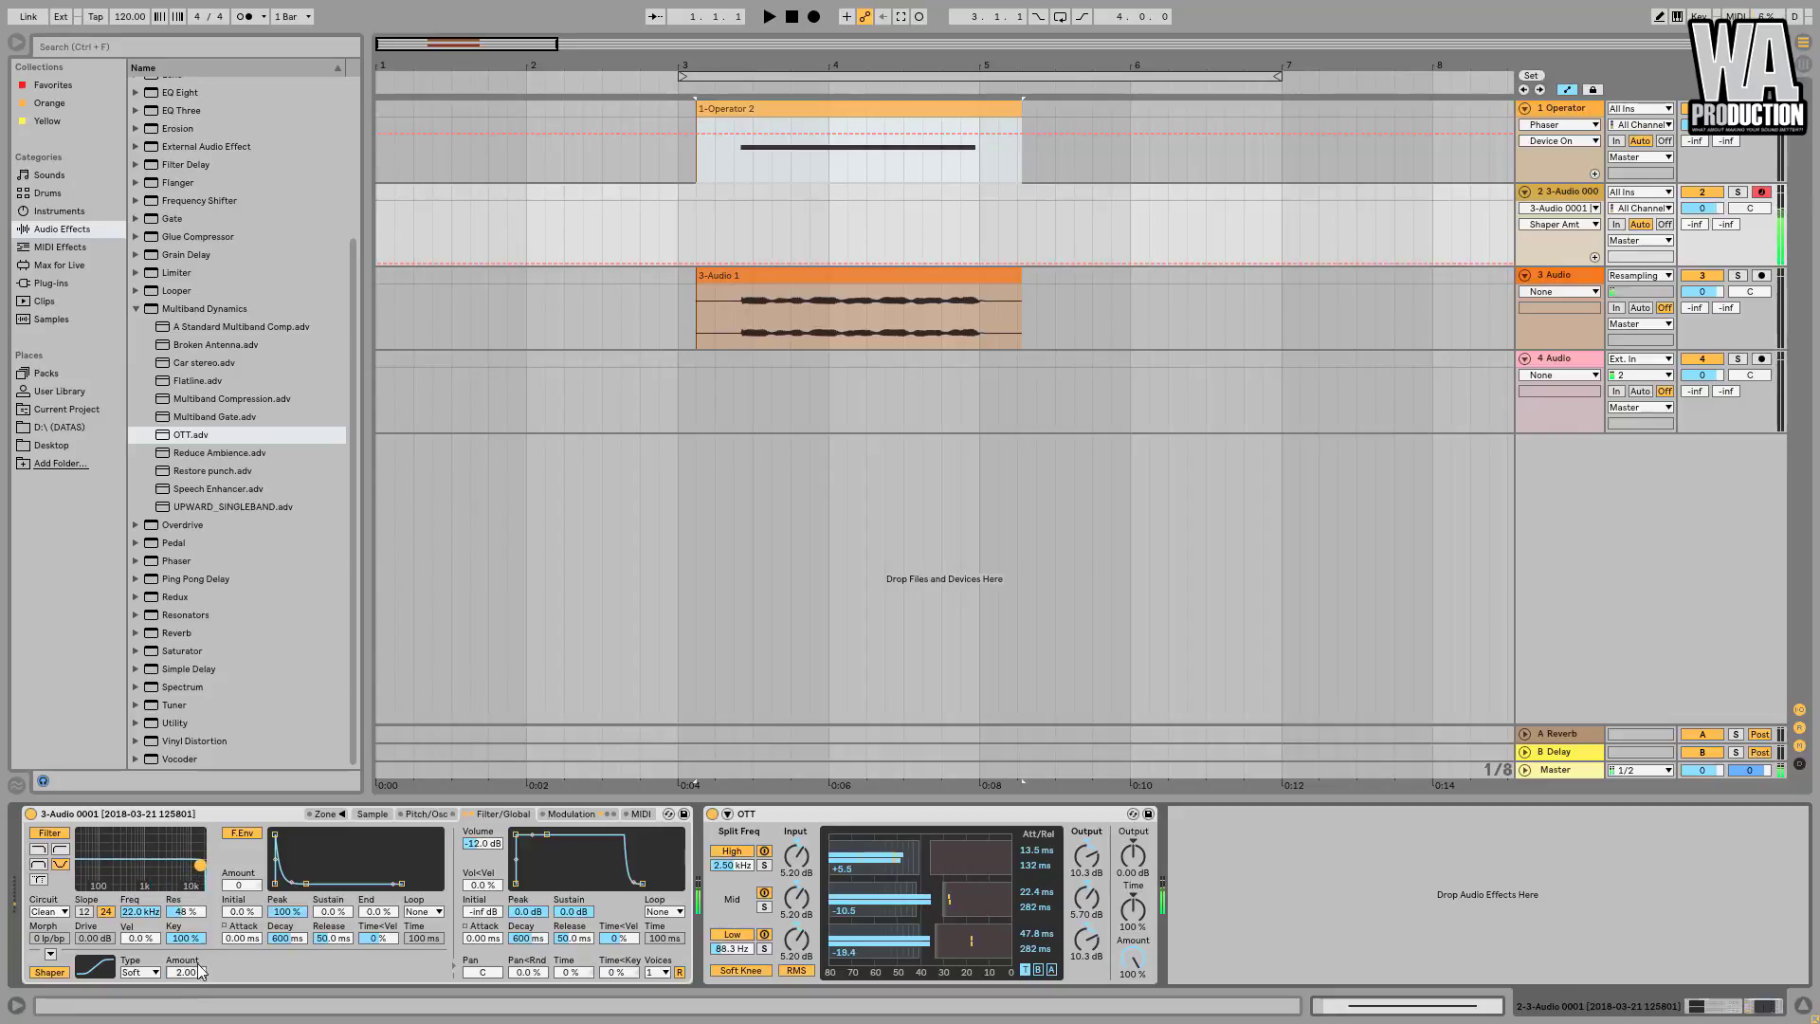
{"action": "left_click_drag", "start_coordinate": [186, 972], "coordinate": [186, 968]}
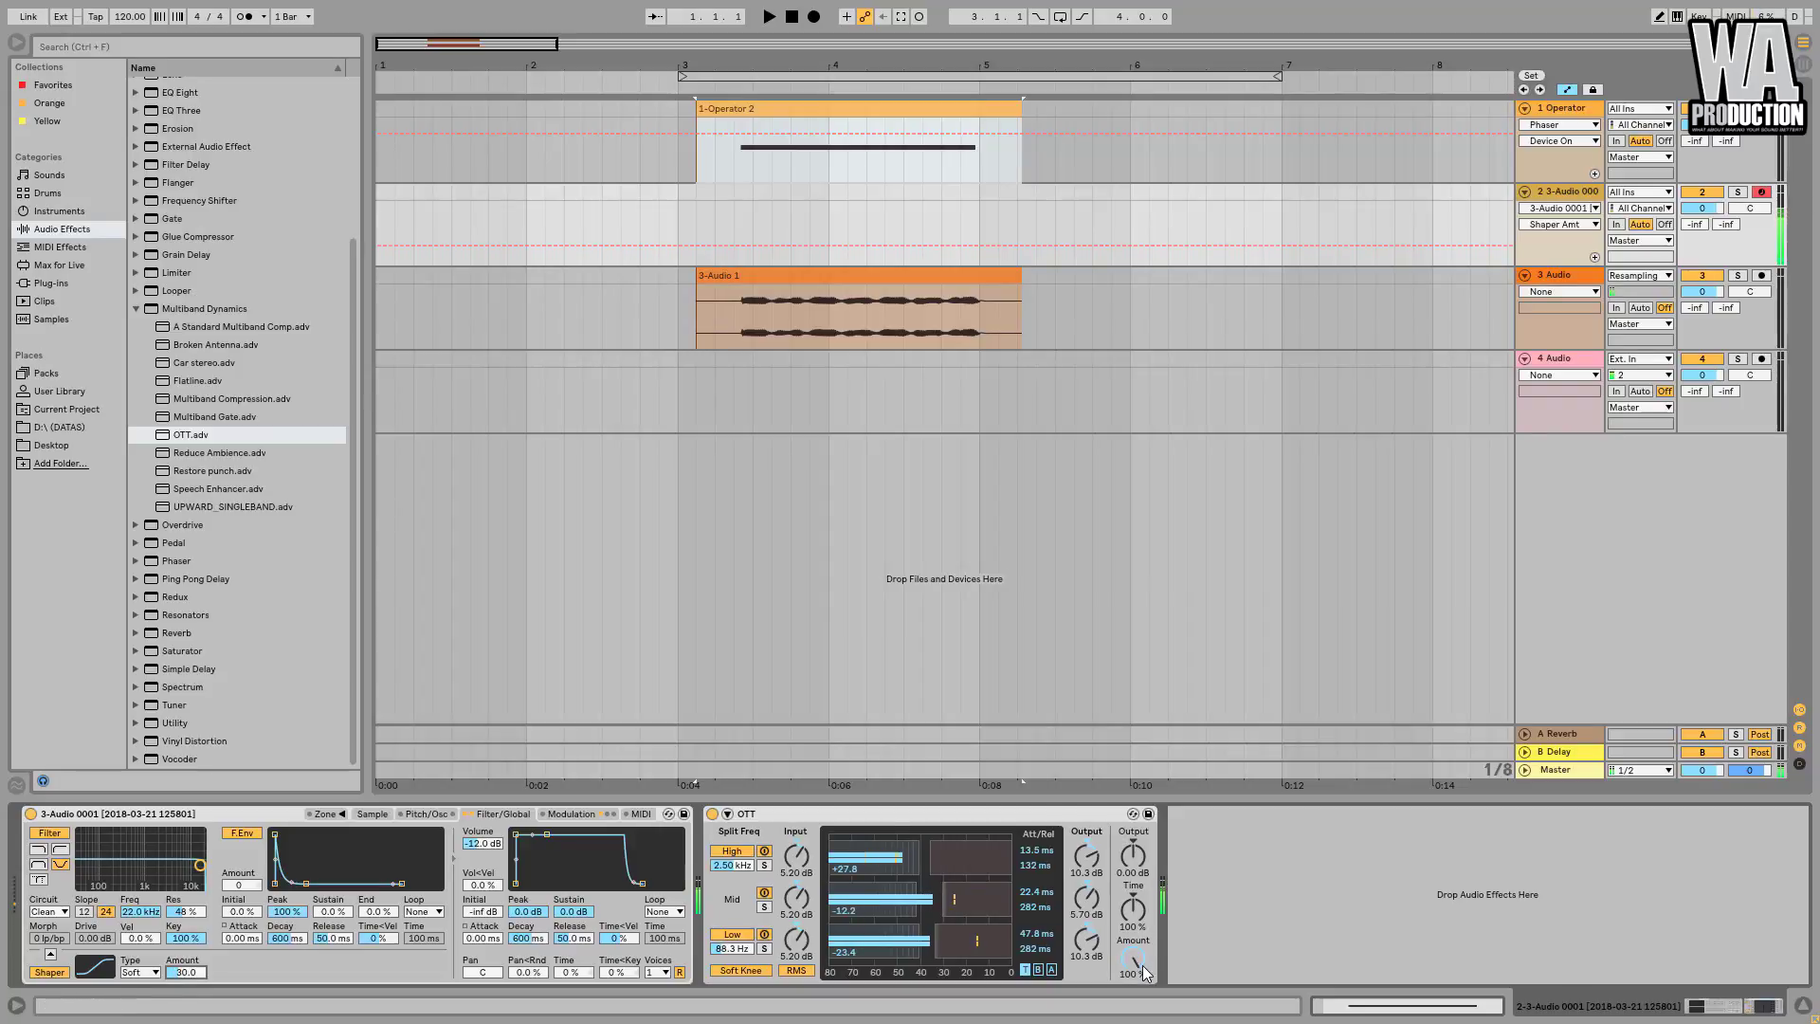
Lower the OTT amount to 32% and raise Sampler's shaper amount to 44.0.
{"action": "left_click_drag", "start_coordinate": [1140, 964], "coordinate": [1139, 1020]}
{"action": "left_click_drag", "start_coordinate": [185, 972], "coordinate": [185, 962]}
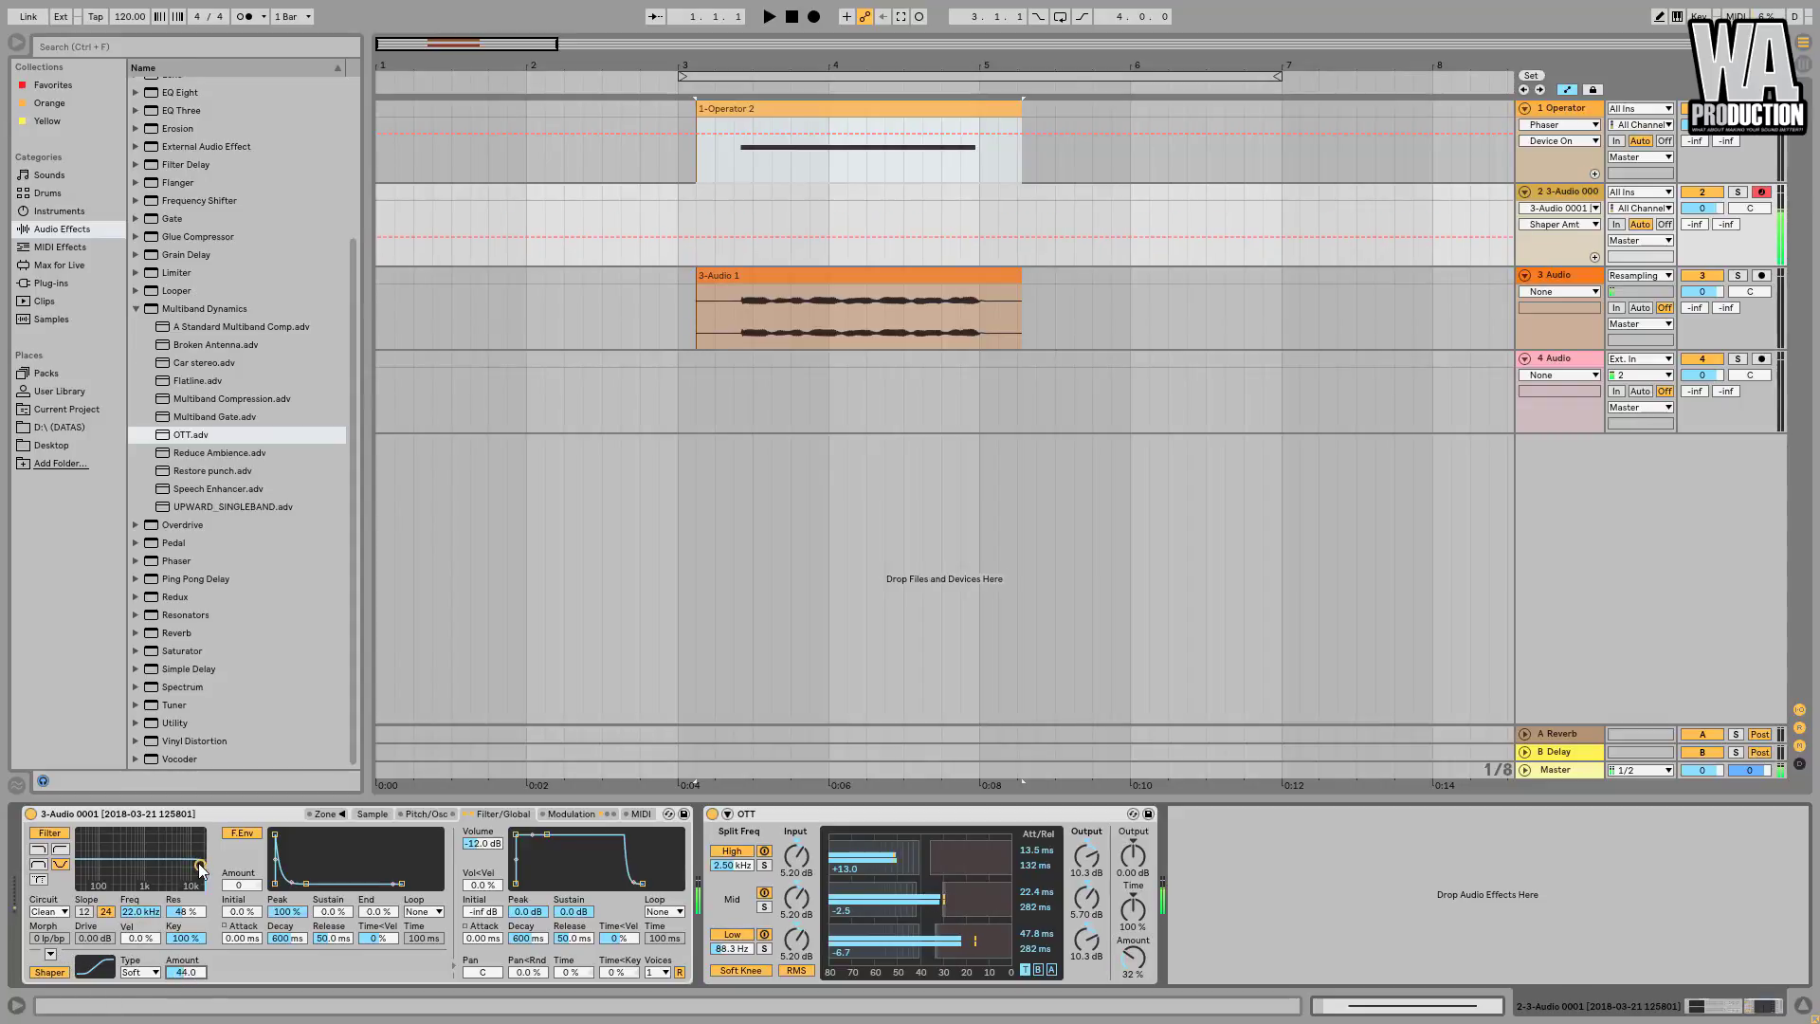
Move Sampler's notch filter to 812 Hz with 102% resonance and slow LFO 1 to 0.80 Hz.
{"action": "left_click_drag", "start_coordinate": [199, 865], "coordinate": [150, 840]}
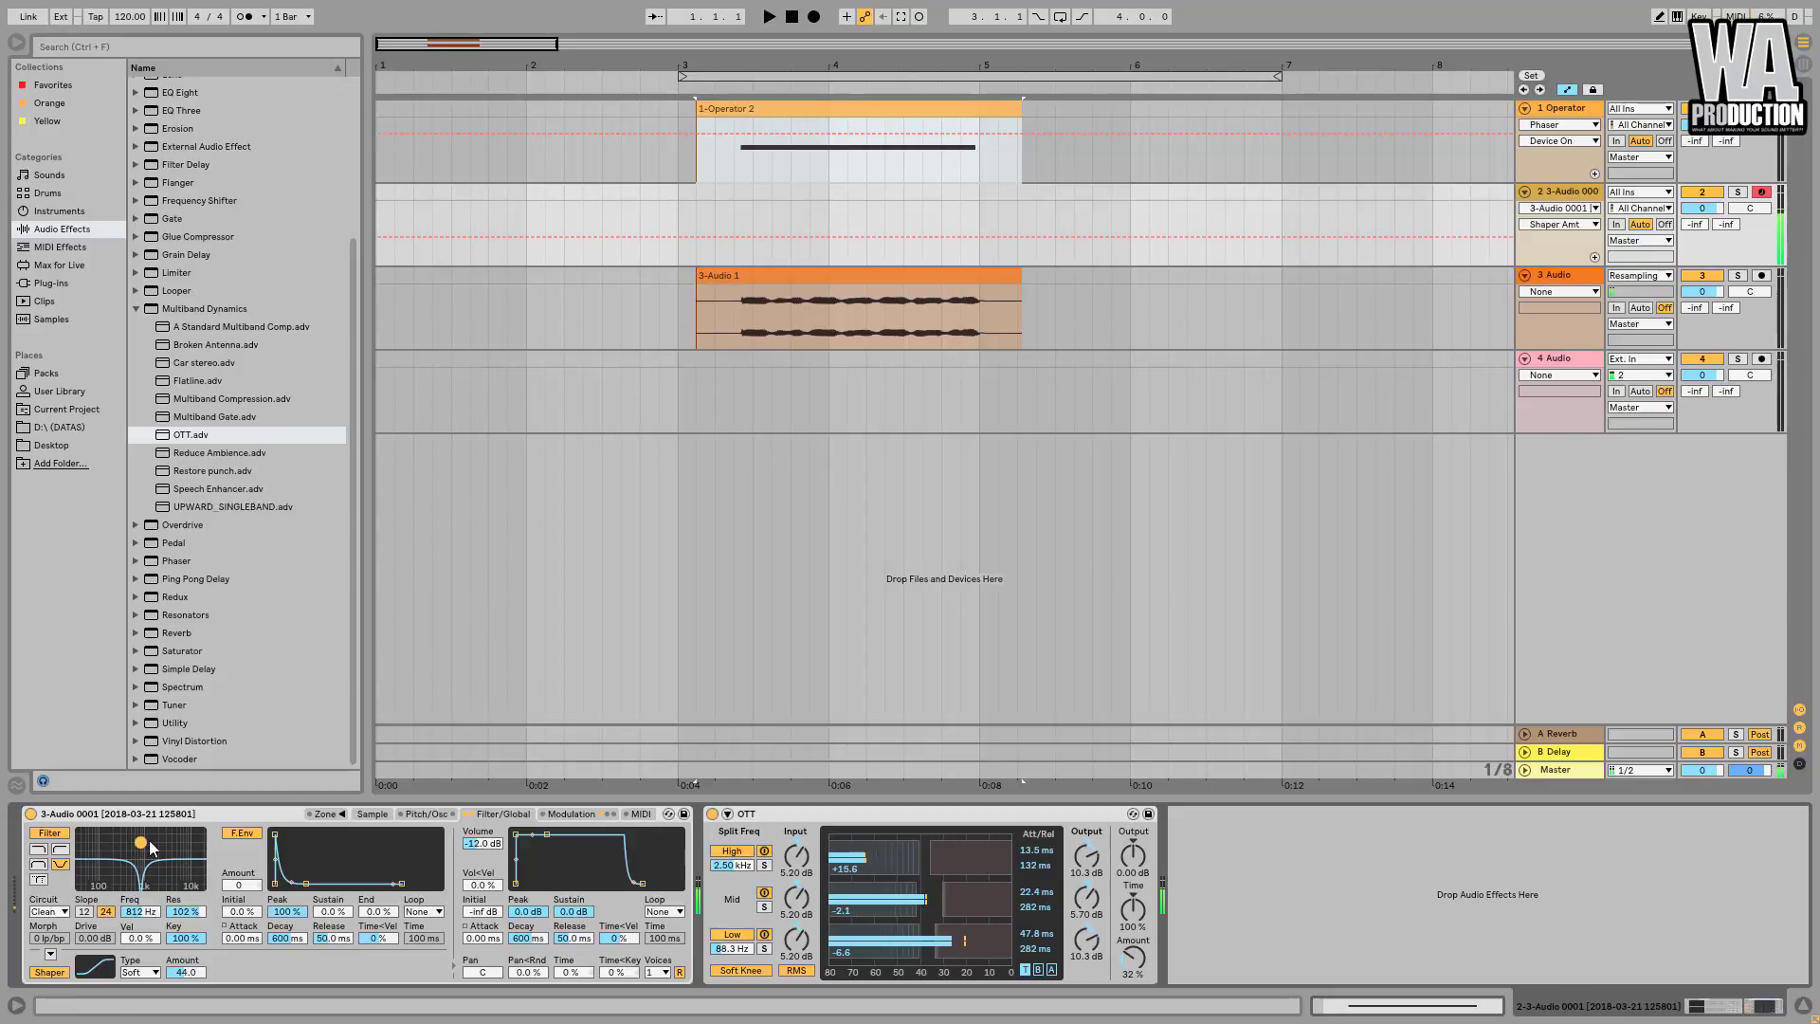
{"action": "left_click", "coordinate": [573, 815]}
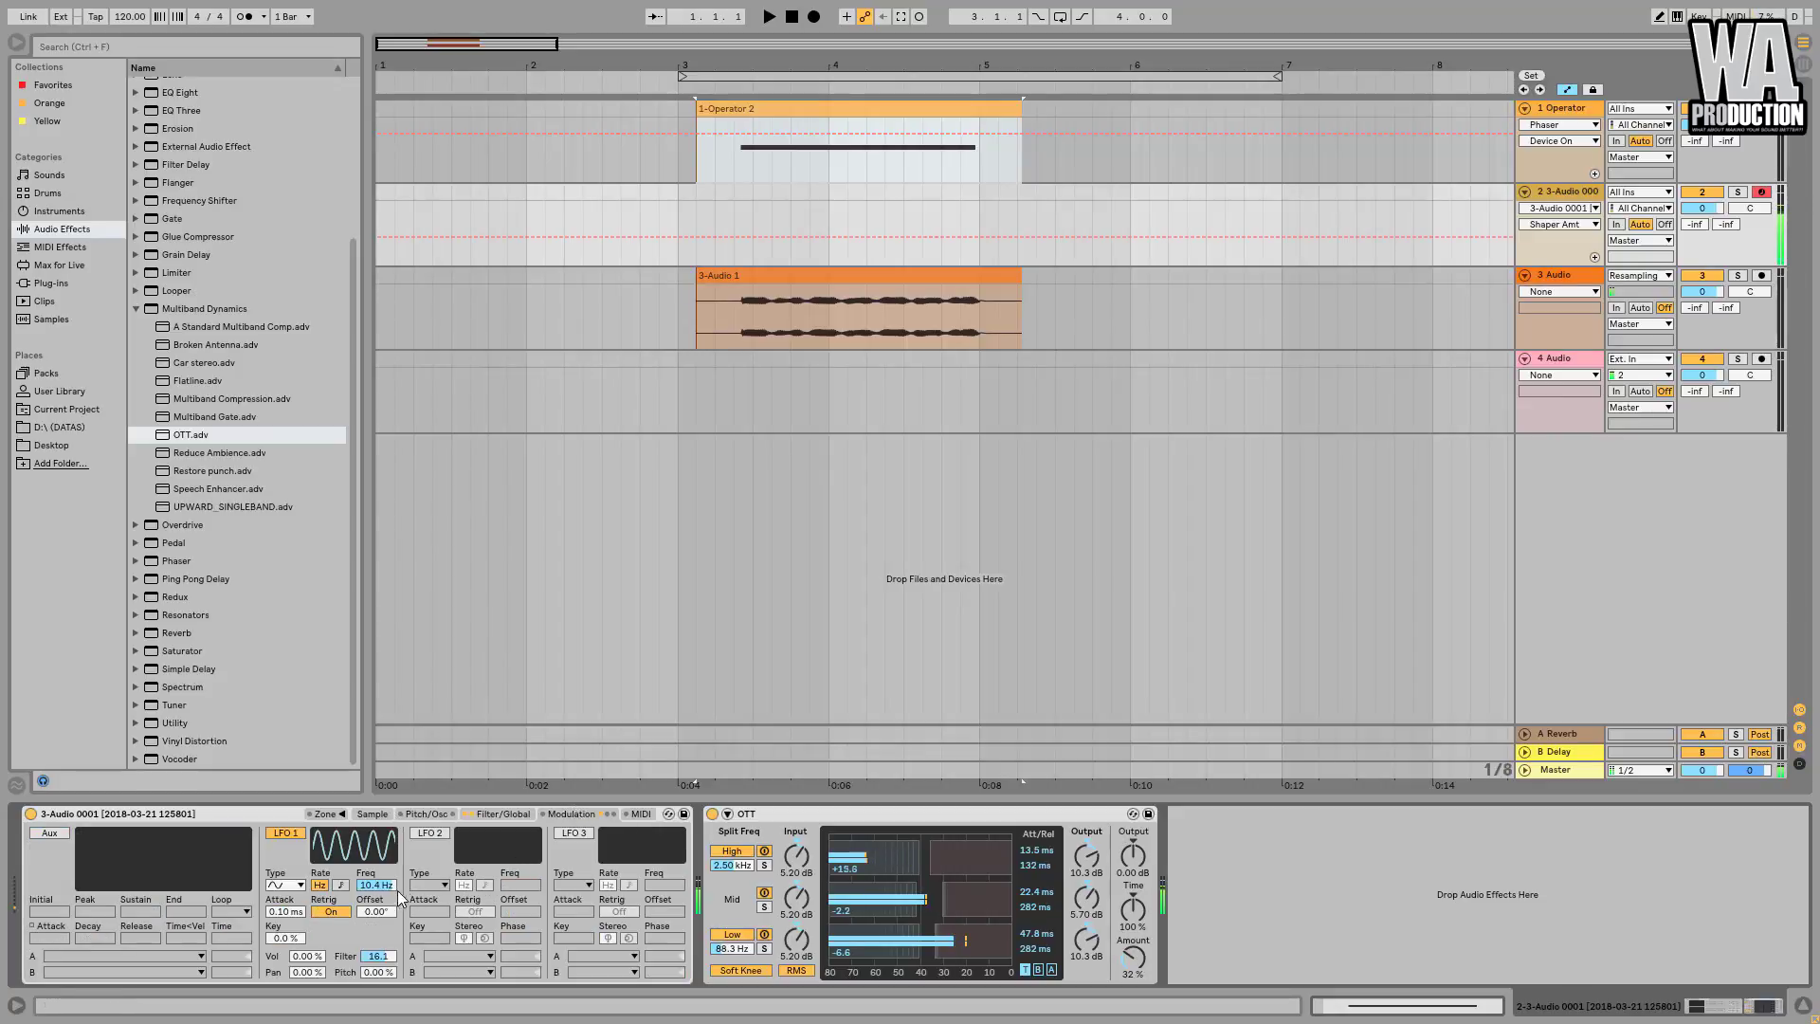
{"action": "left_click_drag", "start_coordinate": [377, 884], "coordinate": [377, 965]}
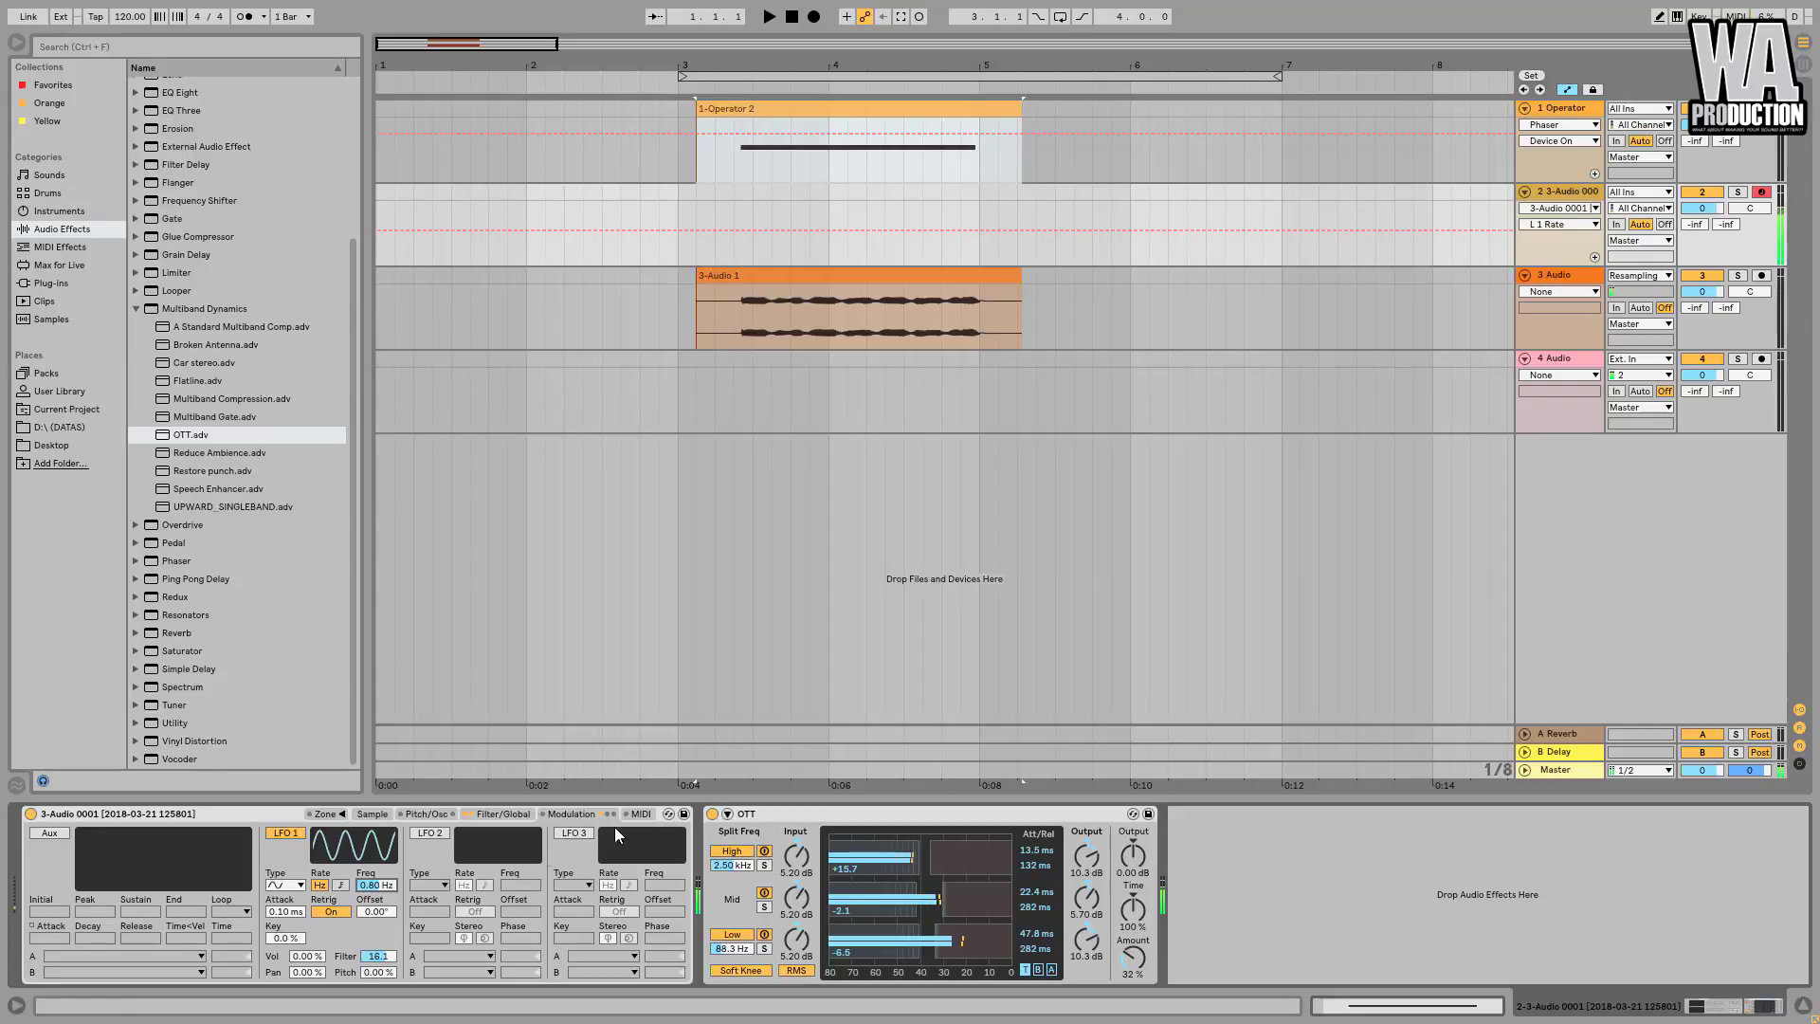
Check the sound by toggling OTT, leaving it enabled, and set Sampler's shaper amount to 48.0.
{"action": "left_click", "coordinate": [712, 814]}
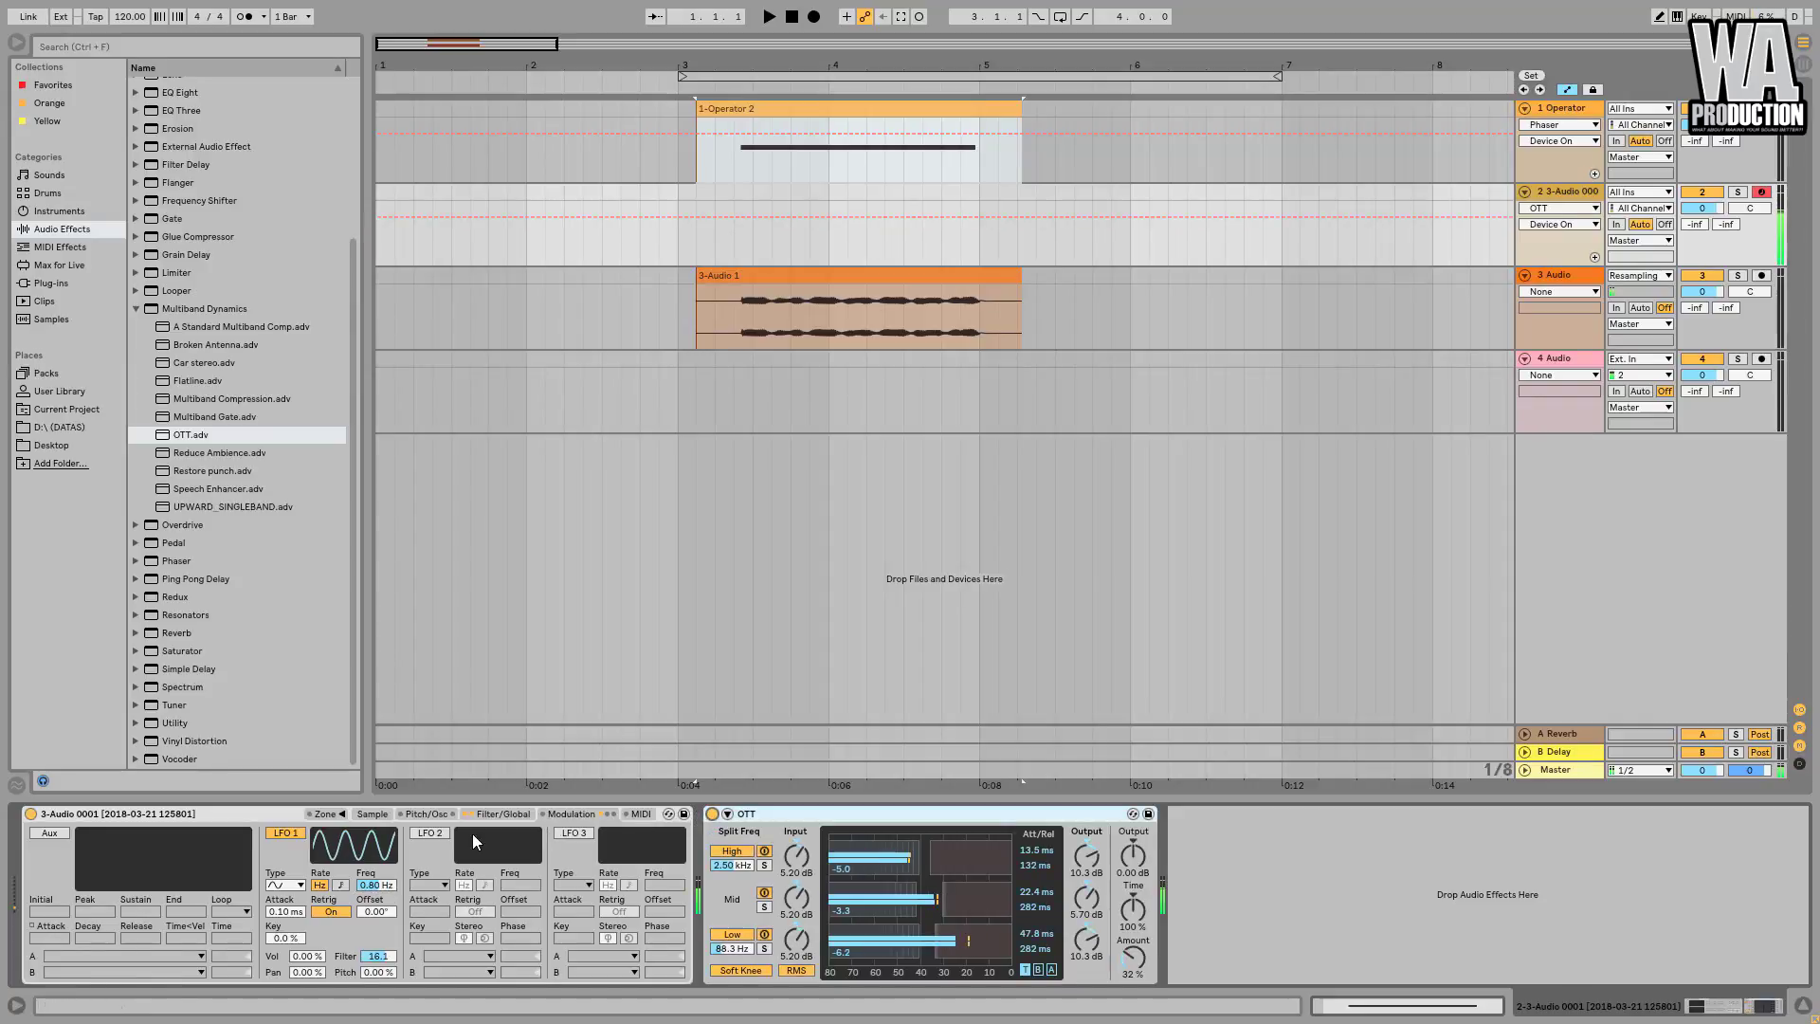
{"action": "left_click", "coordinate": [502, 813]}
{"action": "left_click_drag", "start_coordinate": [203, 972], "coordinate": [199, 971]}
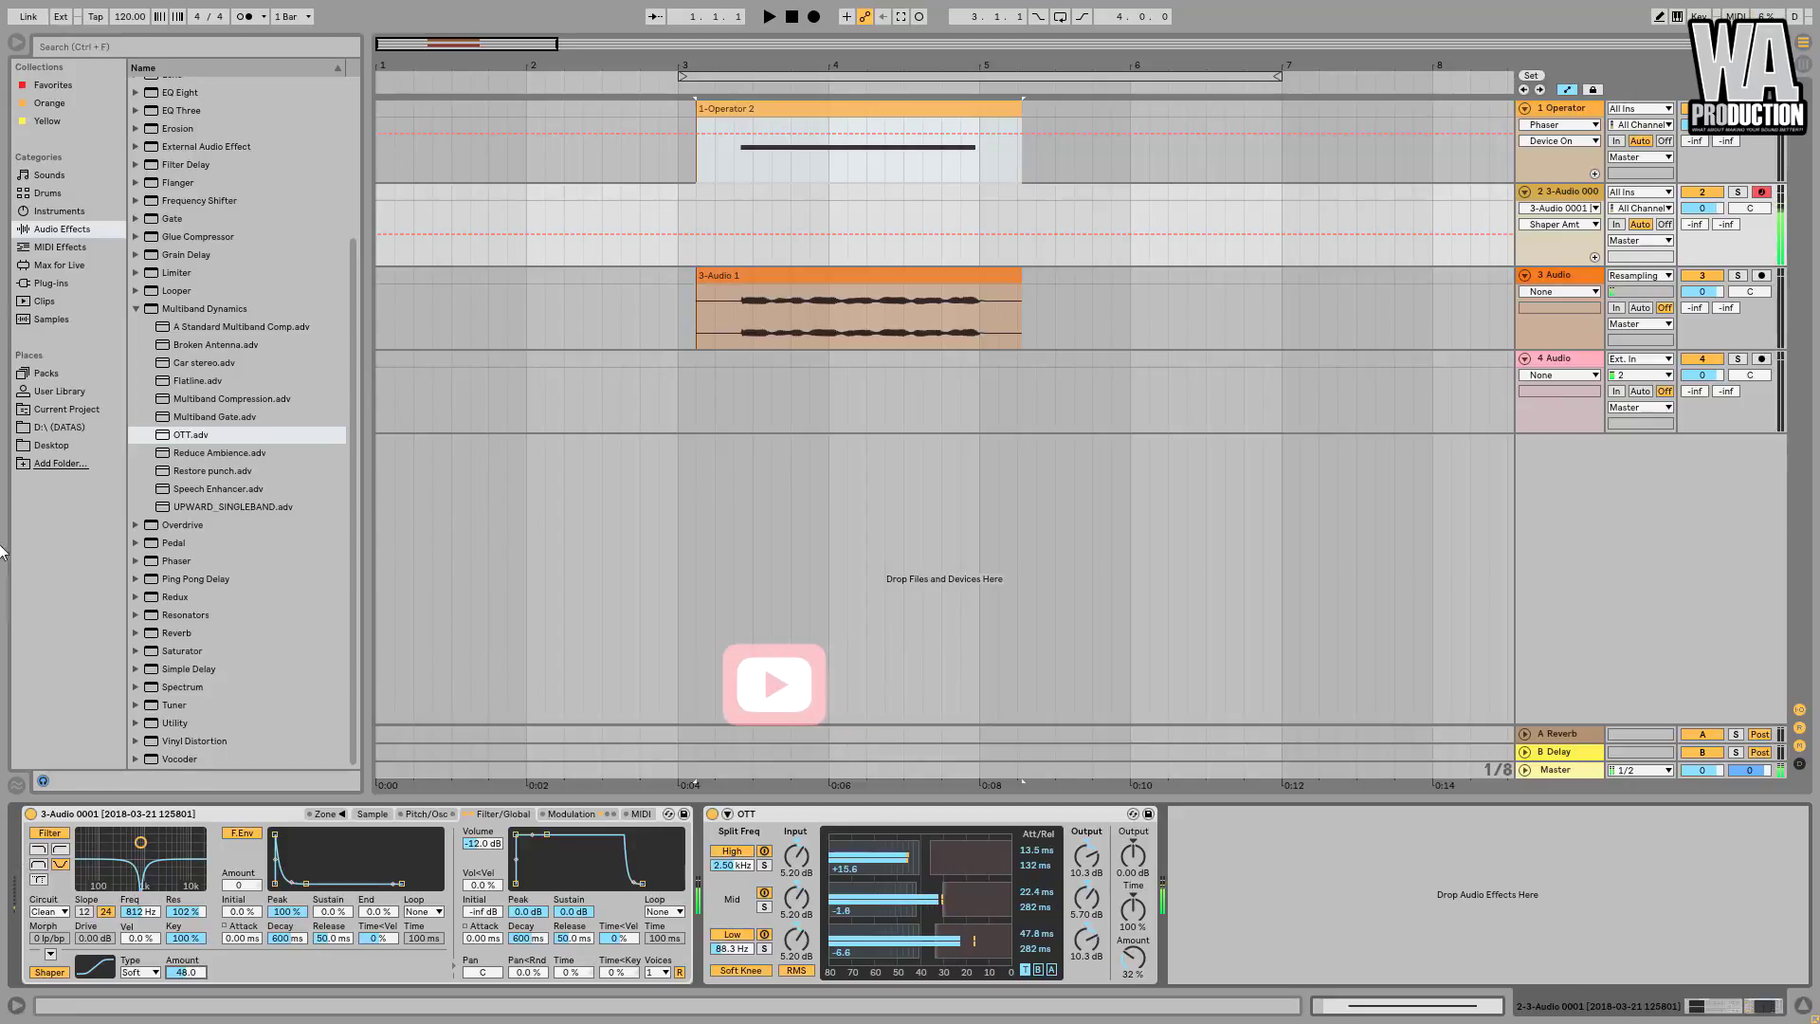
Add an EQ Eight after OTT and cut band 4 by about 9.5 dB at 3.09 kHz with a Q of 1.05.
{"action": "scroll", "coordinate": [164, 204], "scroll_direction": "up", "scroll_amount": 4}
{"action": "left_click_drag", "start_coordinate": [180, 164], "coordinate": [1346, 887]}
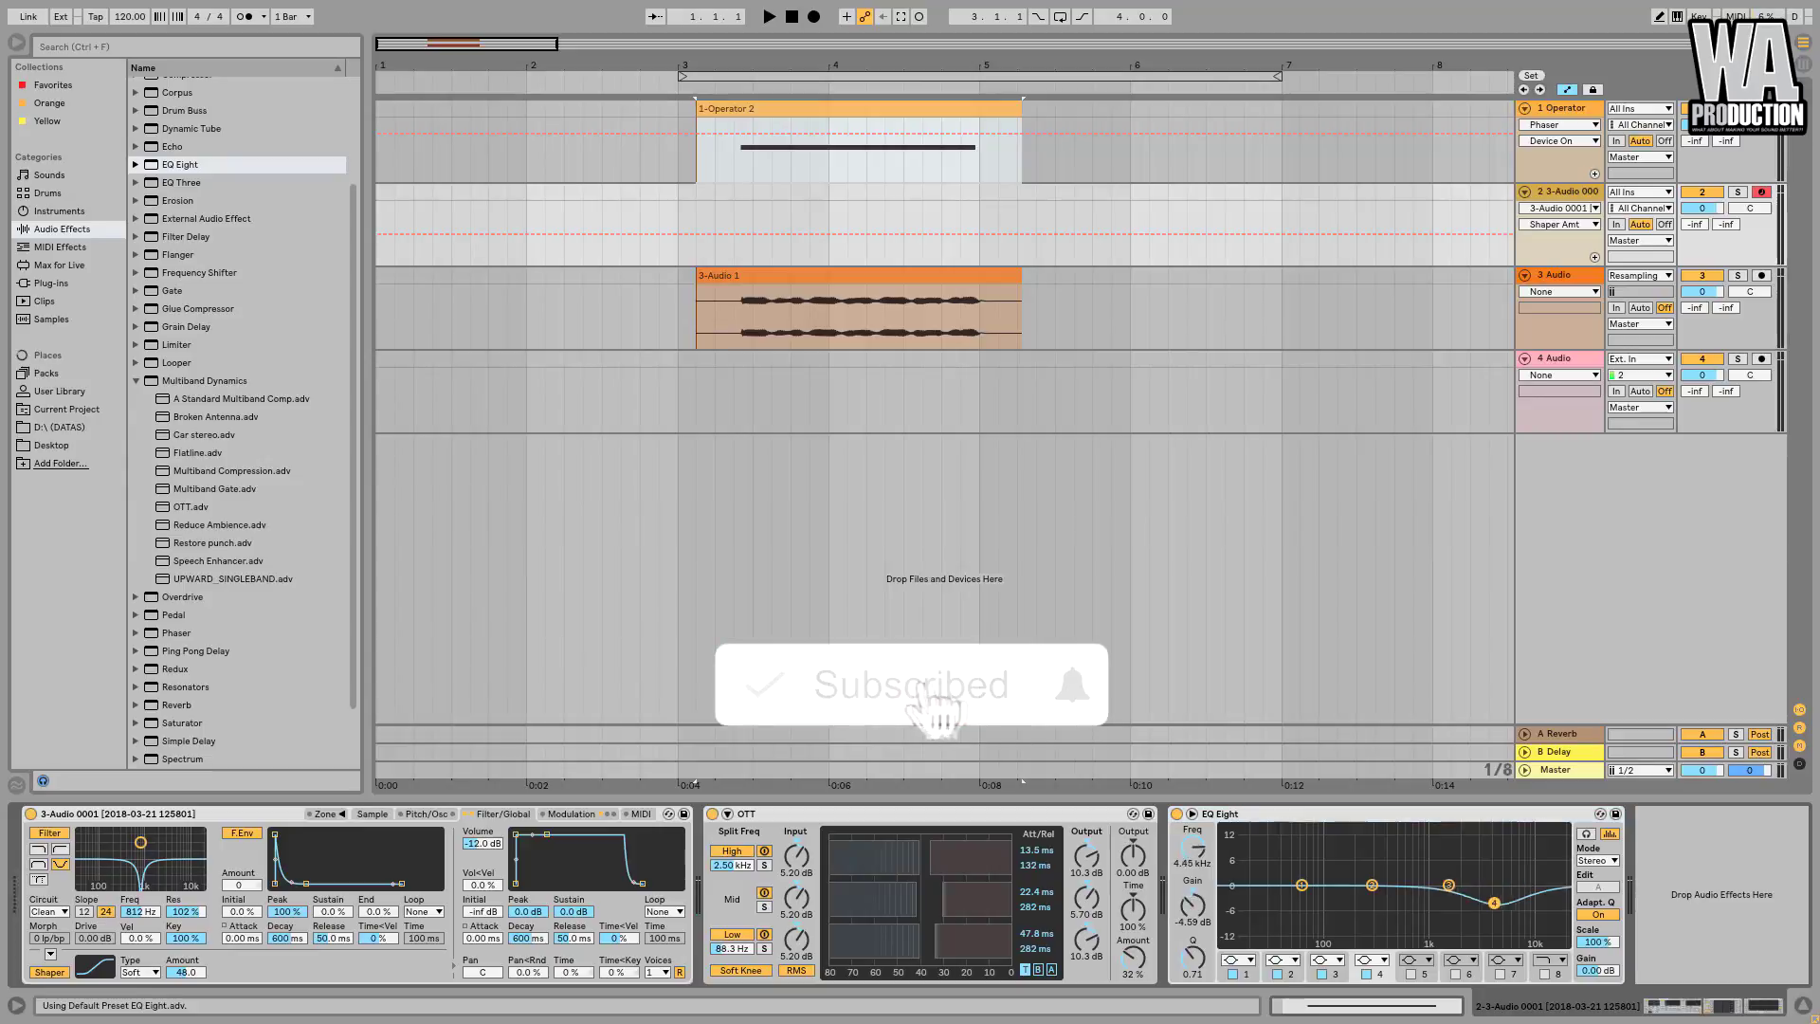
{"action": "left_click_drag", "start_coordinate": [1524, 886], "coordinate": [1478, 921]}
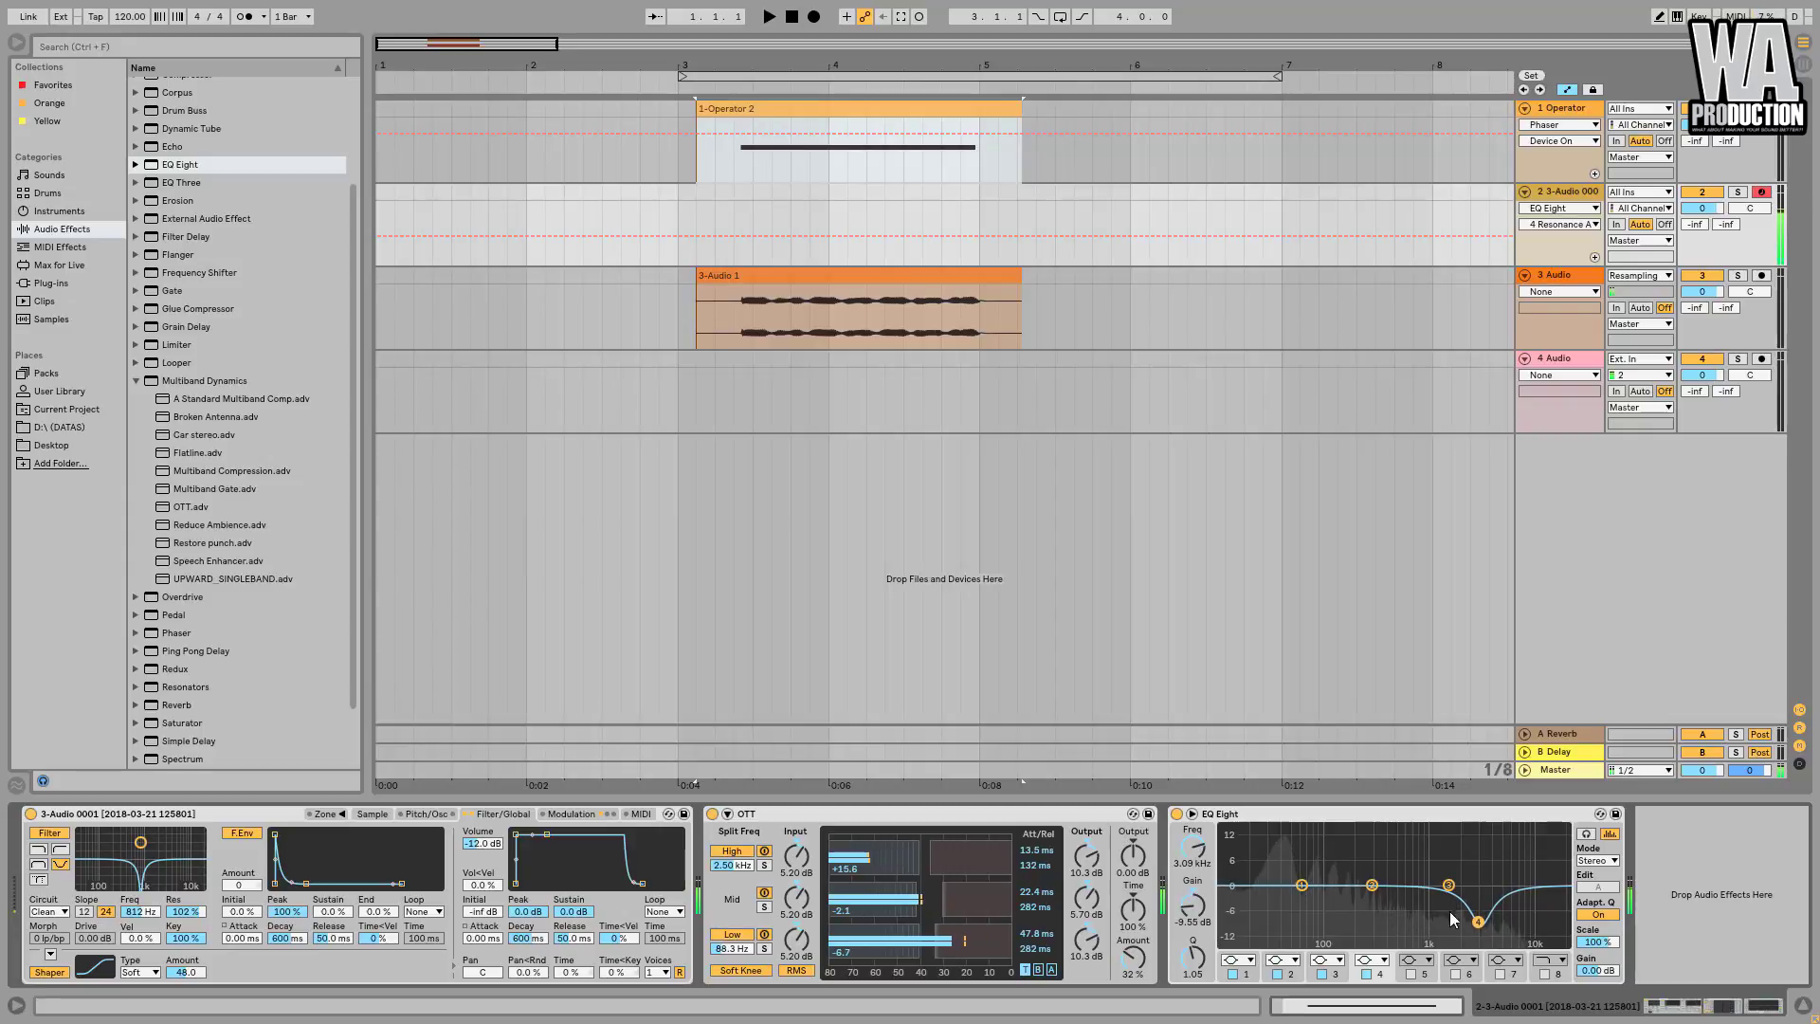
Compare the sound with EQ Eight bypassed and re-enabled, and boost band 3 by 1.12 dB at 1.94 kHz.
{"action": "left_click", "coordinate": [1178, 815]}
{"action": "left_click", "coordinate": [1178, 814]}
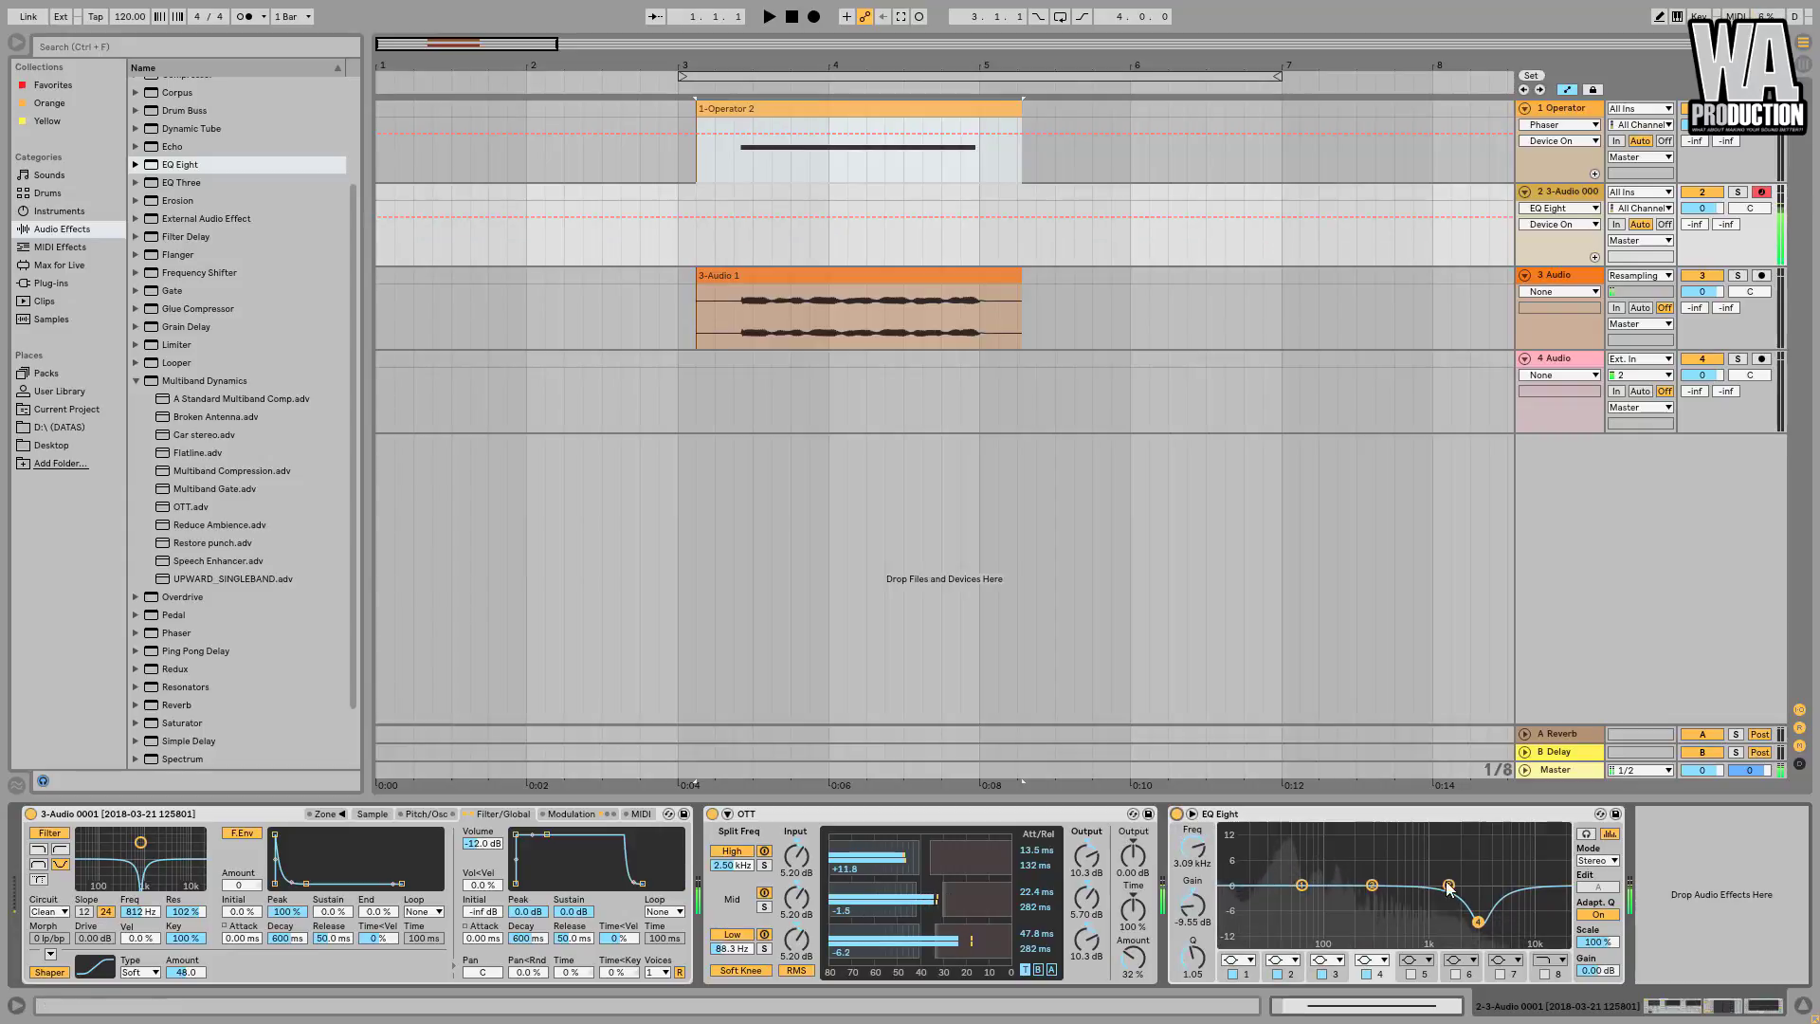
{"action": "mouse_move", "coordinate": [1449, 886]}
{"action": "left_mouse_down"}
{"action": "mouse_move", "coordinate": [1513, 874]}
{"action": "mouse_move", "coordinate": [1457, 882]}
{"action": "left_mouse_up"}
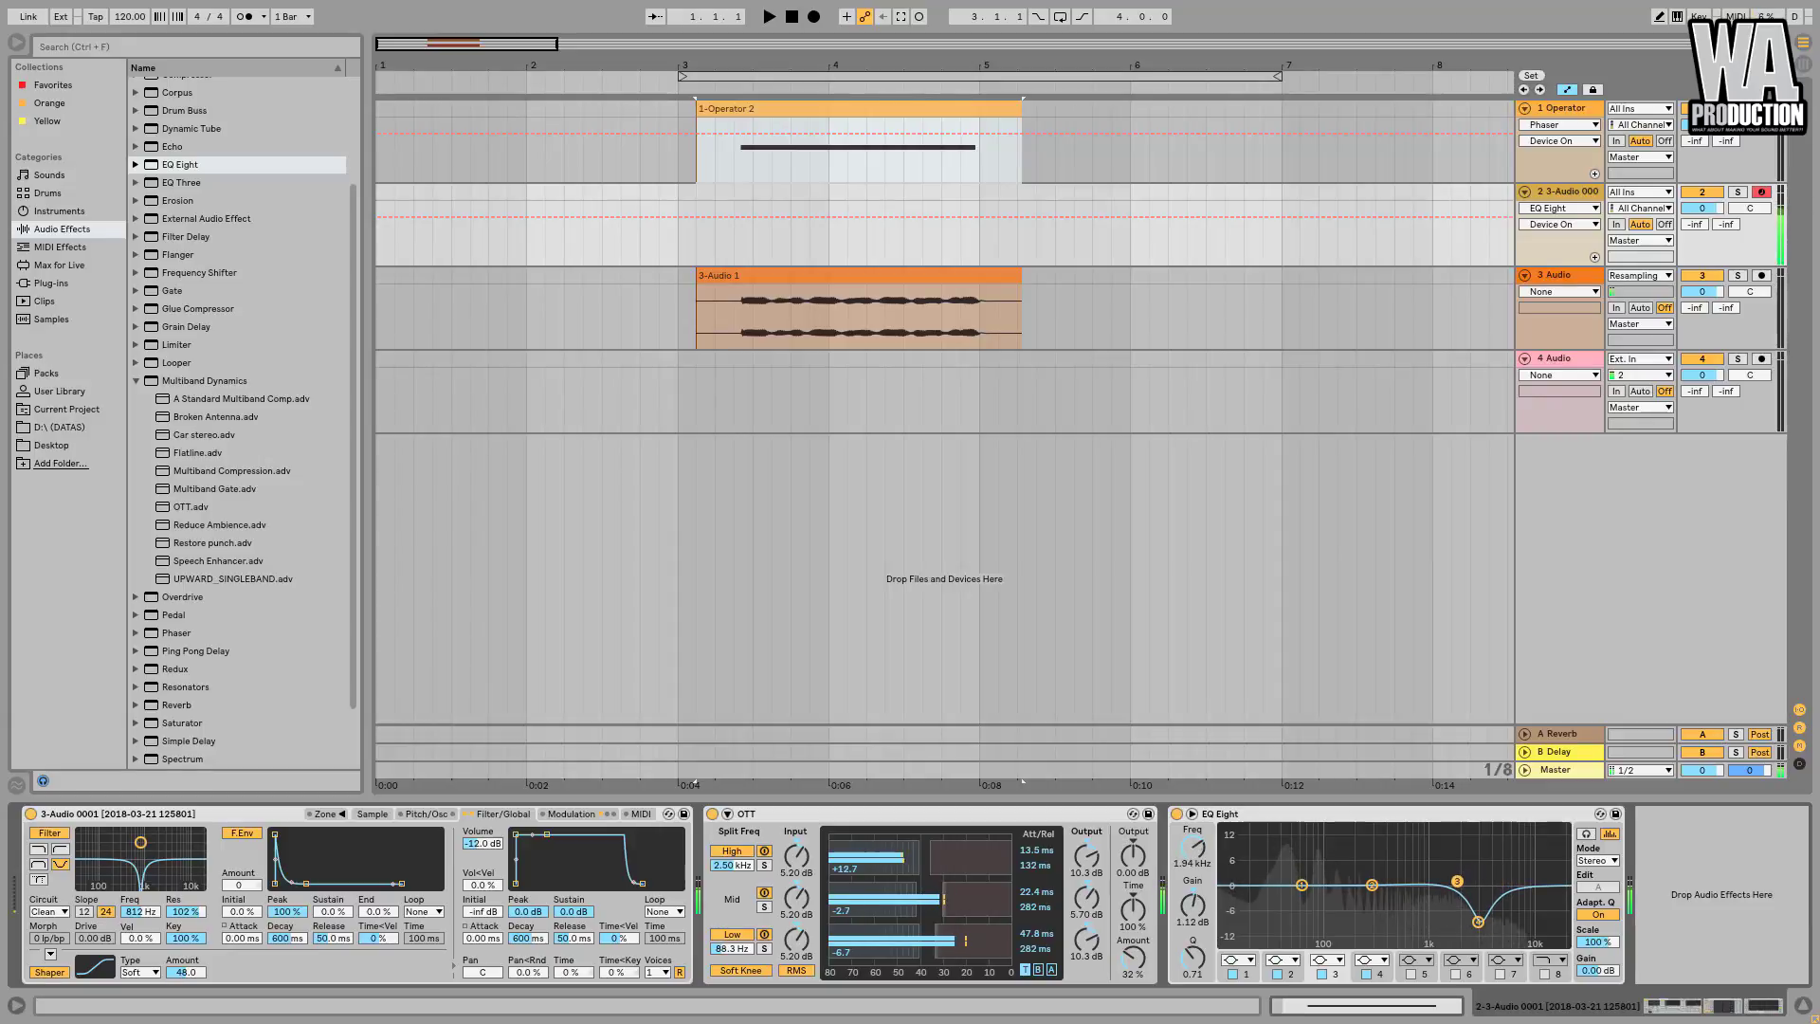